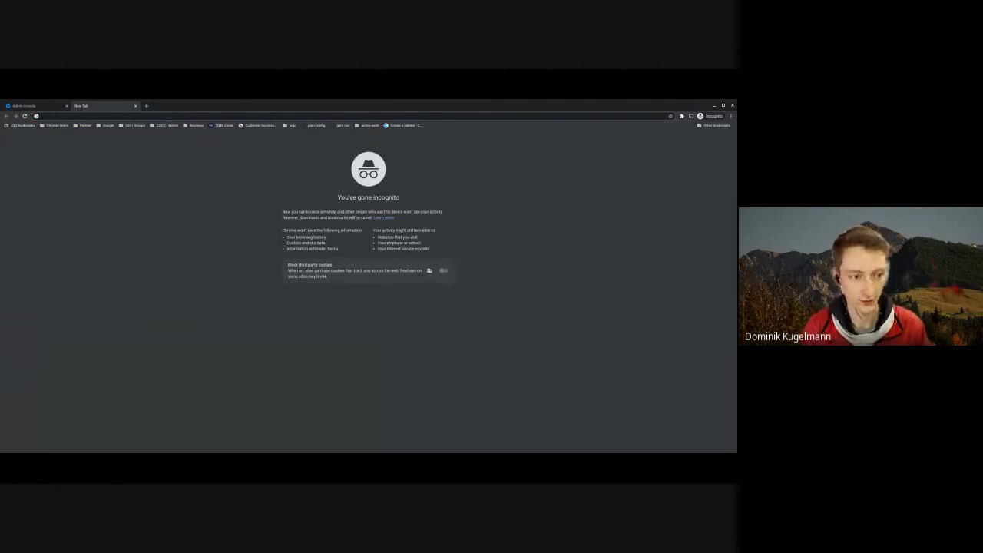
# - Load console.cloud.google.com, correcting the address typo, and continue past the completed security-key verification
pyautogui.write('cloud.google.co')
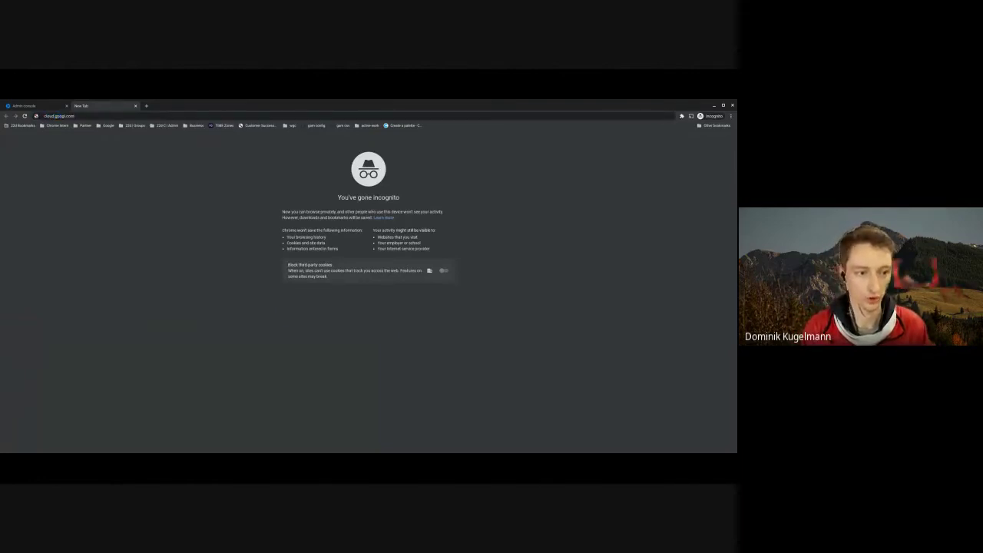
pyautogui.write('m')
pyautogui.press('BackSpace')
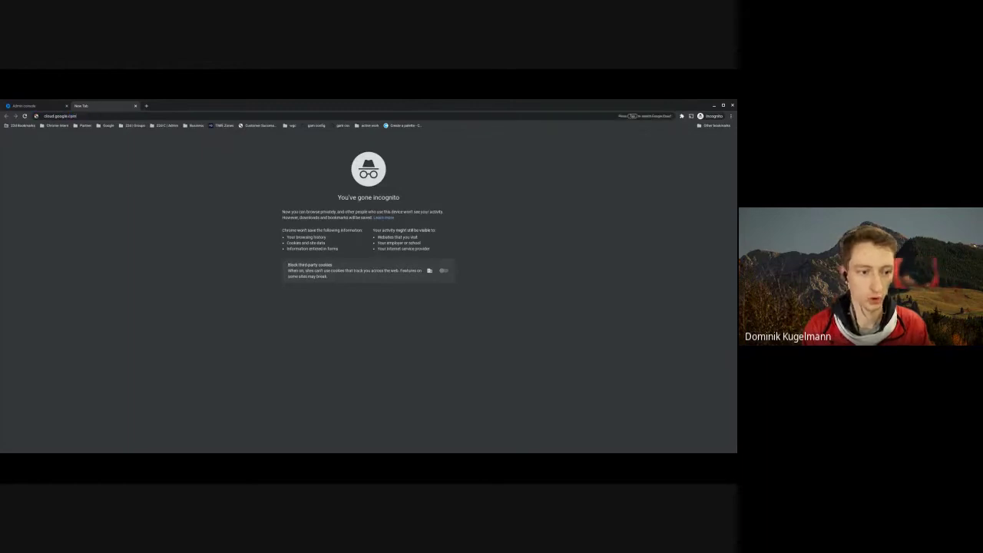
pyautogui.press('Home')
pyautogui.write('console.')
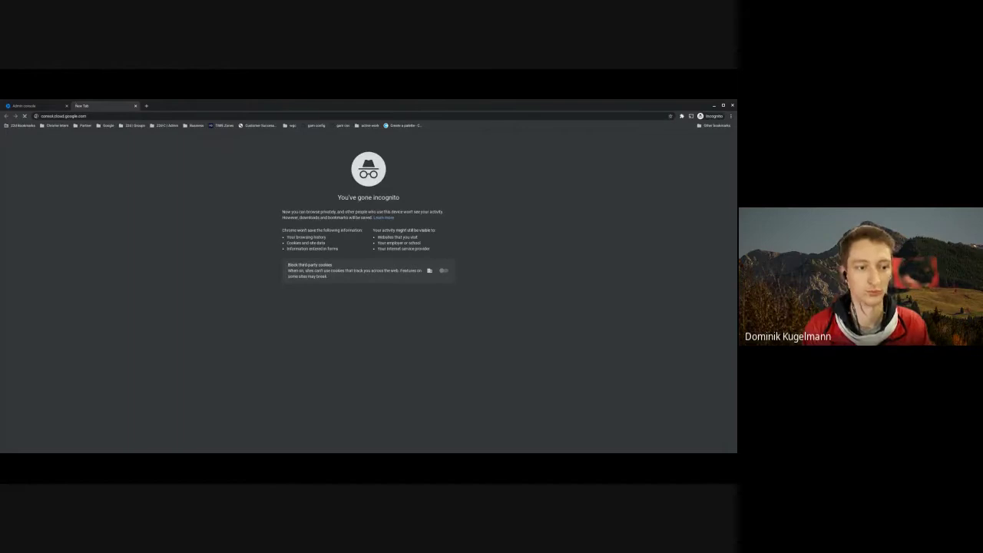
pyautogui.press('Return')
pyautogui.click(68, 117)
pyautogui.write('e')
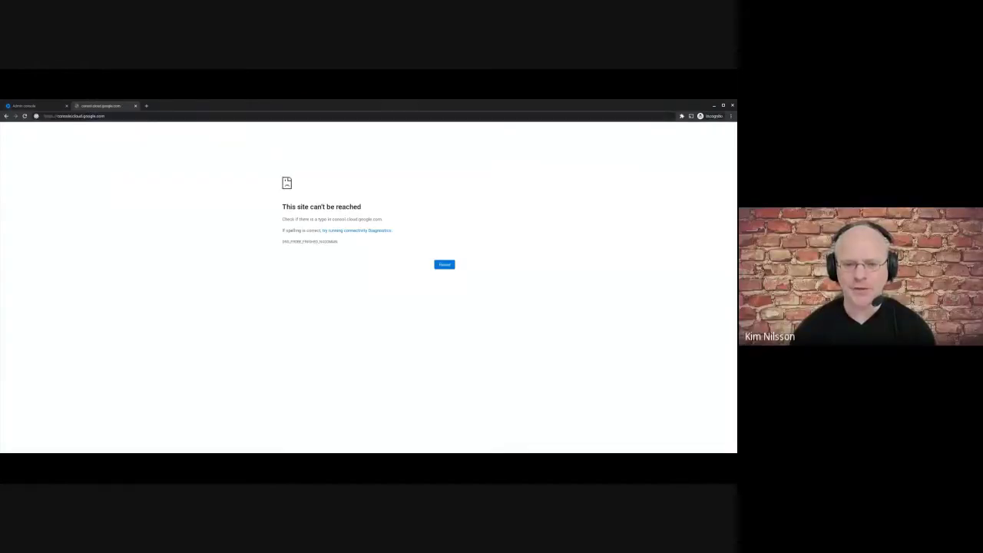
pyautogui.press('Return')
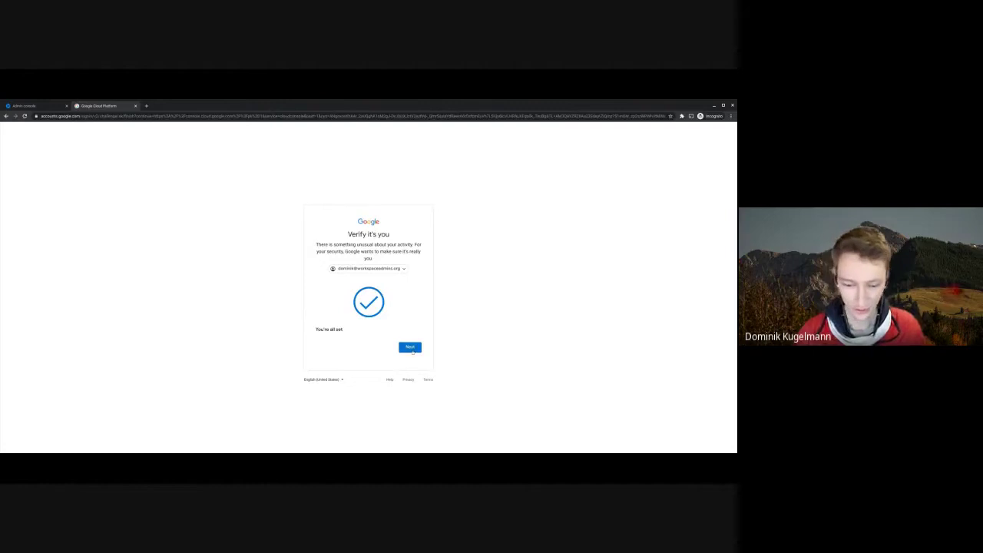
pyautogui.click(411, 348)
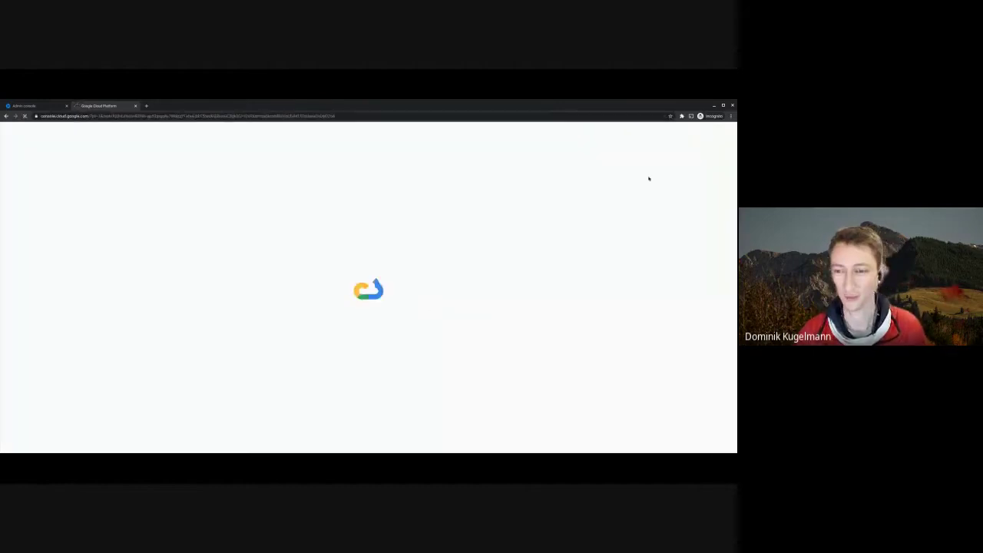
# - Narrow the browser window and agree to the Google Cloud Platform Terms of Service
pyautogui.moveTo(736, 101); pyautogui.dragTo(596, 75)
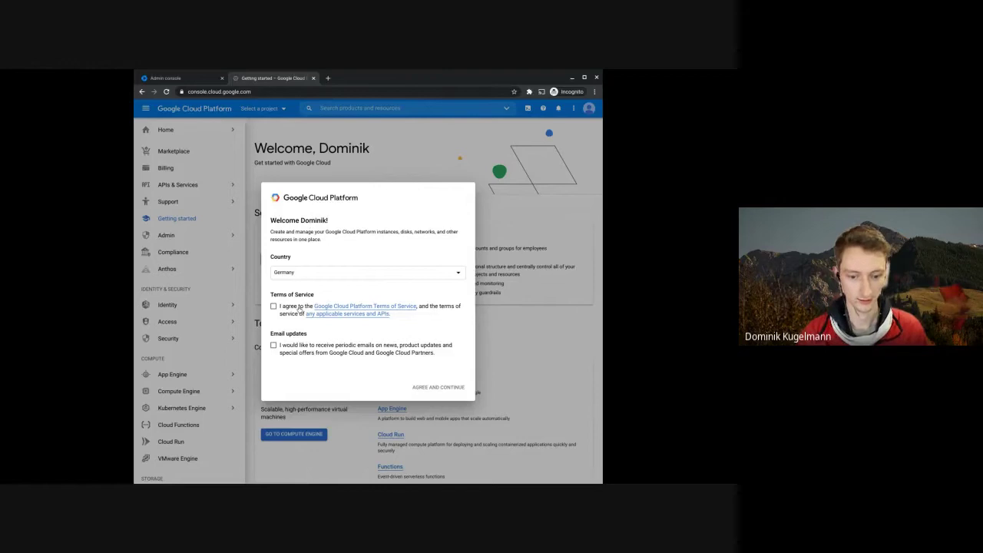
pyautogui.click(274, 307)
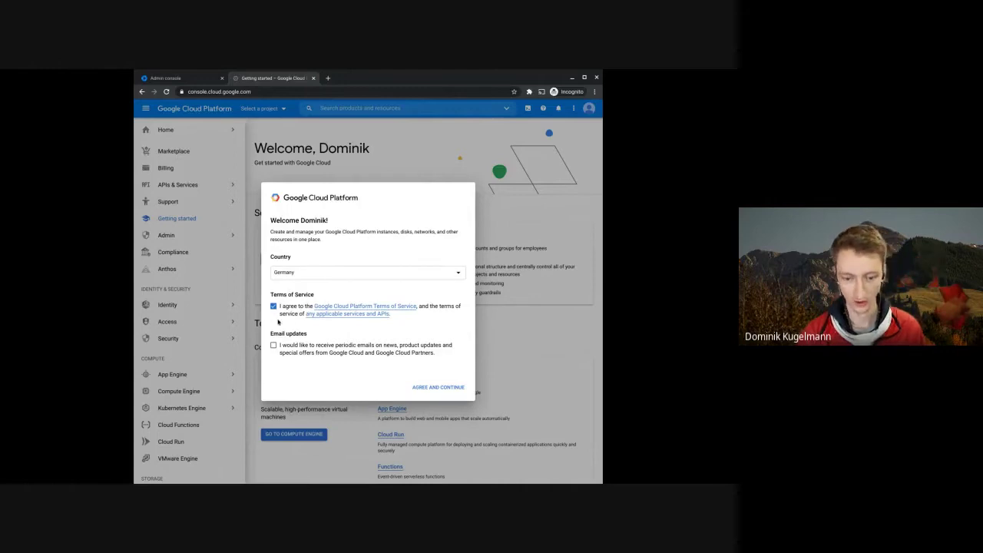
pyautogui.click(436, 389)
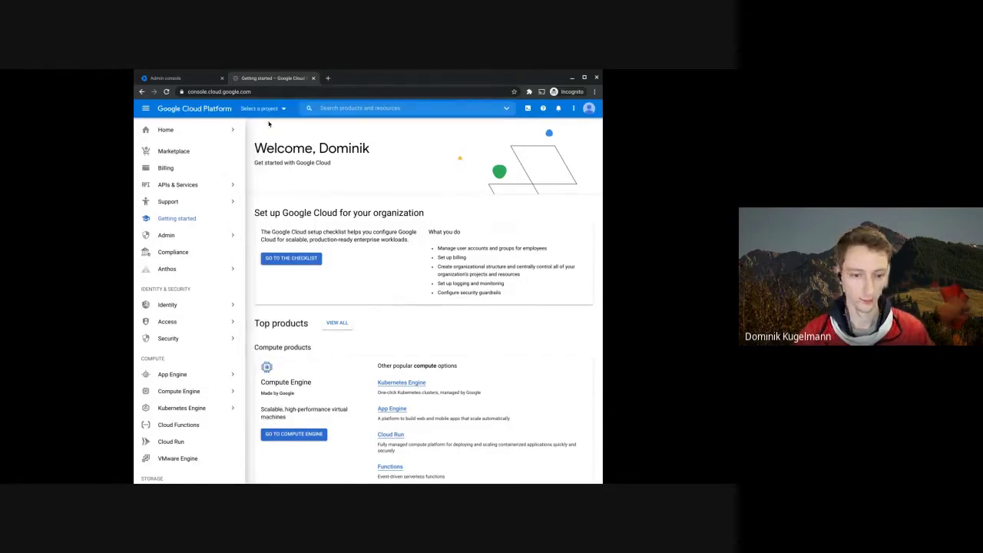
# - Switch the project picker's Select from to workspaceadmins.org, open it, then reopen the project picker
pyautogui.click(265, 108)
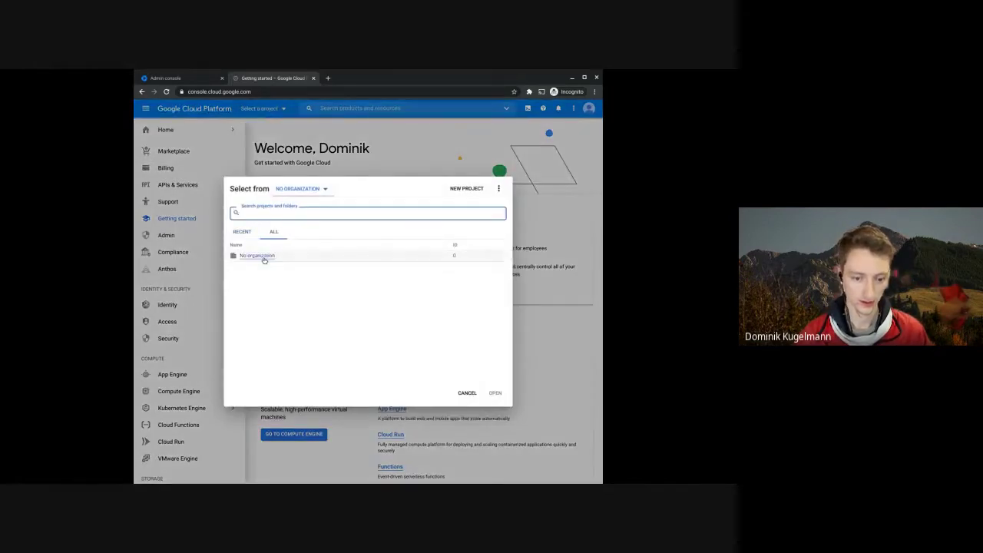
pyautogui.click(316, 188)
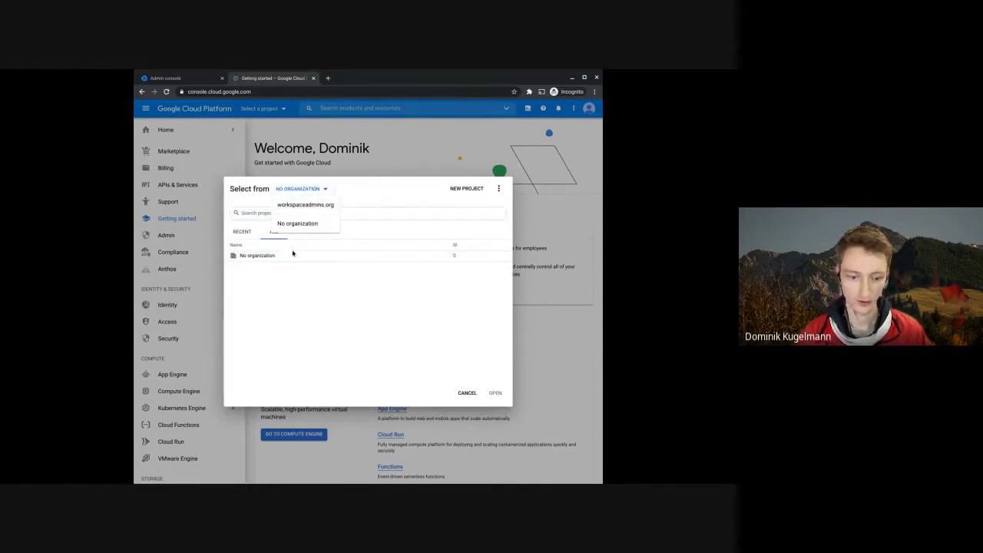
pyautogui.click(296, 205)
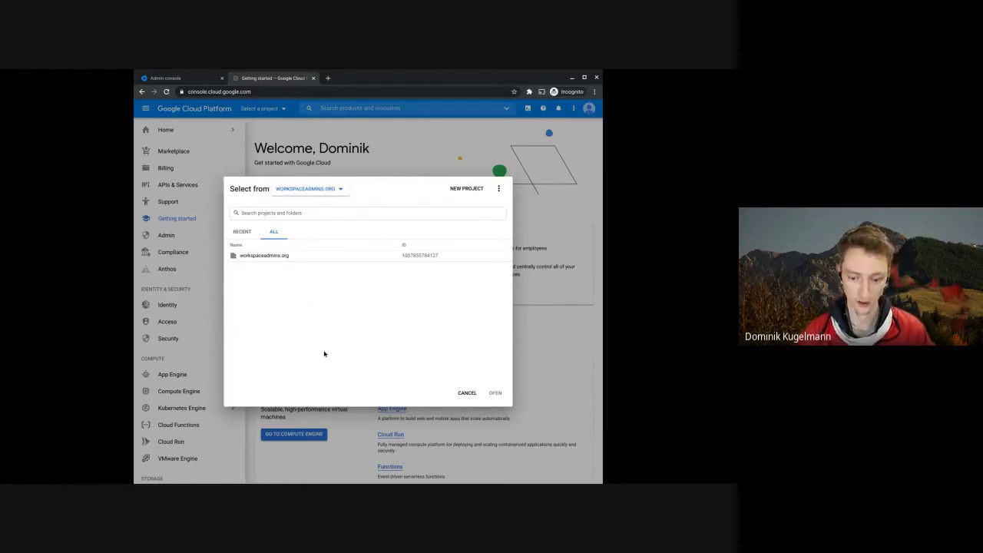
pyautogui.click(265, 256)
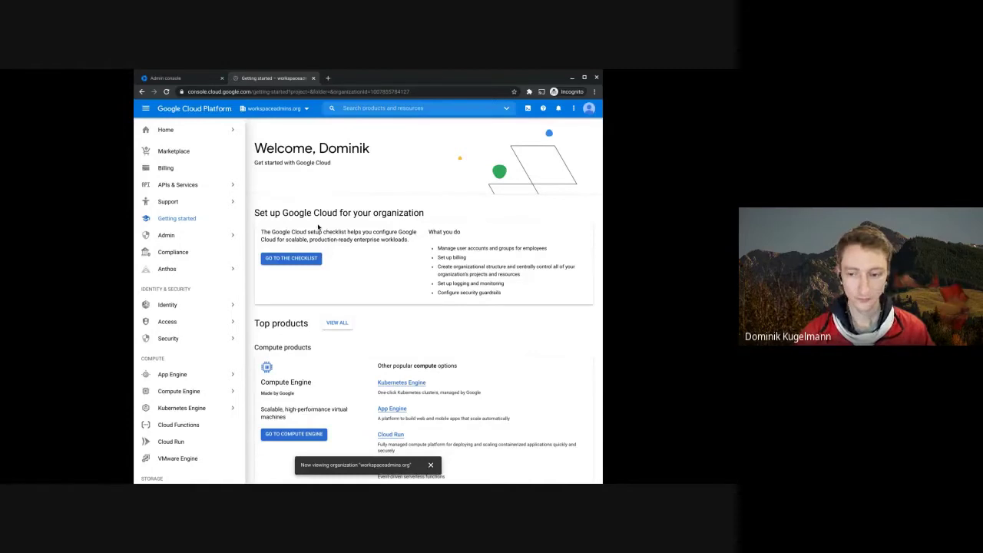
pyautogui.scroll(-2, 182, 198)
pyautogui.scroll(2, 182, 198)
pyautogui.click(274, 109)
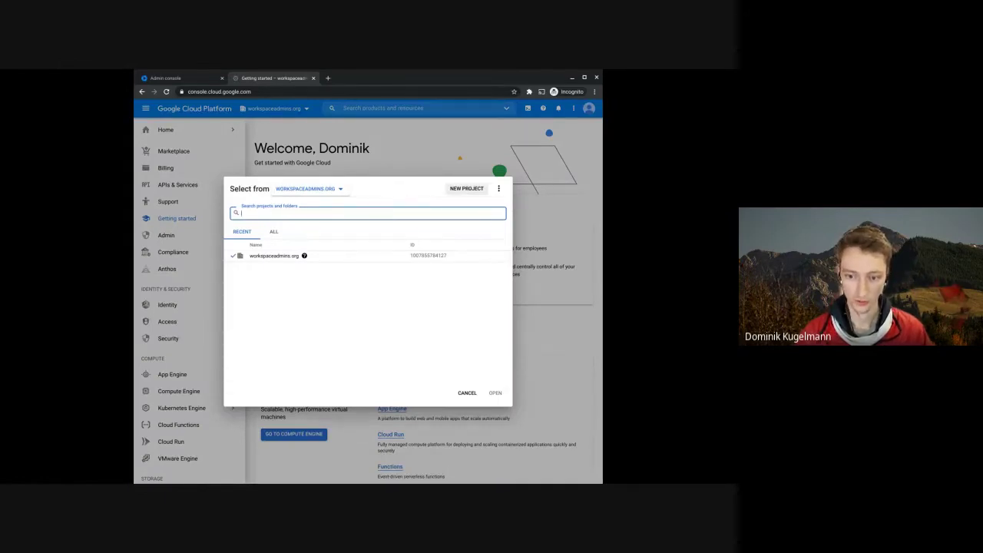
# - Start a New Project named gam-virtual-machine and make its Project ID field editable
pyautogui.click(466, 188)
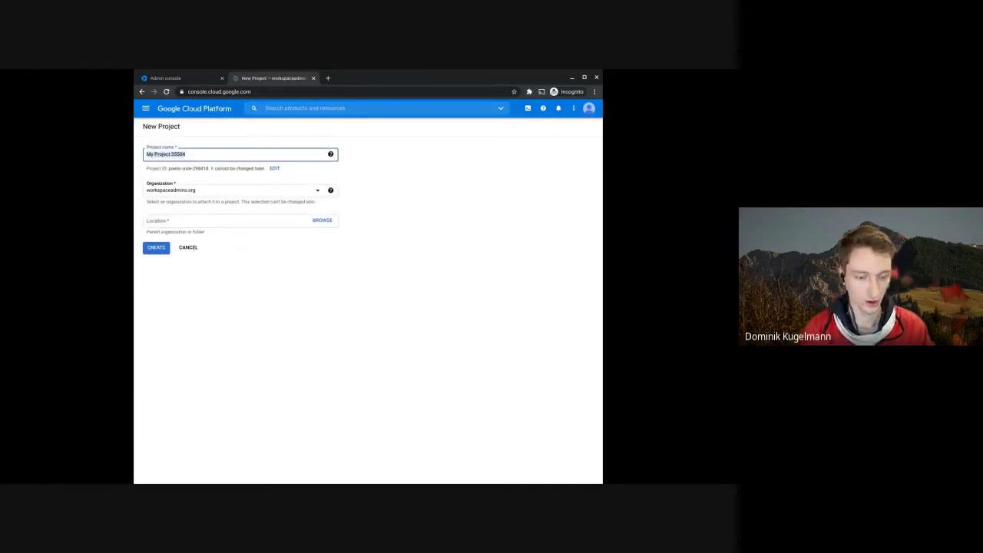
pyautogui.write('gam')
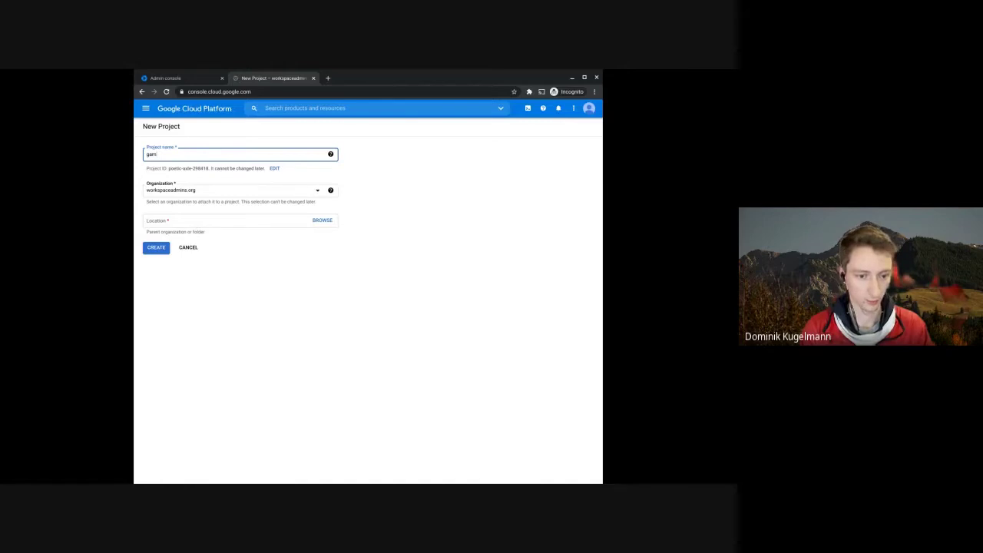
pyautogui.write('-virtual')
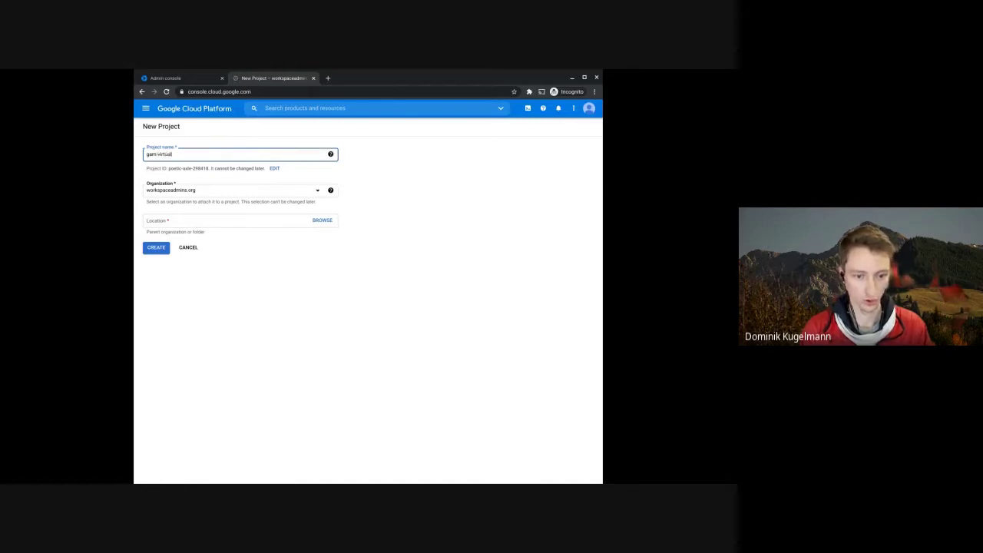
pyautogui.write('-mack')
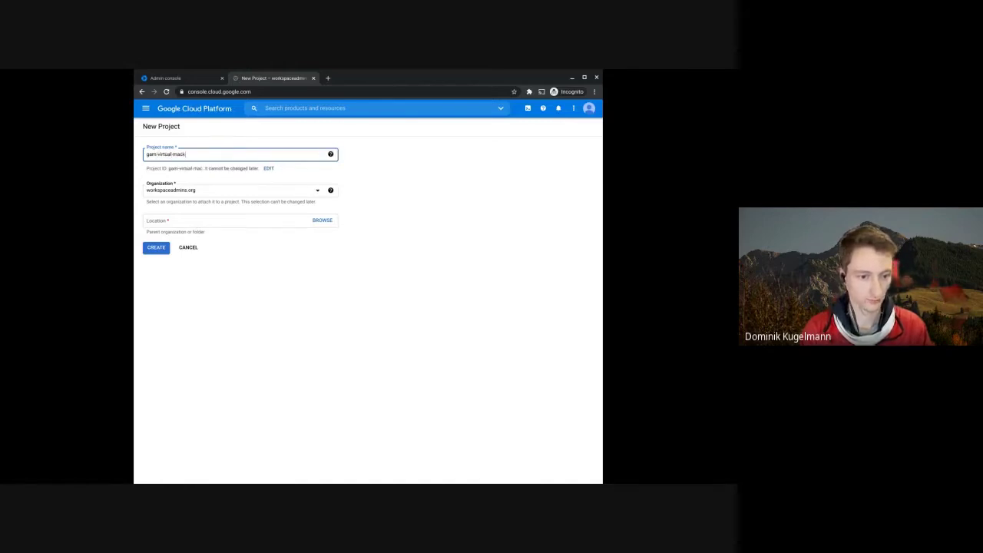
pyautogui.press('BackSpace')
pyautogui.write('hine')
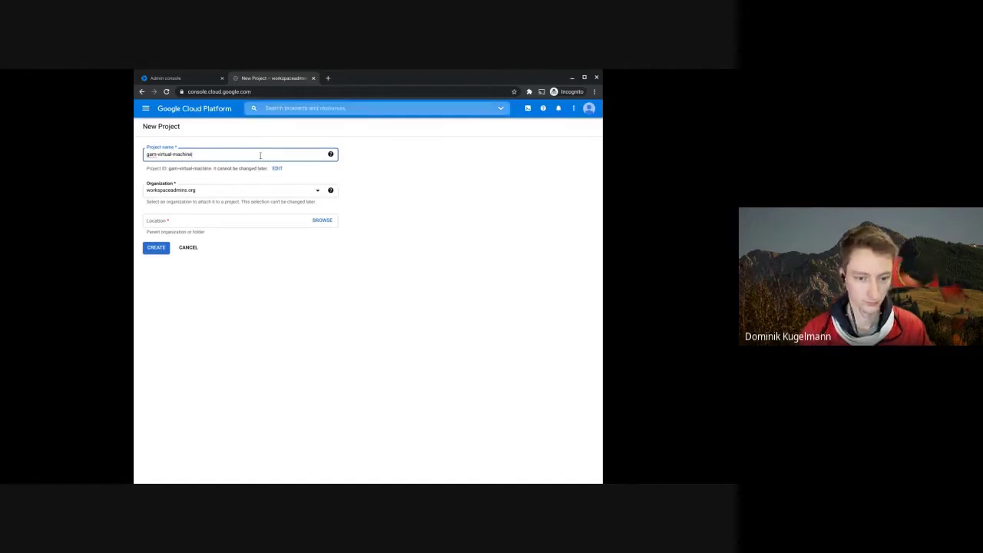
pyautogui.click(202, 309)
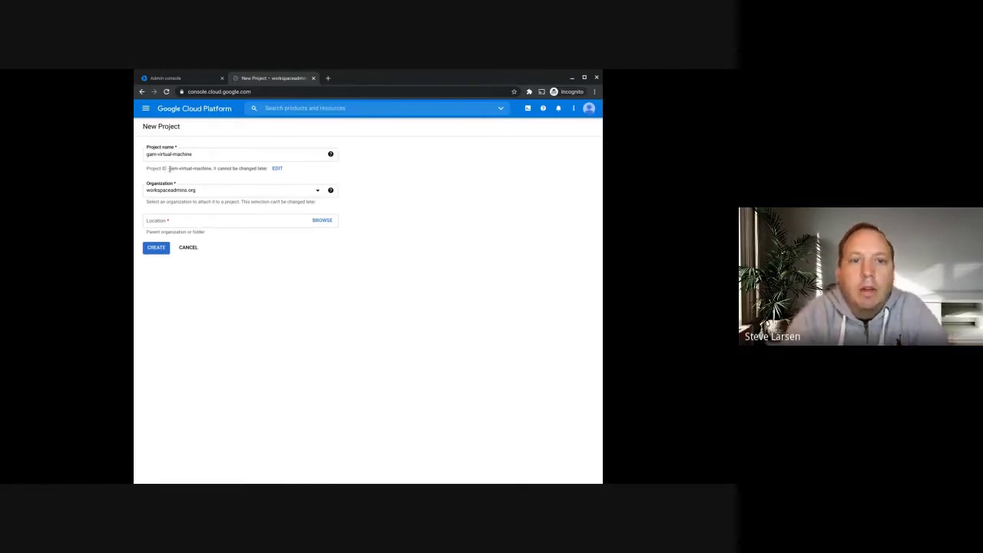
pyautogui.moveTo(169, 168); pyautogui.dragTo(213, 168)
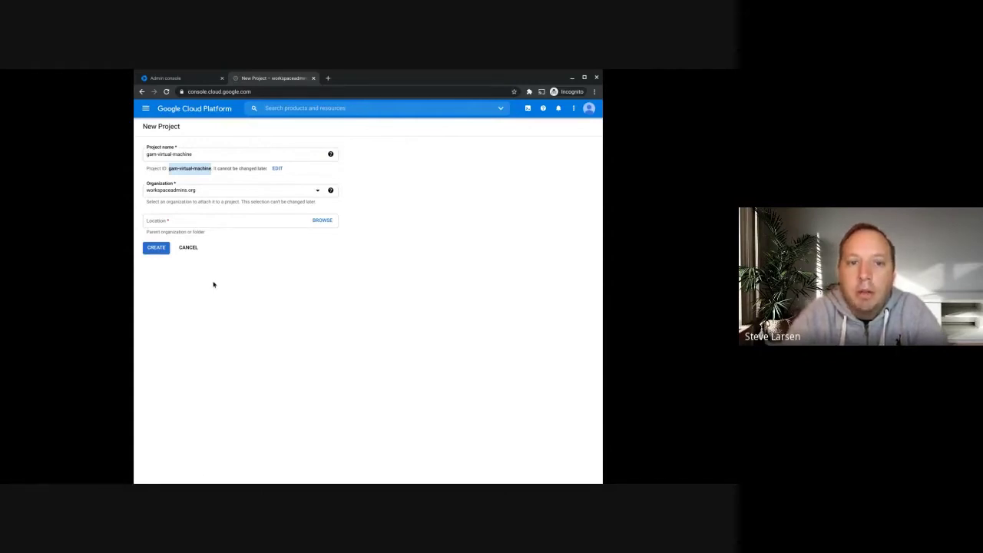
pyautogui.click(277, 168)
pyautogui.click(243, 179)
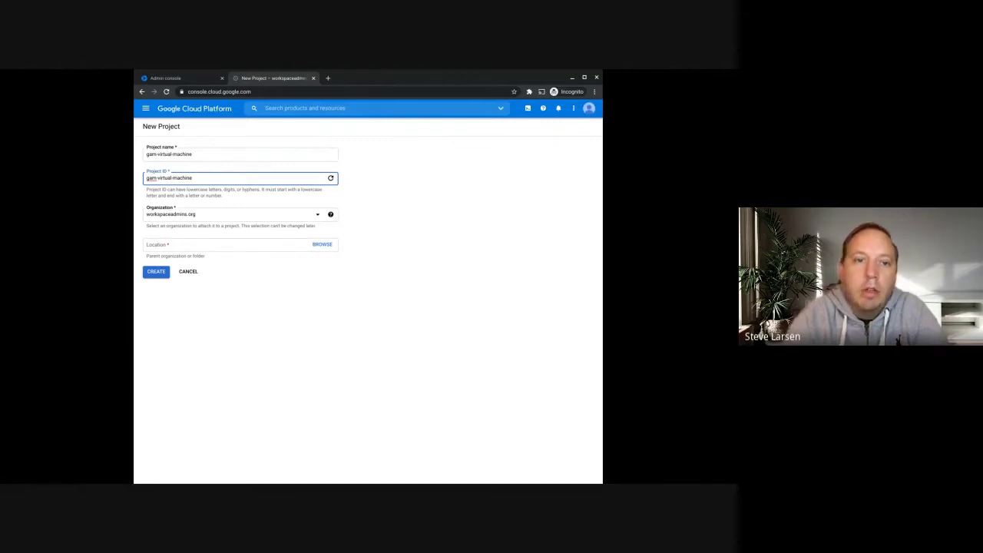
# - Retype the project name and regenerate the suggested random Project ID twice
pyautogui.click(232, 156)
pyautogui.hotkey('ctrl', 'a')
pyautogui.press('BackSpace')
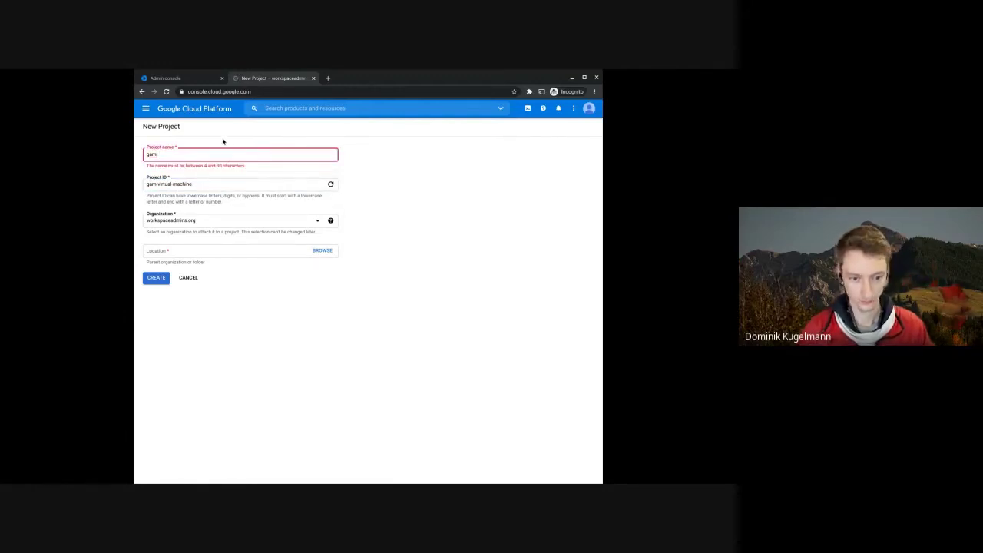
pyautogui.write('adv')
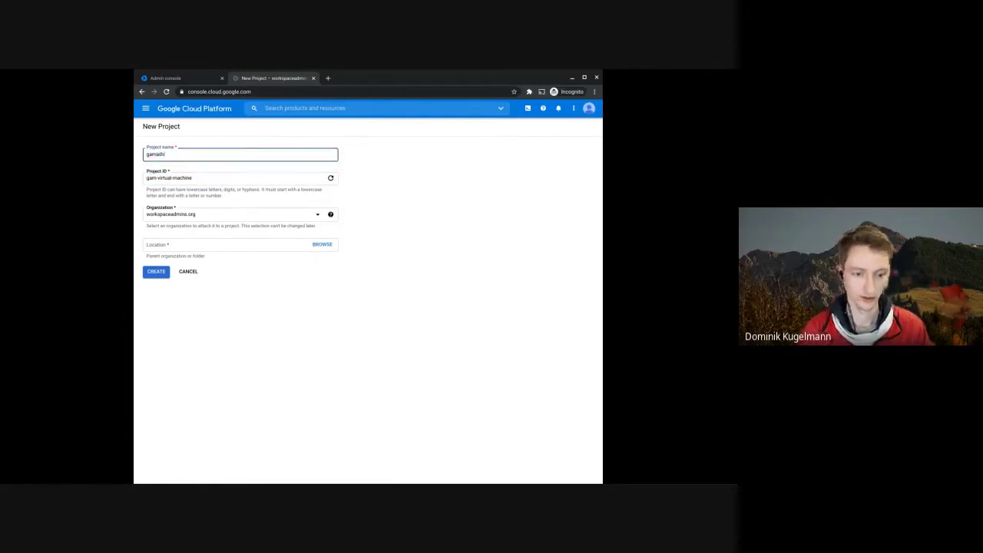
pyautogui.click(331, 177)
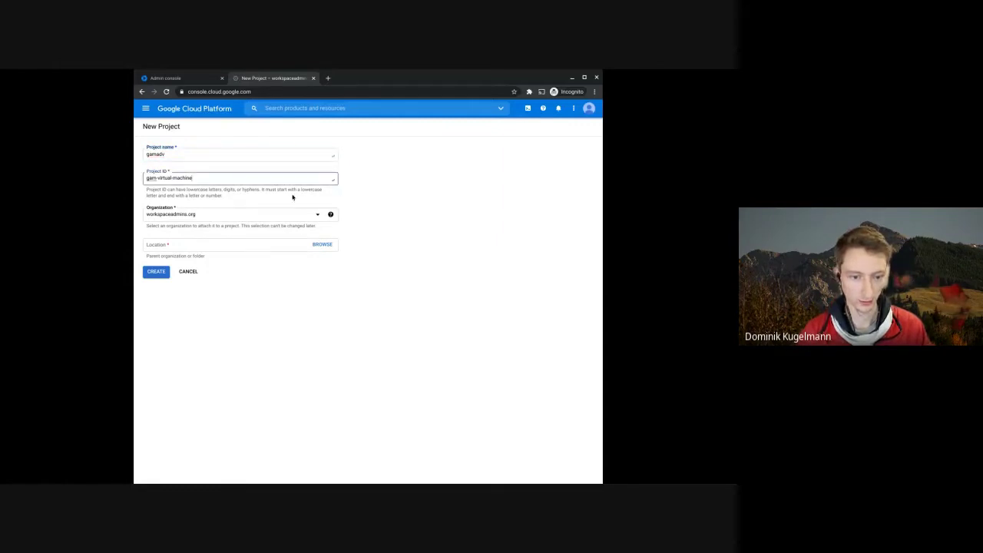
pyautogui.click(175, 155)
pyautogui.press('BackSpace')
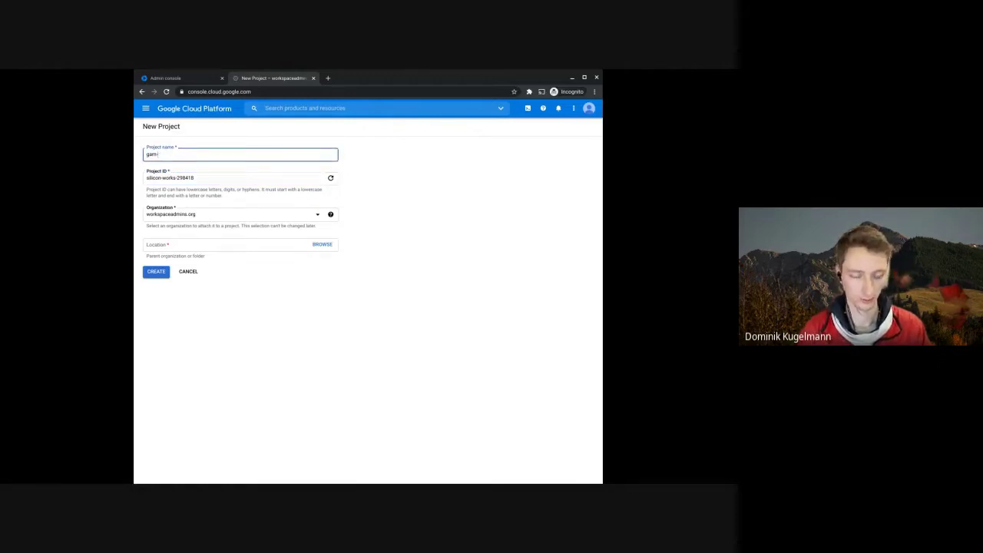
pyautogui.write('_')
pyautogui.press('BackSpace')
pyautogui.write('achine')
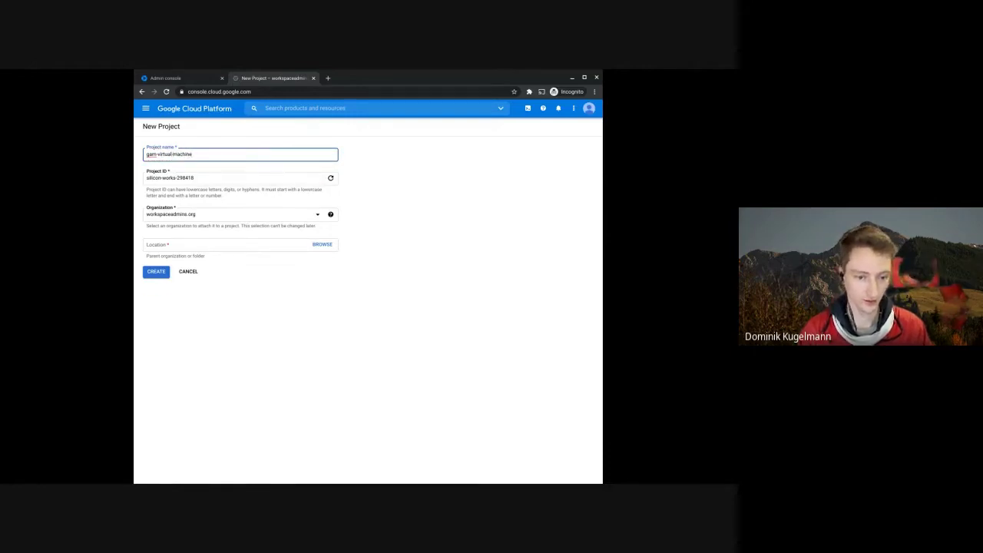
pyautogui.click(330, 178)
# - Paste gam-virtual-machine into the Project ID and delete the stray characters before it
pyautogui.moveTo(187, 178); pyautogui.dragTo(146, 178)
pyautogui.moveTo(193, 154); pyautogui.dragTo(140, 156)
pyautogui.hotkey('ctrl', 'c')
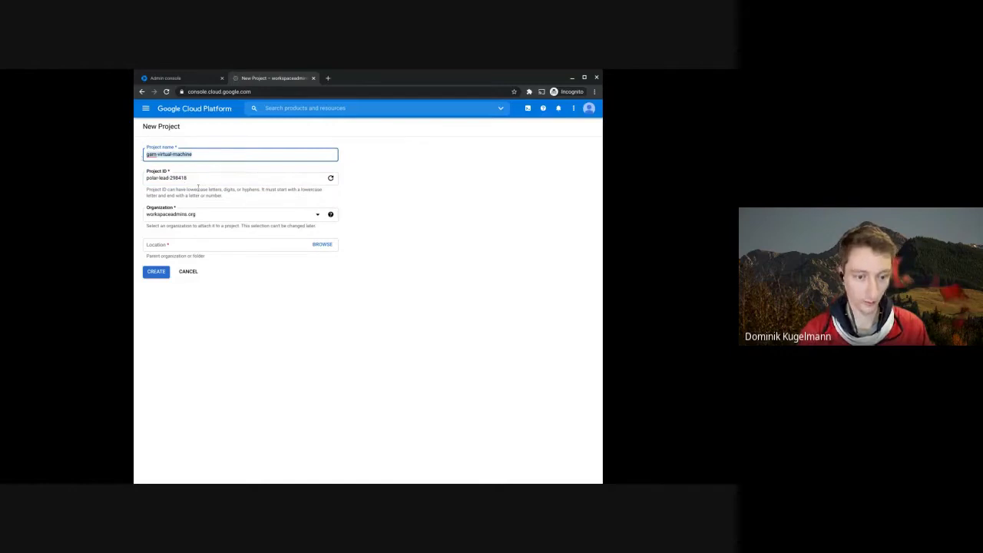
pyautogui.moveTo(199, 177); pyautogui.dragTo(135, 179)
pyautogui.hotkey('ctrl', 'v')
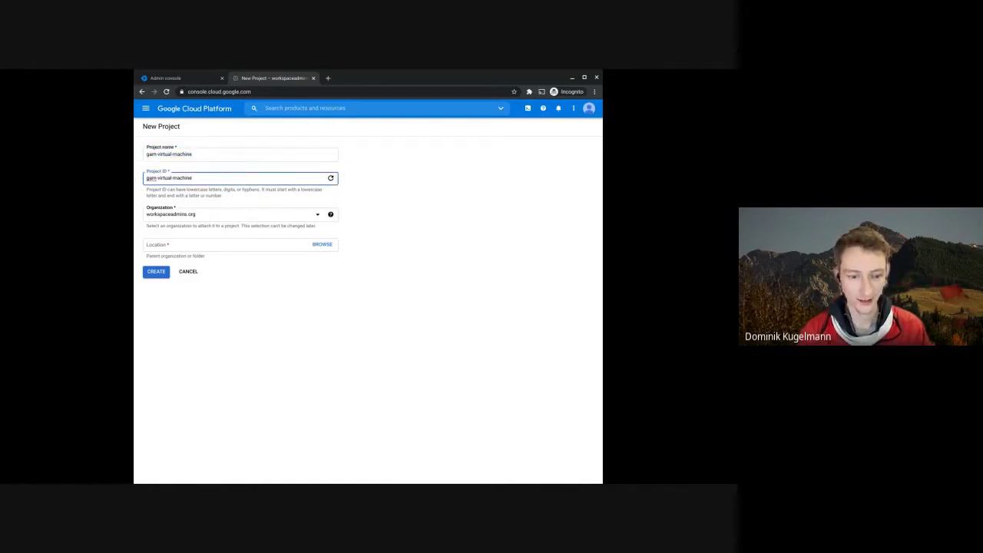
pyautogui.write('22d-')
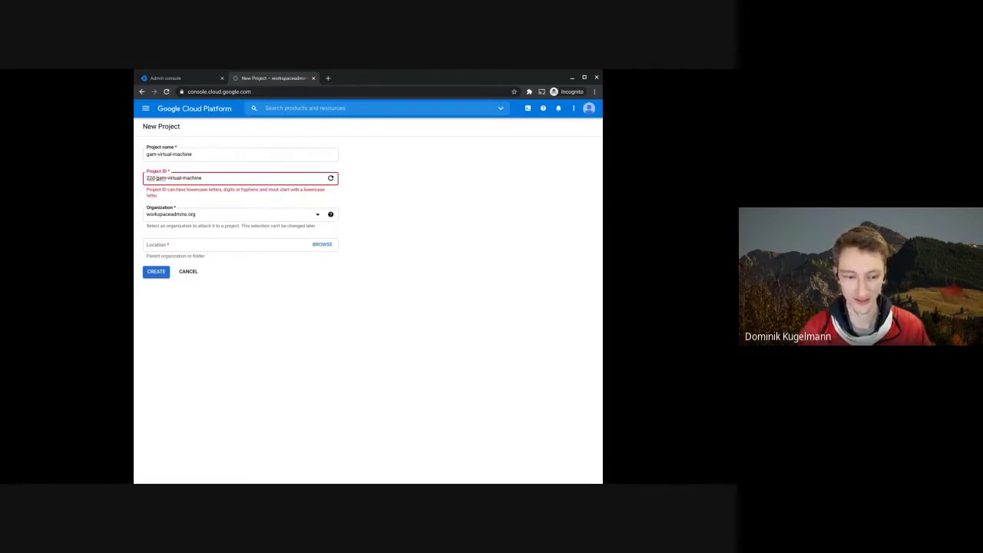
pyautogui.press('BackSpace')
pyautogui.press('BackSpace')
pyautogui.press('BackSpace')
pyautogui.press('BackSpace')
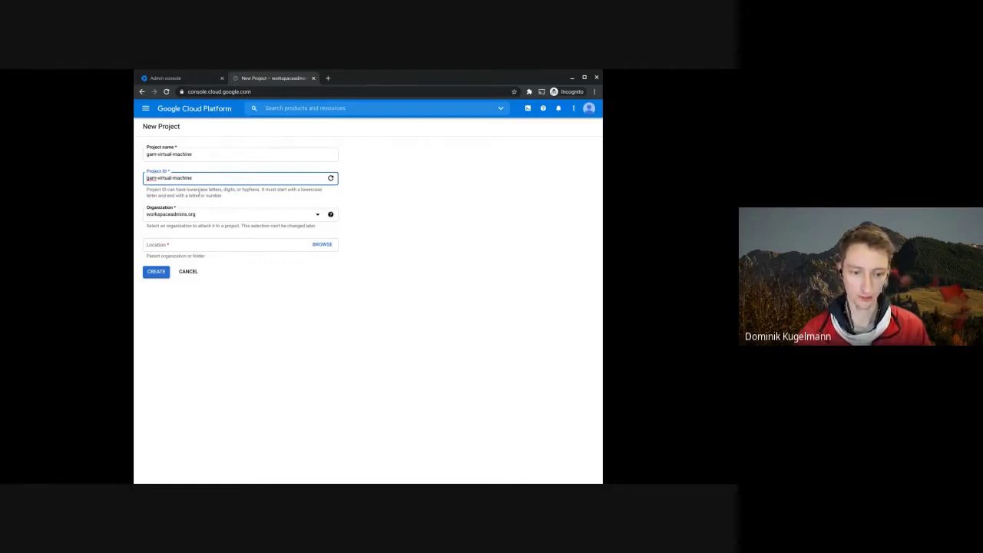
pyautogui.write('e')
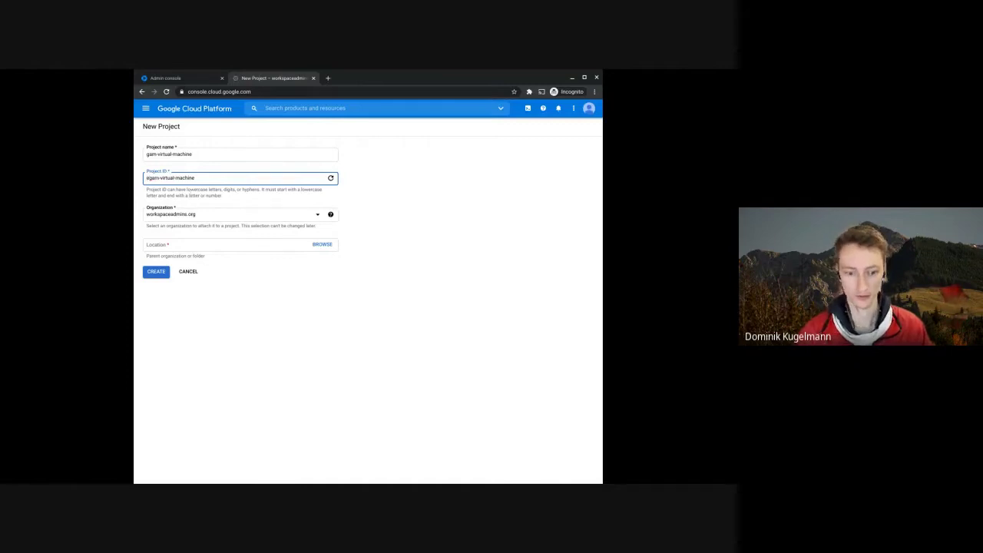
pyautogui.press('BackSpace')
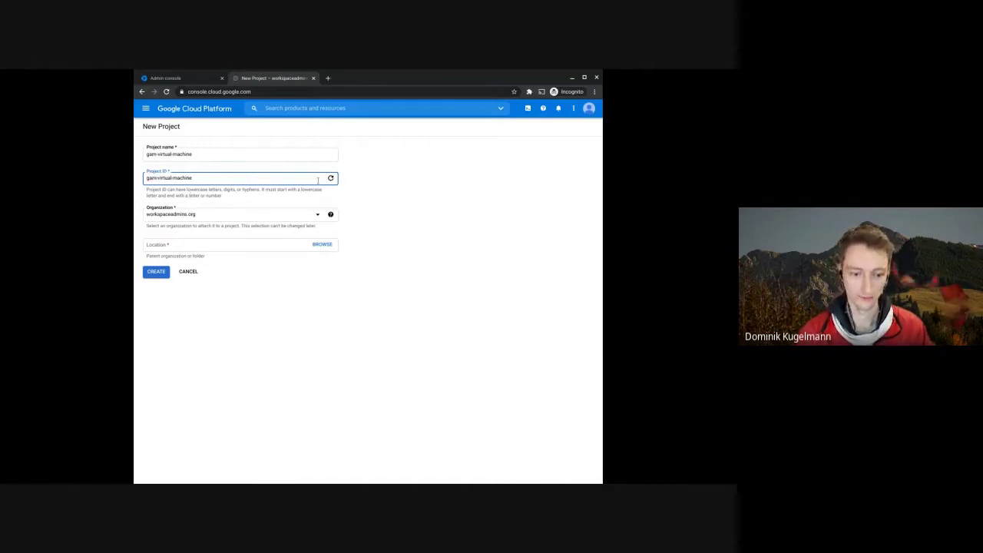
pyautogui.click(236, 346)
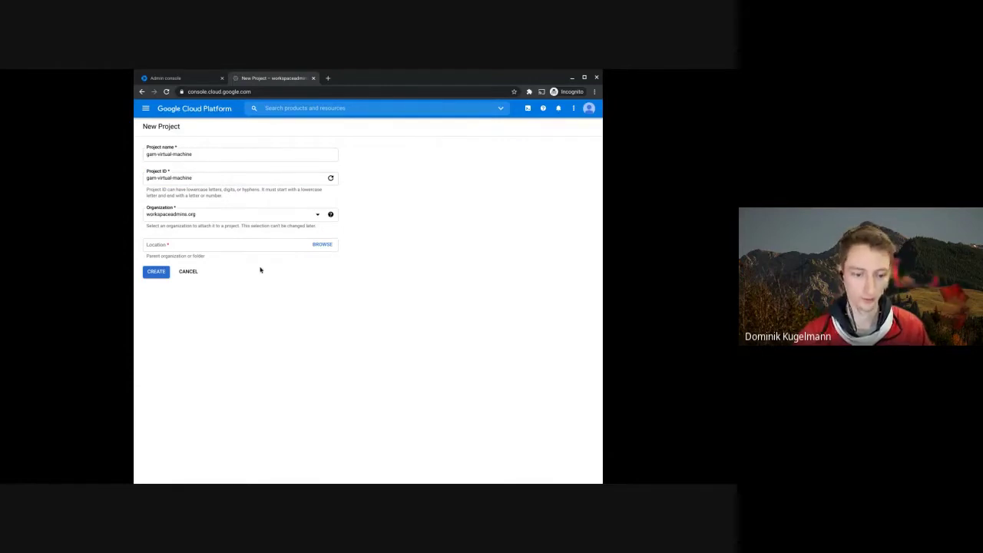
# - Try choosing workspaceadmins.org as the project's Location, then close the folder picker
pyautogui.click(322, 244)
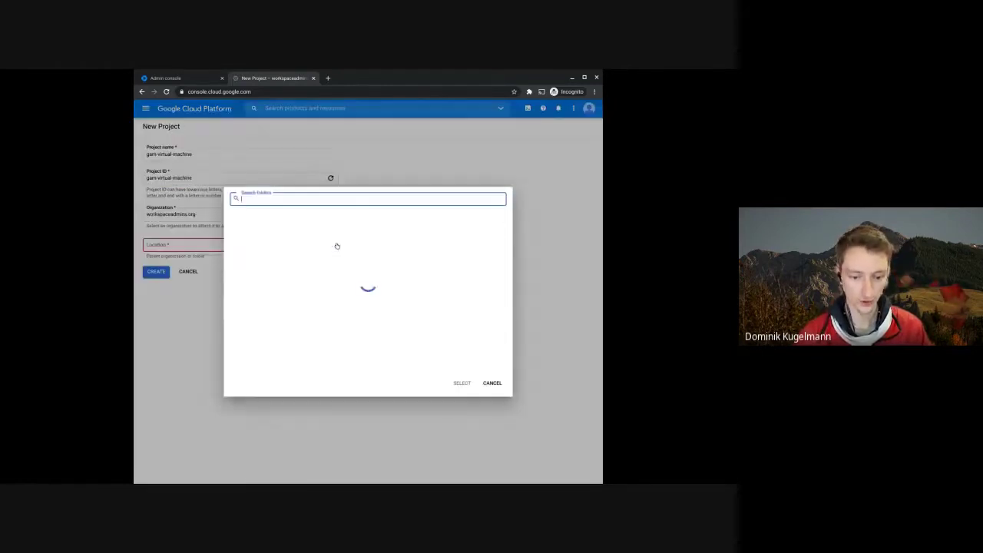
pyautogui.click(277, 227)
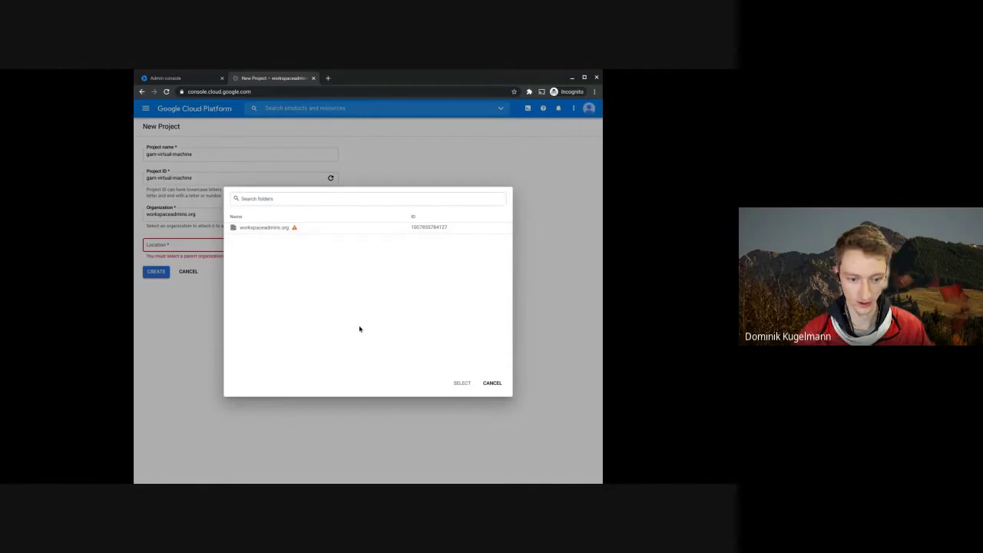
pyautogui.moveTo(293, 228)
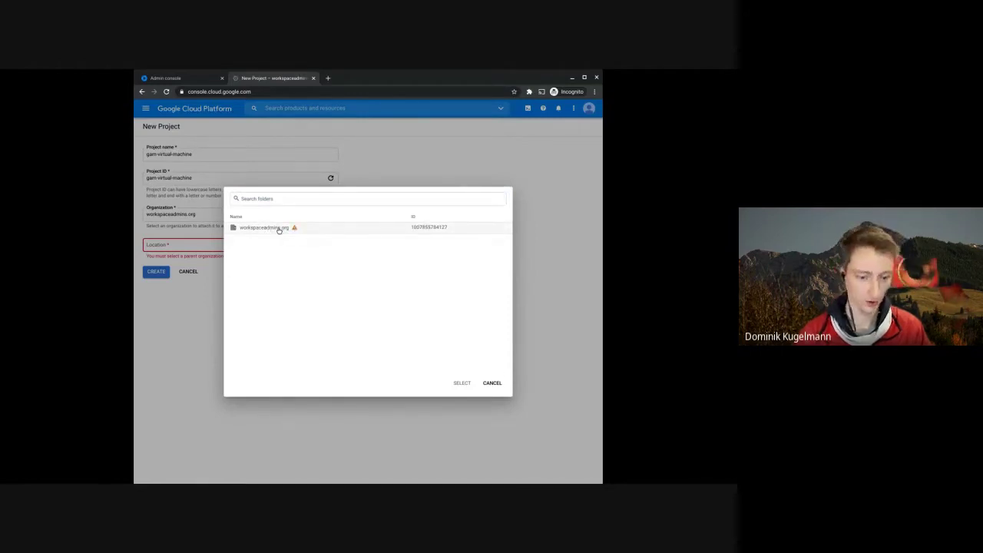
pyautogui.click(181, 312)
# - Attempt to create the project, then reopen the Location picker and cancel without choosing
pyautogui.click(159, 272)
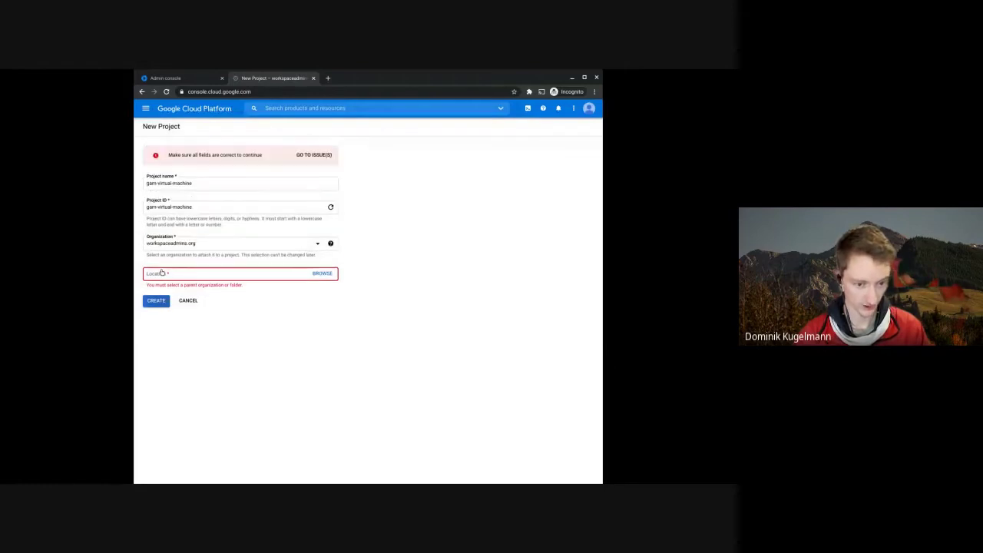
pyautogui.click(329, 273)
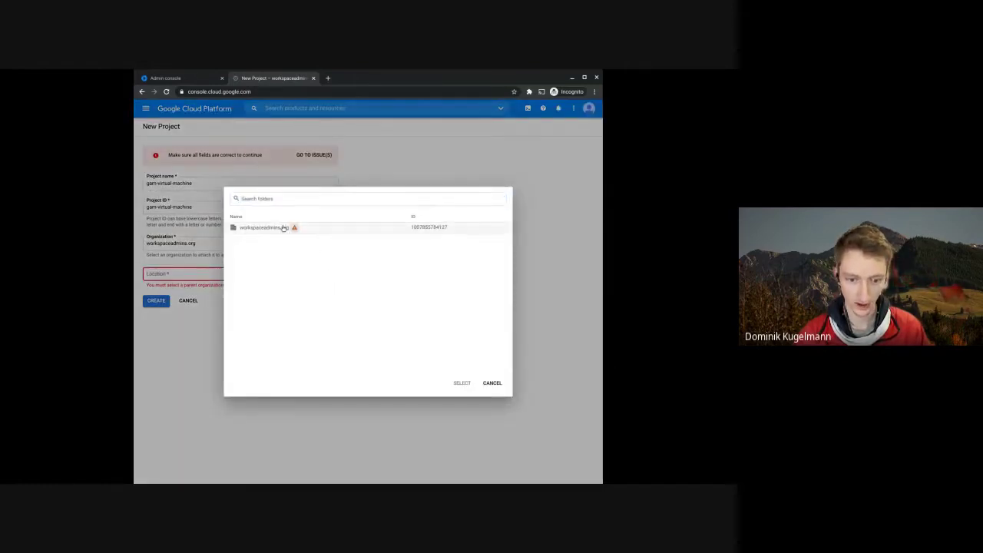
pyautogui.moveTo(294, 228)
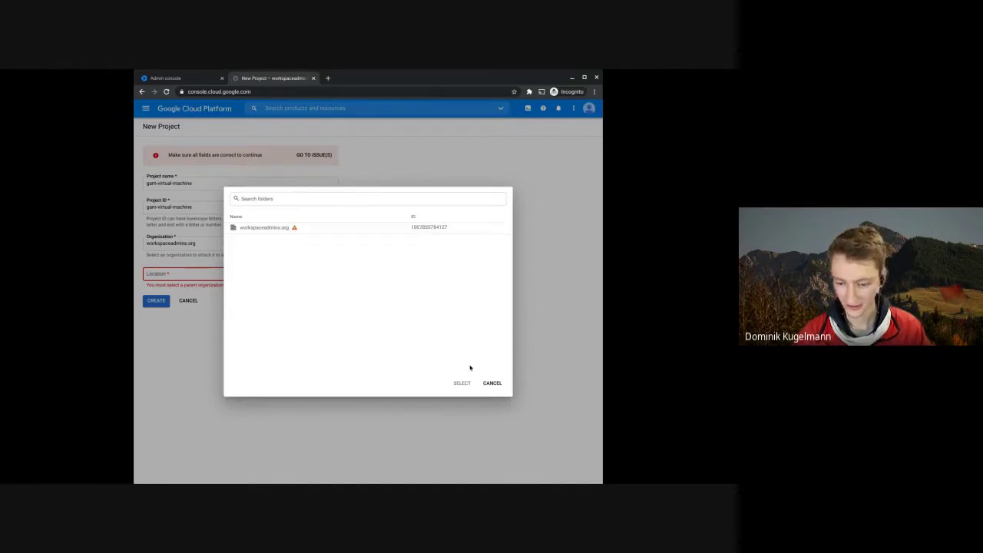
pyautogui.click(490, 383)
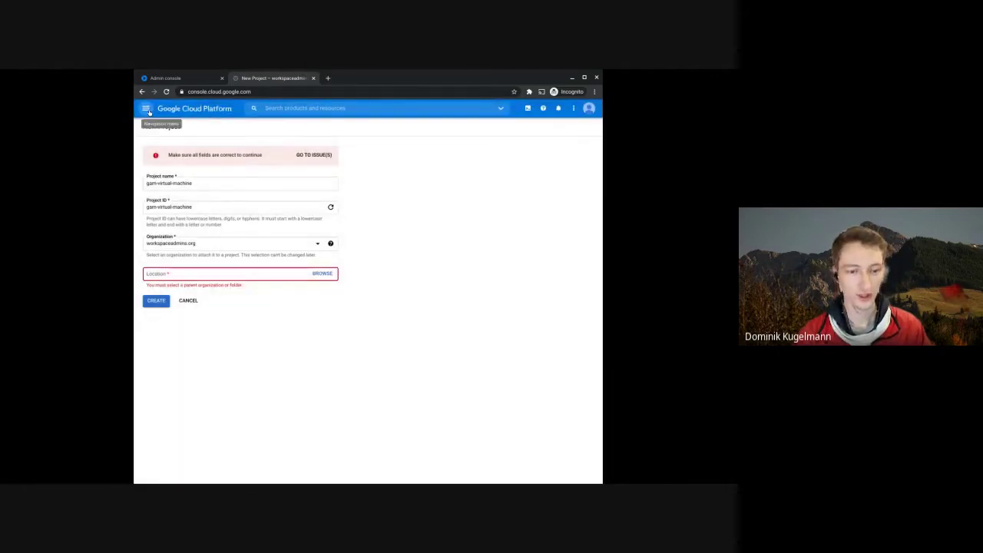
# - Go to IAM in the console menu and start adding members to workspaceadmins.org
pyautogui.click(145, 109)
pyautogui.moveTo(198, 186)
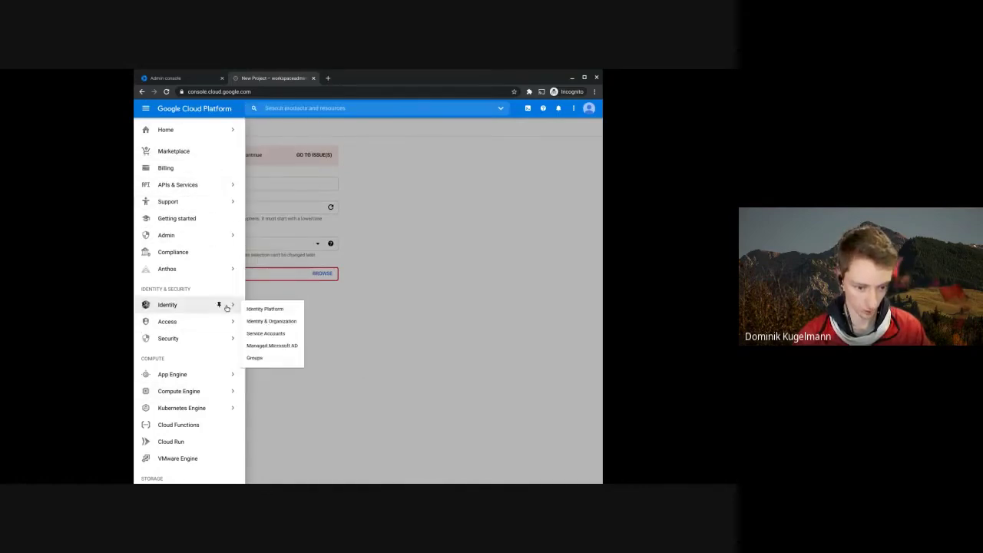
pyautogui.moveTo(175, 323)
pyautogui.click(254, 327)
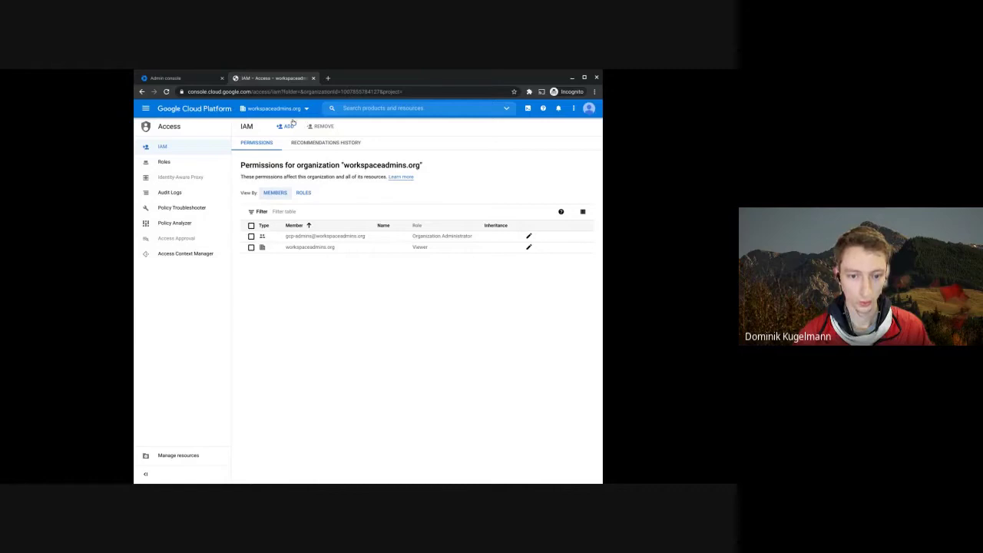
pyautogui.click(277, 126)
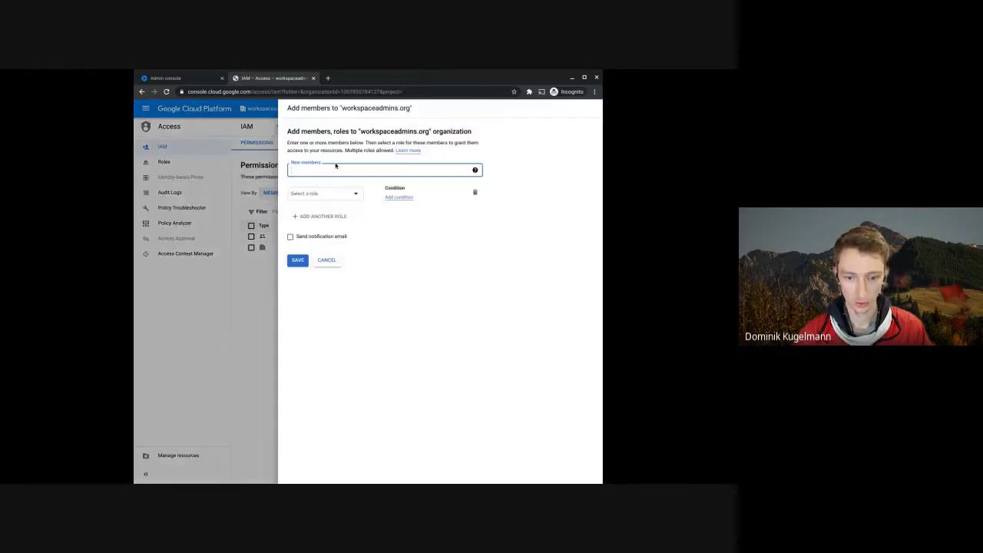
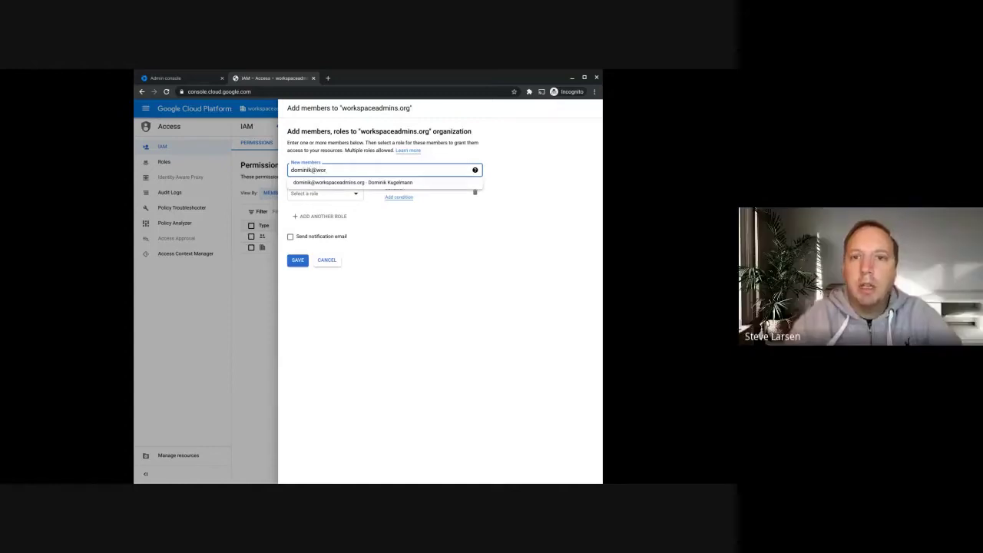
# - Enter a suggested member account, close the role list unchosen, cancel the form, and select the gcp-admins address
pyautogui.click(336, 183)
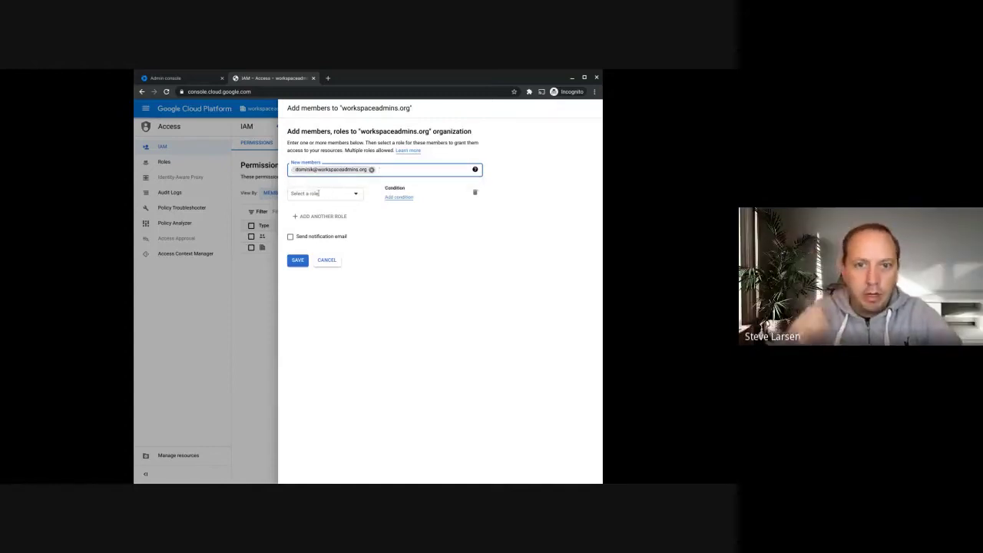
pyautogui.click(319, 193)
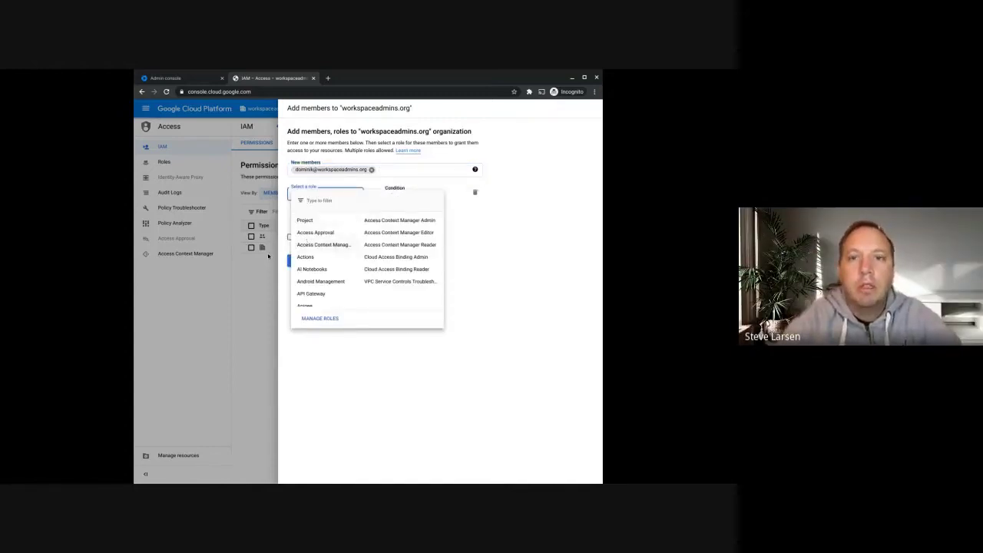
pyautogui.moveTo(311, 220)
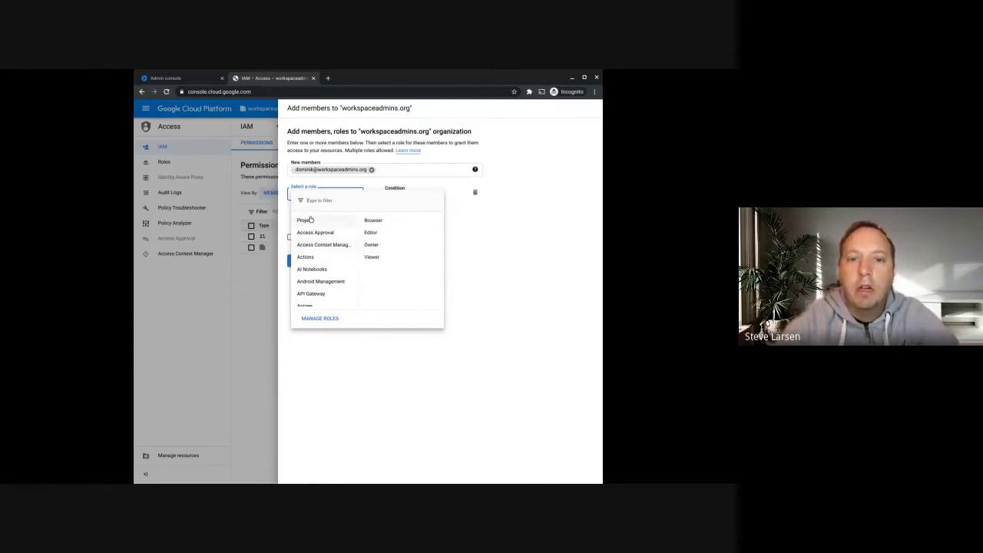
pyautogui.click(327, 133)
pyautogui.click(327, 260)
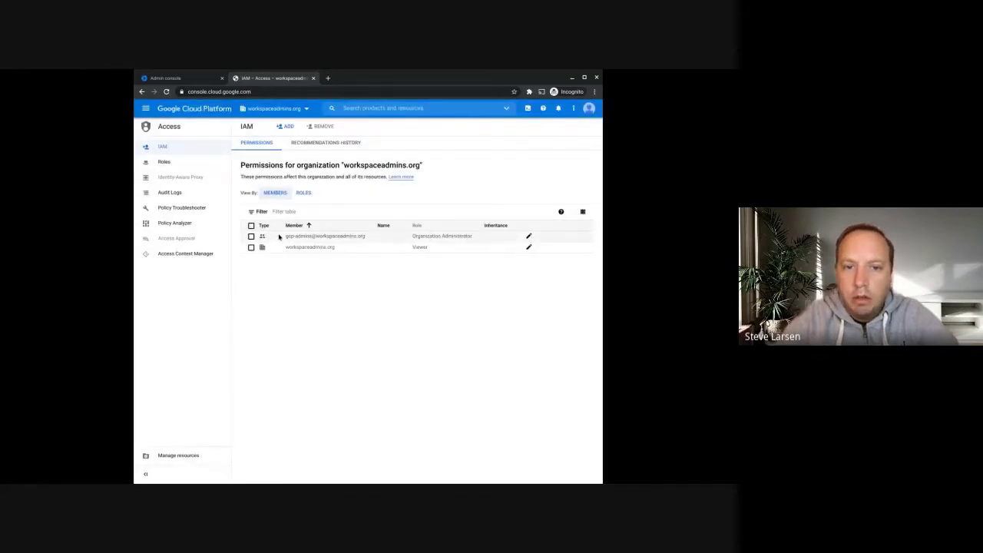
pyautogui.moveTo(278, 237); pyautogui.dragTo(368, 238)
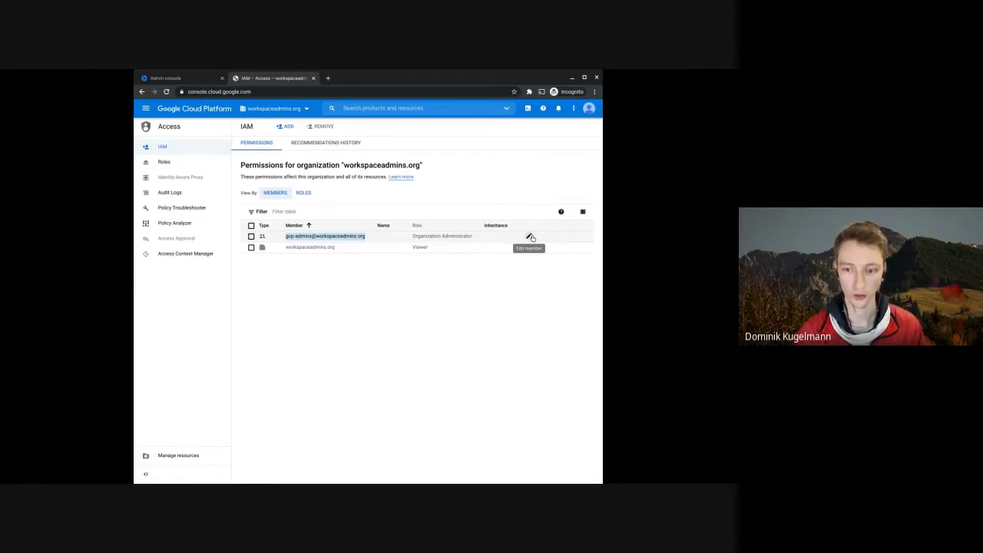
pyautogui.click(251, 236)
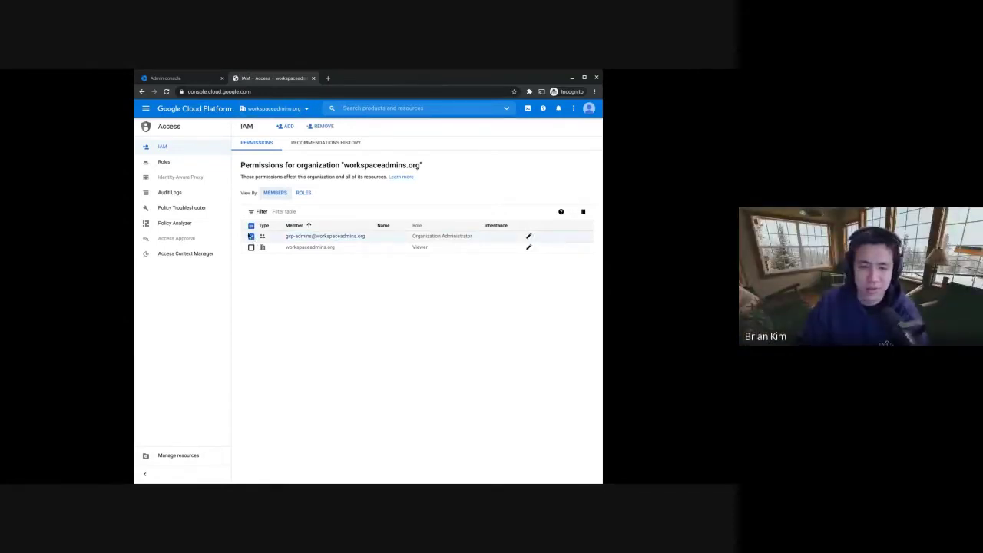
pyautogui.click(251, 236)
pyautogui.click(286, 127)
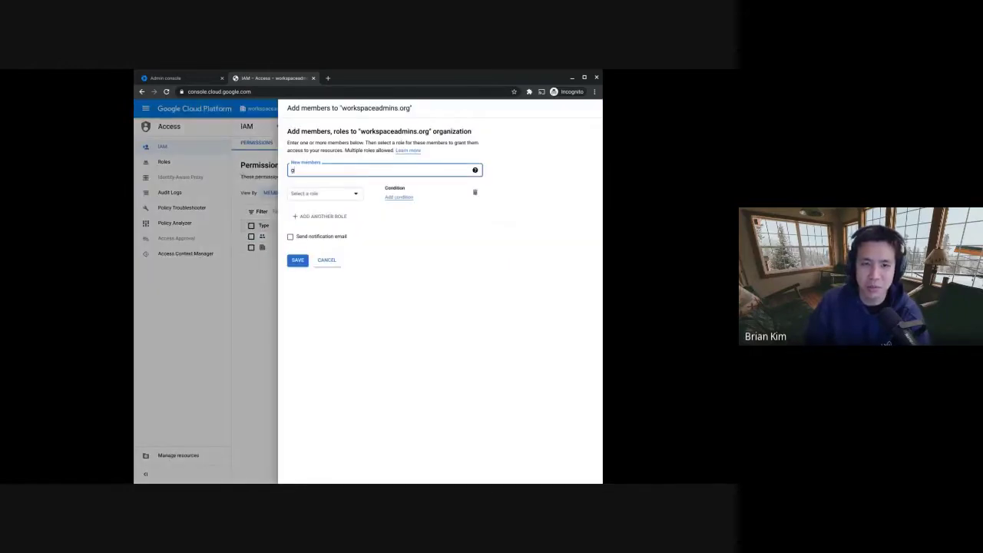
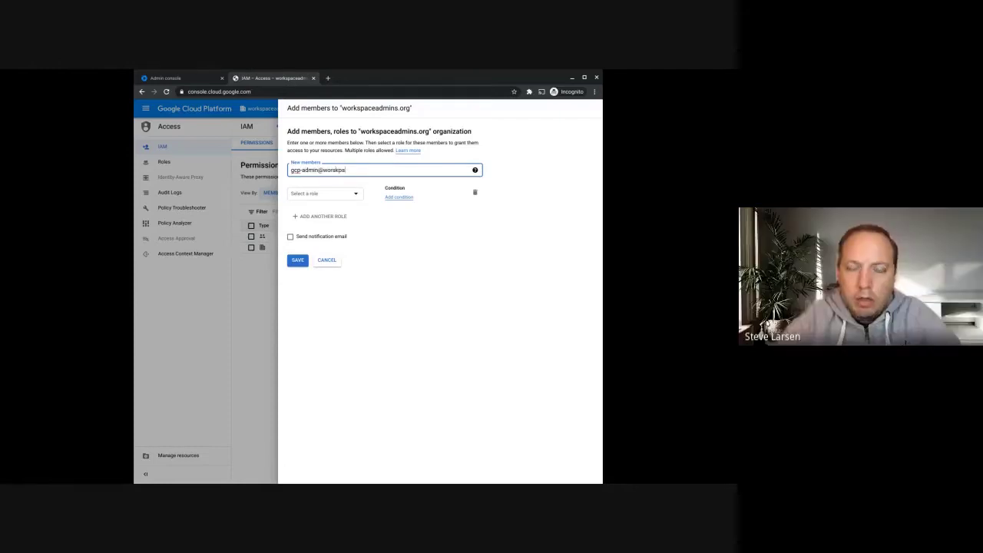
pyautogui.press('Return')
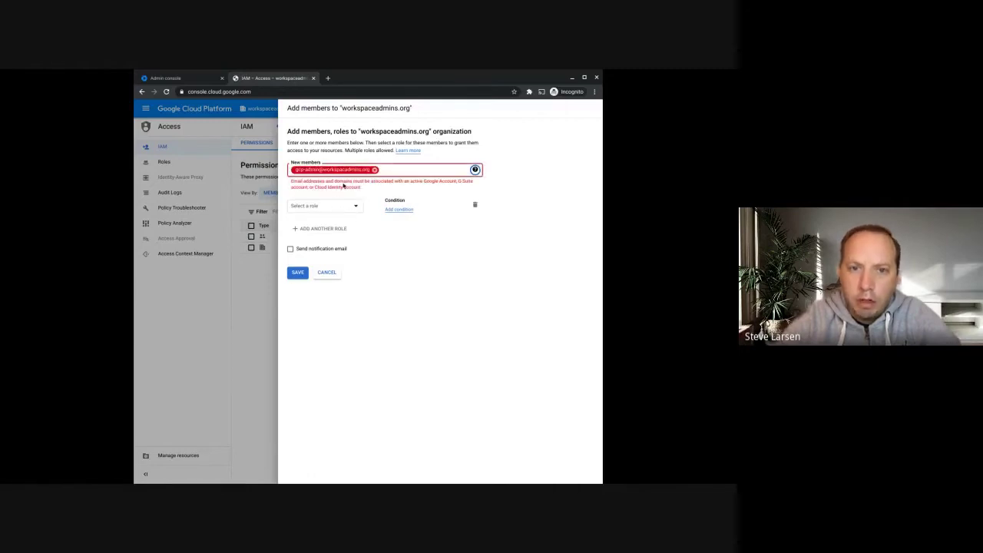
pyautogui.click(326, 273)
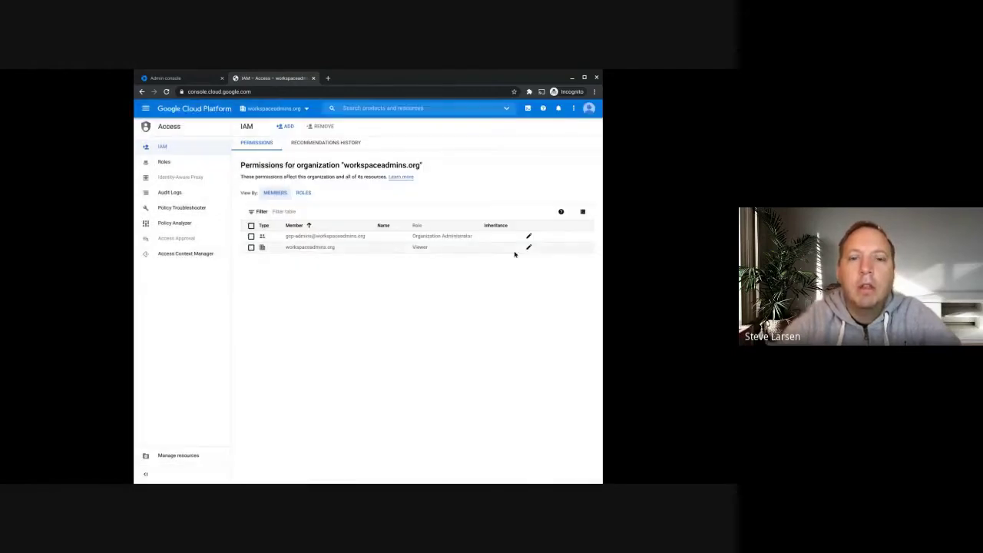
# - Edit the gcp-admins group's permissions, add a second role row, and filter roles by 'reso'
pyautogui.click(529, 237)
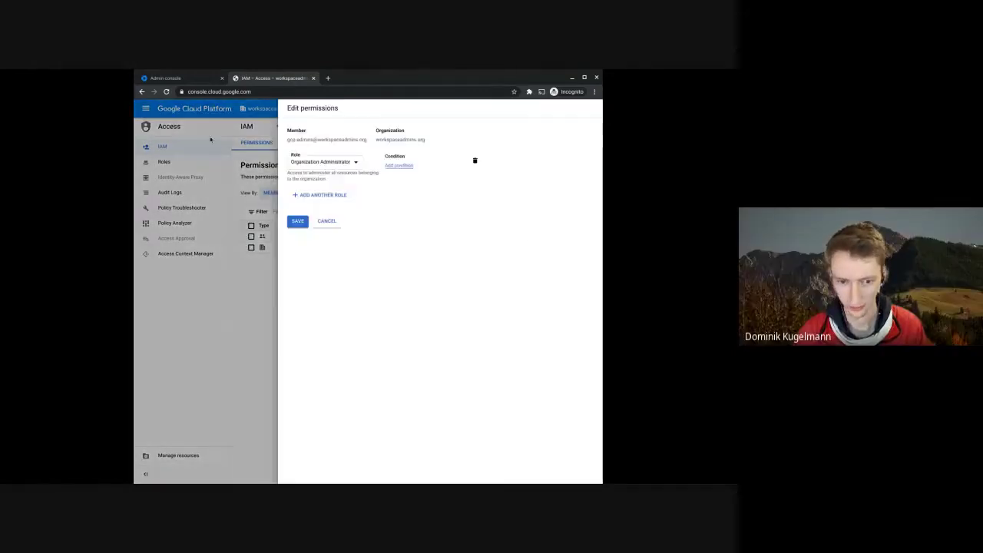
pyautogui.click(317, 195)
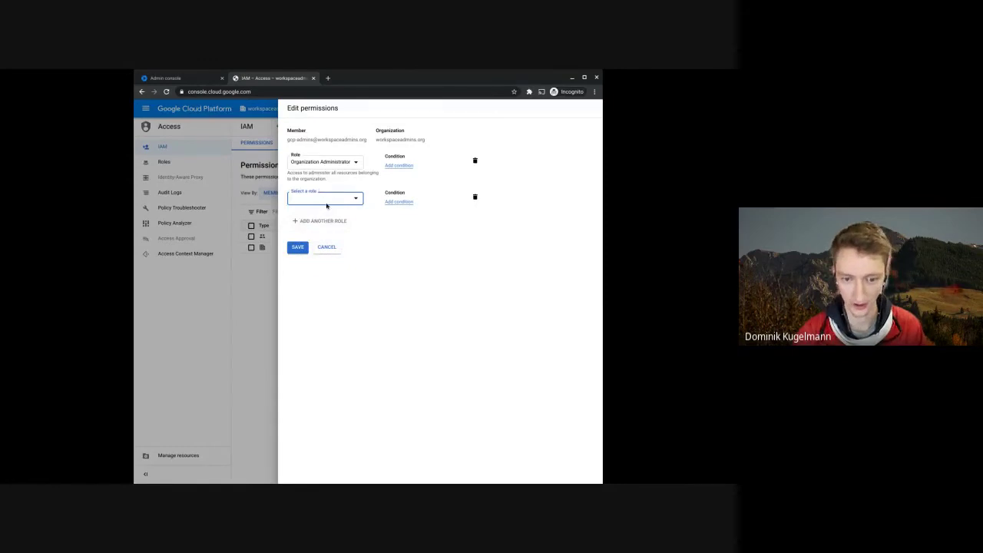
pyautogui.click(325, 200)
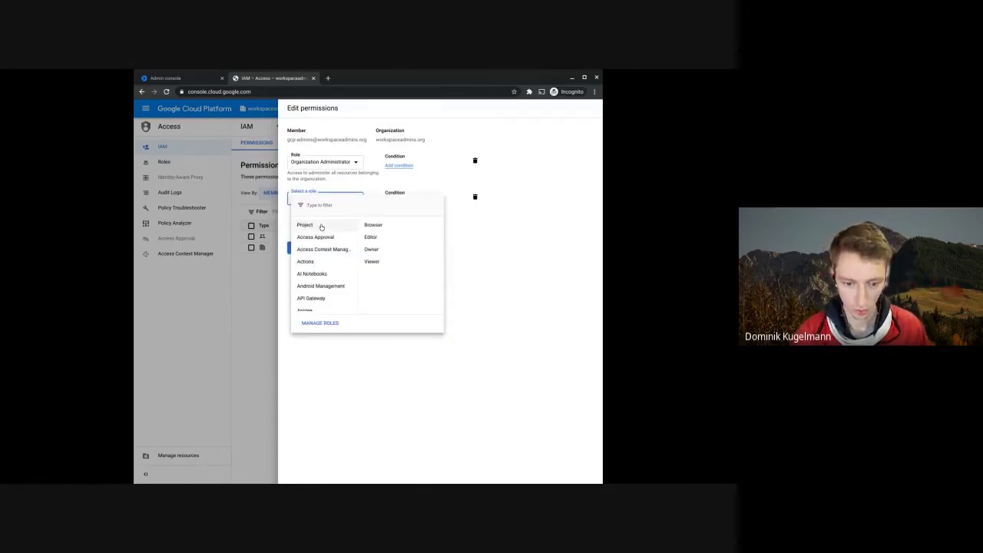
pyautogui.write('organisa')
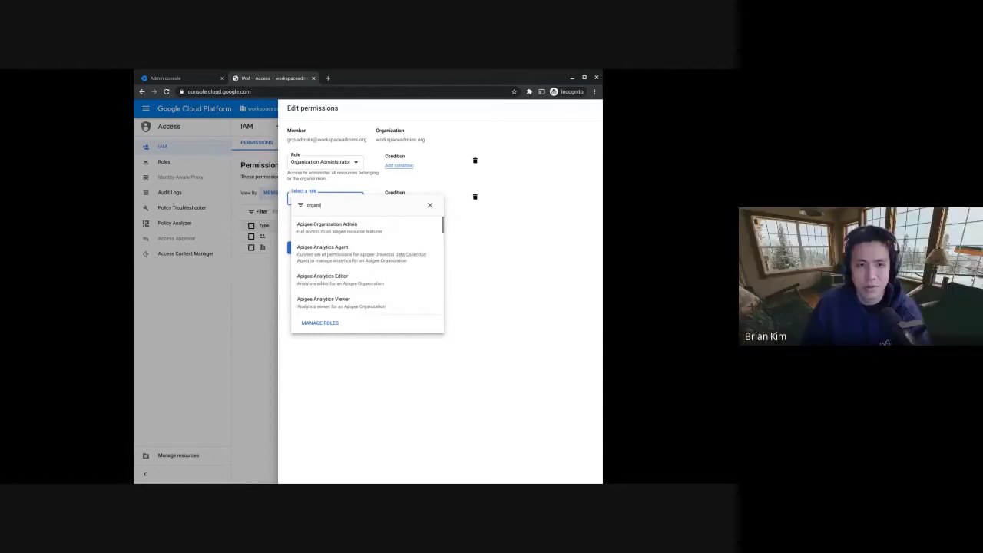
pyautogui.press('BackSpace')
pyautogui.press('BackSpace')
pyautogui.press('BackSpace')
pyautogui.press('BackSpace')
pyautogui.press('BackSpace')
pyautogui.press('BackSpace')
pyautogui.press('BackSpace')
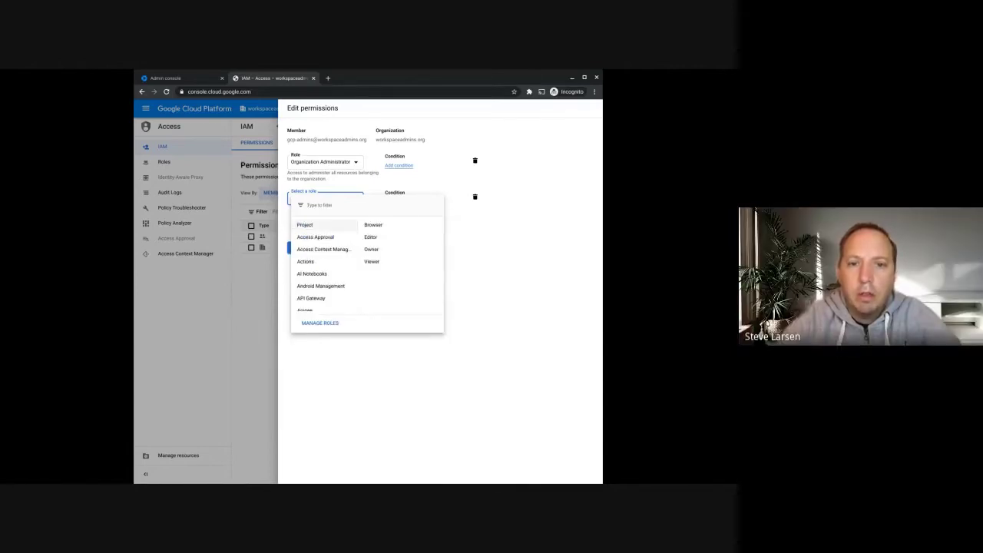
pyautogui.write('resource')
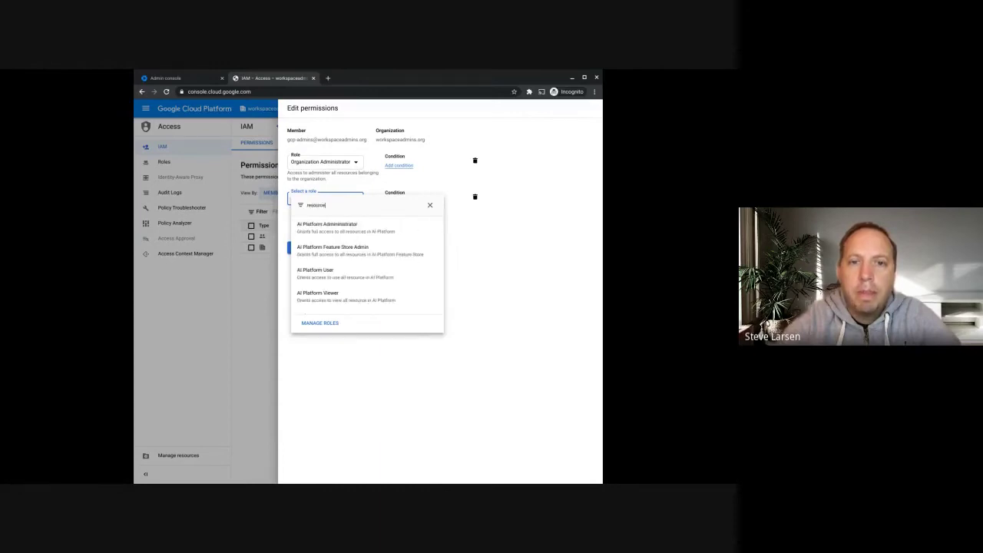
# - Browse the matching roles, search 'creanager', then clear the resource manager role search
pyautogui.scroll(-5, 357, 268)
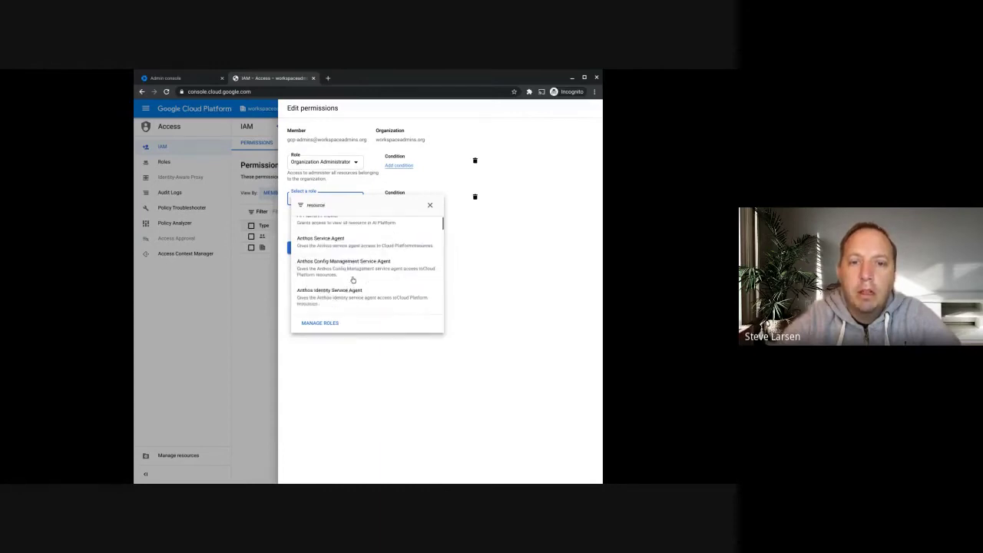
pyautogui.scroll(-2, 353, 280)
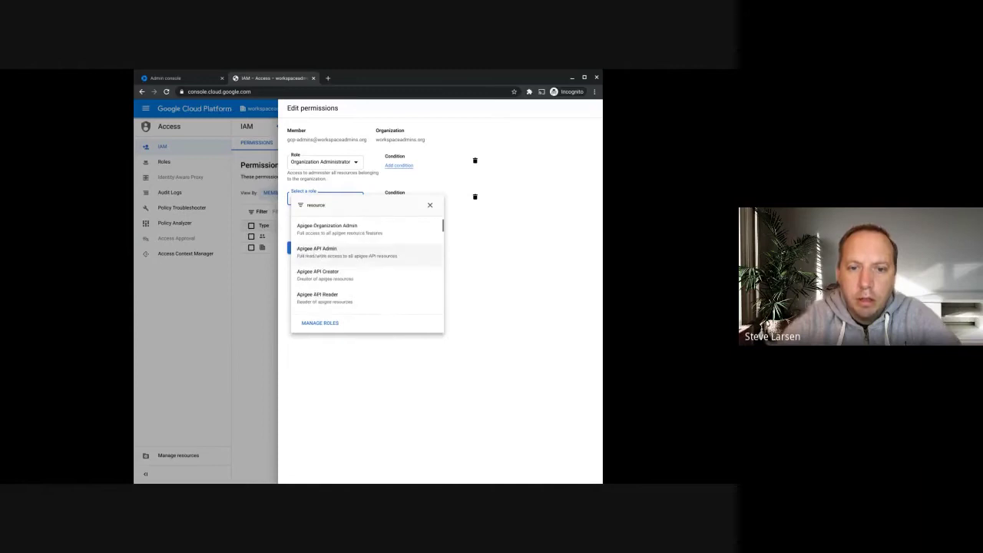
pyautogui.scroll(-2, 367, 265)
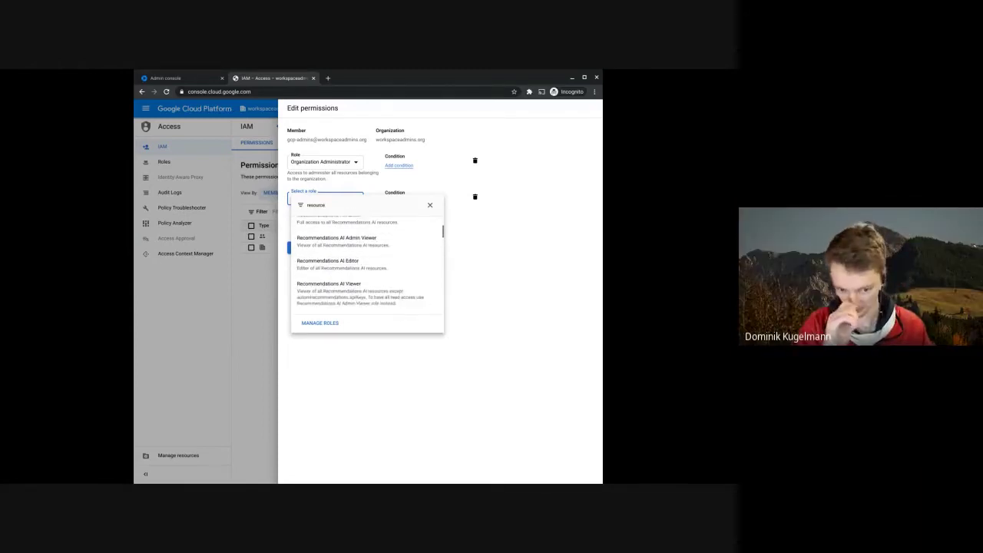
pyautogui.scroll(-3, 367, 269)
pyautogui.scroll(-2, 367, 268)
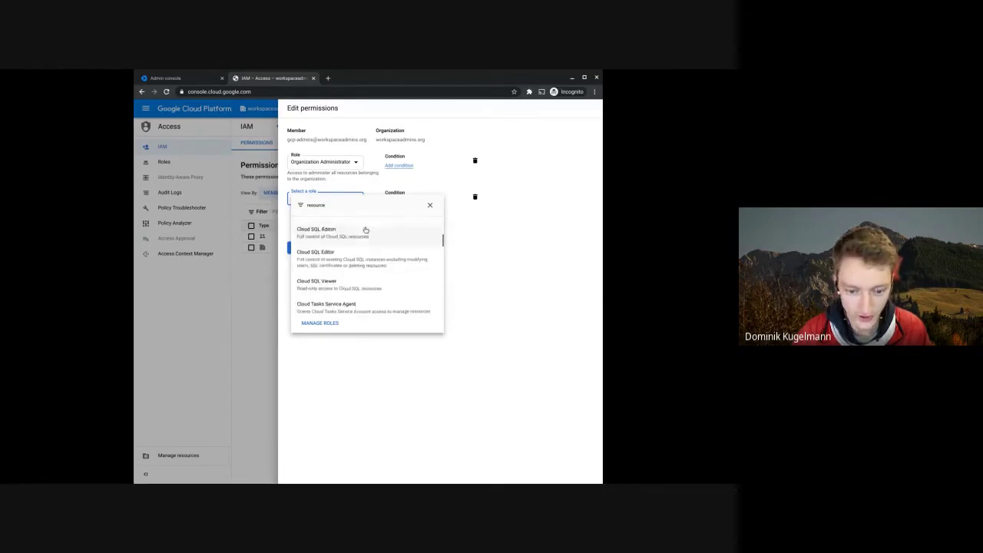
pyautogui.write('cre')
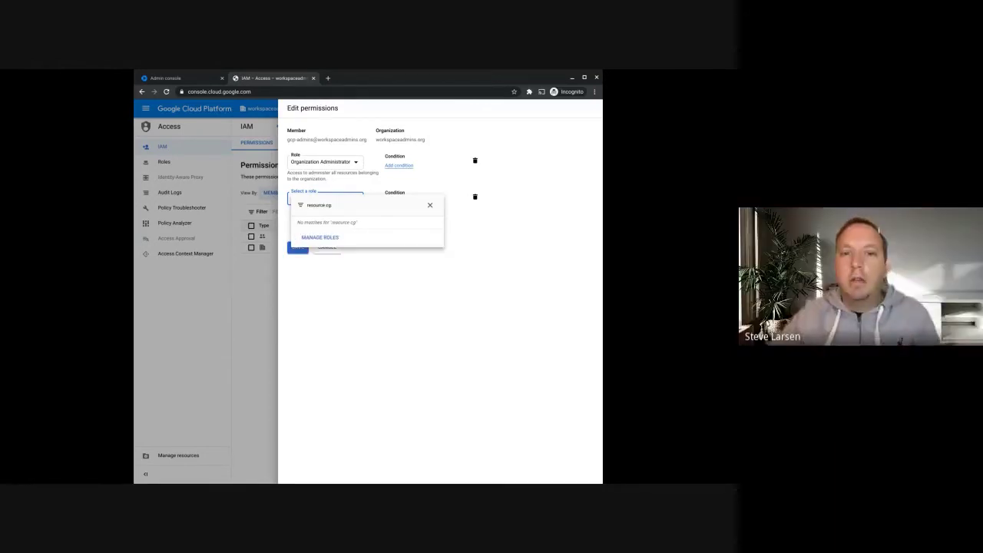
pyautogui.write('anager')
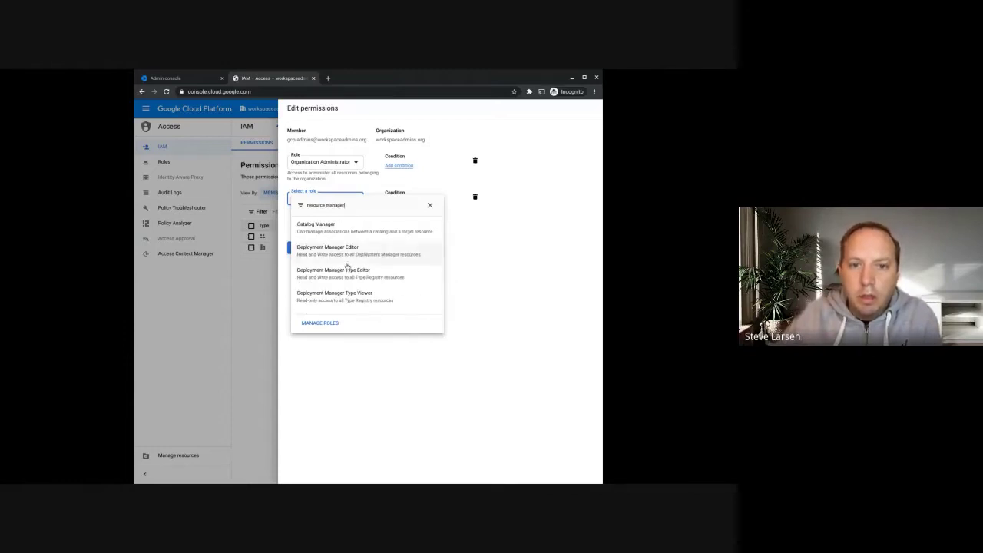
pyautogui.scroll(-5, 347, 266)
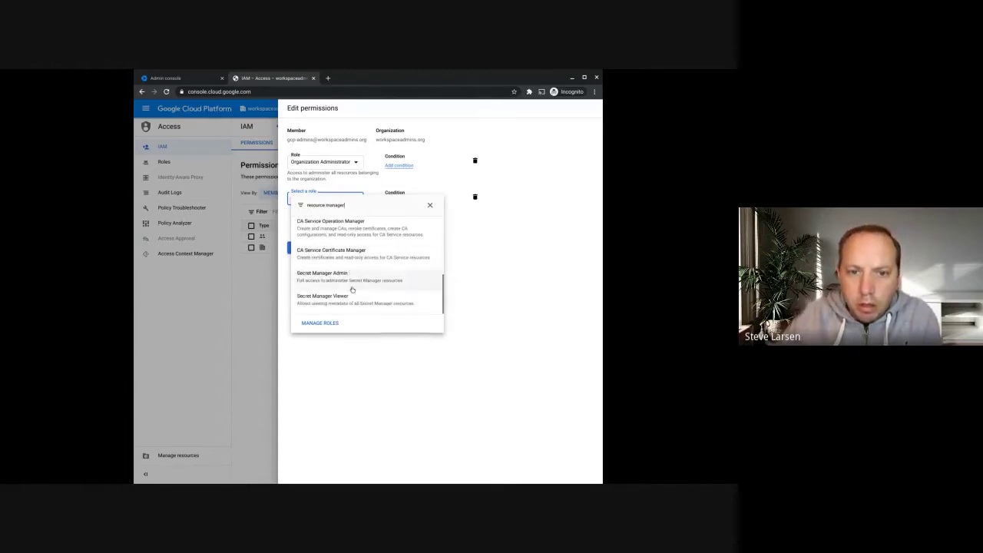
pyautogui.scroll(5, 361, 277)
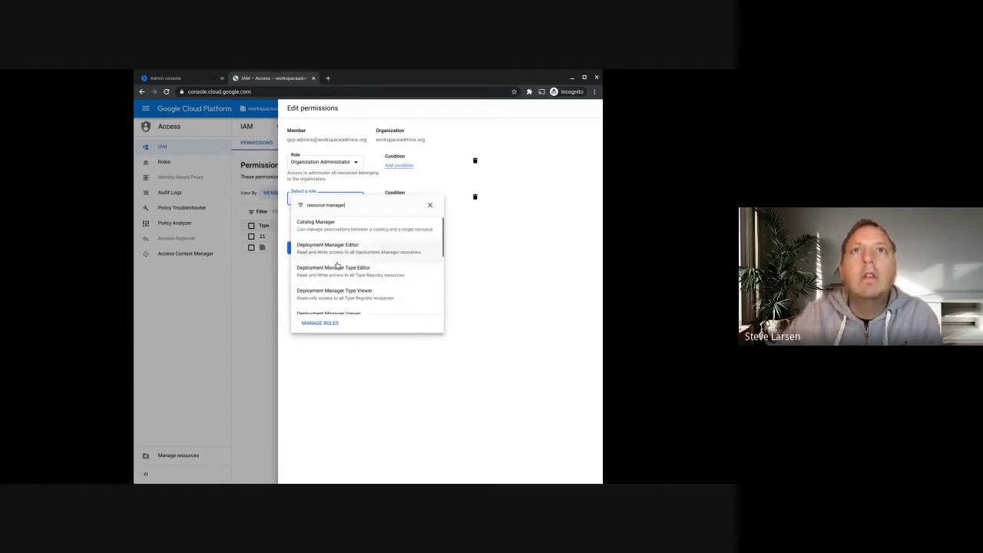
pyautogui.click(430, 207)
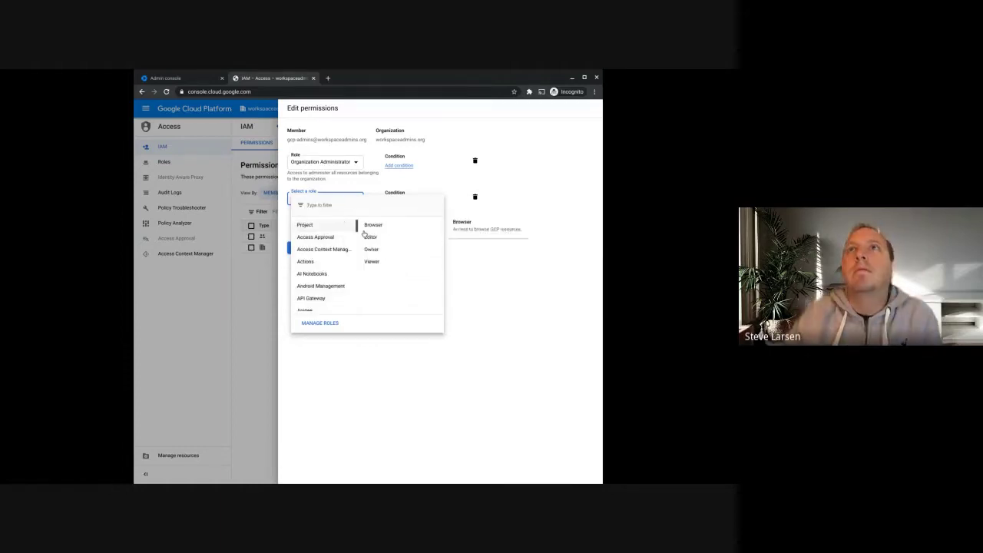
# - Browse the role categories and pick Folder Admin for the second role slot
pyautogui.scroll(-2, 335, 264)
pyautogui.scroll(-1, 335, 276)
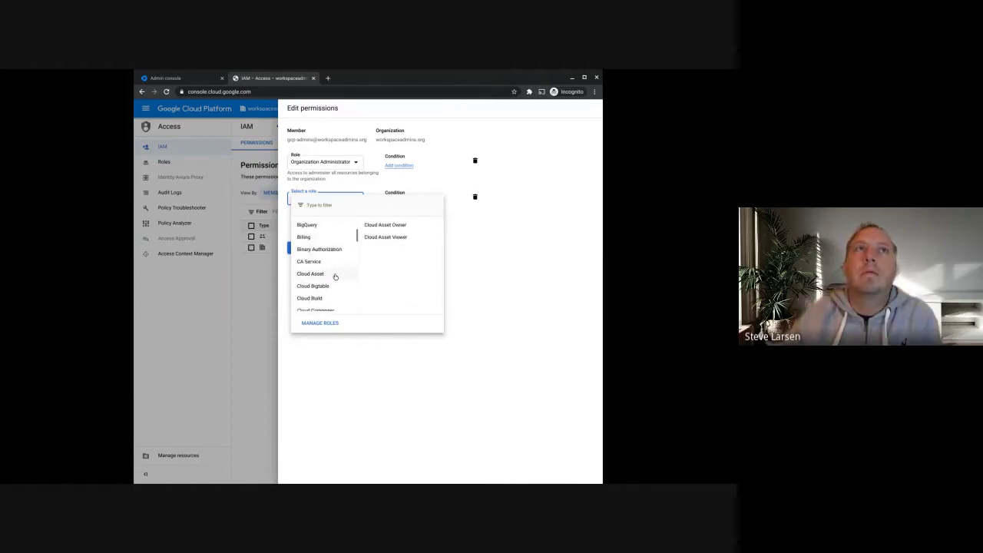
pyautogui.scroll(-4, 335, 276)
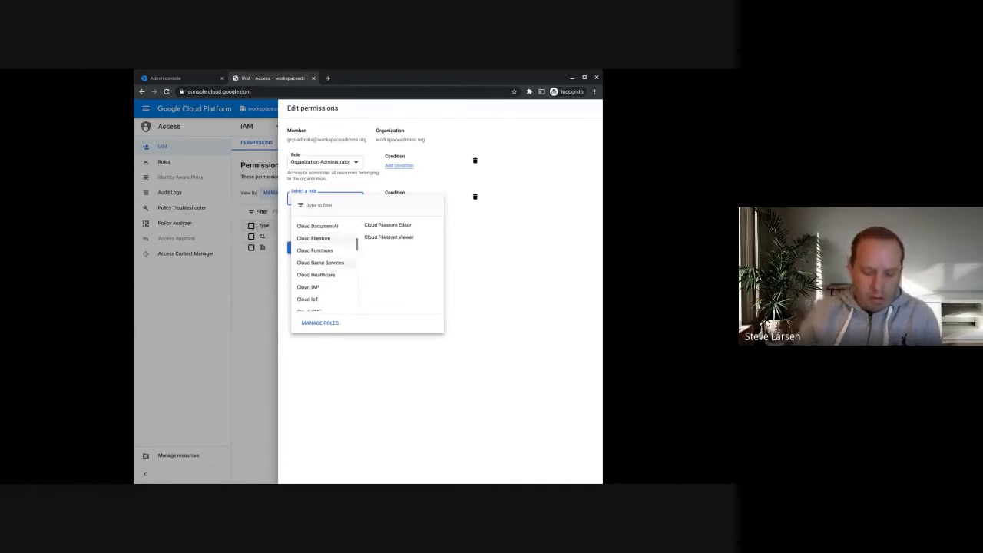
pyautogui.scroll(-5, 322, 265)
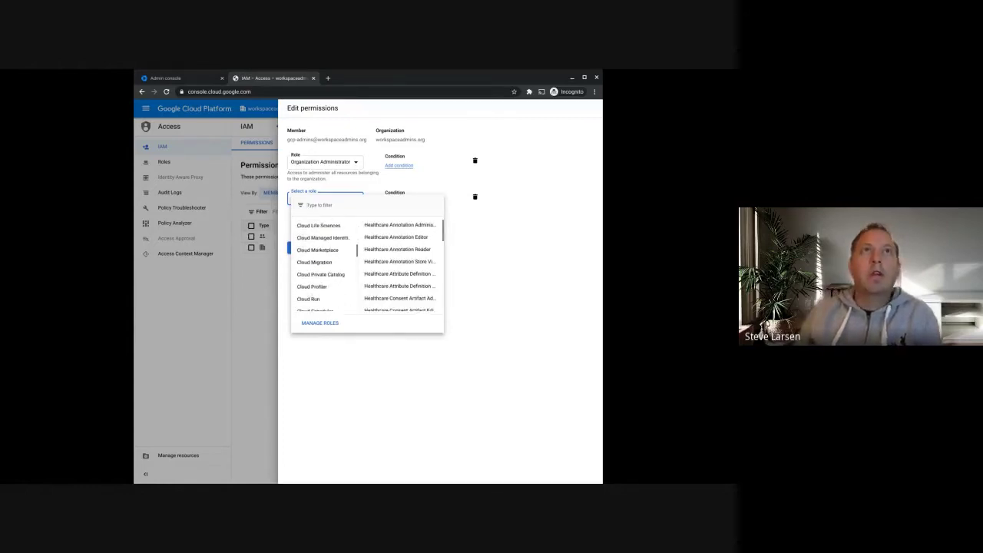
pyautogui.scroll(-4, 322, 265)
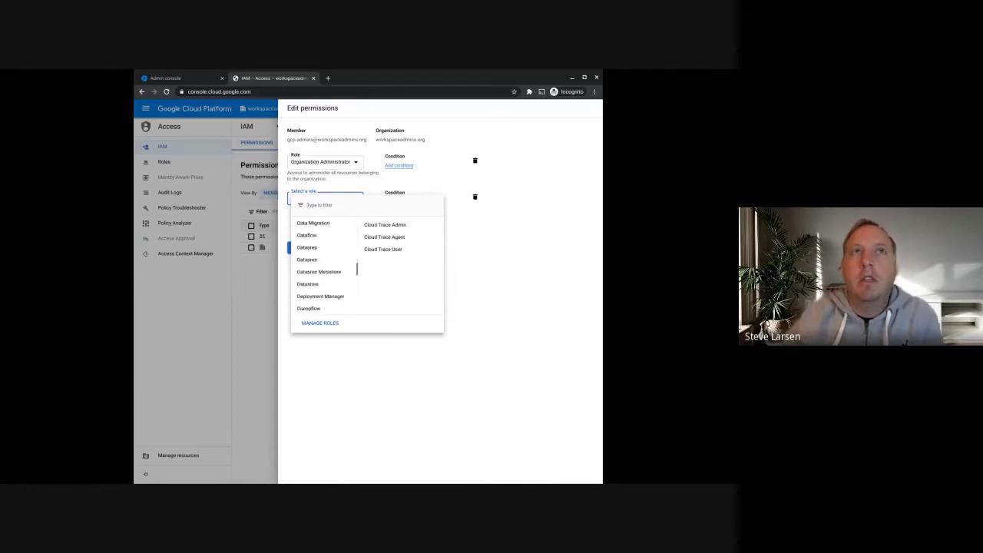
pyautogui.scroll(-4, 322, 265)
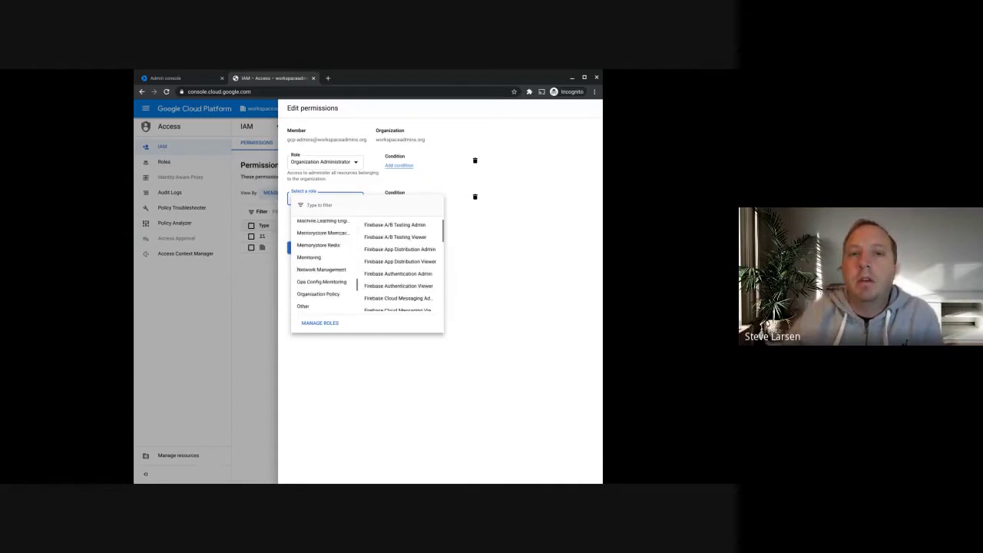
pyautogui.scroll(-2, 331, 260)
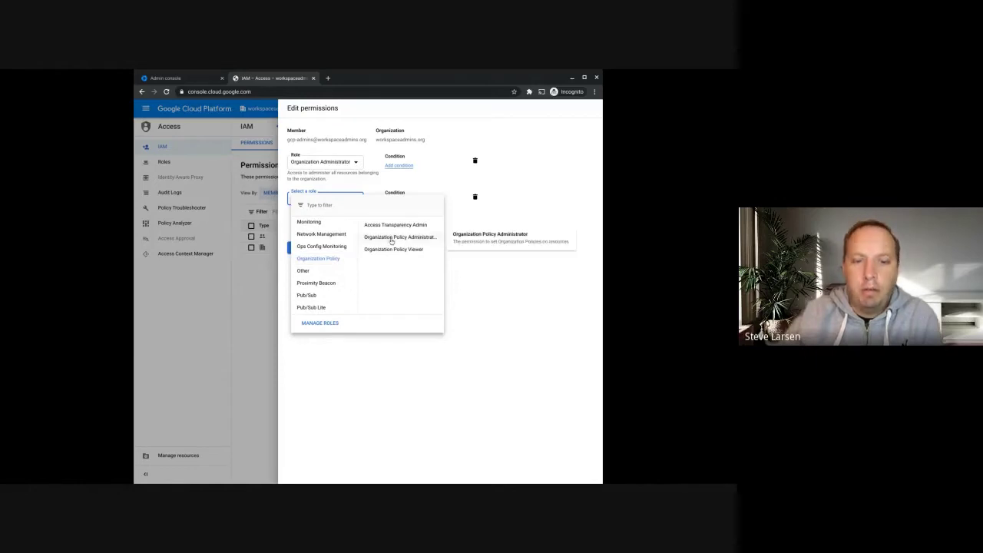
pyautogui.scroll(-5, 333, 277)
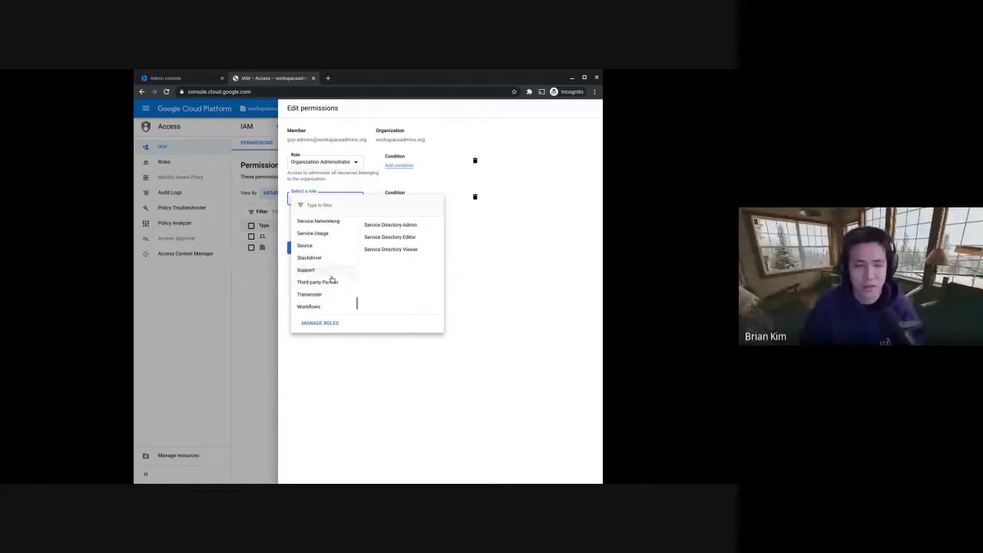
pyautogui.scroll(15, 331, 276)
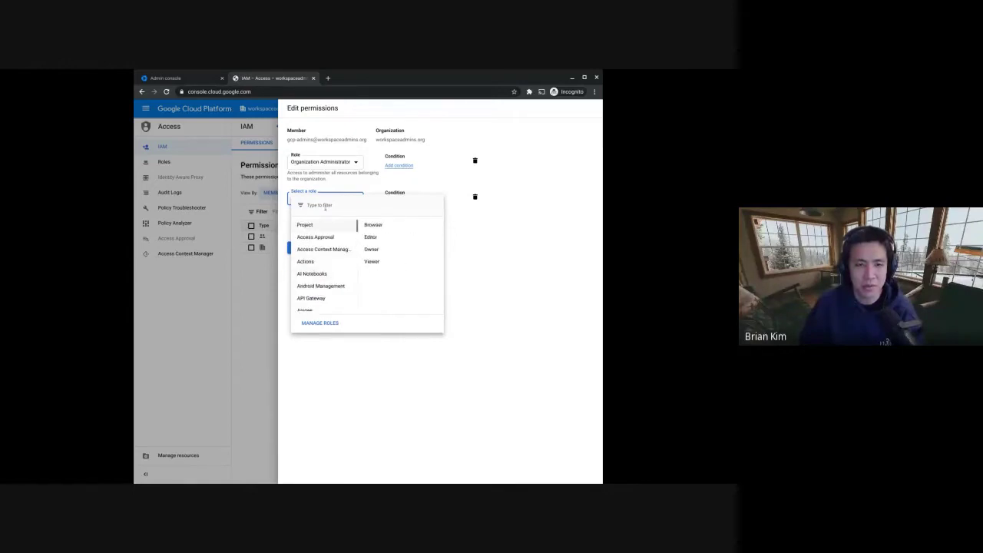
pyautogui.write('iam')
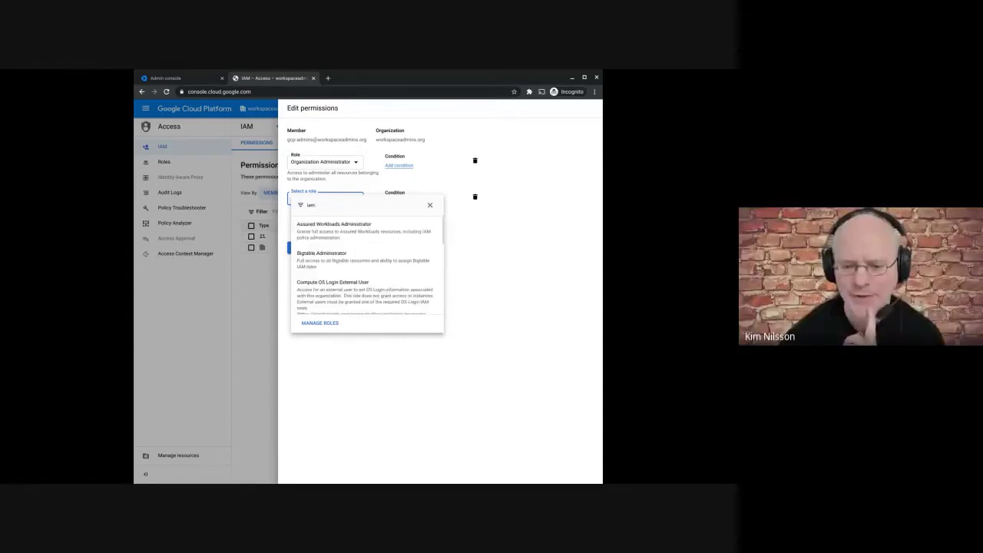
pyautogui.press('BackSpace')
pyautogui.press('BackSpace')
pyautogui.press('BackSpace')
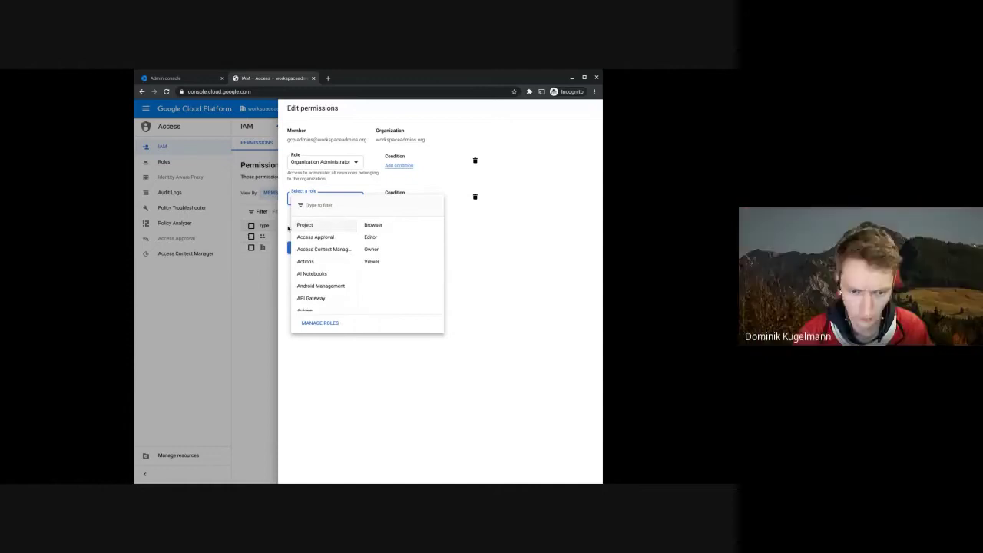
pyautogui.scroll(-6, 338, 282)
pyautogui.scroll(-10, 338, 282)
pyautogui.scroll(-3, 338, 273)
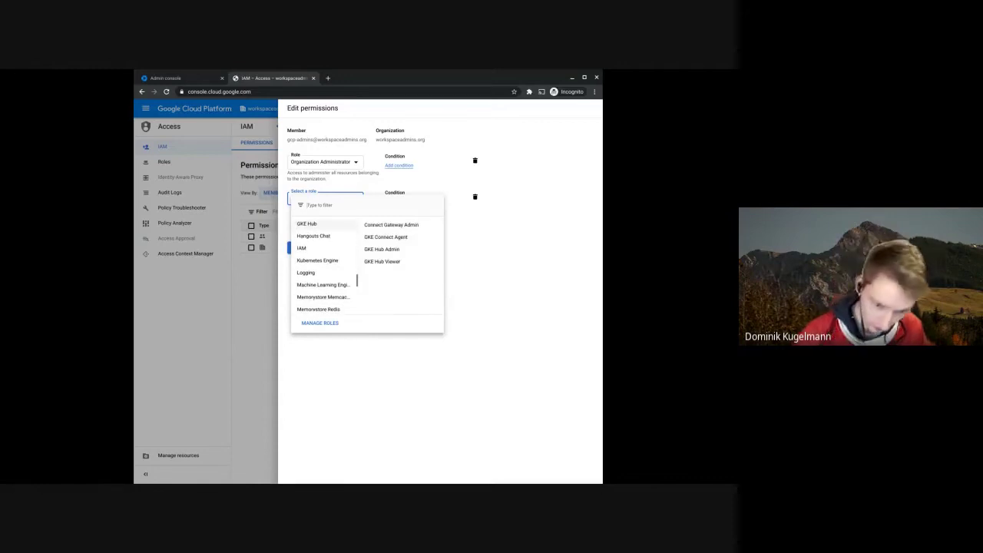
pyautogui.scroll(-2, 322, 269)
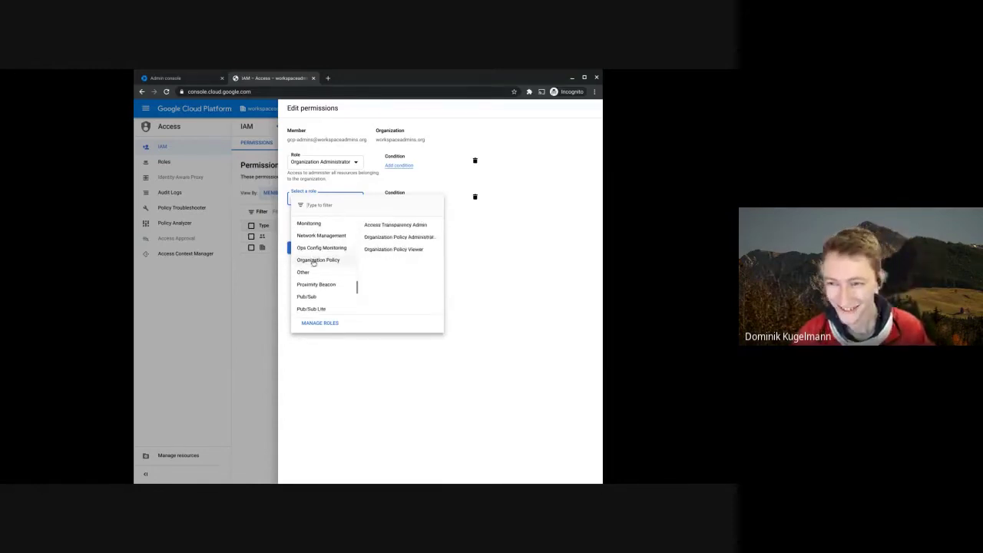
pyautogui.scroll(-1, 328, 275)
pyautogui.moveTo(329, 284)
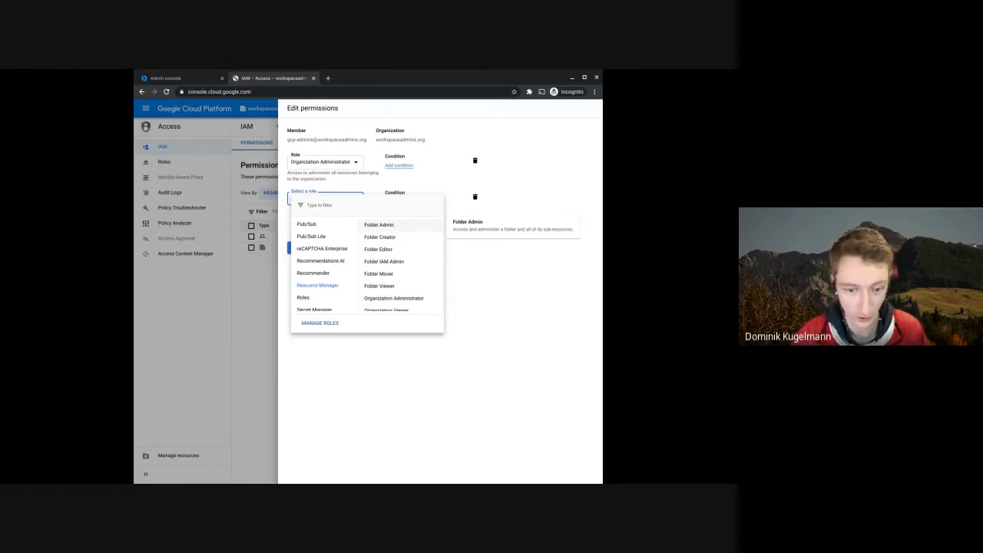
pyautogui.click(379, 225)
# - Add a third role row set to Resource Manager > Organization Administrator
pyautogui.click(318, 222)
pyautogui.click(328, 241)
pyautogui.scroll(-15, 323, 292)
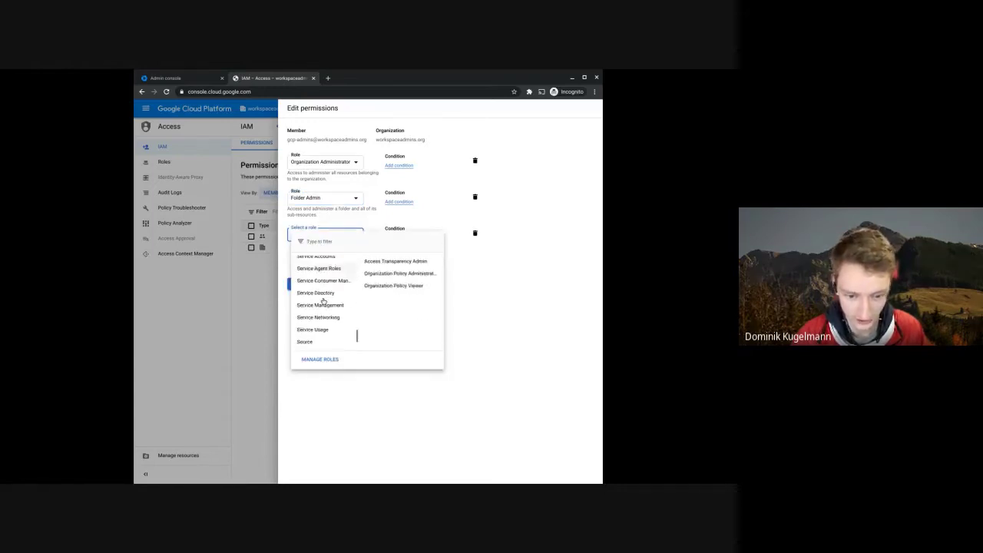
pyautogui.scroll(5, 321, 295)
pyautogui.click(327, 281)
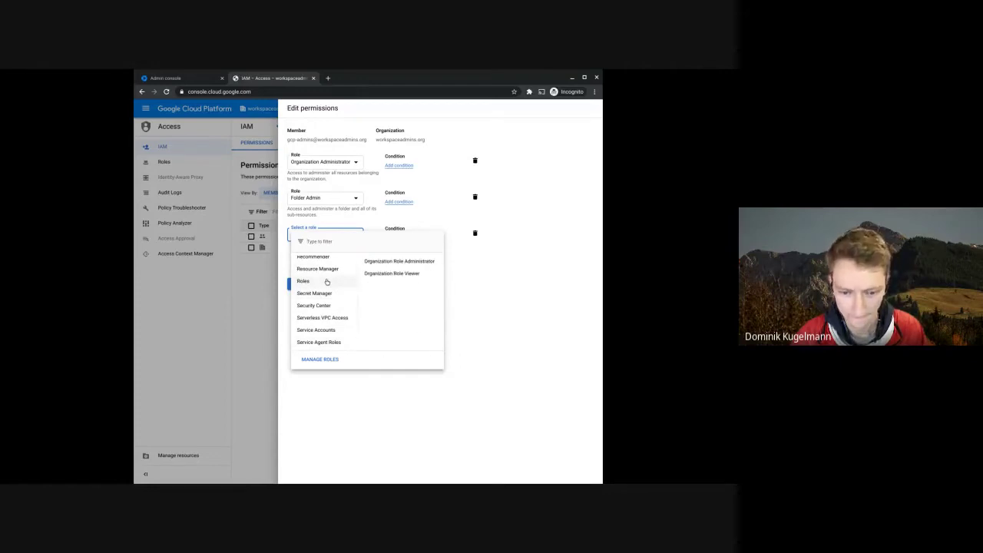
pyautogui.scroll(1, 326, 276)
pyautogui.click(330, 278)
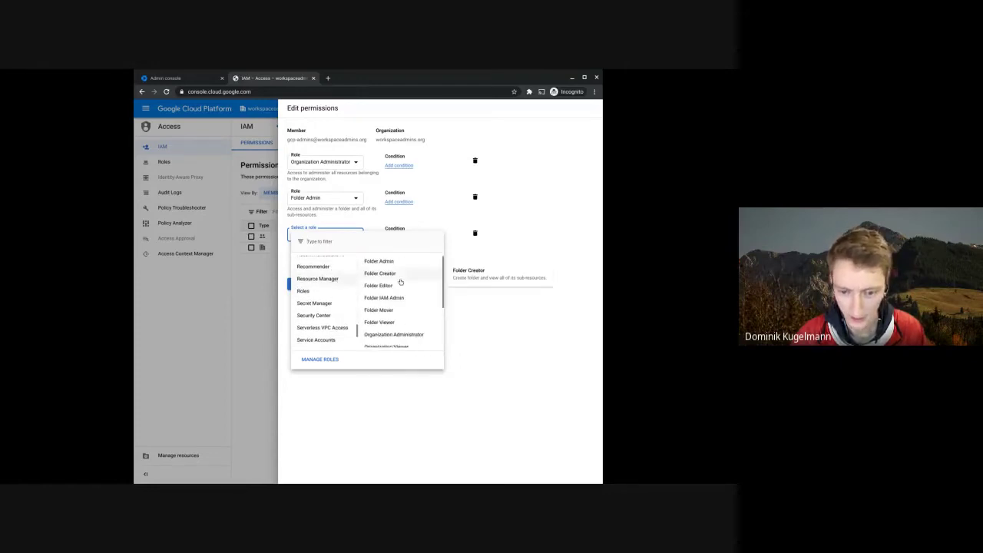
pyautogui.scroll(-3, 401, 283)
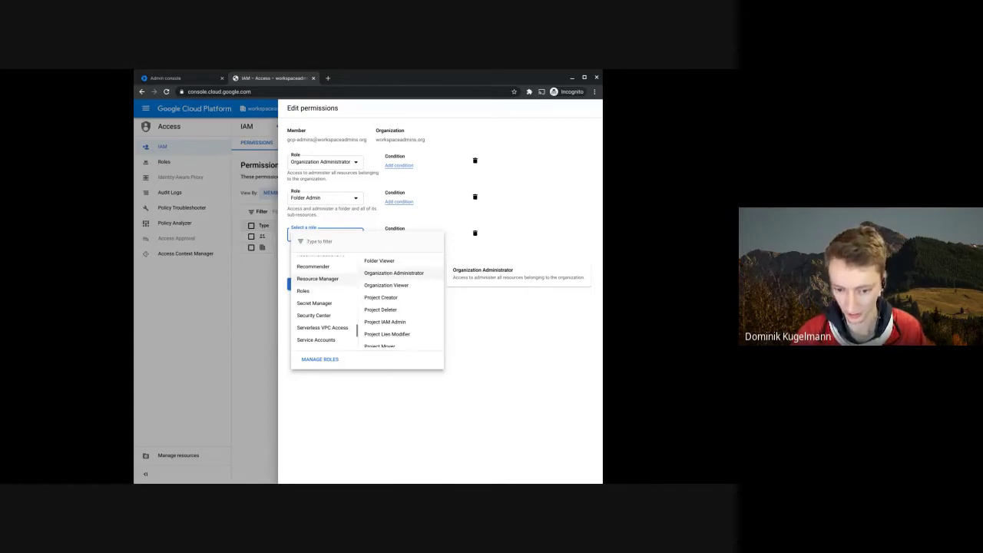
pyautogui.click(393, 273)
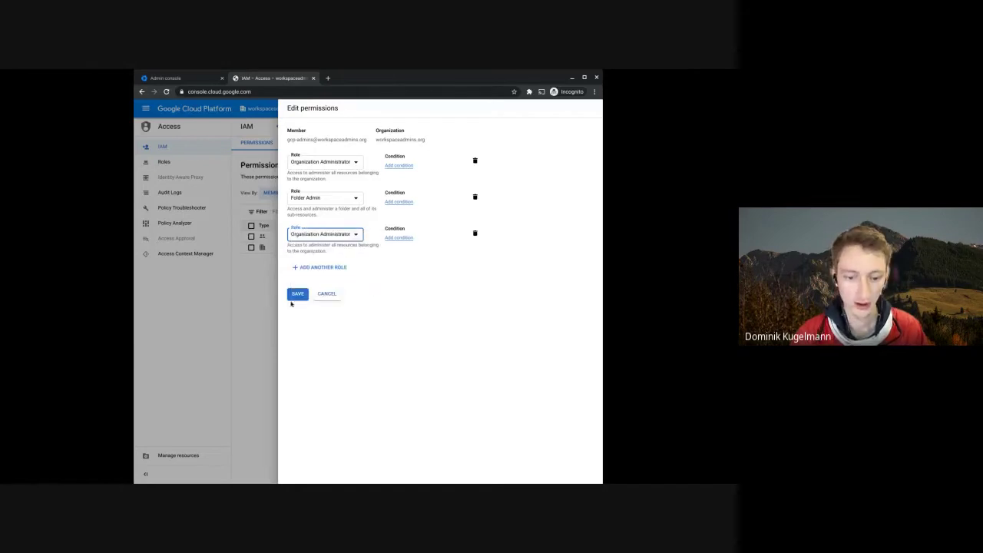
# - Save the group's roles, then start a new project and cancel it without choosing a location
pyautogui.click(300, 297)
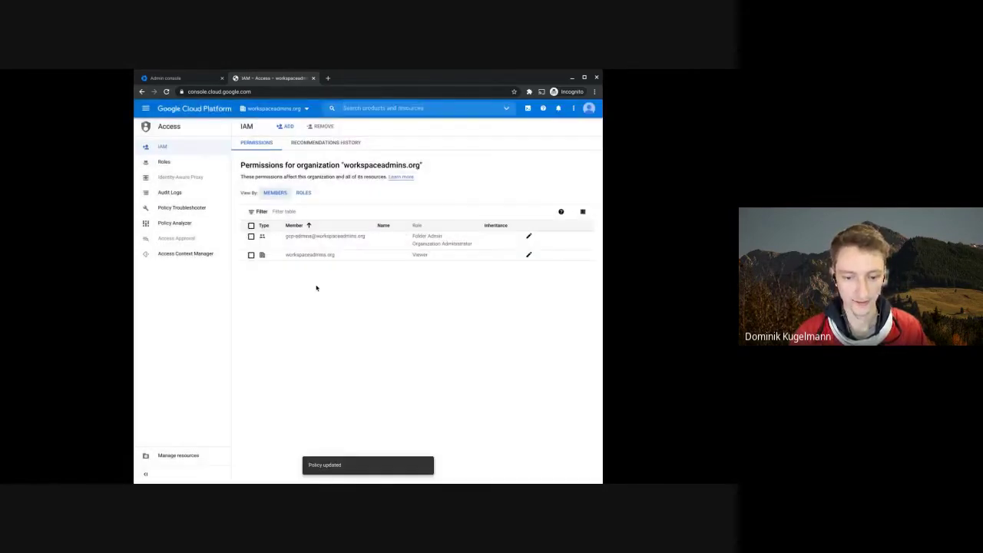
pyautogui.click(274, 108)
pyautogui.click(461, 189)
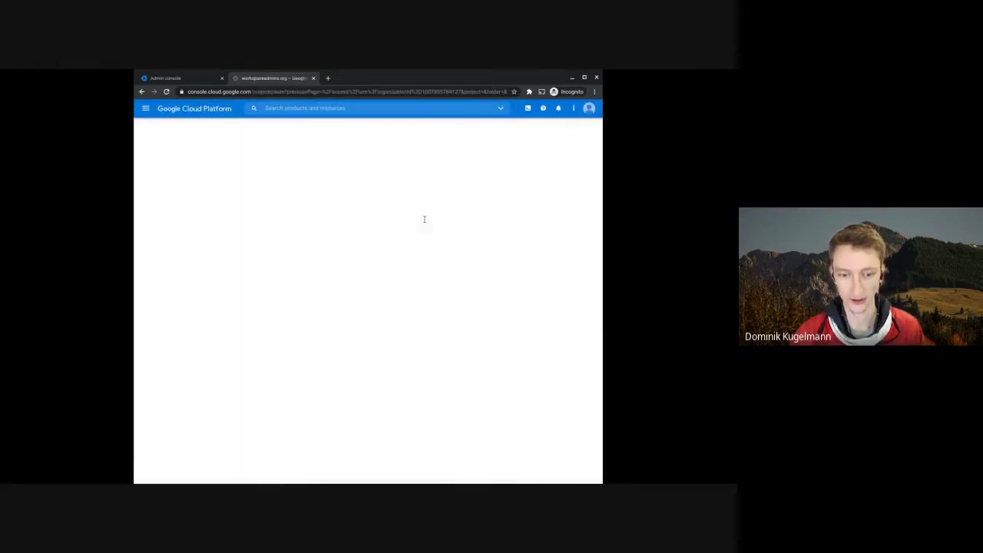
pyautogui.click(322, 220)
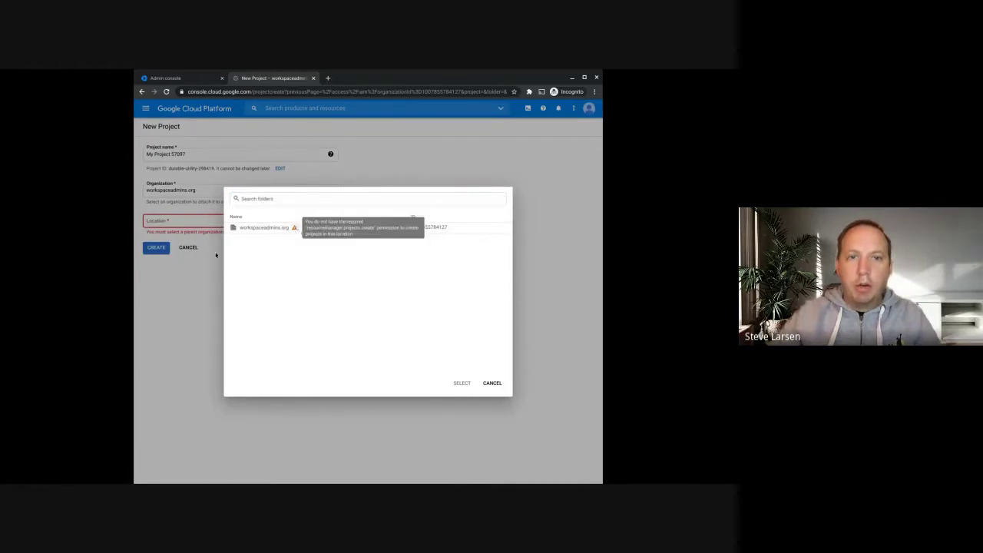
pyautogui.click(190, 248)
pyautogui.click(189, 247)
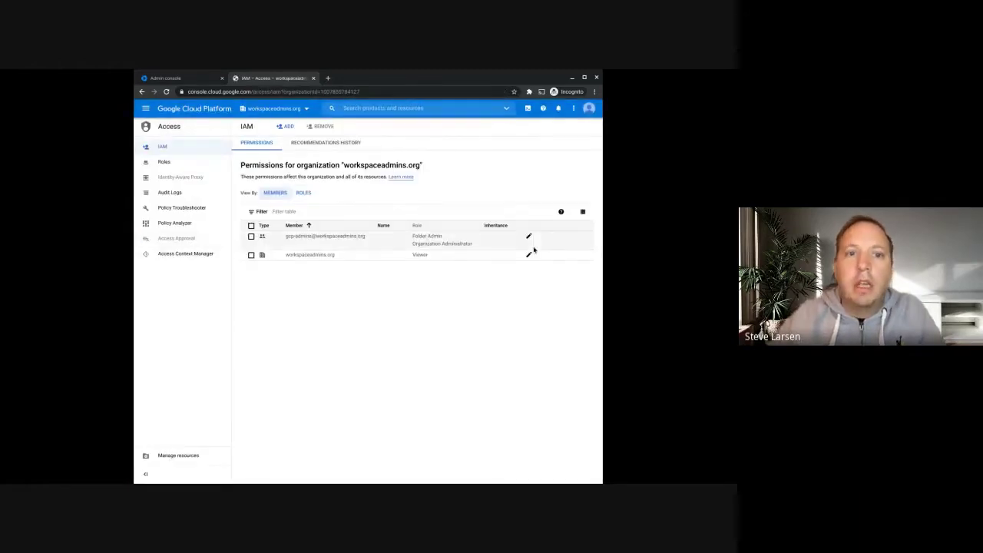
# - Add the Project Creator role to the admins group and save the permissions
pyautogui.click(528, 238)
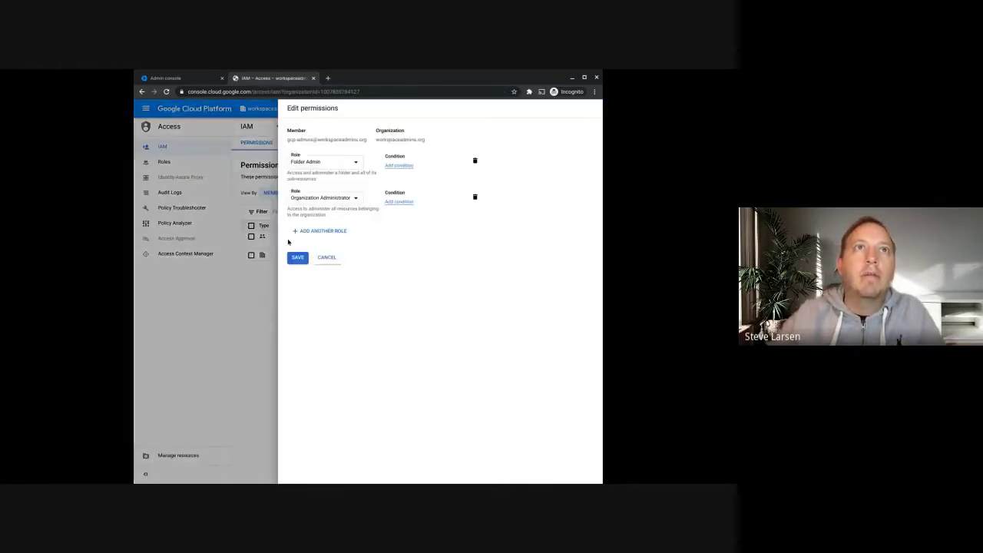
pyautogui.click(311, 231)
pyautogui.click(323, 232)
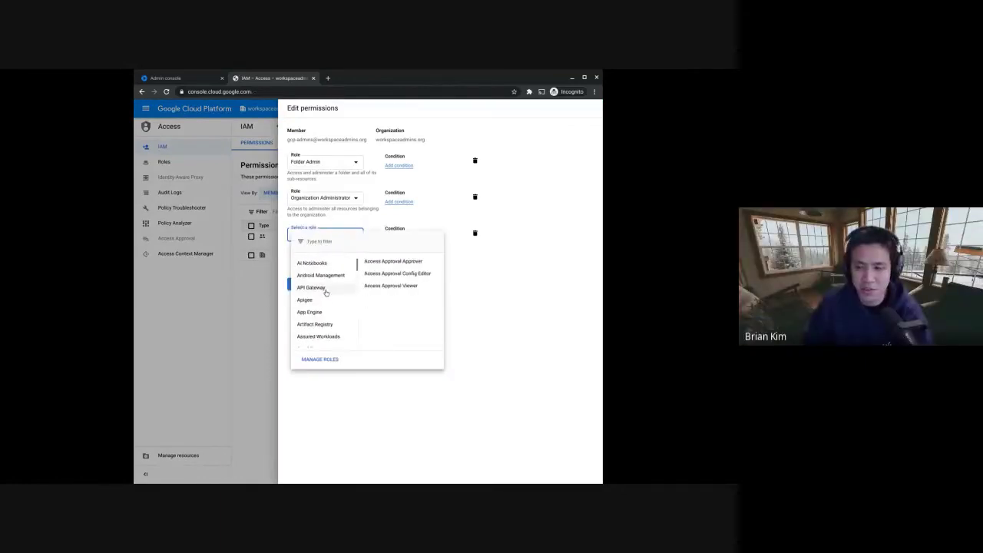
pyautogui.scroll(-2, 326, 299)
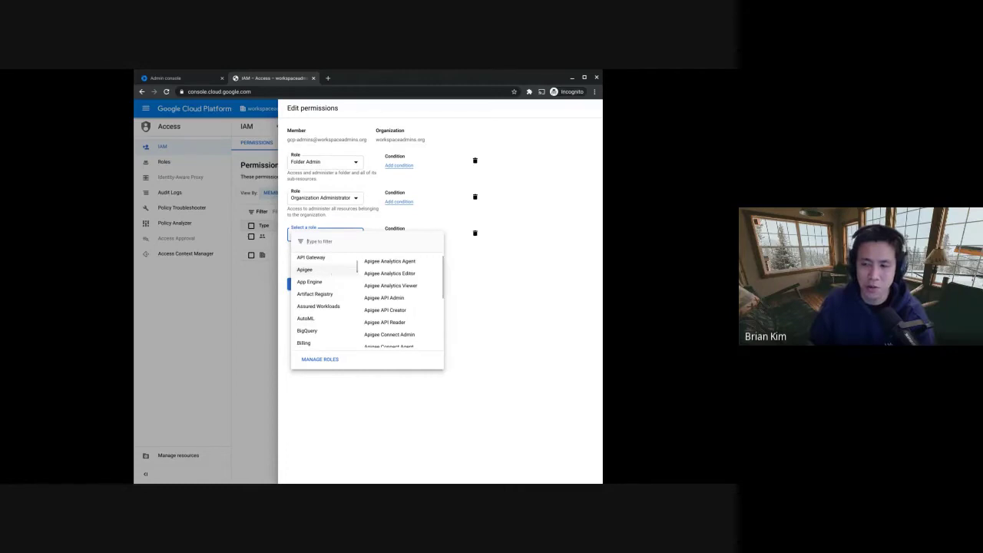
pyautogui.write('project creator')
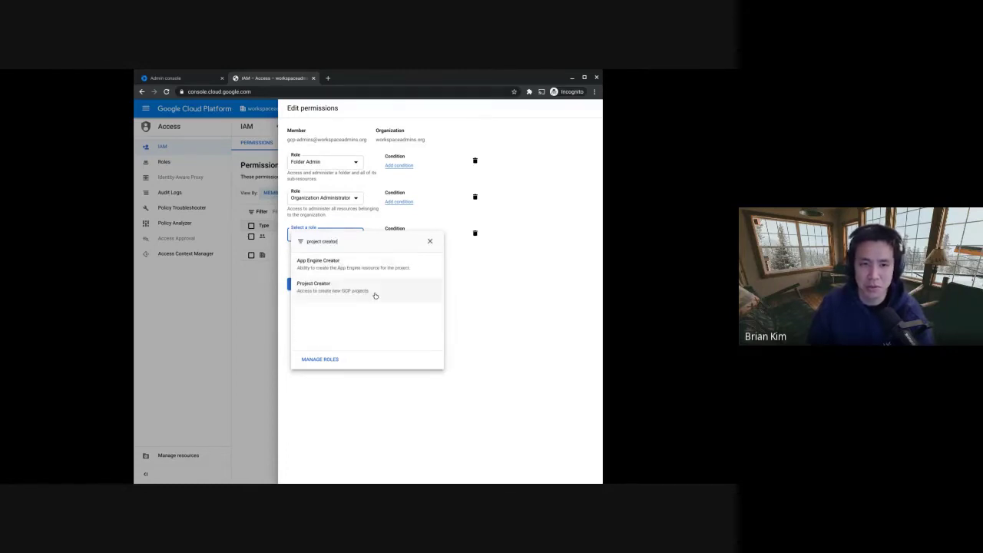
pyautogui.click(372, 291)
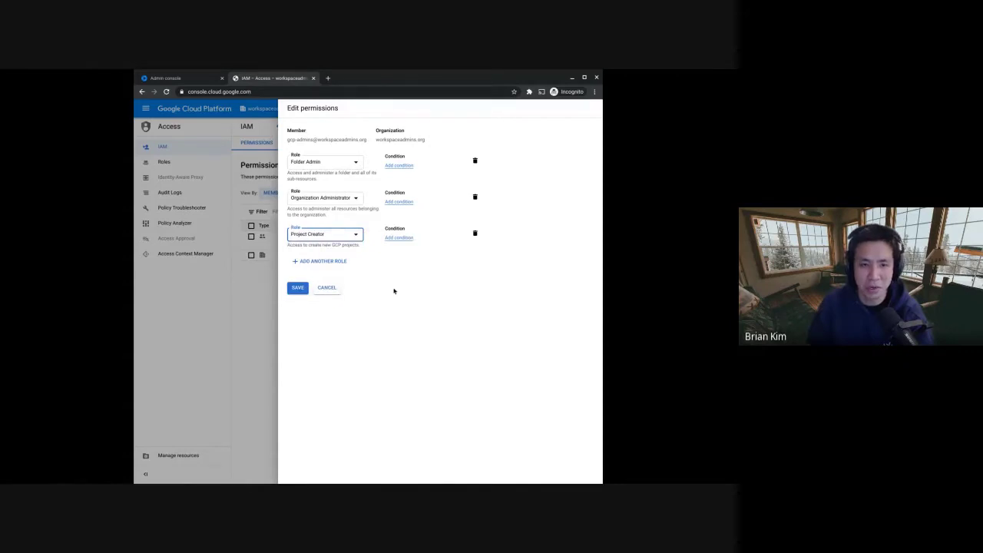
pyautogui.click(296, 293)
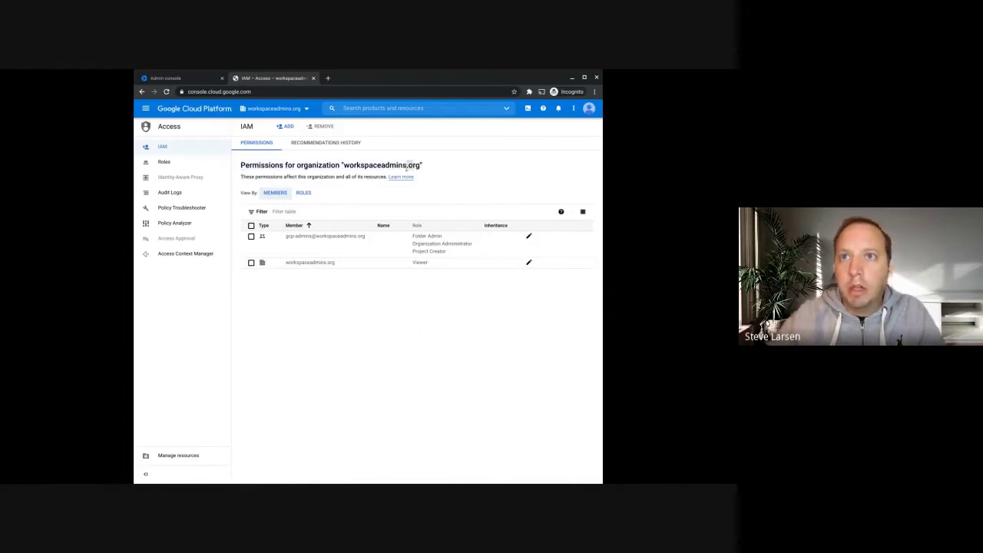
pyautogui.doubleClick(382, 166)
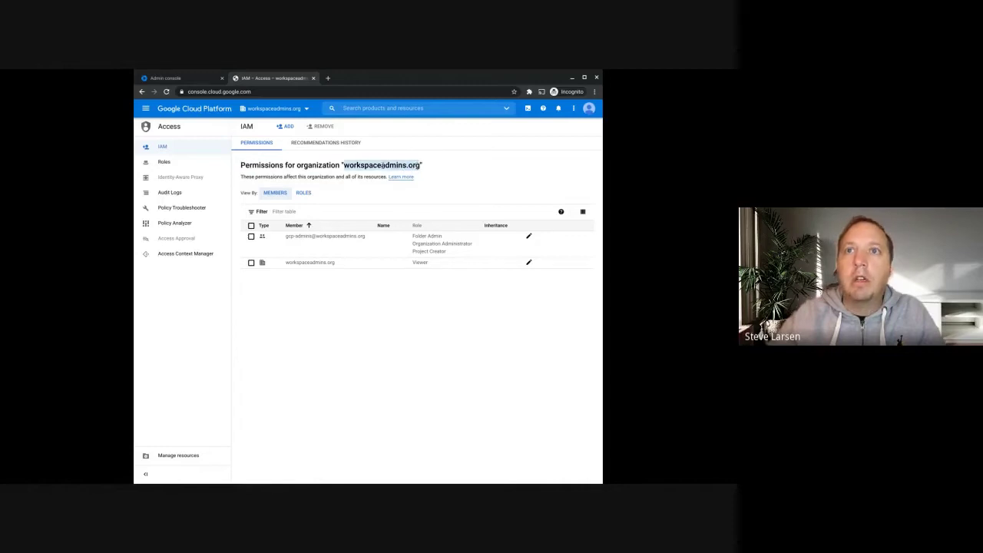
# - Add Access Context Manager Admin as the admins group's fourth role
pyautogui.click(529, 238)
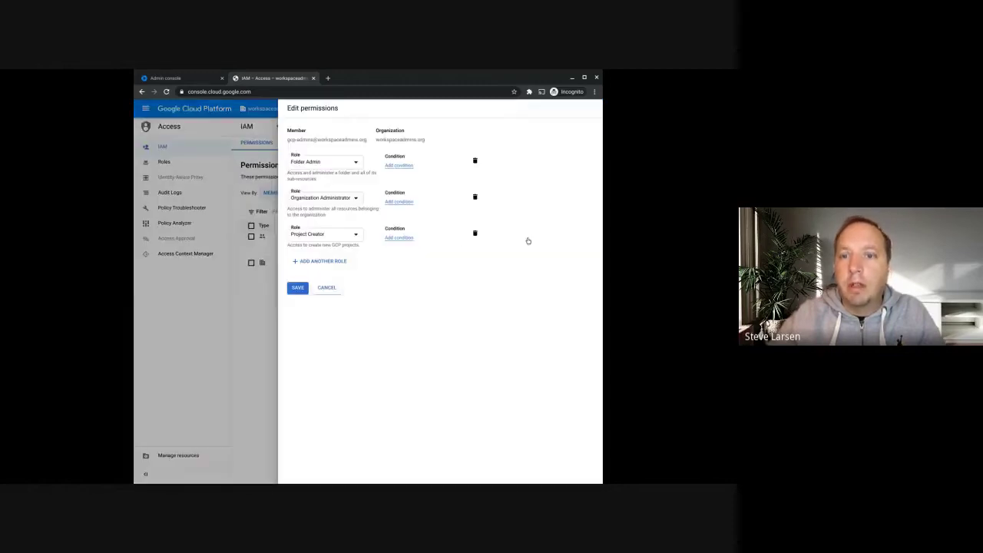
pyautogui.click(337, 262)
pyautogui.click(325, 265)
pyautogui.write('acces')
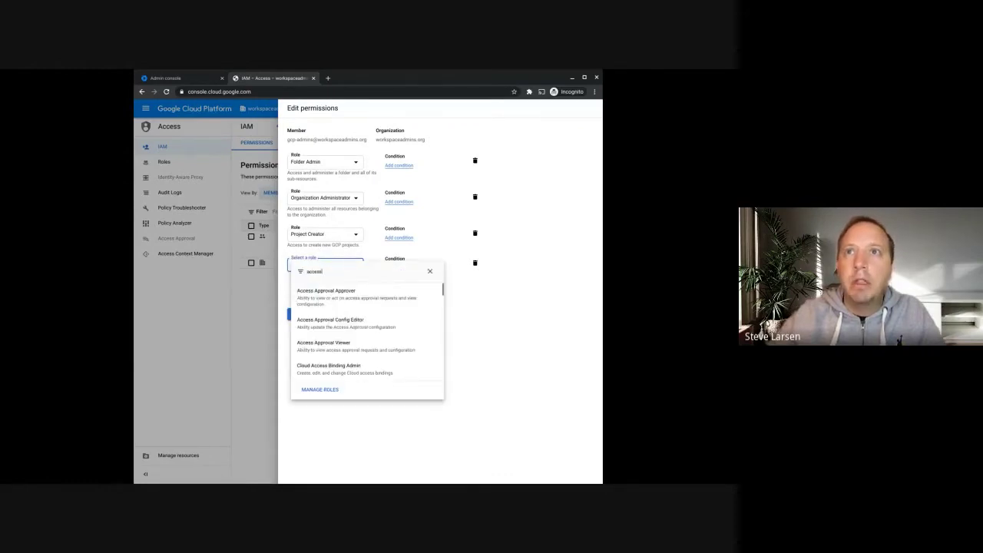
pyautogui.write('s contex')
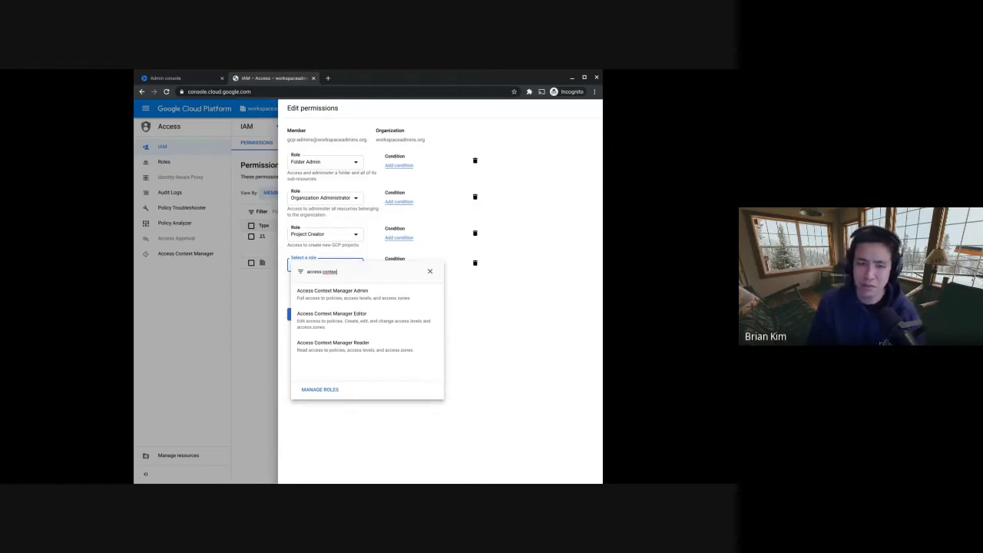
pyautogui.click(358, 298)
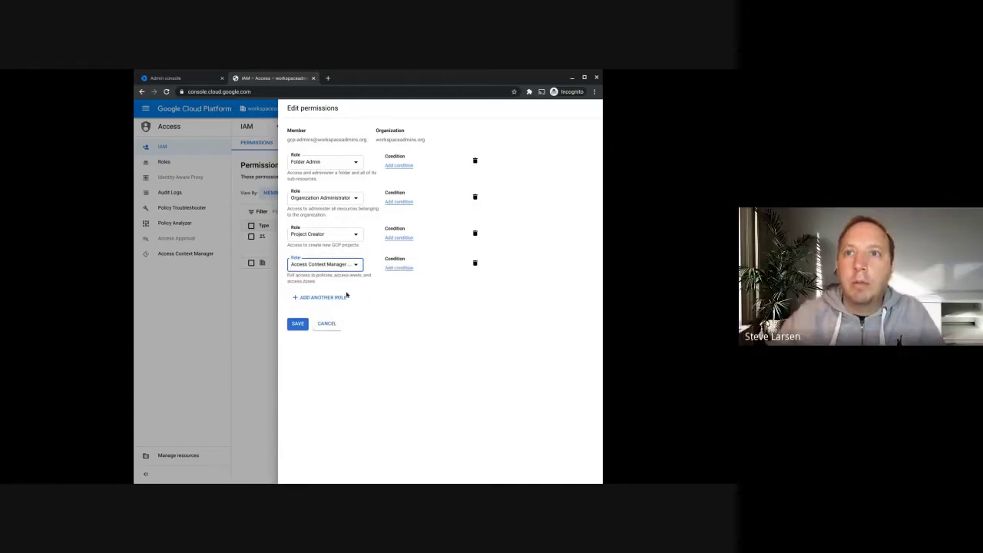
# - Add Project Billing Manager as the fifth role and open another empty role row
pyautogui.click(319, 298)
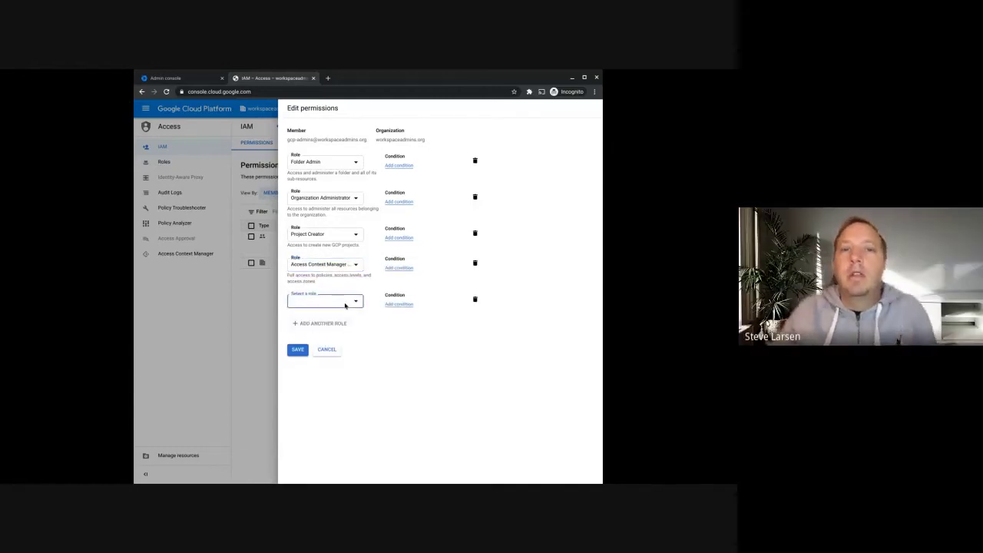
pyautogui.click(345, 302)
pyautogui.write('project')
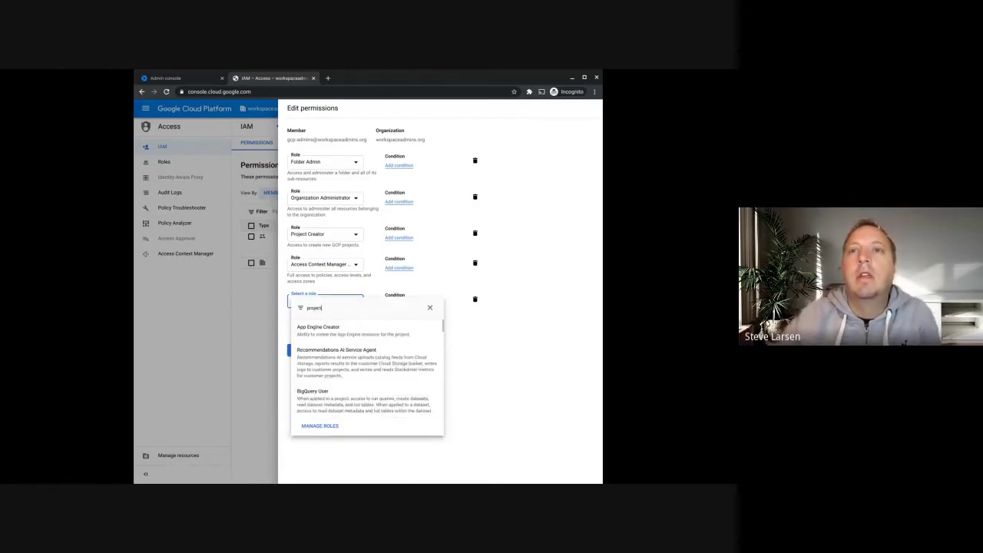
pyautogui.write(' billing')
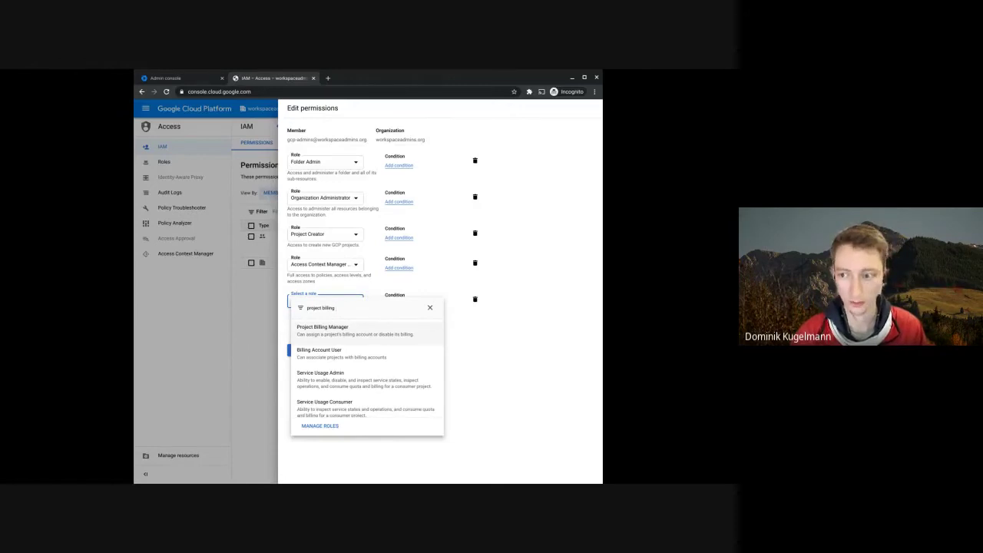
pyautogui.click(335, 338)
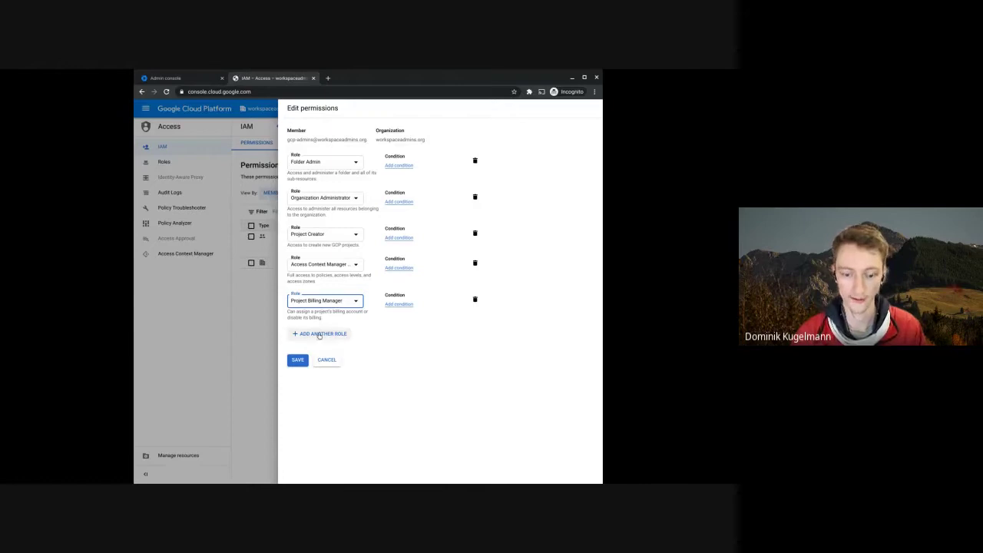
pyautogui.click(318, 333)
# - Choose Billing Account Administrator in the empty row and save the group's six roles
pyautogui.click(307, 339)
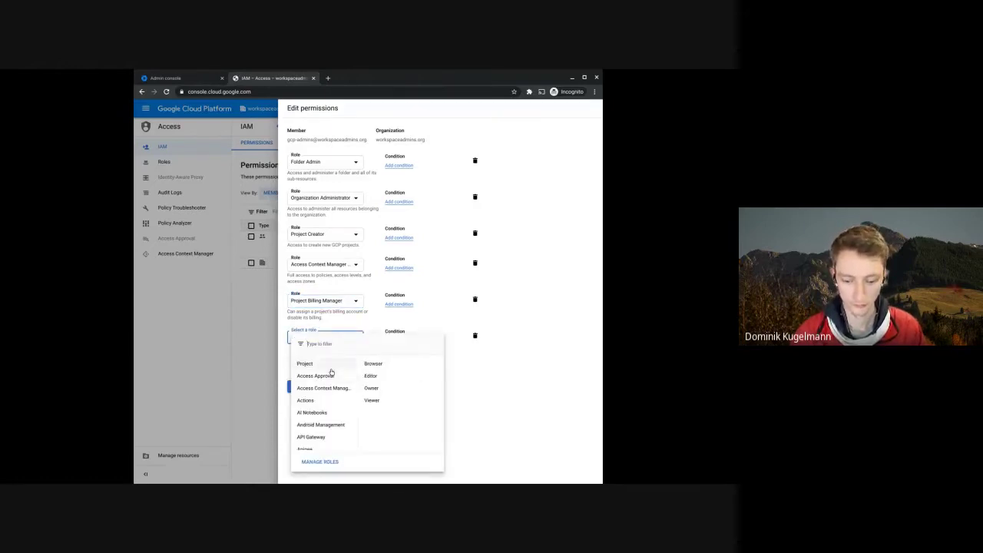
pyautogui.moveTo(311, 376)
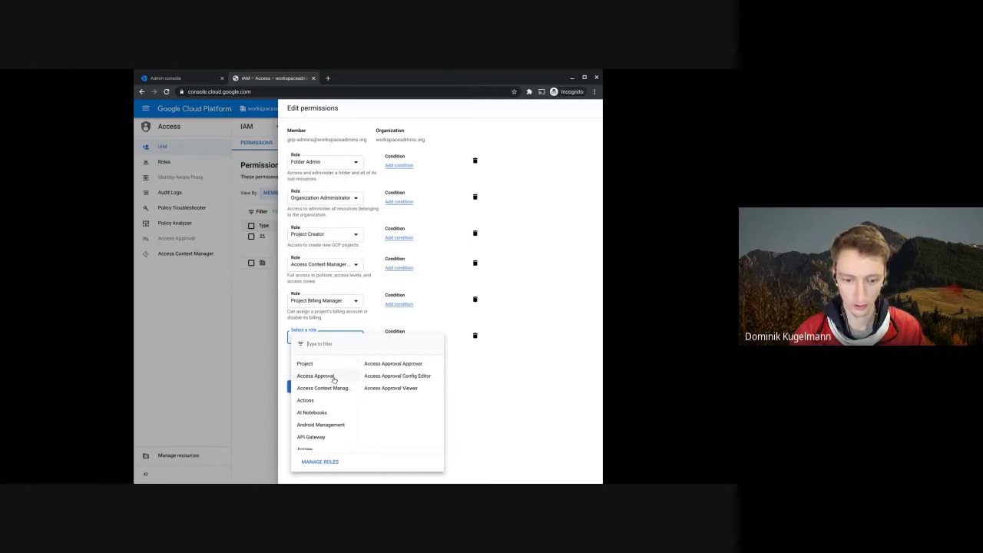
pyautogui.scroll(-1, 330, 404)
pyautogui.scroll(-1, 330, 405)
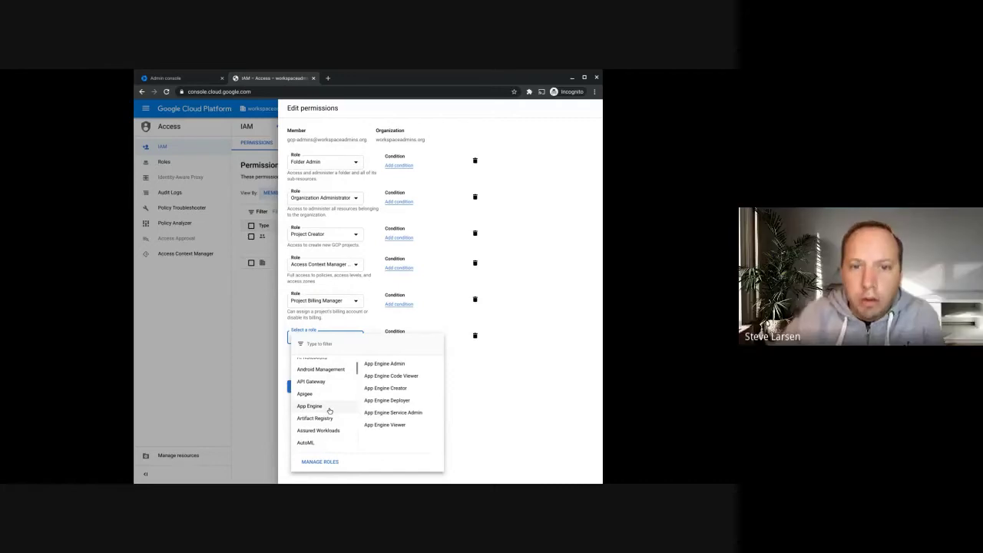
pyautogui.scroll(-3, 329, 411)
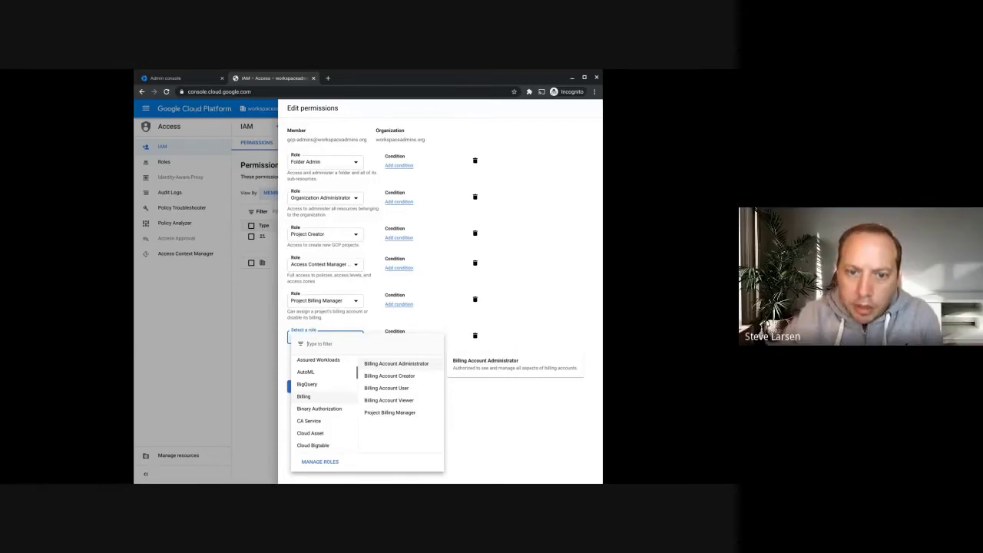
pyautogui.click(396, 363)
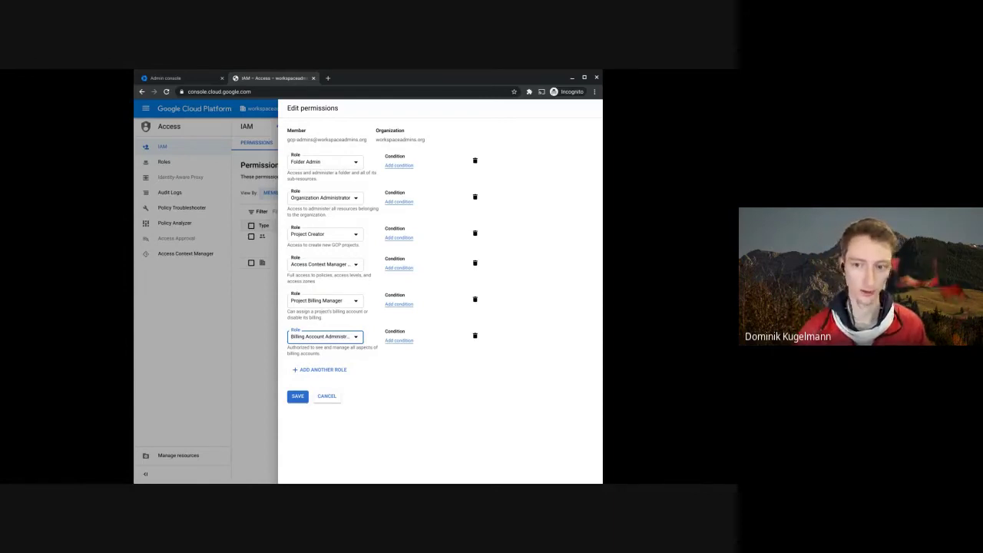
pyautogui.click(297, 396)
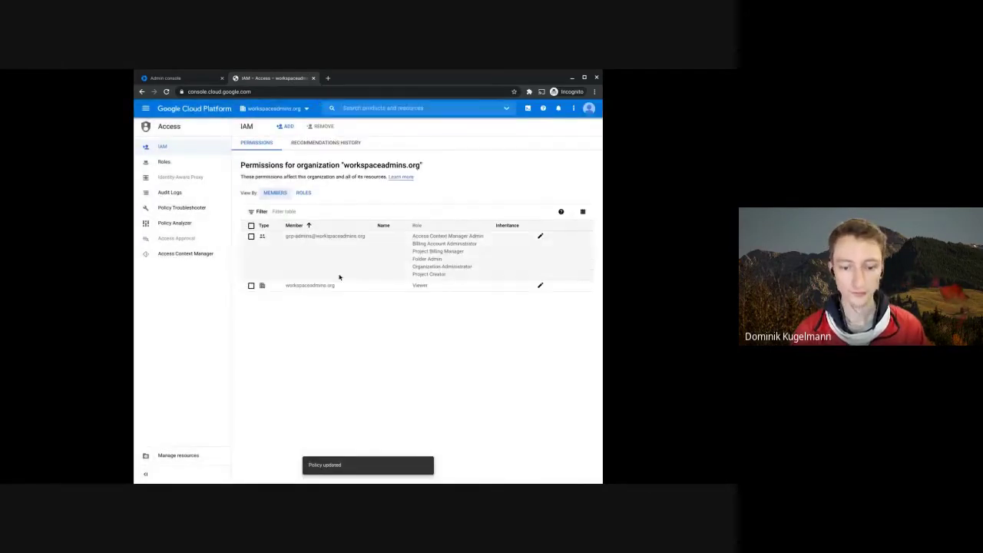
# - Start a new project located in workspaceadmins.org and clear the default project name
pyautogui.click(265, 108)
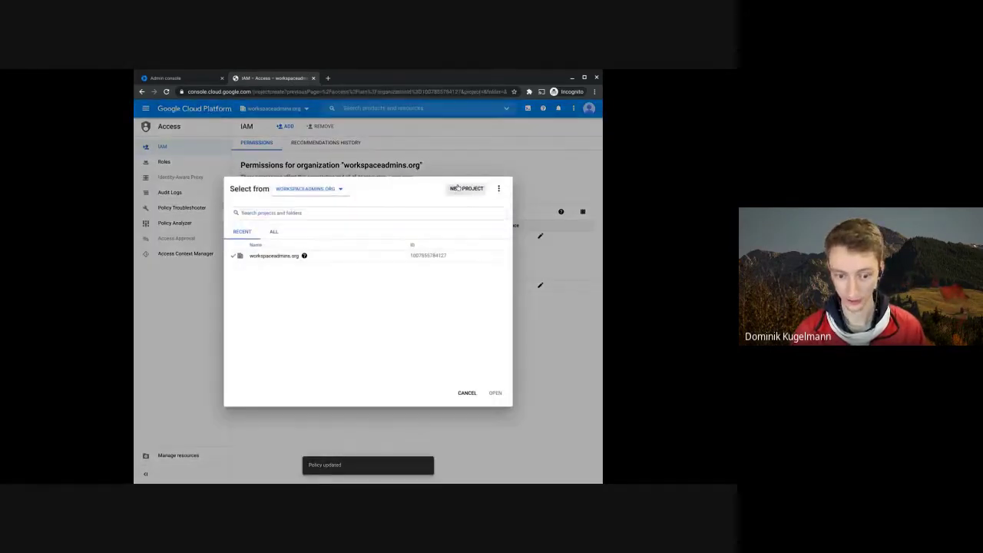
pyautogui.click(467, 189)
pyautogui.click(329, 224)
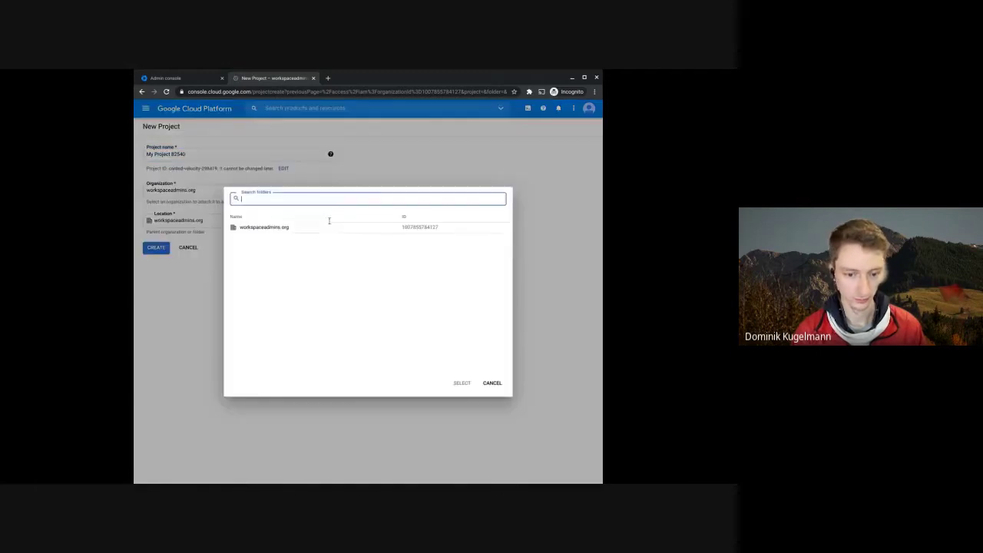
pyautogui.click(261, 226)
pyautogui.click(197, 154)
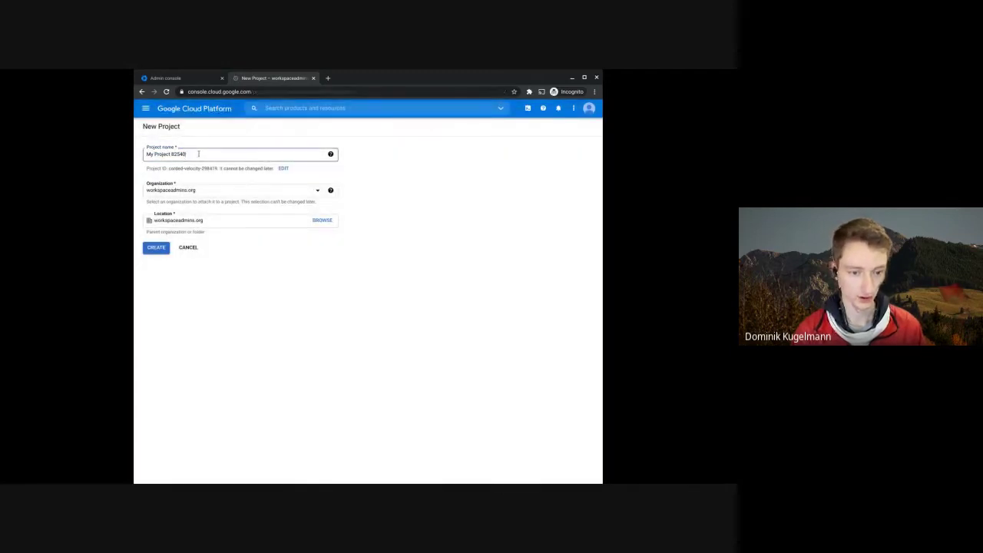
pyautogui.hotkey('ctrl', 'a')
pyautogui.press('BackSpace')
# - Name the project gam-virtual-machine and create it
pyautogui.write('gam')
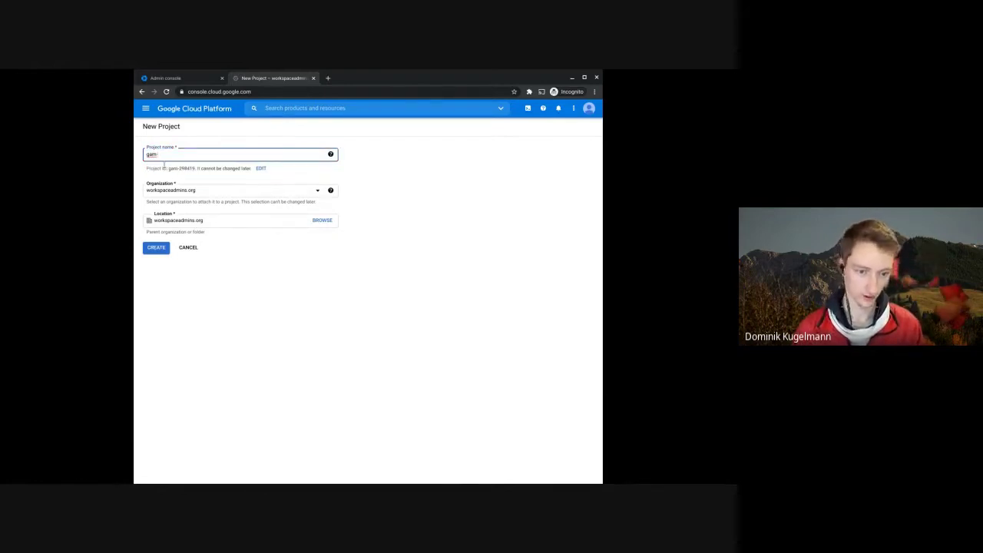
pyautogui.moveTo(169, 167); pyautogui.dragTo(196, 168)
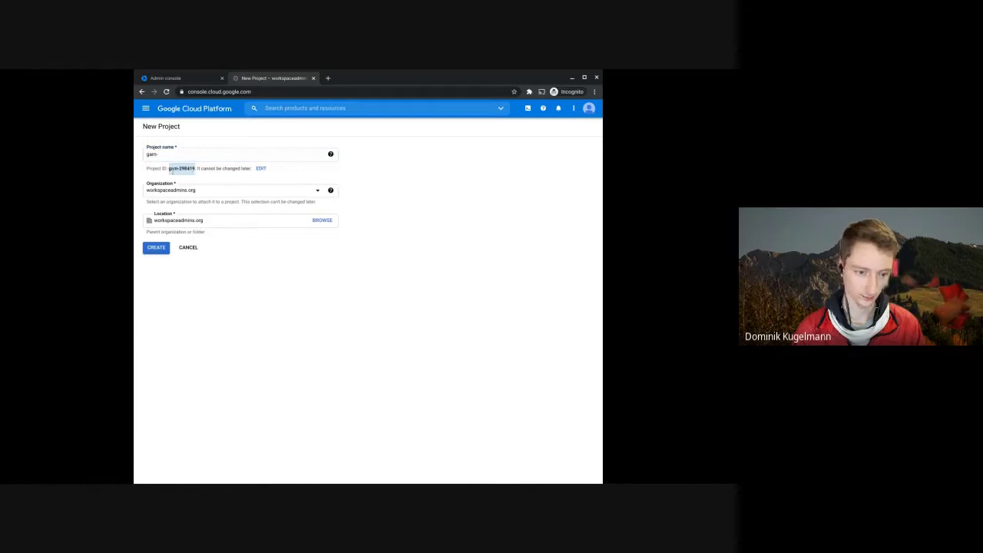
pyautogui.click(190, 173)
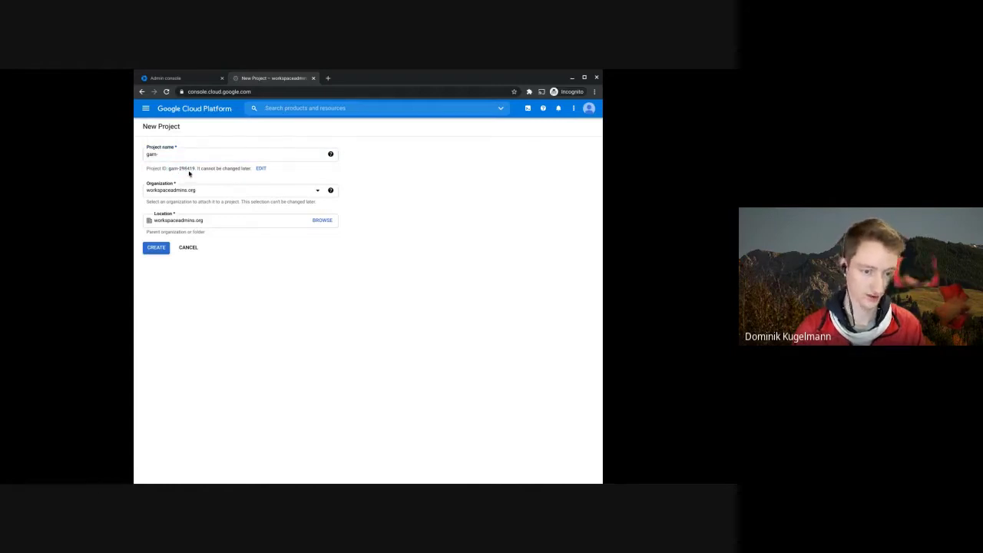
pyautogui.click(173, 157)
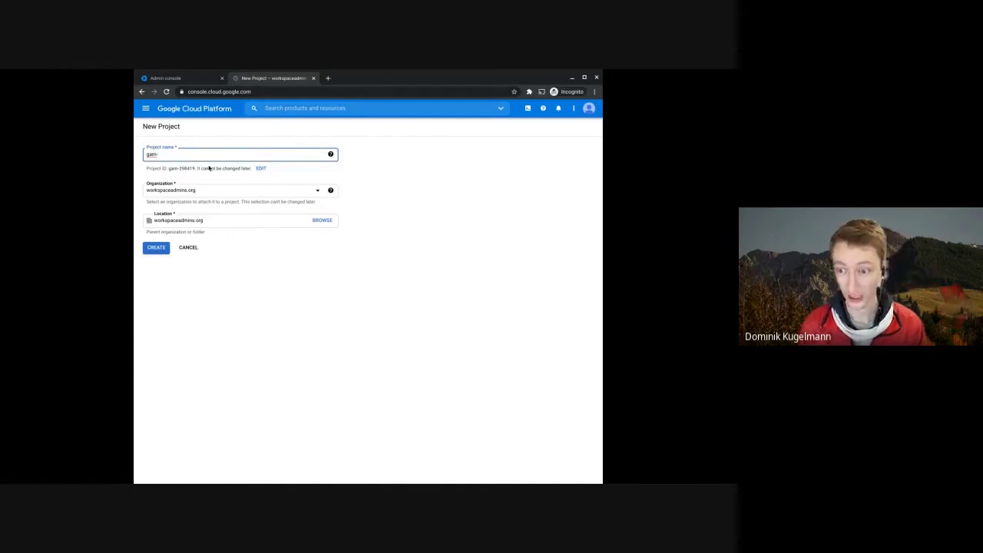
pyautogui.write('-')
pyautogui.write('w')
pyautogui.write('rtu')
pyautogui.press('BackSpace')
pyautogui.press('BackSpace')
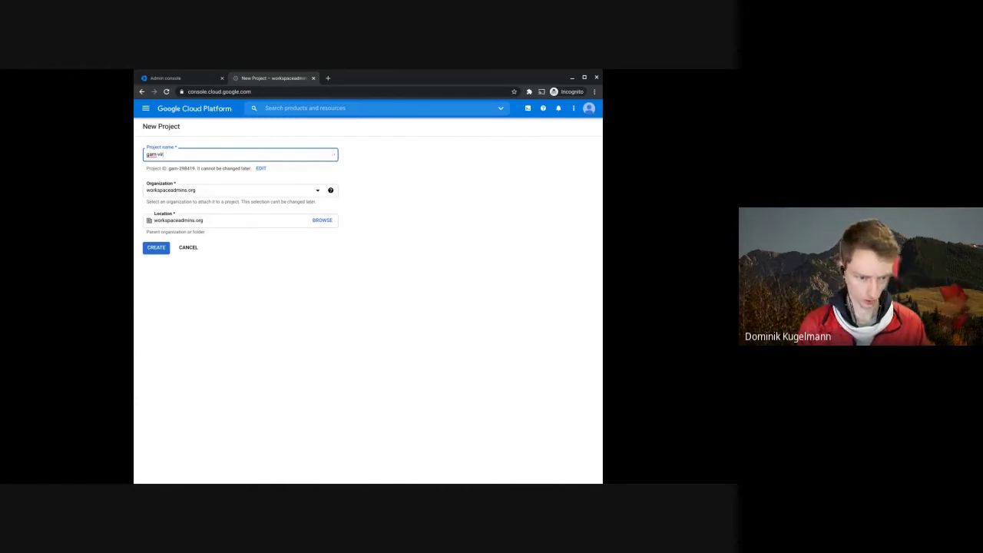
pyautogui.write('tual-machine')
pyautogui.click(232, 314)
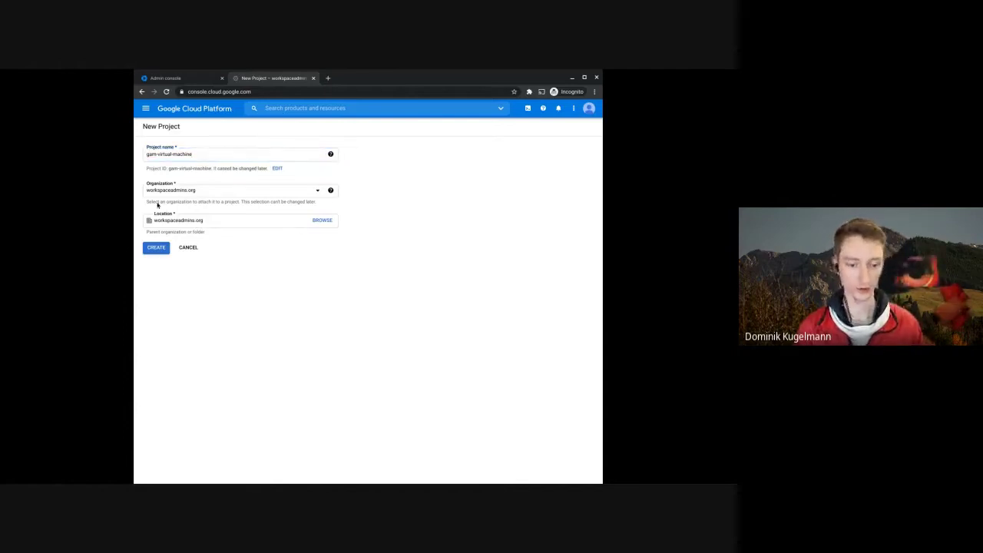
pyautogui.click(159, 249)
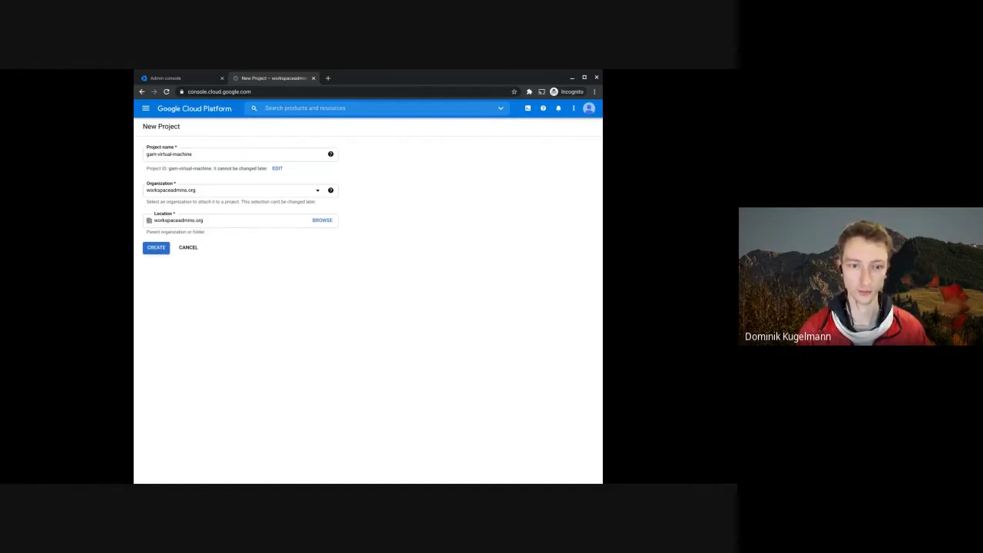
pyautogui.click(156, 249)
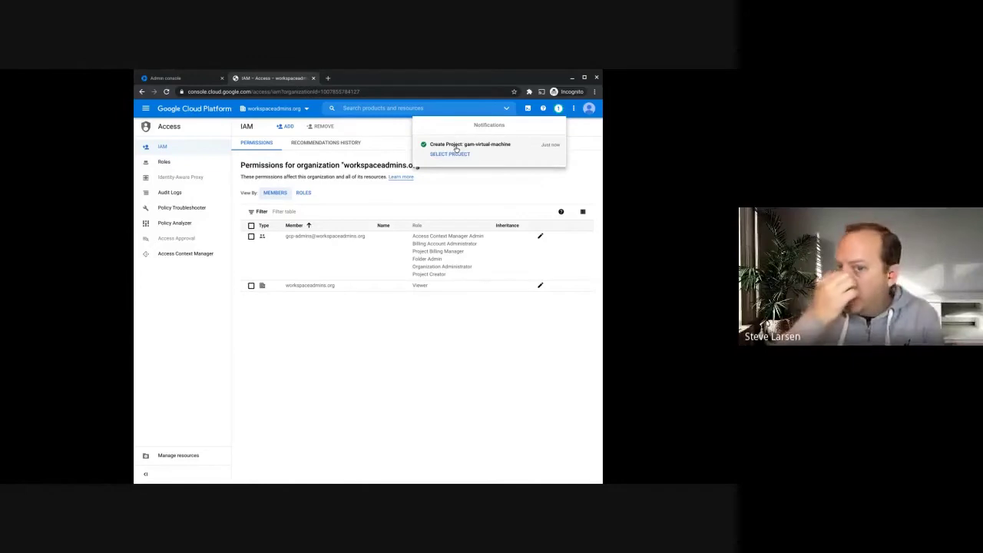
# - Switch to the new gam-virtual-machine project and look through the console services list
pyautogui.click(440, 153)
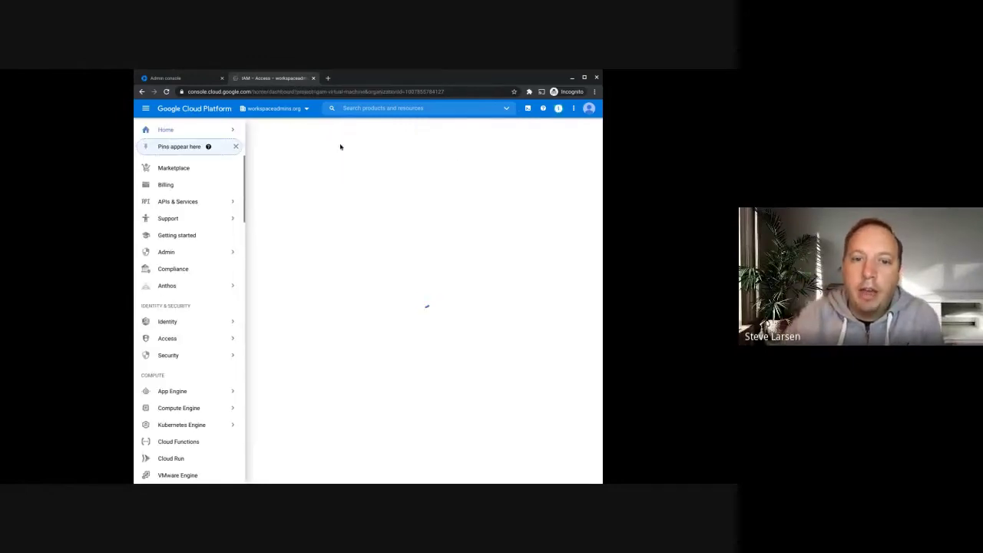
pyautogui.click(219, 167)
pyautogui.click(218, 167)
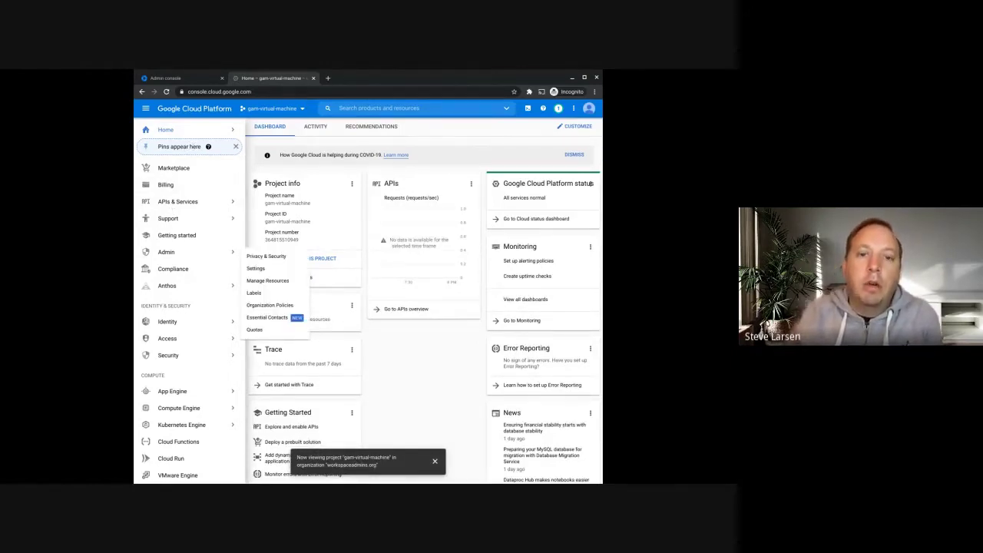
pyautogui.moveTo(198, 318)
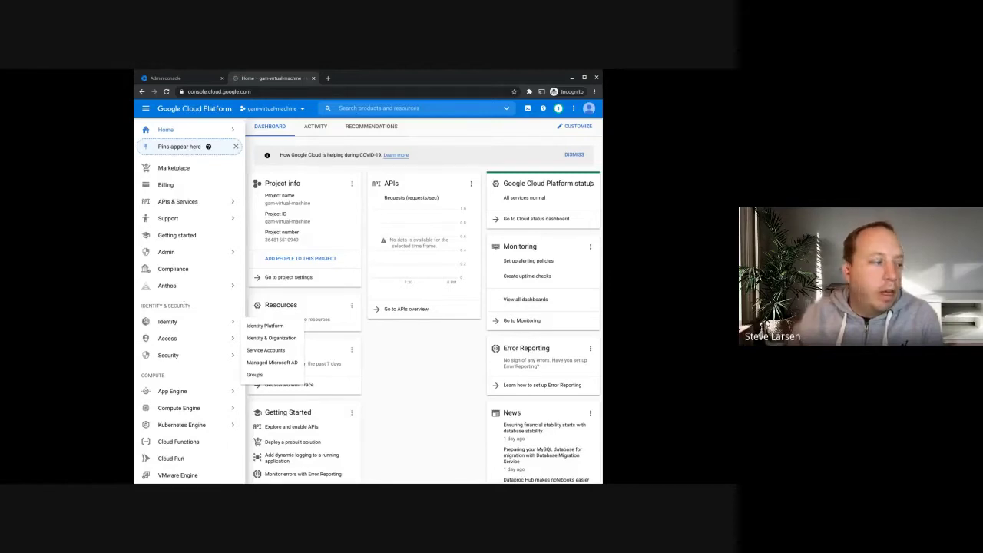
pyautogui.moveTo(177, 294)
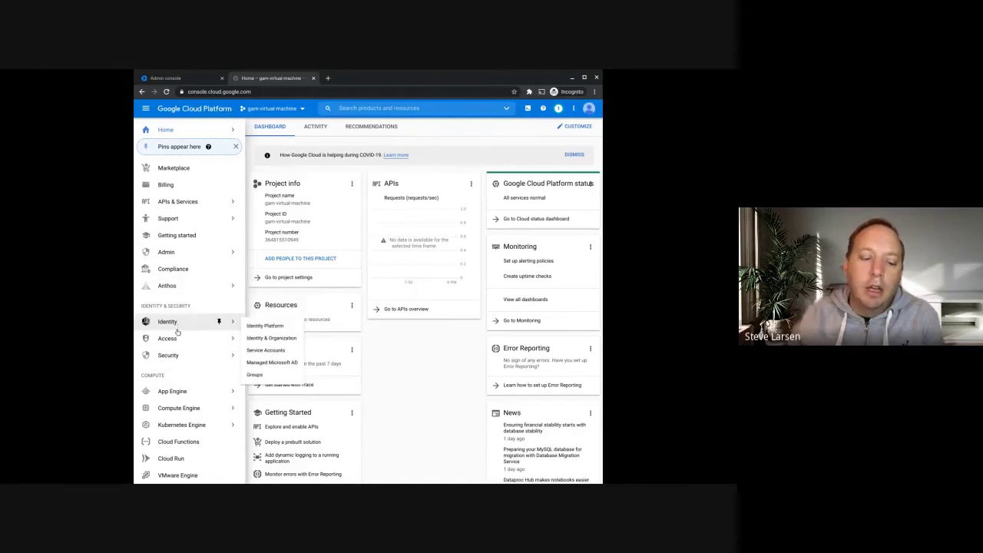
pyautogui.moveTo(181, 341)
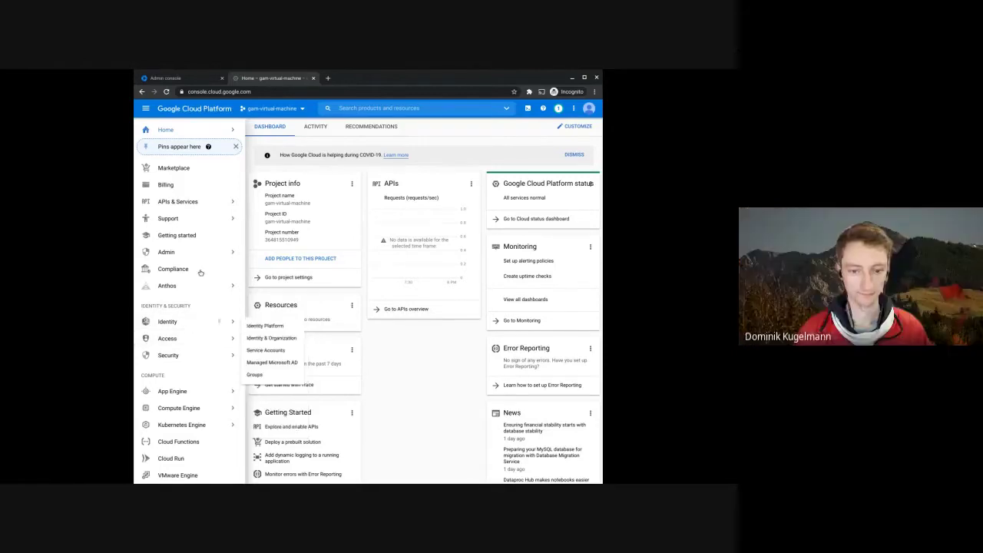
pyautogui.click(145, 110)
# - Highlight the project name, number and ID on the gam-virtual-machine dashboard
pyautogui.moveTo(161, 203); pyautogui.dragTo(199, 222)
pyautogui.doubleClick(171, 239)
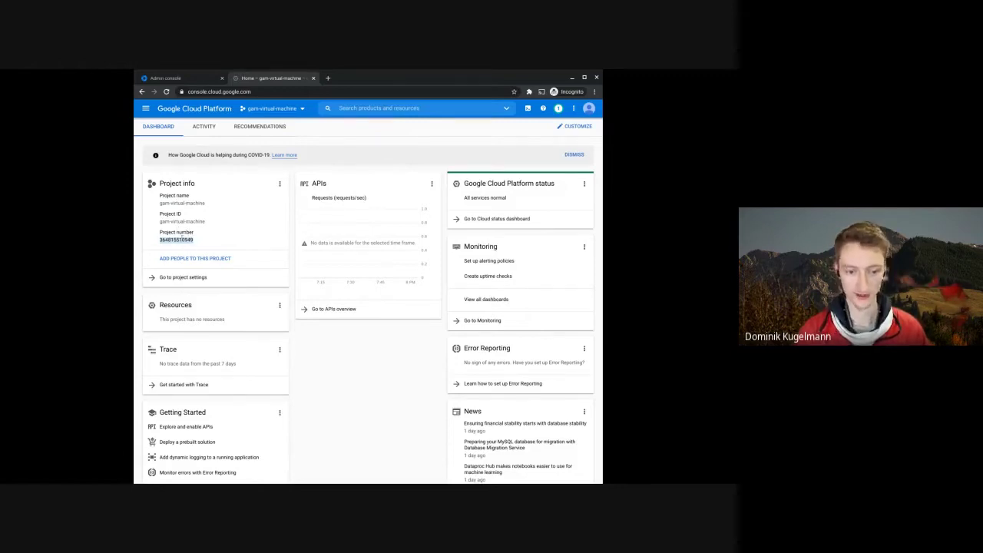
pyautogui.moveTo(164, 222); pyautogui.dragTo(198, 223)
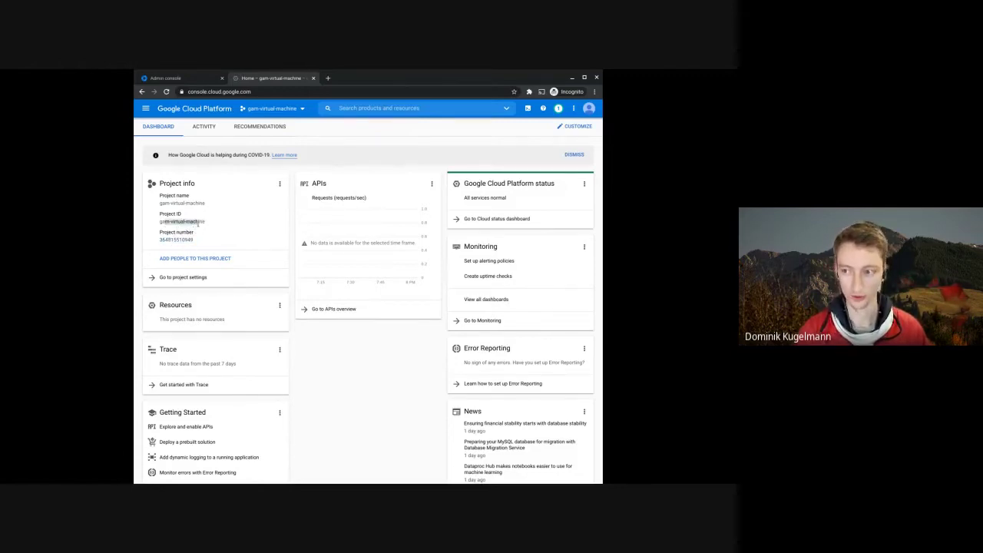
pyautogui.click(328, 394)
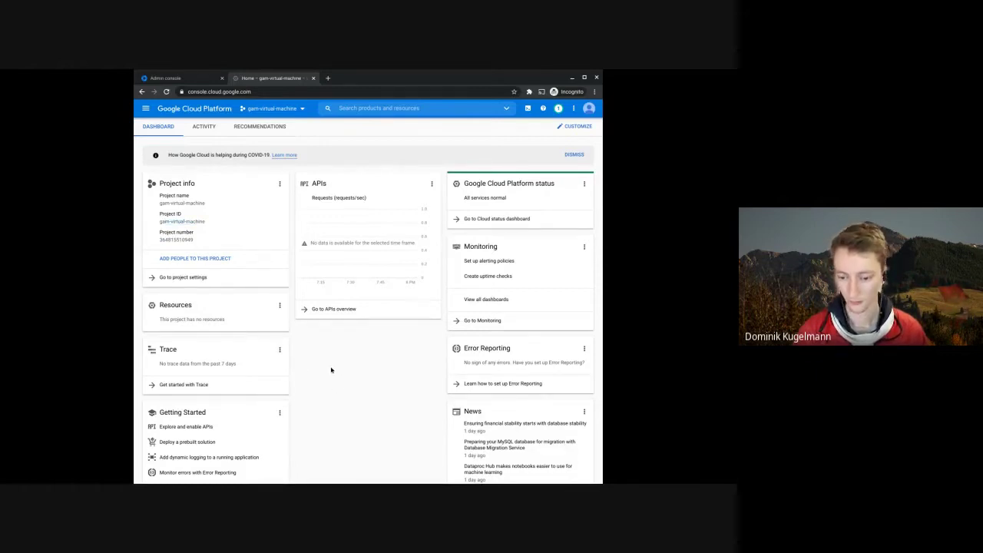
pyautogui.scroll(-3, 342, 347)
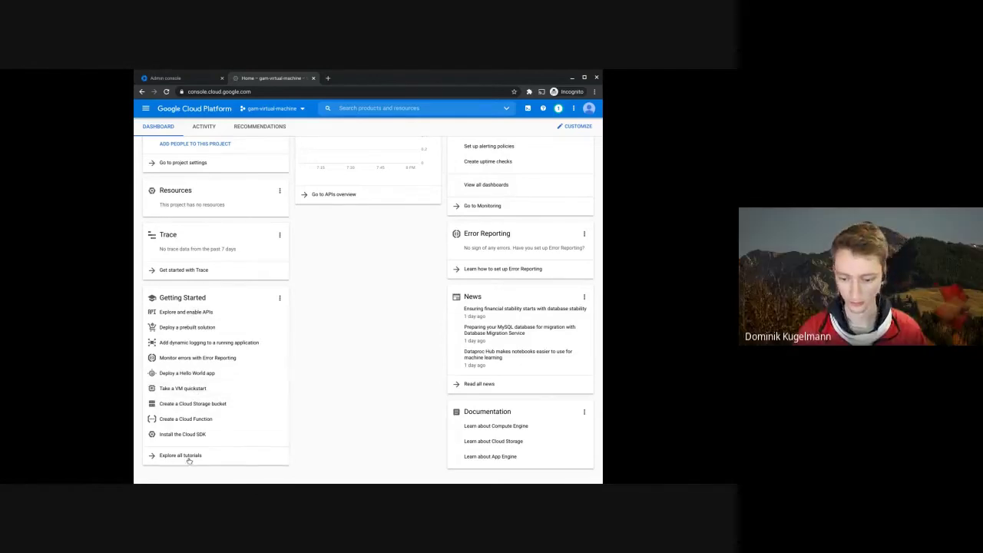
# - Go to Compute Engine VM instances and start enabling billing for gam-virtual-machine
pyautogui.click(146, 108)
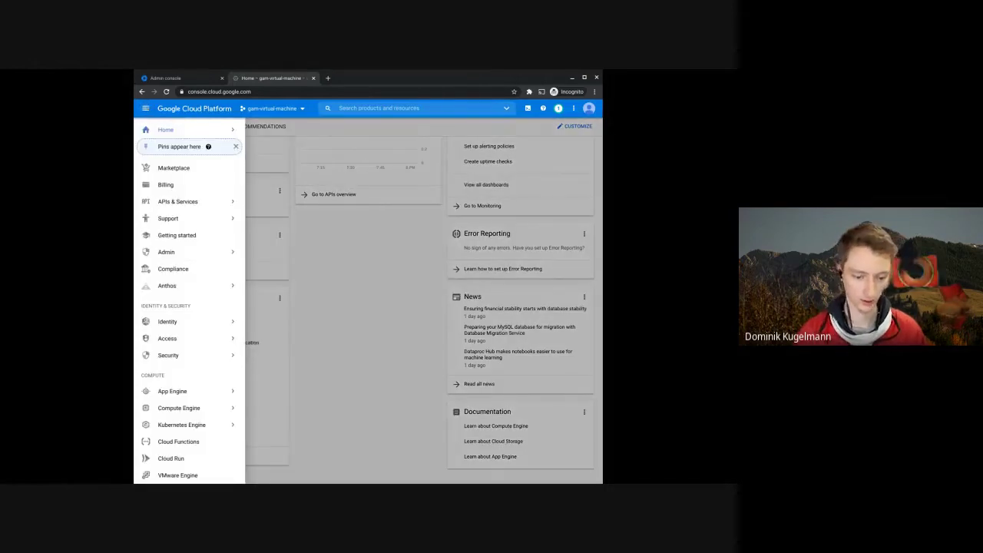
pyautogui.scroll(-3, 200, 384)
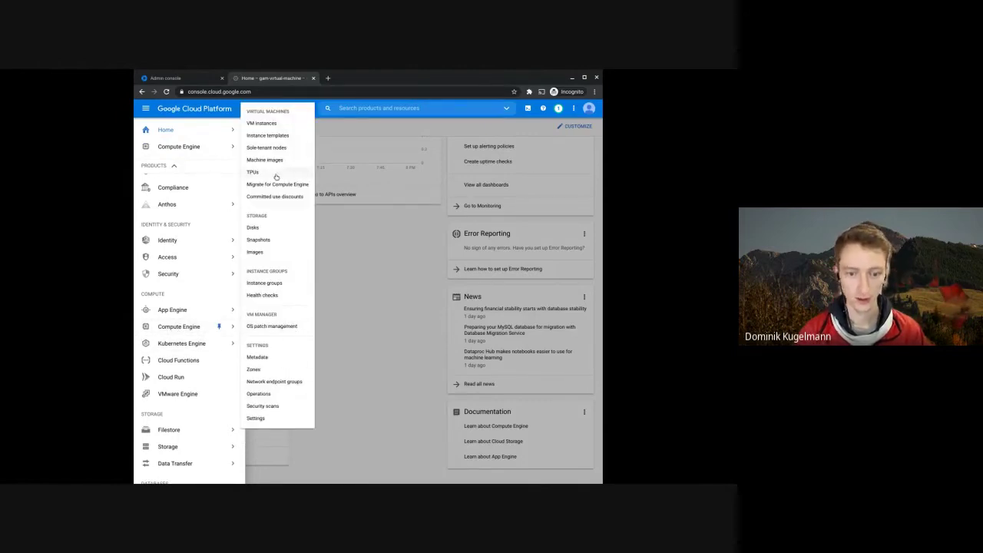
pyautogui.click(278, 125)
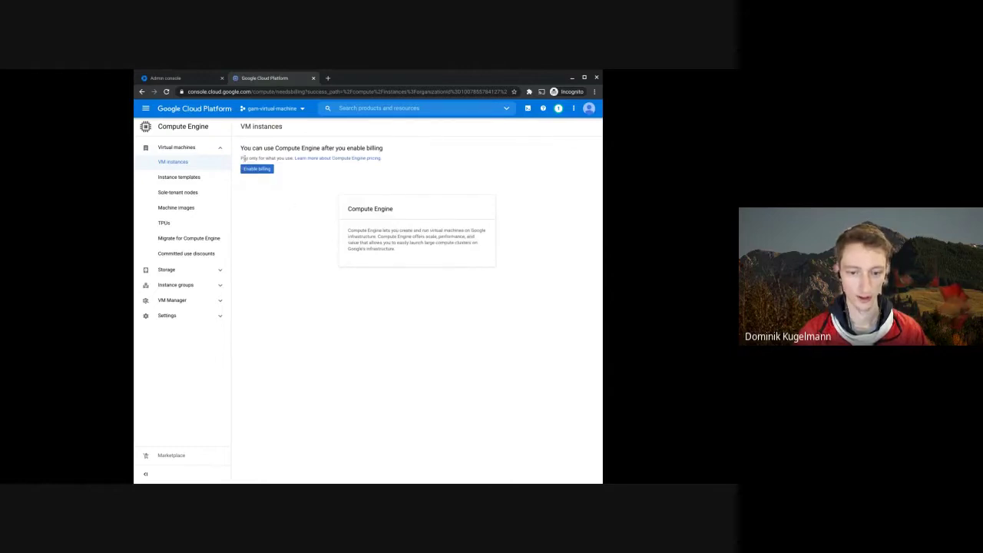
pyautogui.moveTo(254, 147); pyautogui.dragTo(388, 166)
pyautogui.click(407, 166)
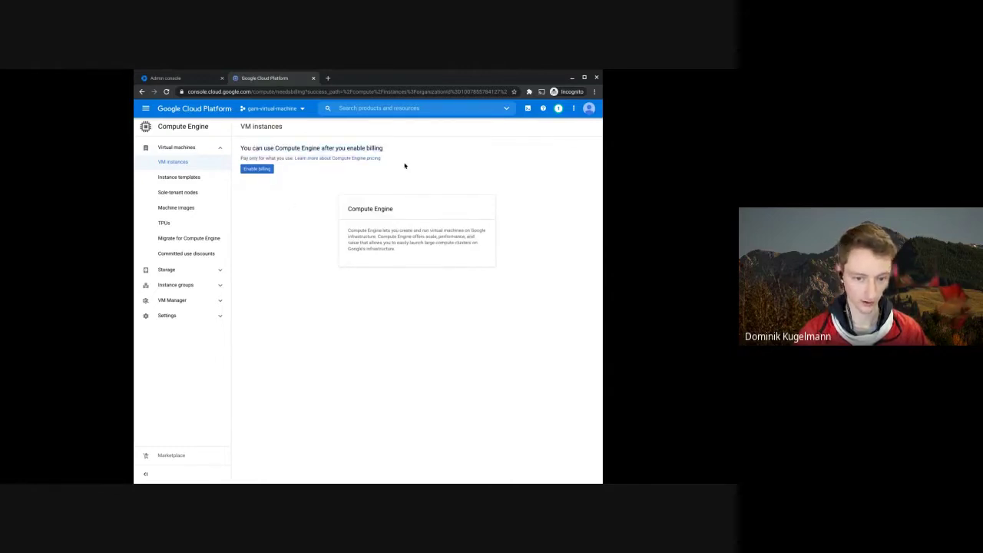
pyautogui.click(258, 169)
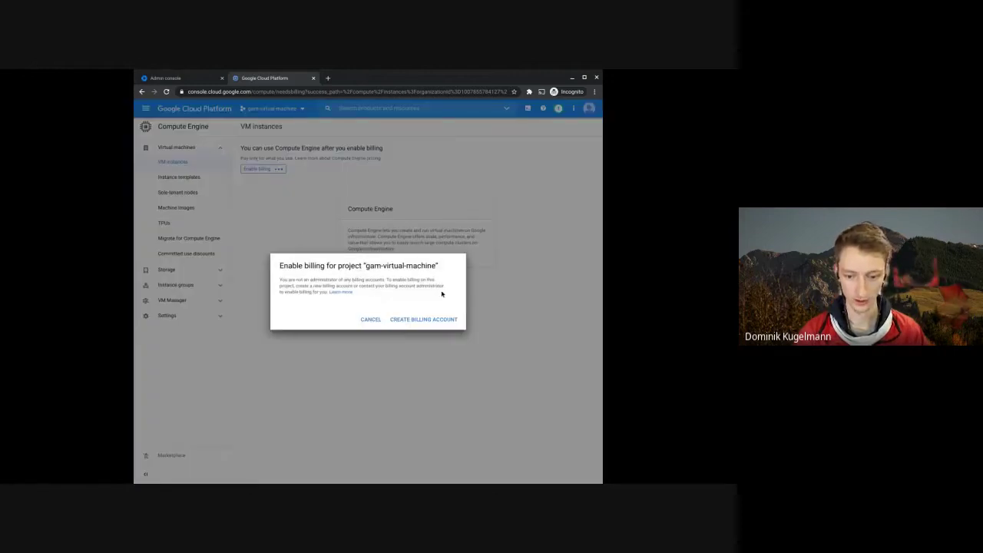
# - Start a billing account named google-workspace-admins-video-series, which is refused without Billing Account Creator
pyautogui.click(438, 319)
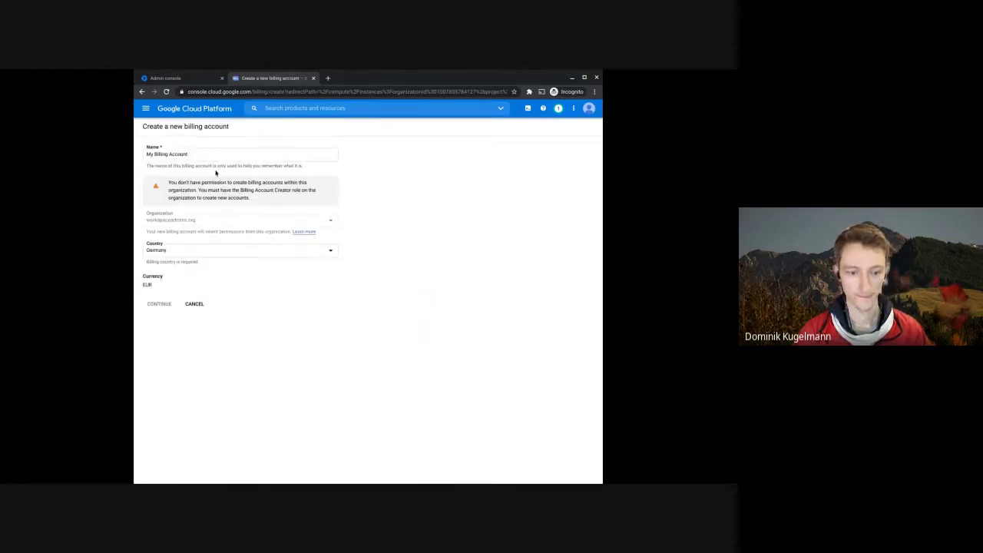
pyautogui.moveTo(208, 155); pyautogui.dragTo(142, 158)
pyautogui.write('g')
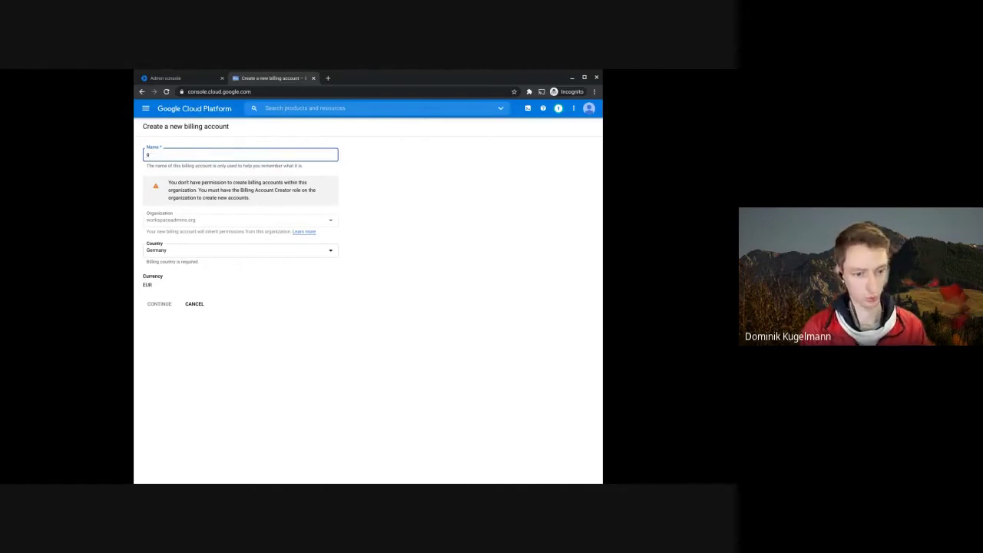
pyautogui.write('eogle-workspace-admins-')
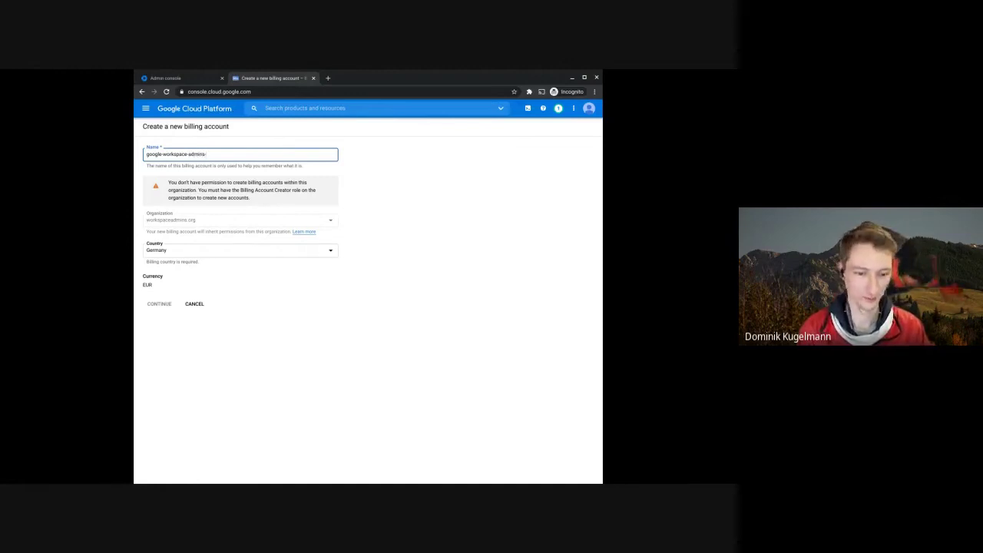
pyautogui.write('video')
pyautogui.write('o')
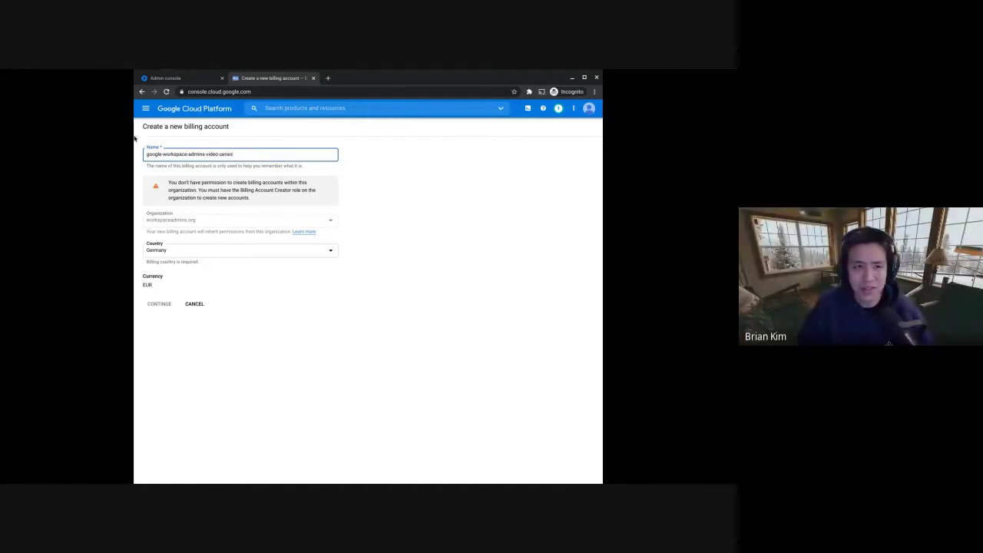
pyautogui.click(257, 281)
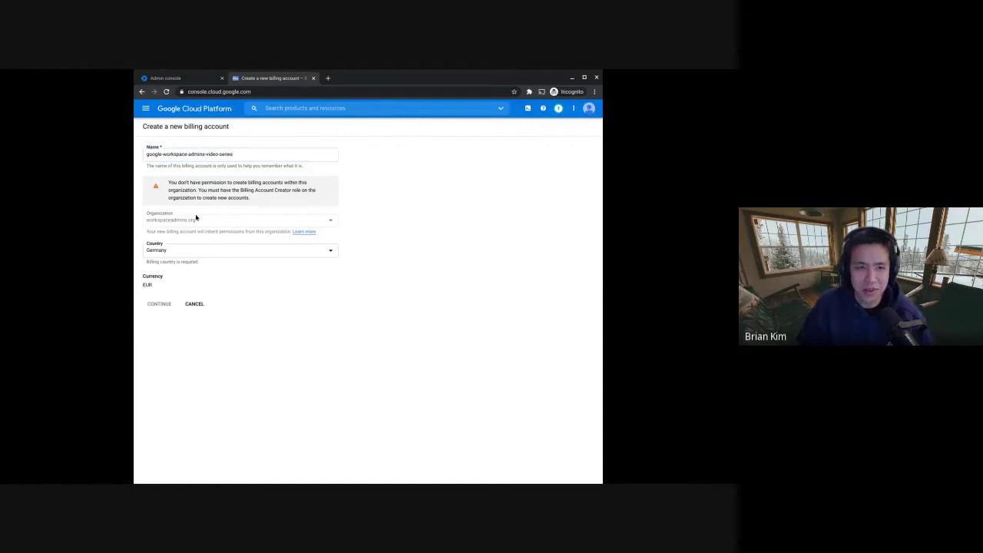
pyautogui.moveTo(179, 182); pyautogui.dragTo(250, 199)
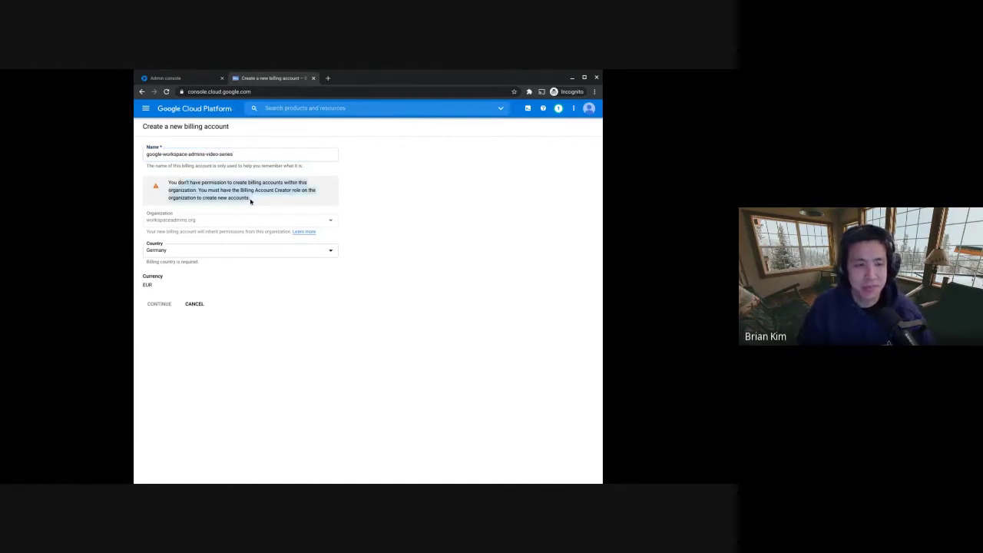
pyautogui.tripleClick(234, 153)
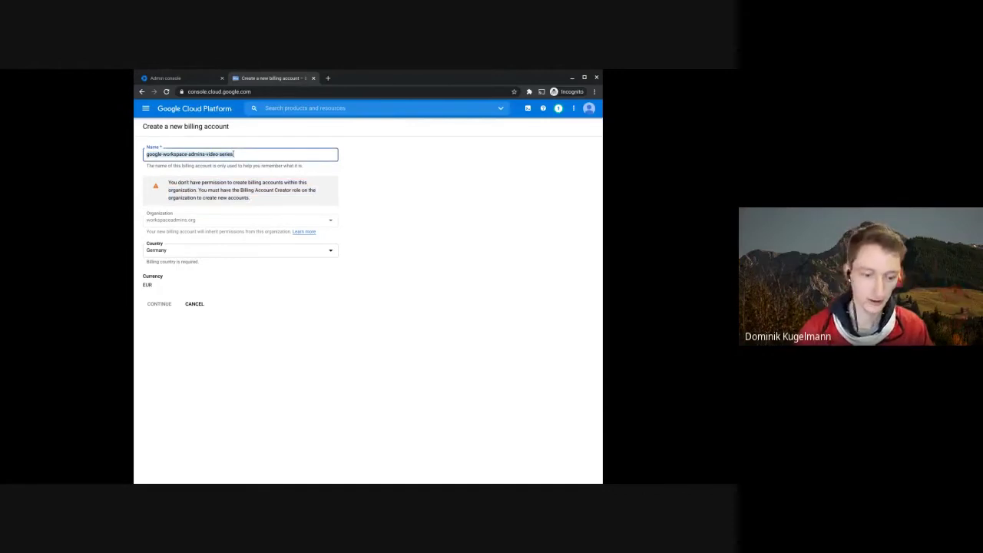
# - Go to the workspaceadmins.org organization's IAM permissions page
pyautogui.click(148, 109)
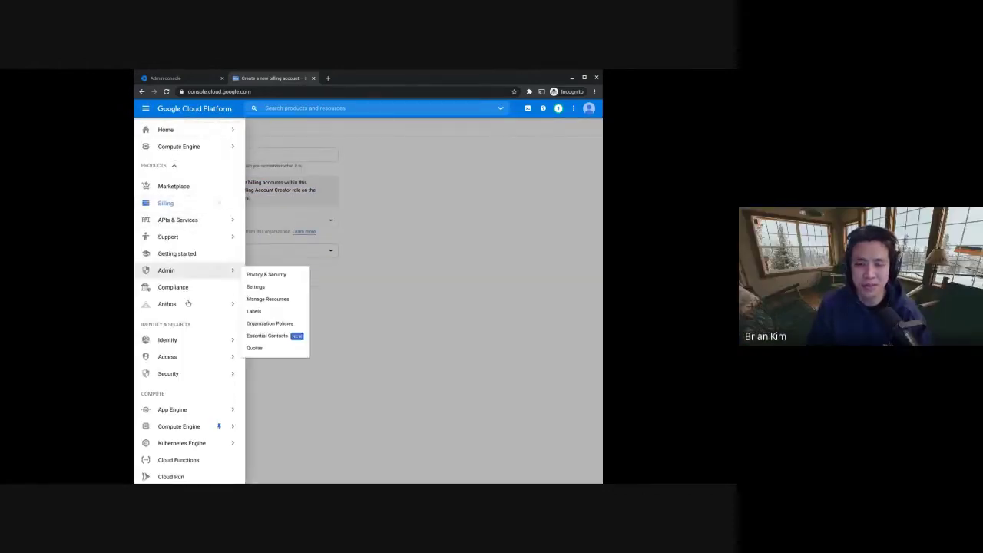
pyautogui.moveTo(185, 355)
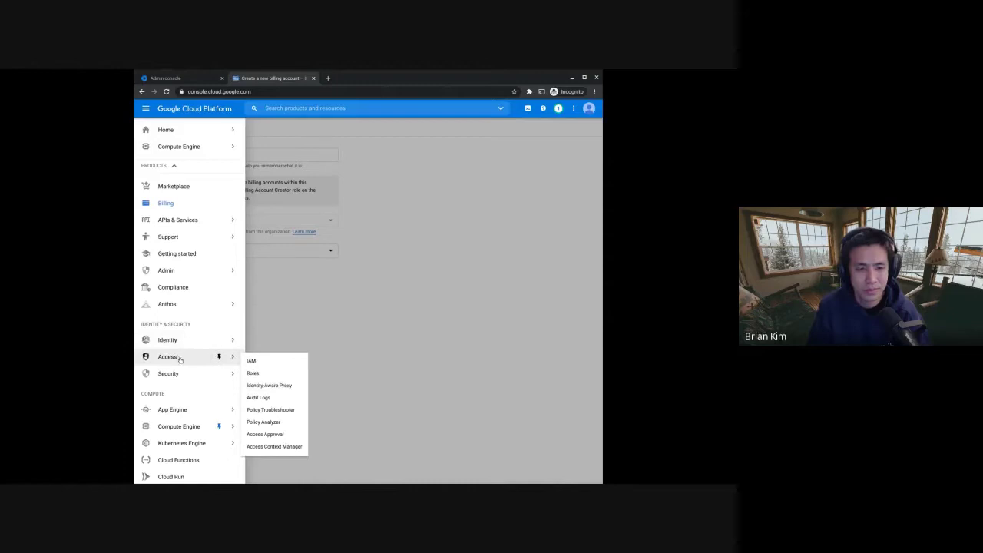
pyautogui.click(282, 362)
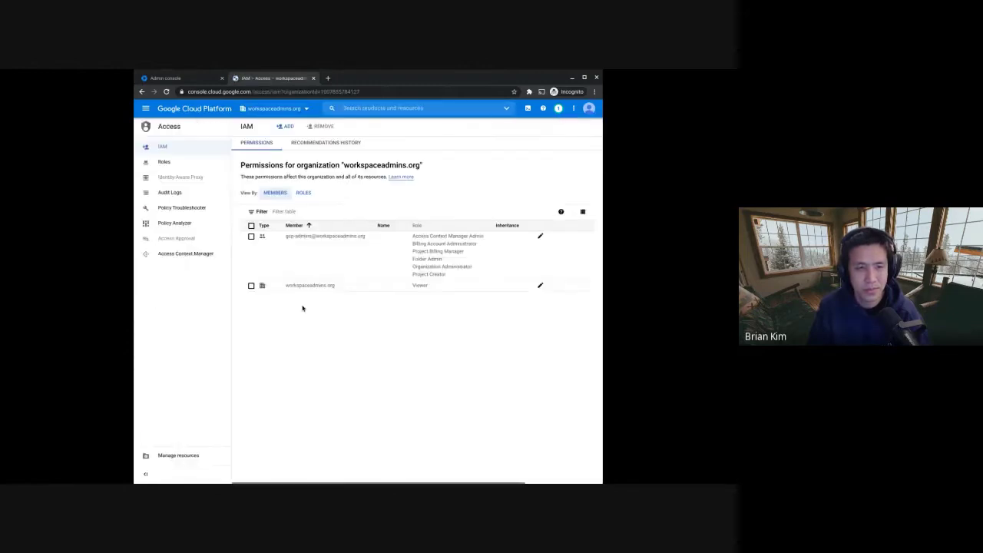
# - Add Billing Account Creator as a seventh role for gcp-admins and save
pyautogui.click(540, 236)
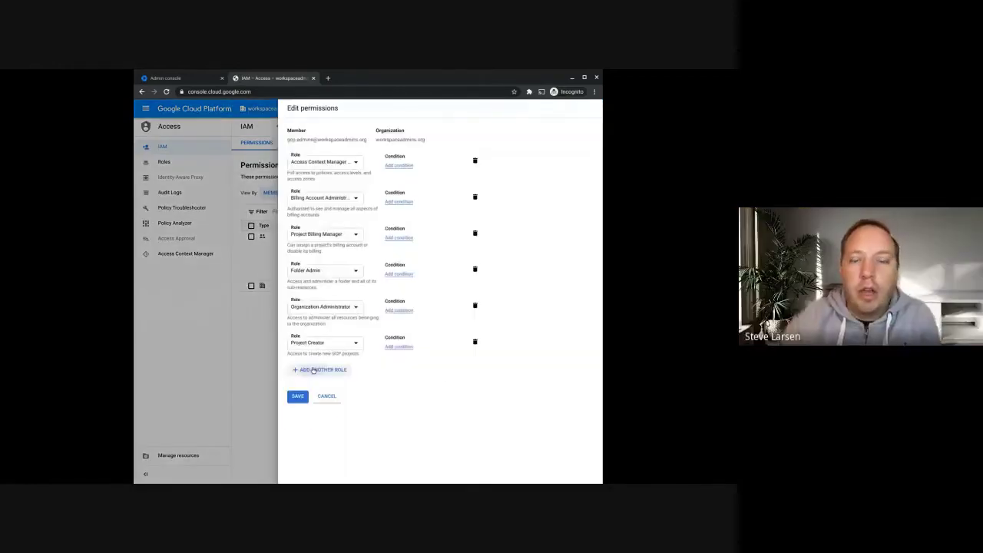
pyautogui.click(313, 370)
pyautogui.scroll(-1, 328, 326)
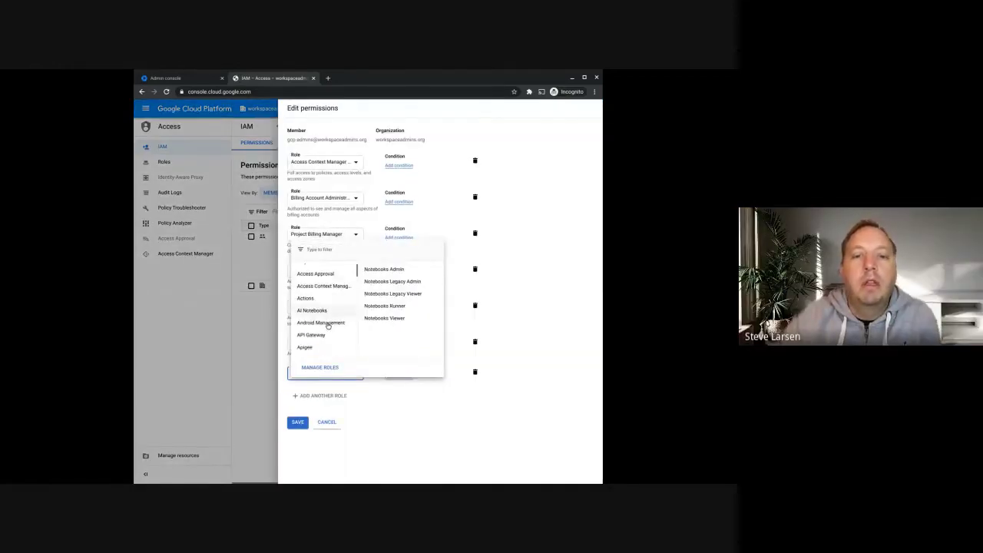
pyautogui.scroll(-4, 328, 325)
pyautogui.moveTo(328, 324)
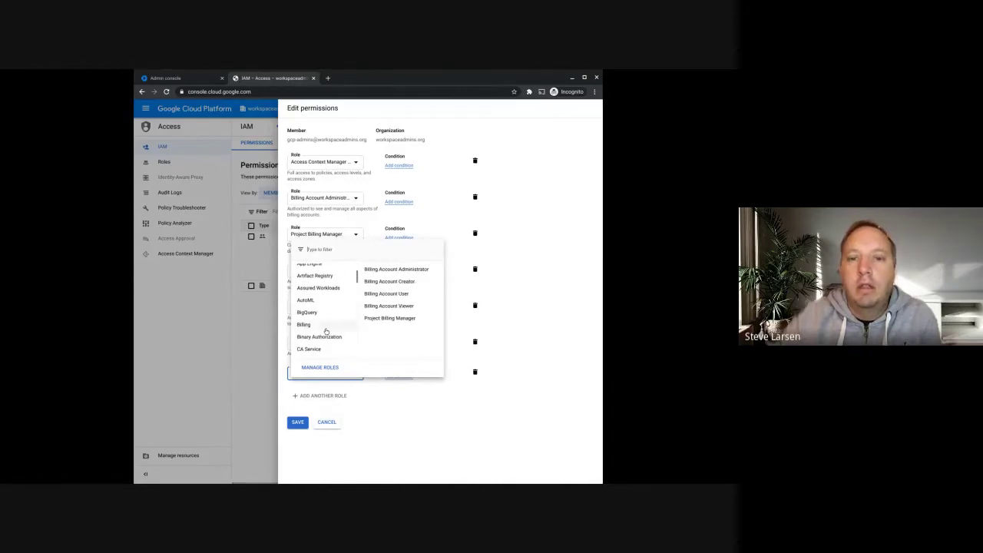
pyautogui.click(389, 281)
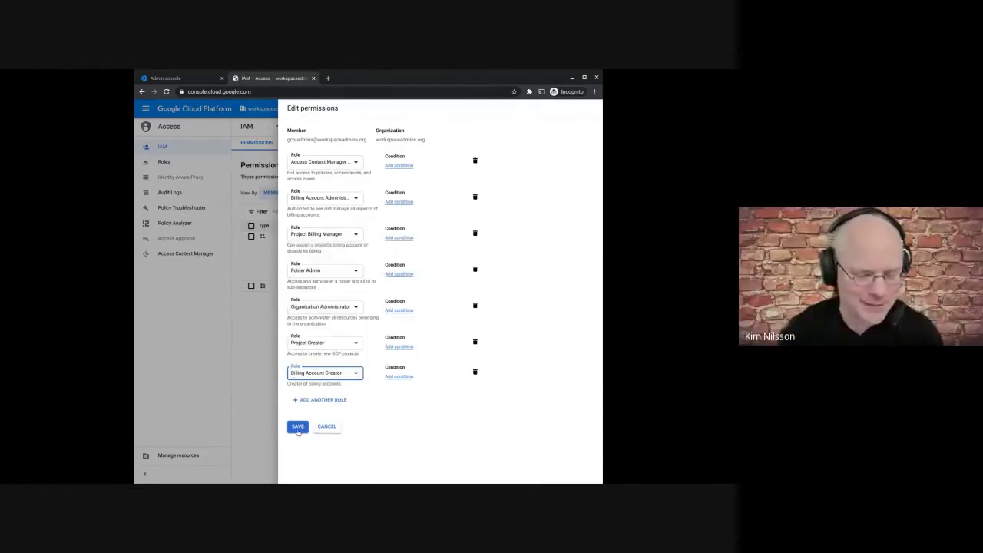
pyautogui.click(299, 426)
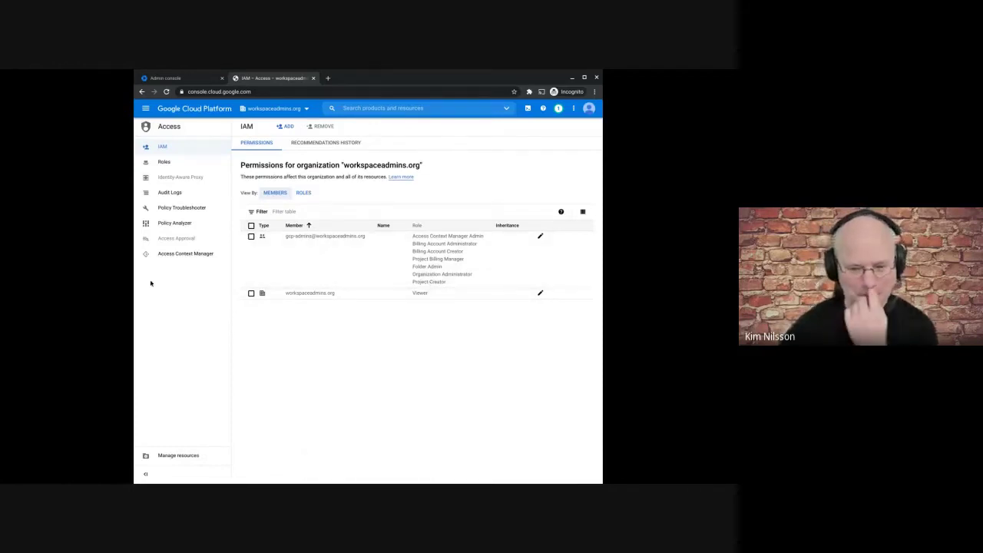
# - Open Compute Engine VM instances for the gam-virtual-machine project
pyautogui.click(146, 108)
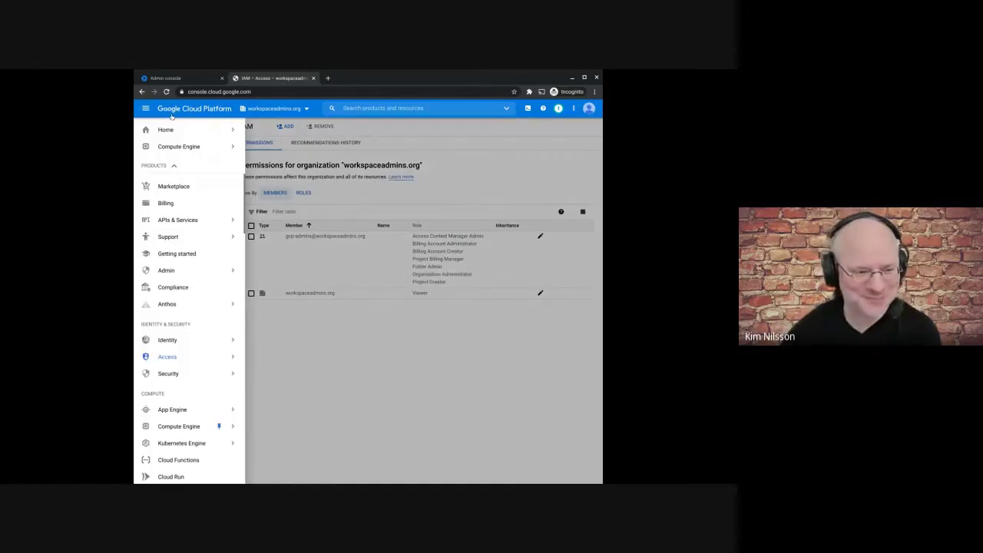
pyautogui.moveTo(192, 427)
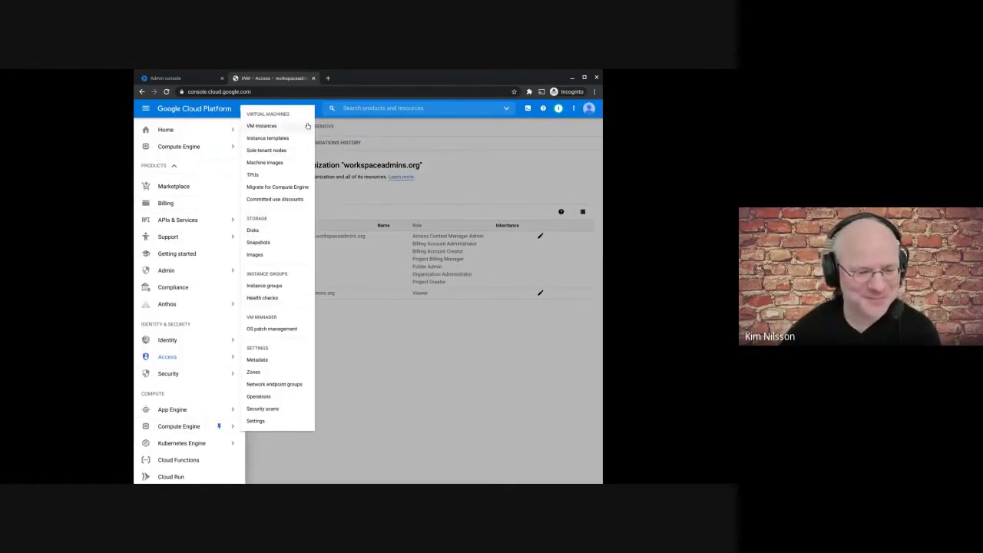
pyautogui.click(307, 125)
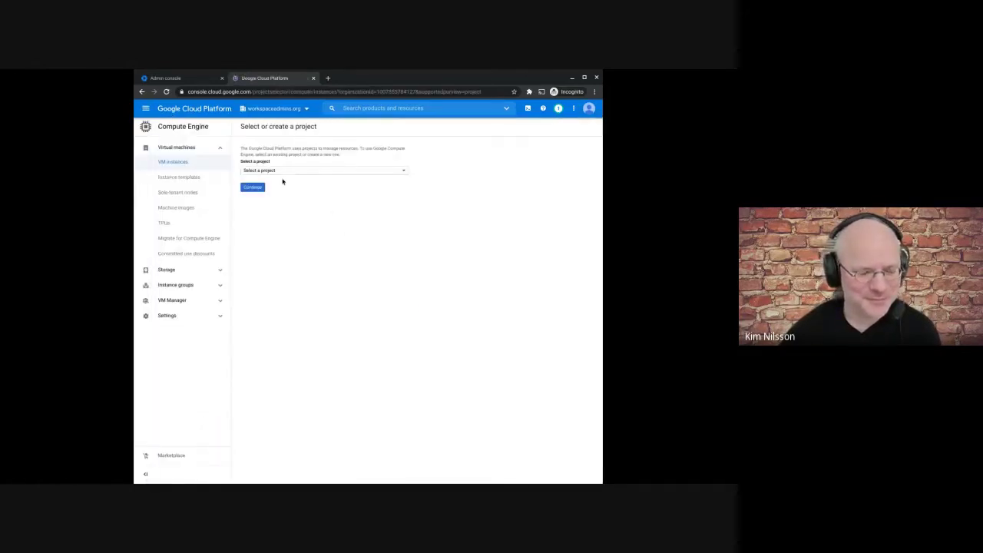
pyautogui.click(270, 171)
pyautogui.click(313, 192)
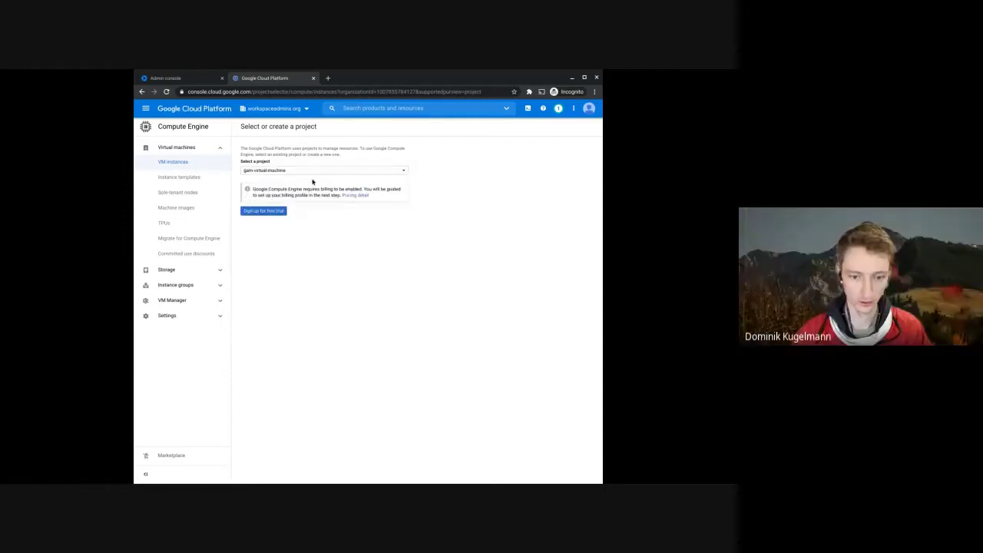
# - Sign up for the free trial with country Estonia, accept the terms and continue to step 2
pyautogui.click(261, 211)
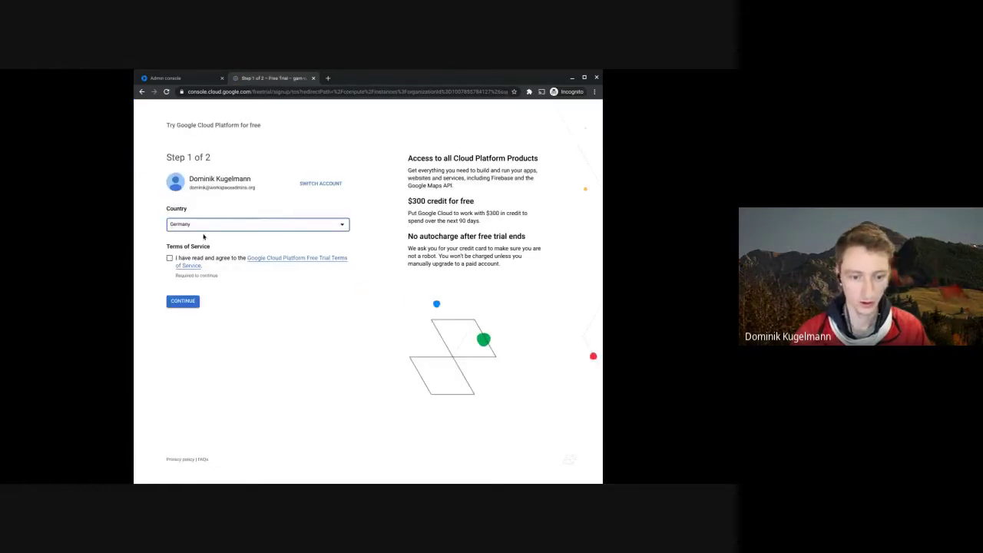
pyautogui.click(204, 228)
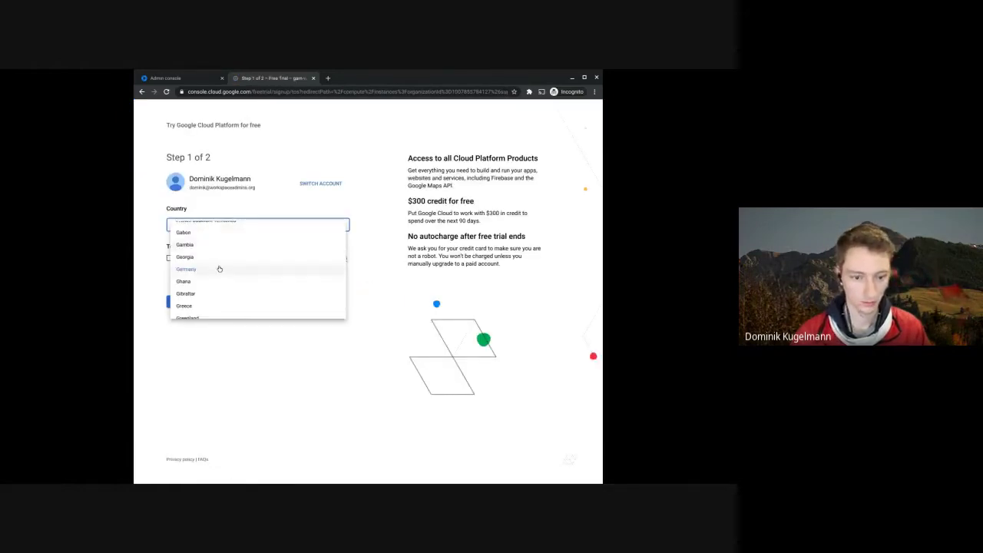
pyautogui.scroll(3, 219, 269)
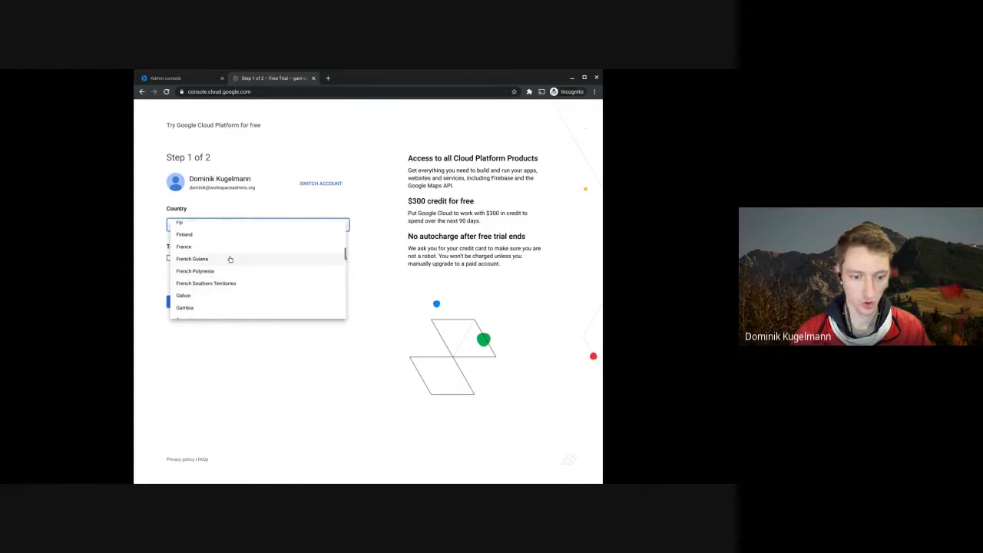
pyautogui.scroll(3, 228, 255)
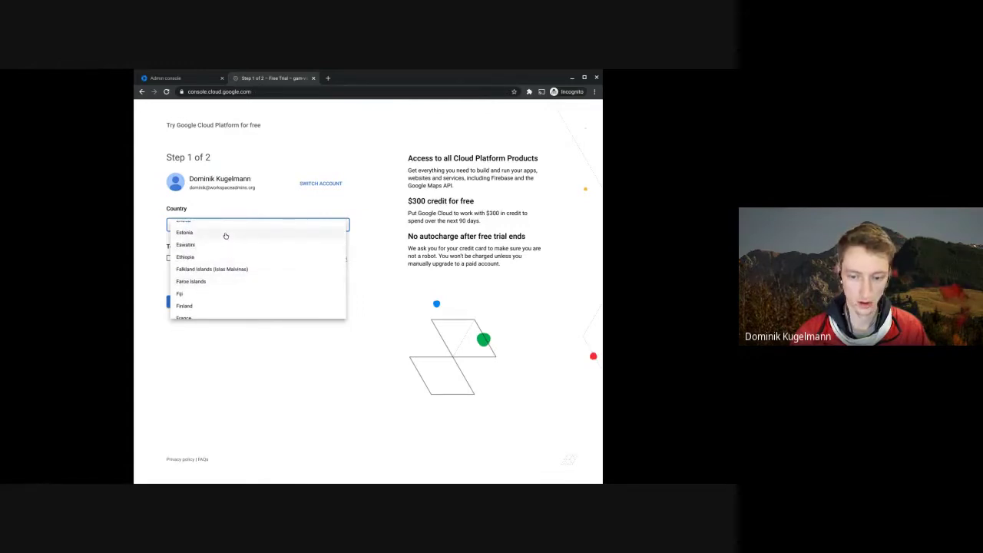
pyautogui.click(225, 233)
pyautogui.click(172, 259)
pyautogui.click(180, 305)
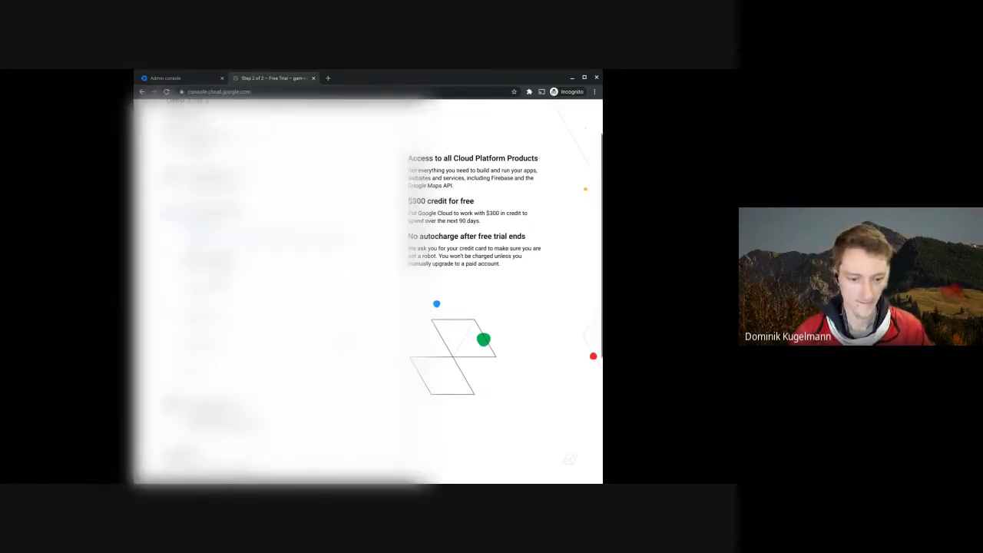
pyautogui.scroll(-5, 269, 292)
pyautogui.scroll(-3, 269, 292)
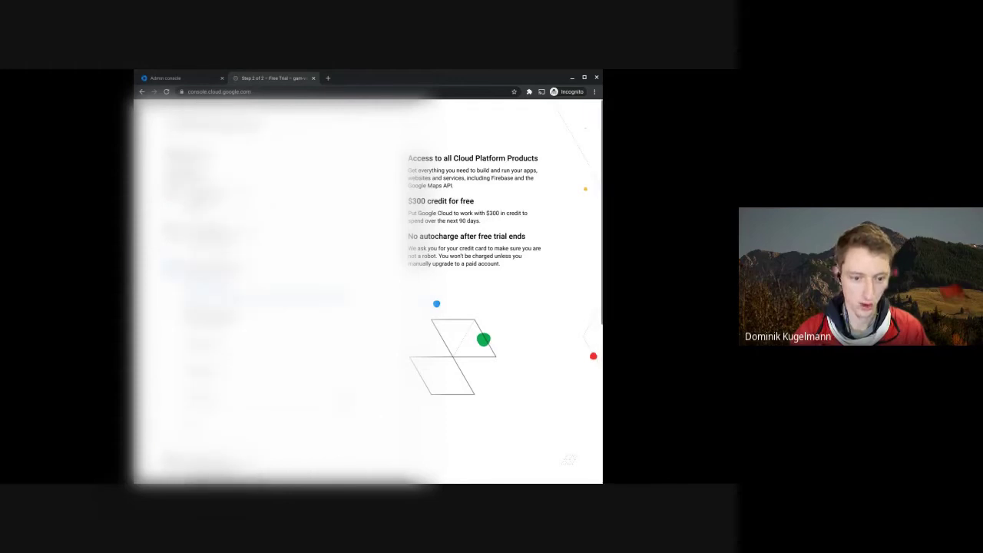
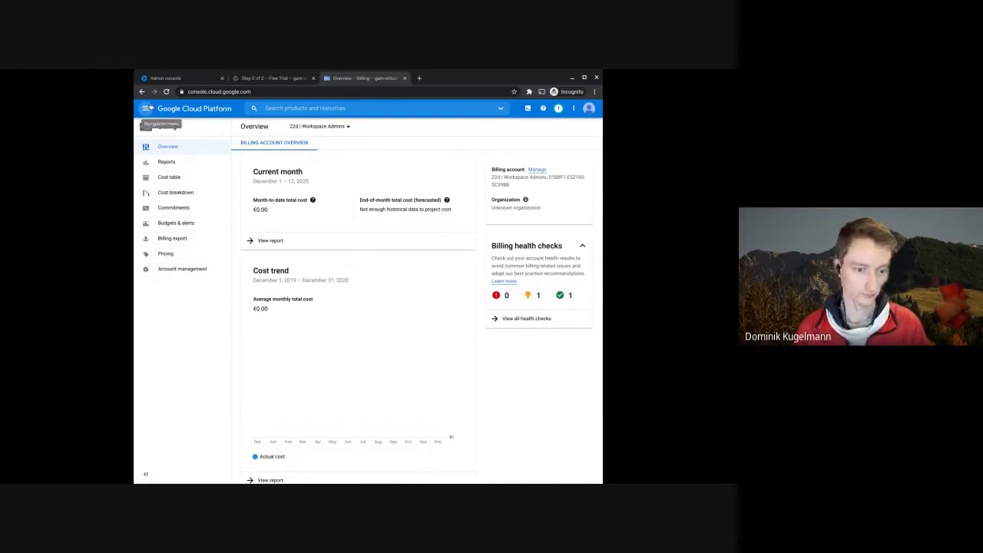
# - Go to Compute Engine's VM instances page for the gam-virtual-machine project
pyautogui.click(146, 108)
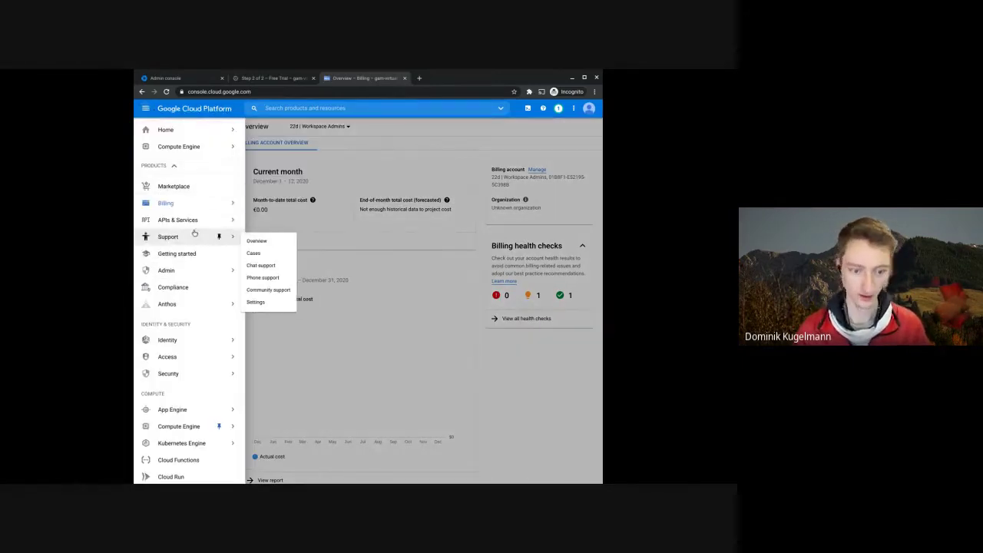
pyautogui.moveTo(200, 201)
pyautogui.moveTo(192, 147)
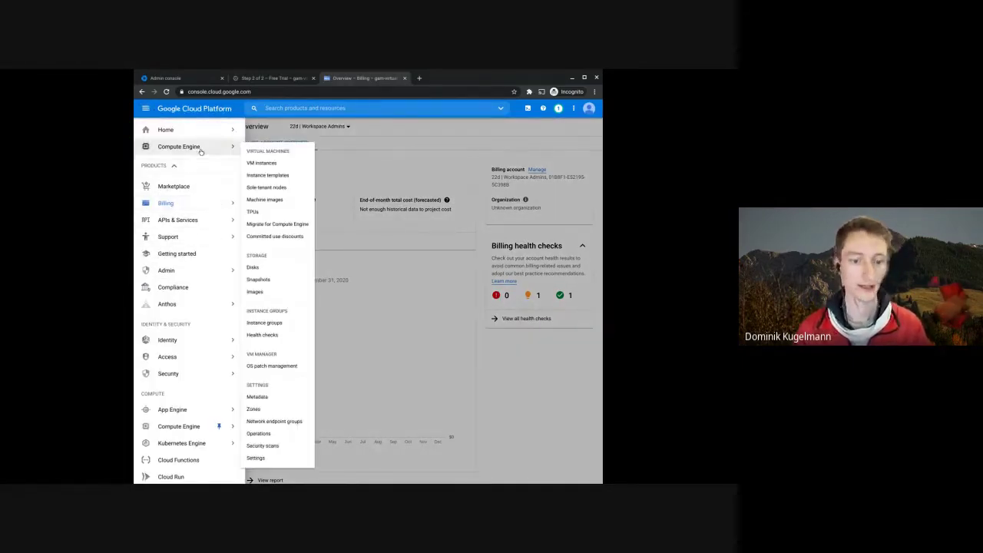
pyautogui.click(262, 163)
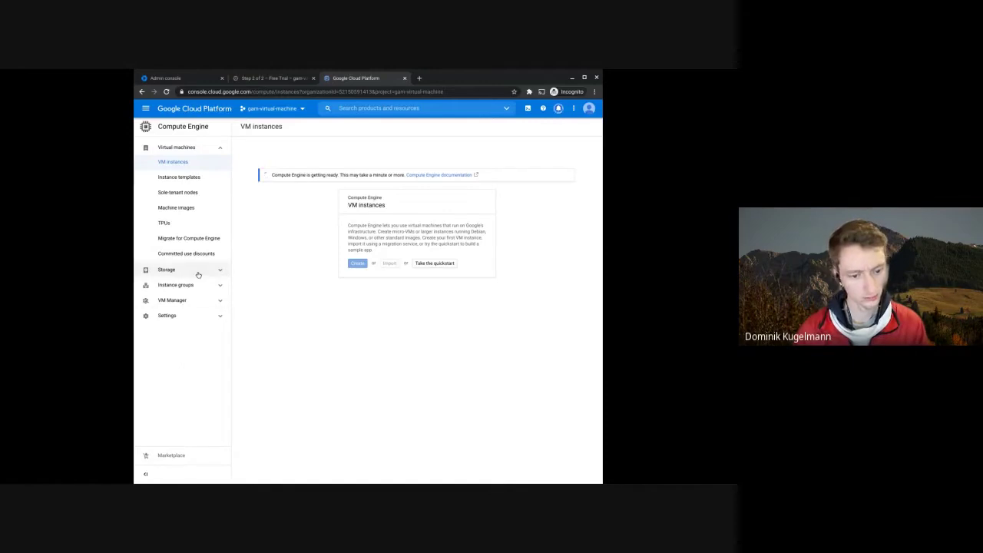
pyautogui.click(173, 270)
pyautogui.click(173, 269)
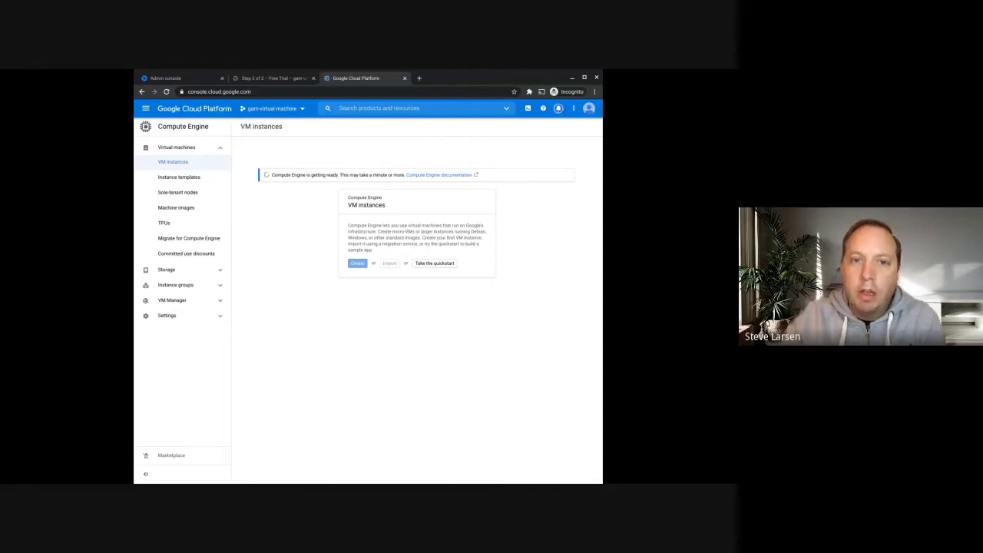
pyautogui.click(561, 110)
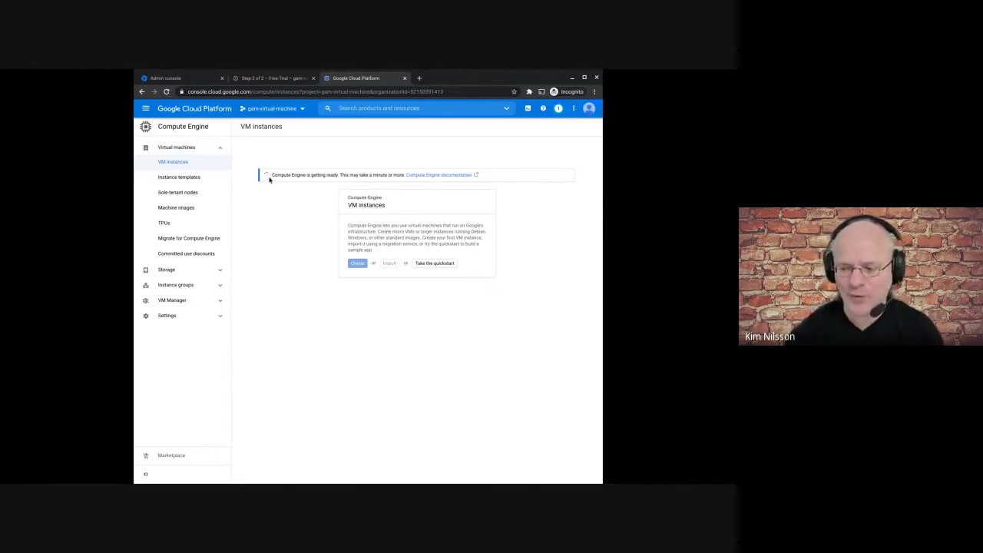
pyautogui.moveTo(272, 175); pyautogui.dragTo(305, 175)
pyautogui.click(305, 175)
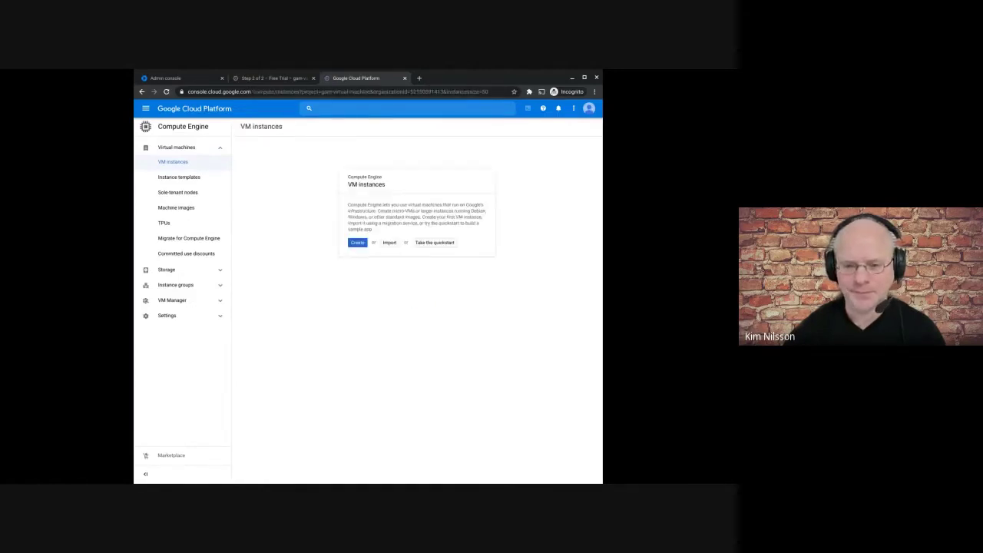
pyautogui.moveTo(350, 185); pyautogui.dragTo(365, 194)
pyautogui.click(356, 205)
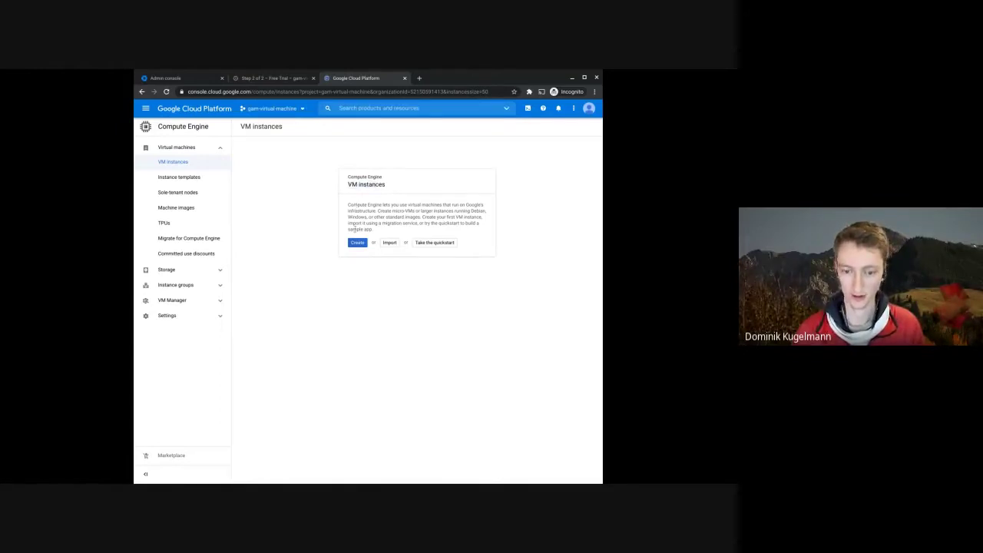
# - Start a new VM instance and name it gam-instance
pyautogui.click(357, 243)
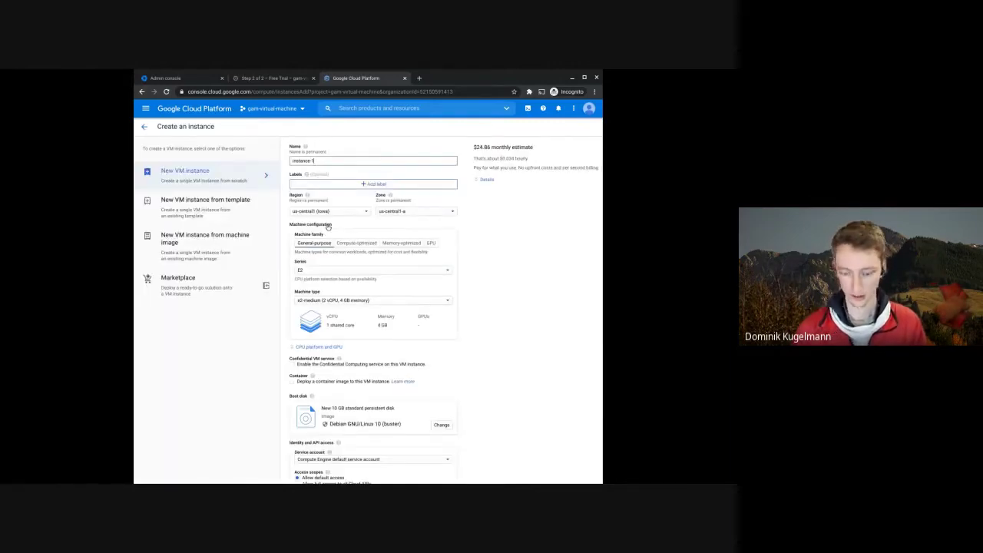
pyautogui.tripleClick(307, 161)
pyautogui.press('BackSpace')
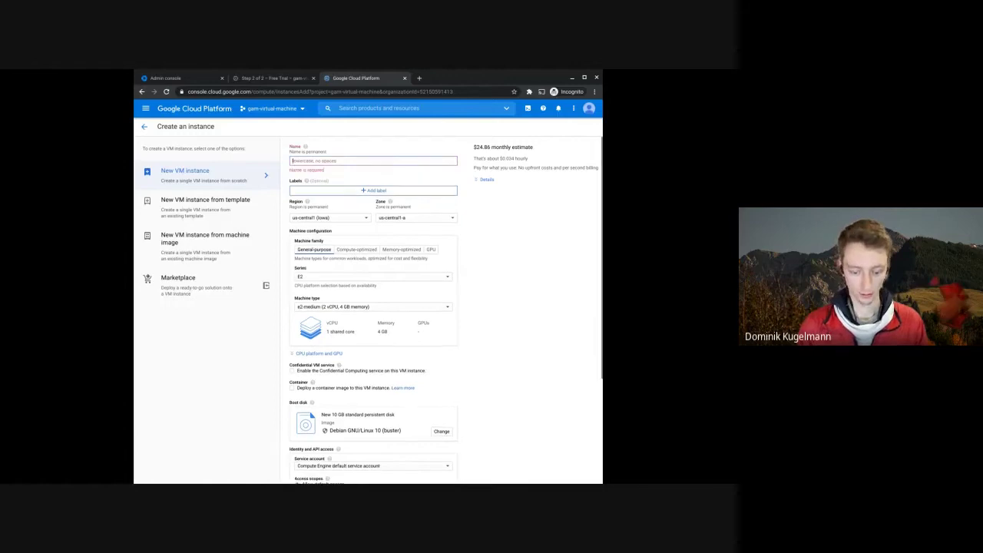
pyautogui.write('gam-')
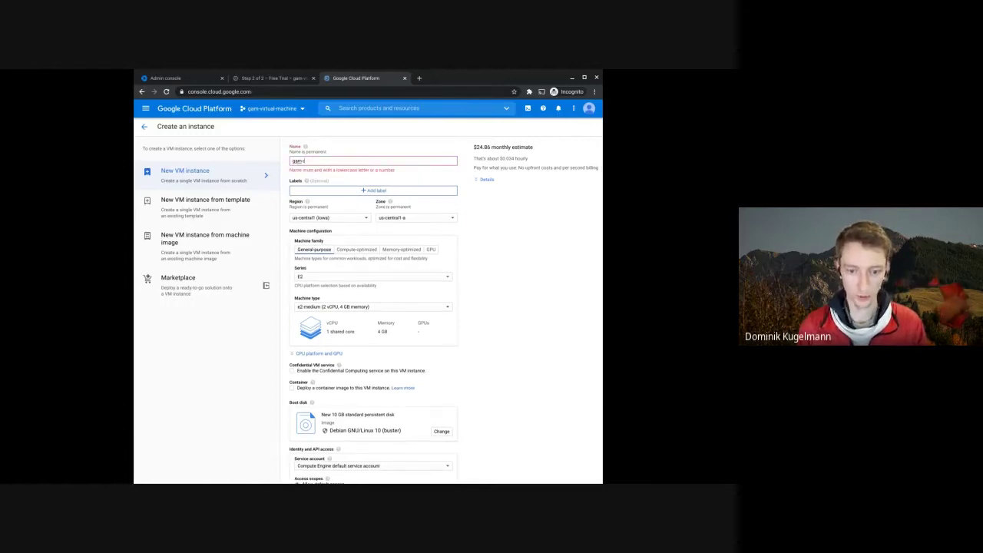
pyautogui.write('instance')
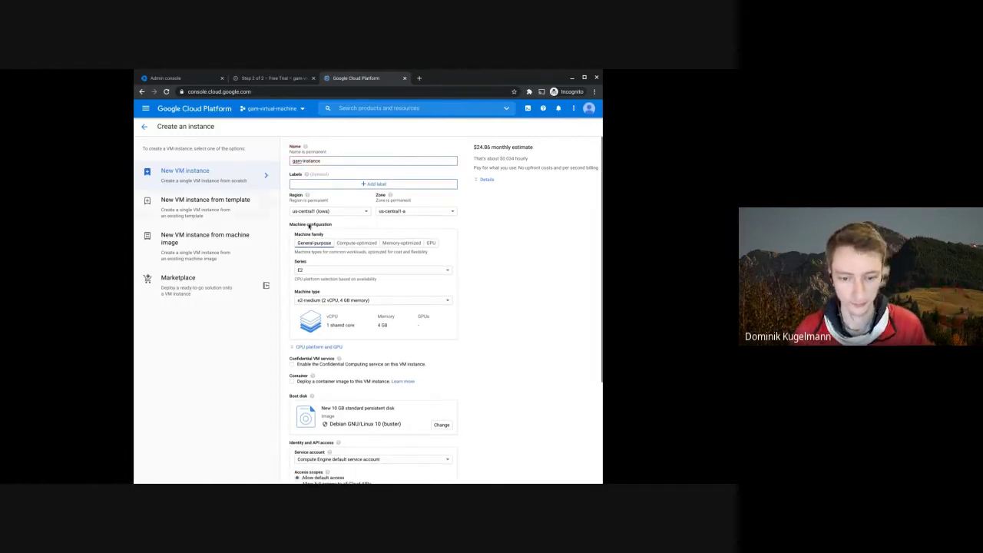
pyautogui.click(504, 221)
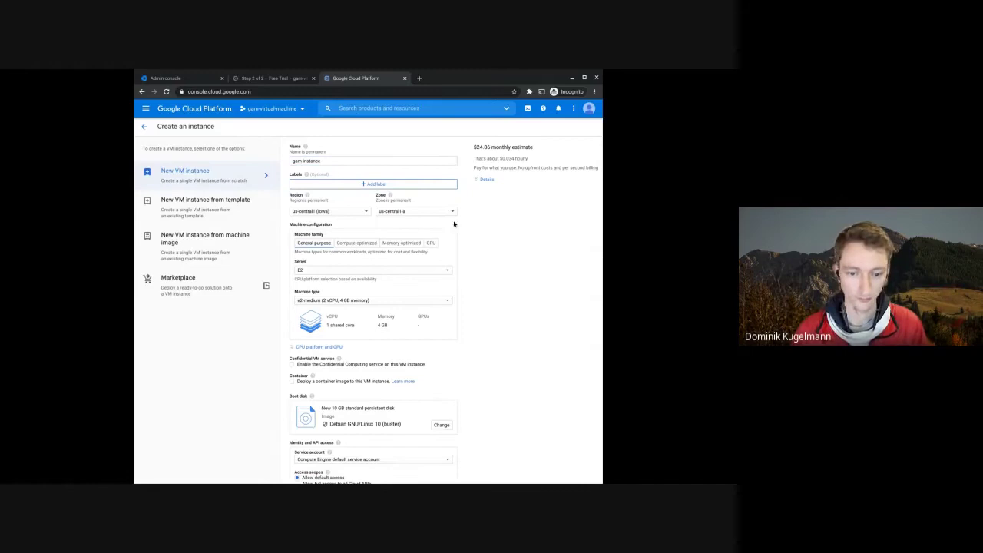
# - Choose europe-west3 (Frankfurt) as the instance's region
pyautogui.click(359, 214)
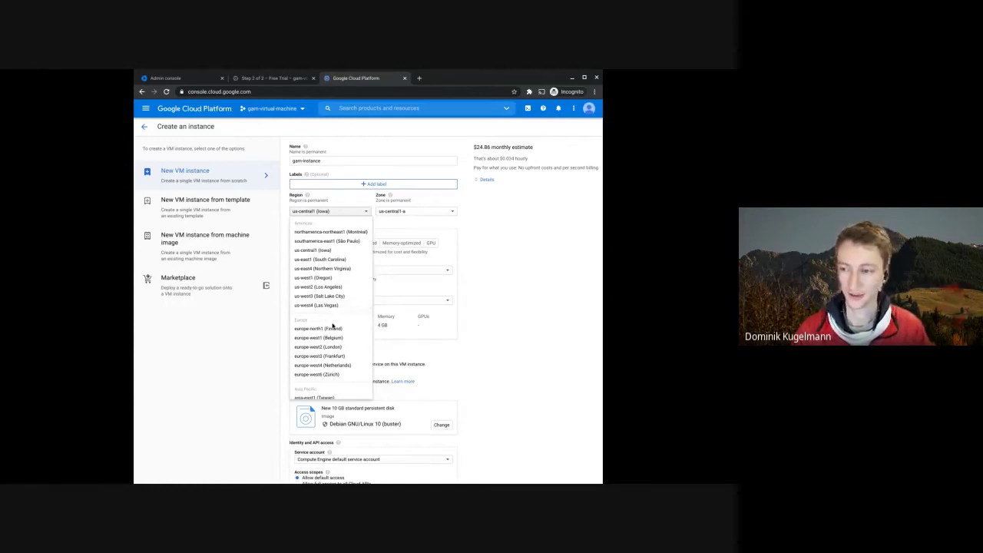
pyautogui.scroll(-1, 331, 345)
pyautogui.scroll(-1, 332, 345)
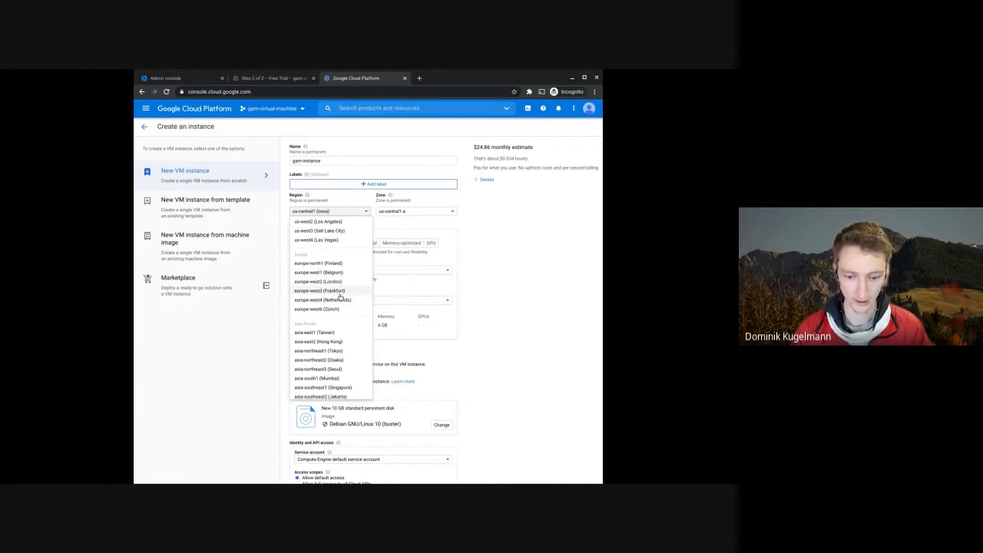
pyautogui.click(339, 293)
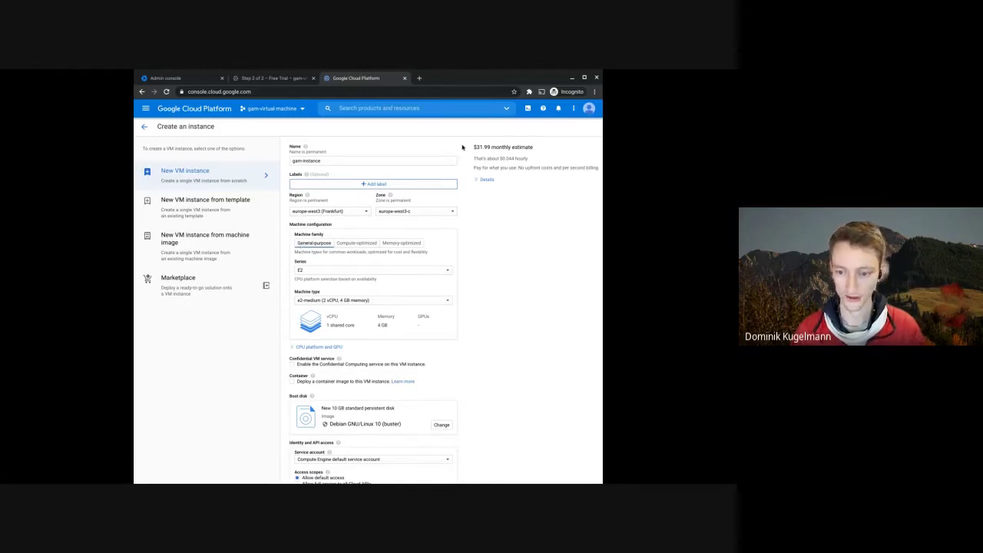
# - Switch to N1 series, f1-micro type, dropping the monthly estimate from $31.99 to $5.39
pyautogui.moveTo(483, 147); pyautogui.dragTo(538, 149)
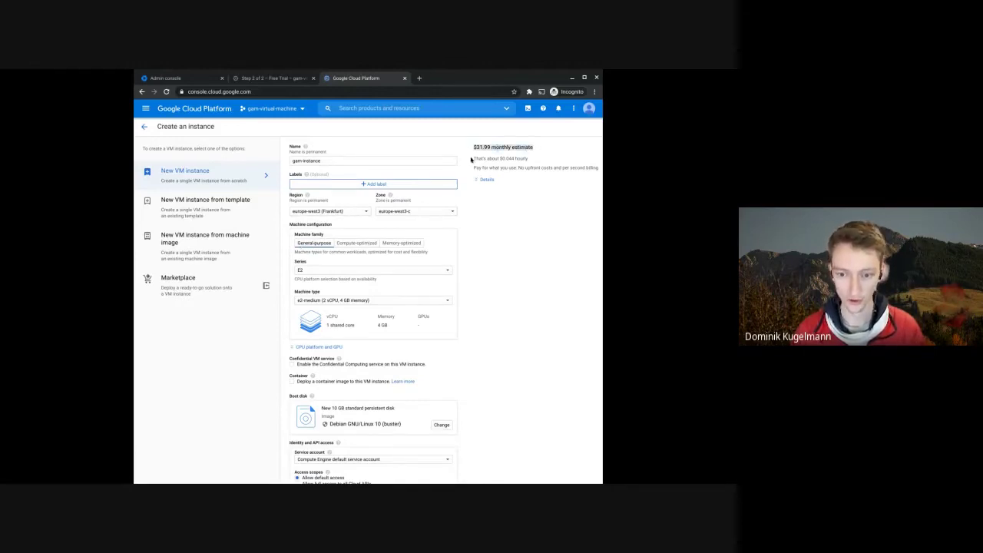
pyautogui.click(317, 273)
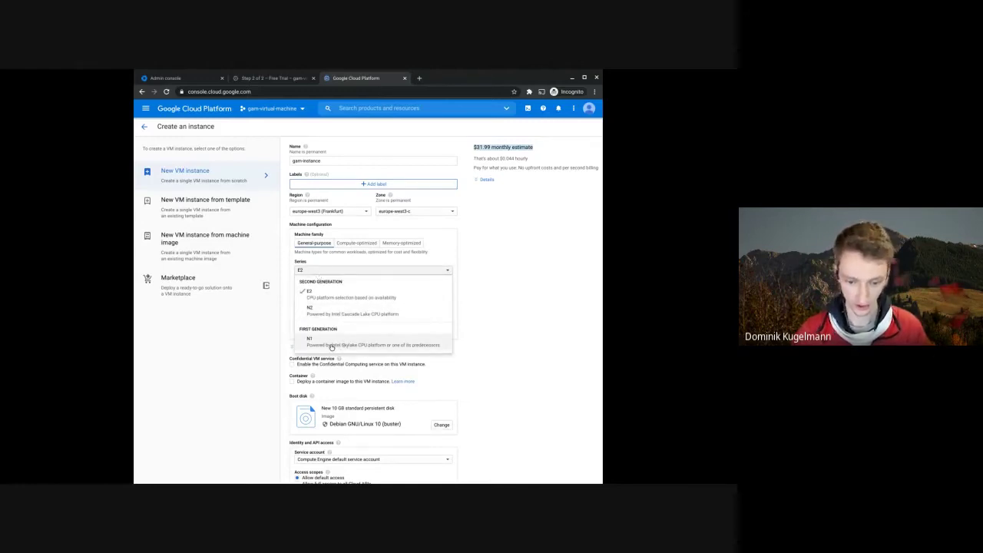
pyautogui.click(331, 345)
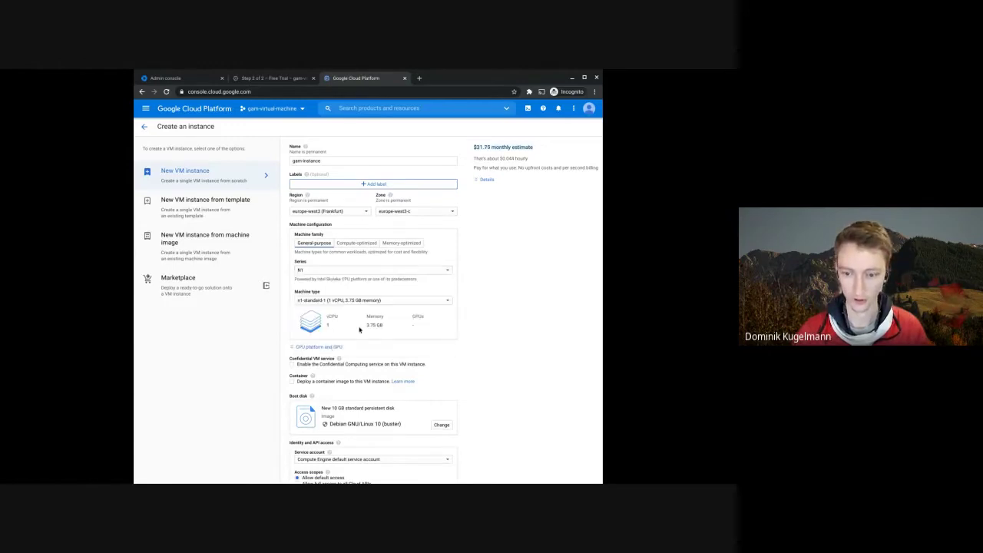
pyautogui.click(358, 301)
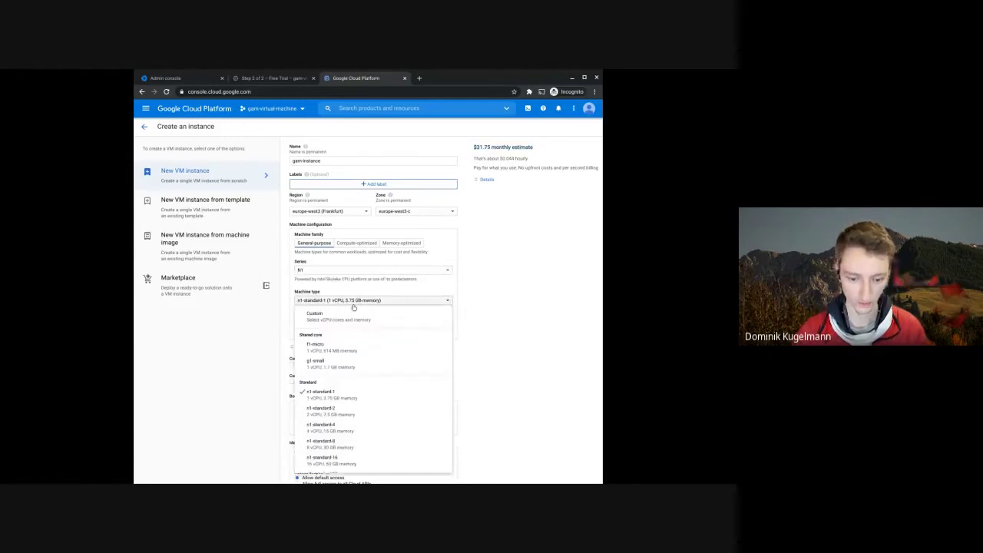
pyautogui.click(336, 353)
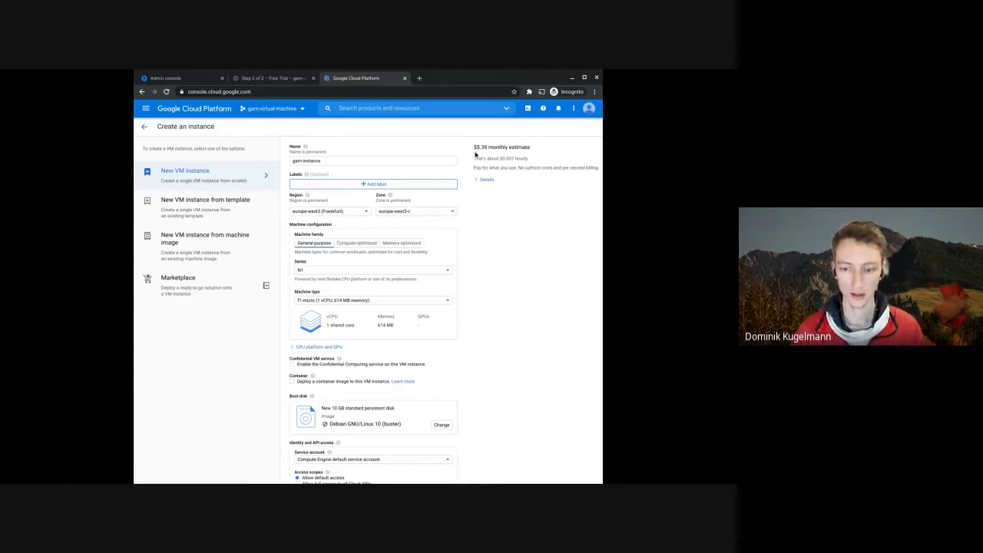
pyautogui.moveTo(473, 147); pyautogui.dragTo(503, 148)
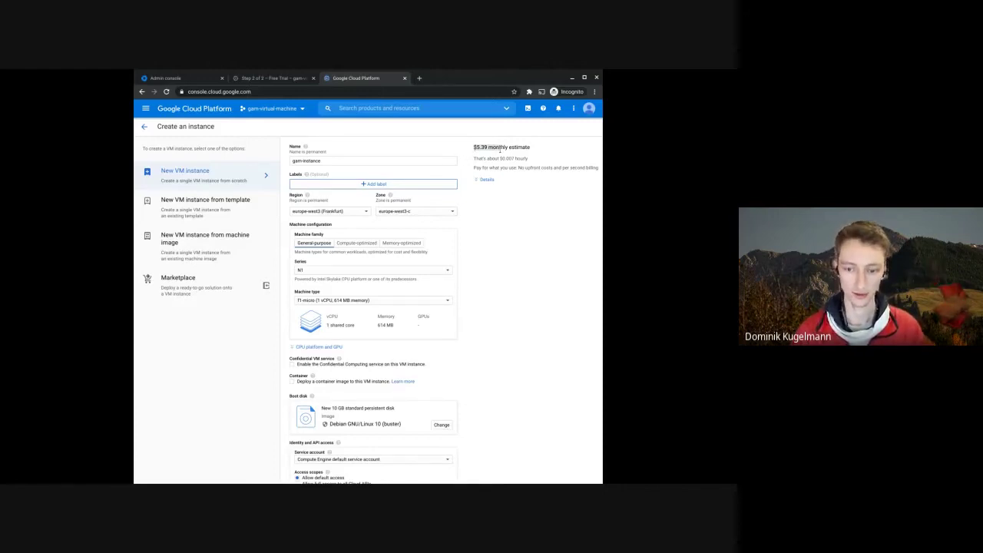
pyautogui.click(484, 259)
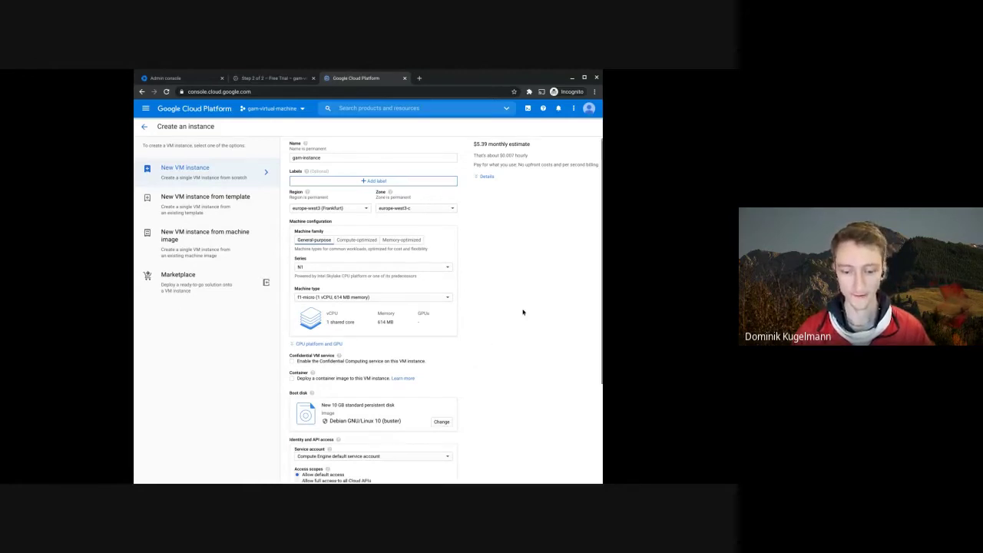
pyautogui.scroll(-3, 505, 307)
pyautogui.scroll(3, 504, 307)
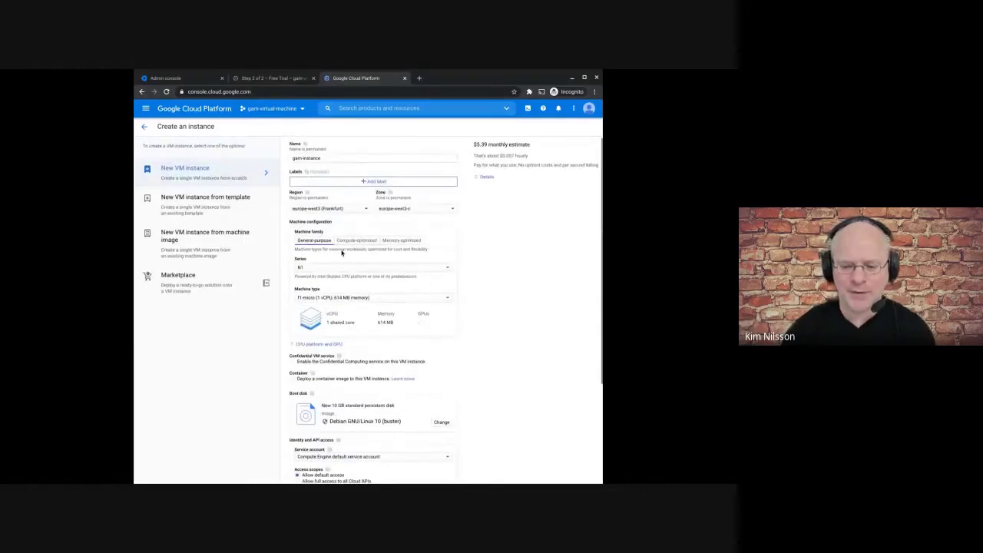
# - Check the Google Cloud free tier page in a new tab, then return to the gam-instance form
pyautogui.click(419, 77)
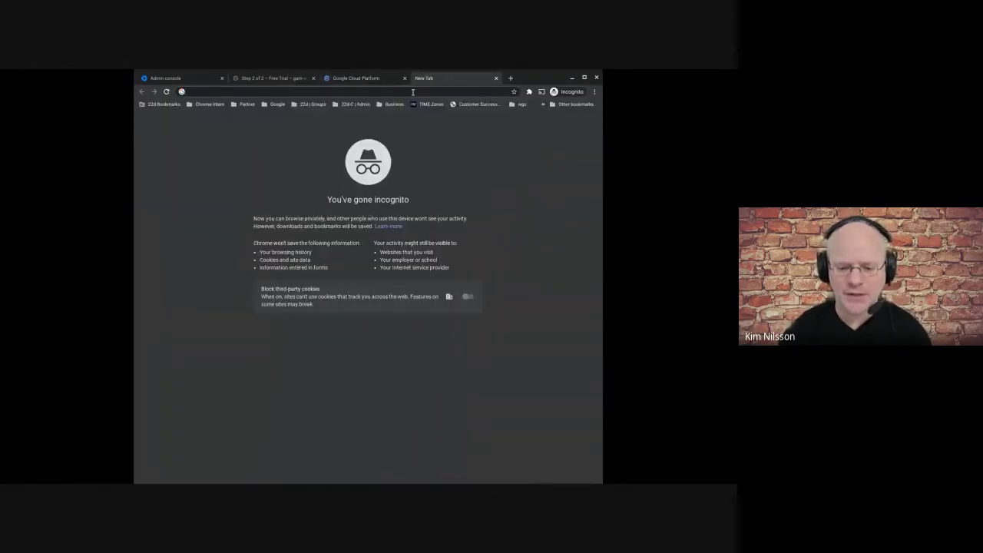
pyautogui.write('cloud.')
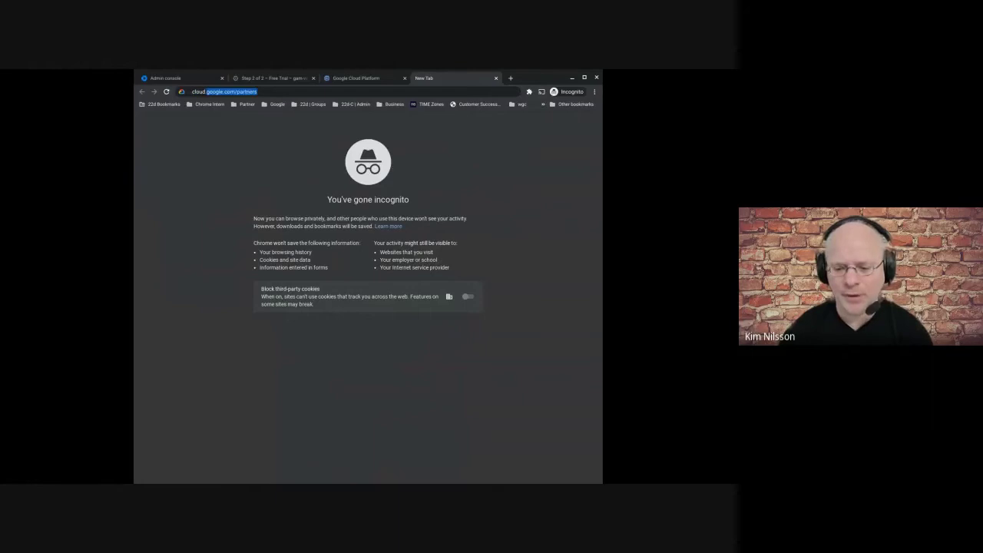
pyautogui.write('google.com/f')
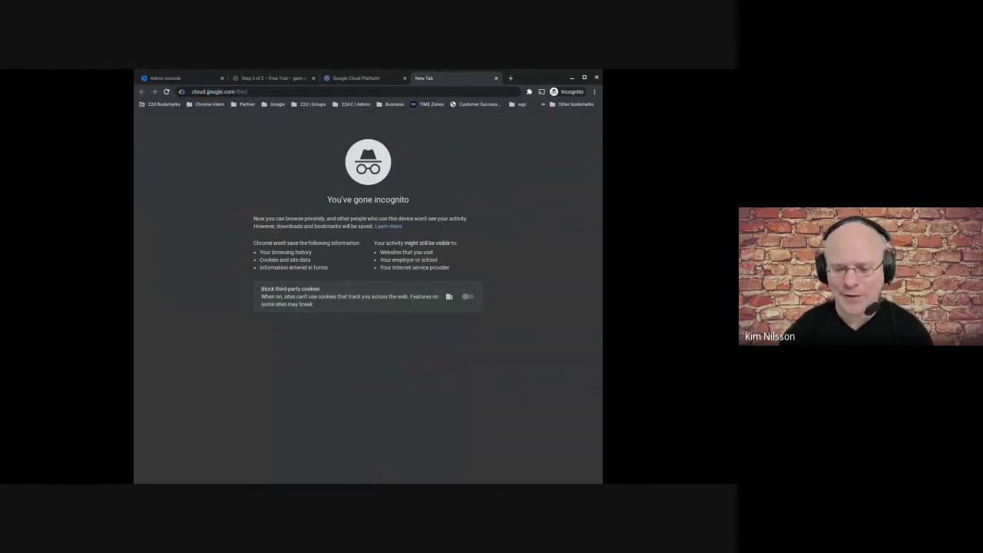
pyautogui.press('Return')
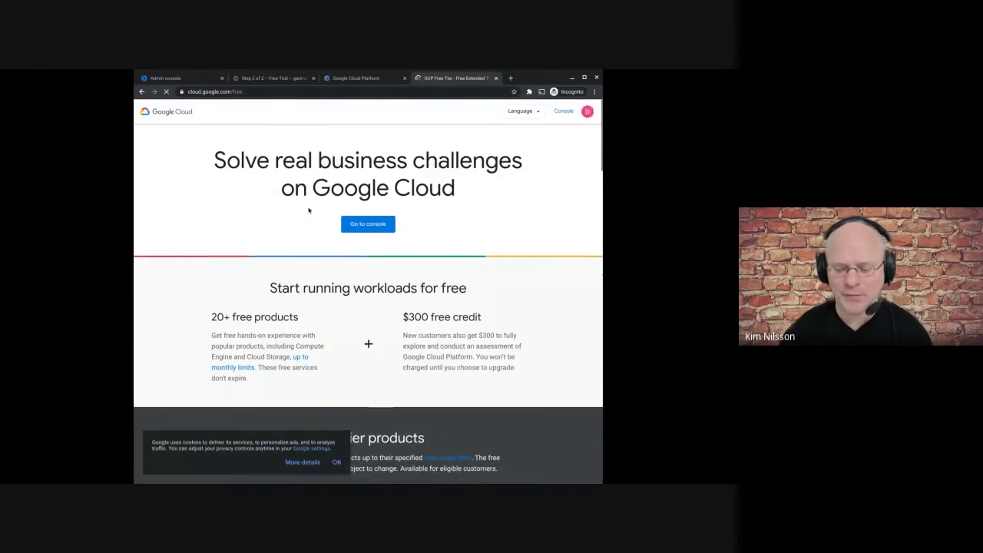
pyautogui.scroll(-3, 308, 221)
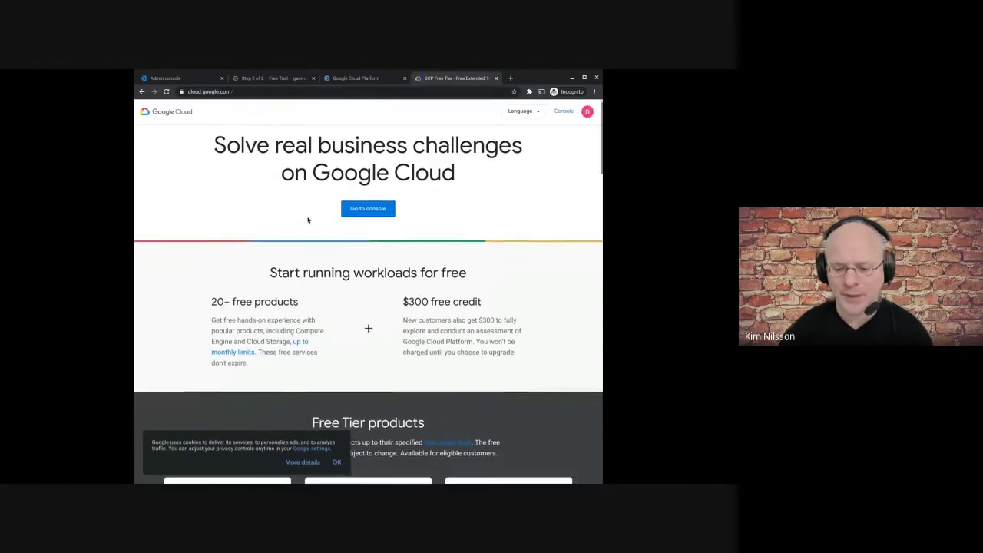
pyautogui.scroll(-2, 311, 222)
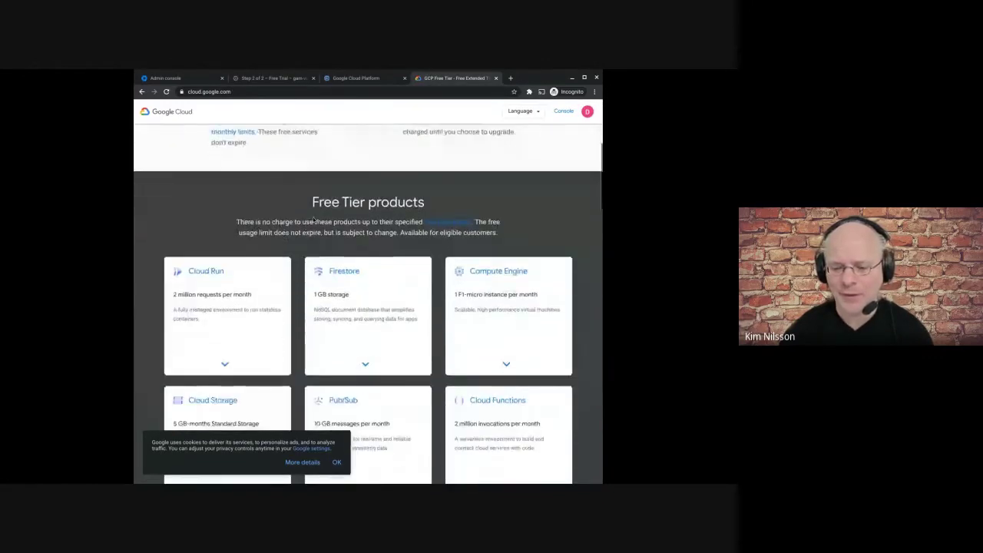
pyautogui.scroll(-1, 300, 227)
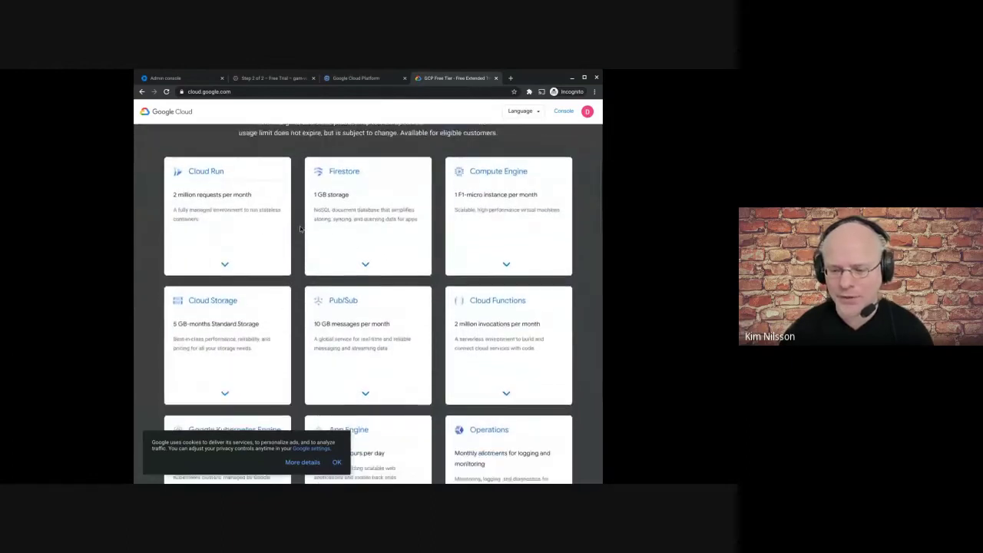
pyautogui.scroll(-1, 300, 227)
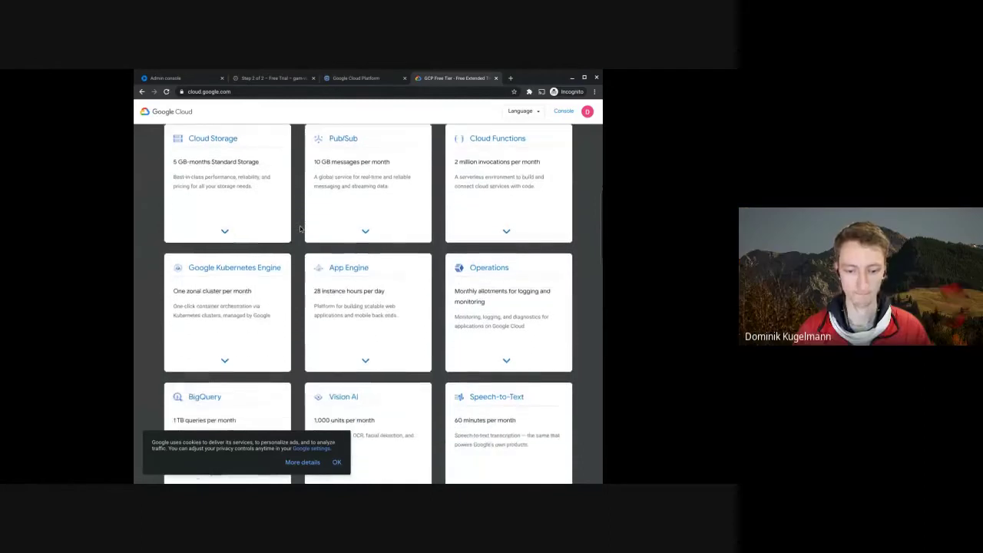
pyautogui.scroll(5, 301, 227)
pyautogui.click(275, 79)
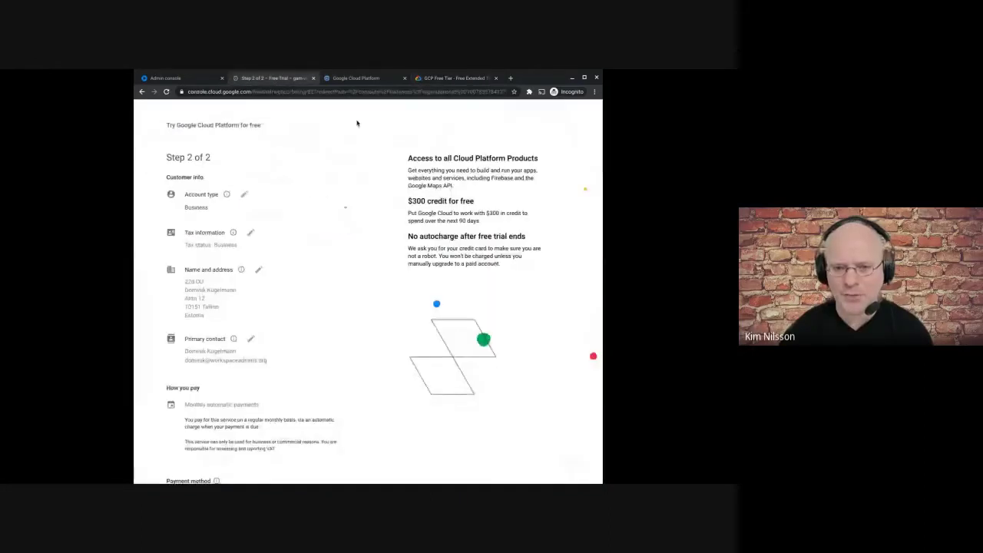
pyautogui.click(354, 78)
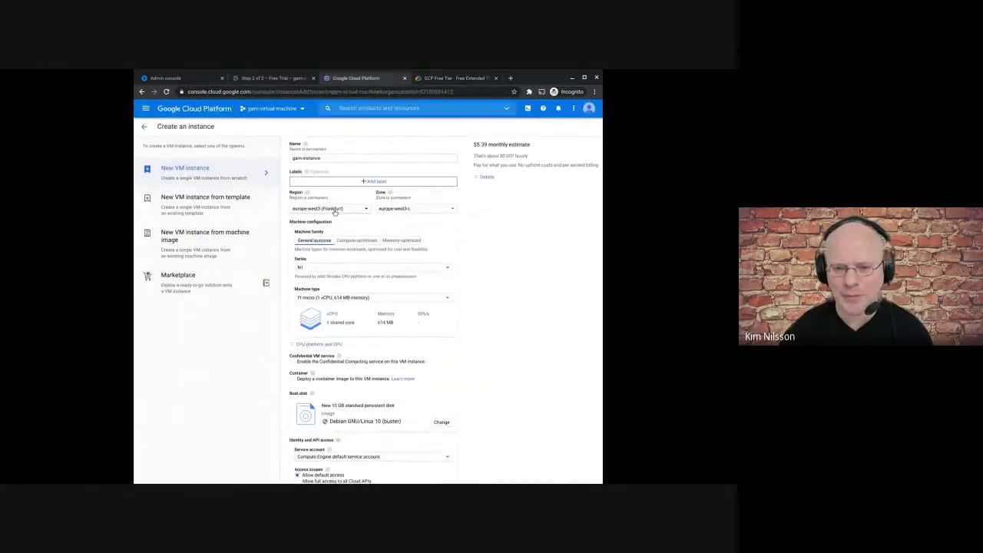
# - Close the free-trial tab and compare pricing in region us-central1 (Iowa)
pyautogui.click(314, 78)
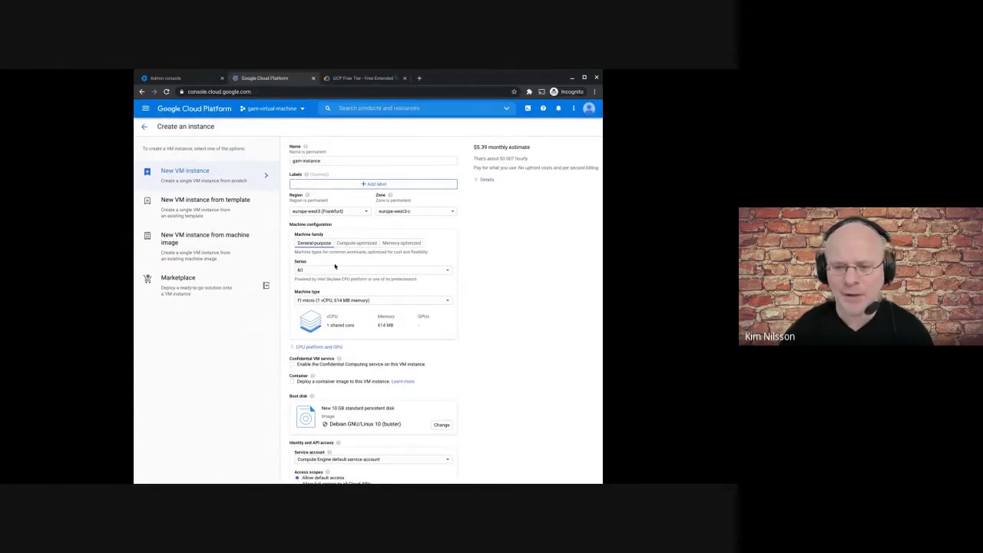
pyautogui.click(340, 211)
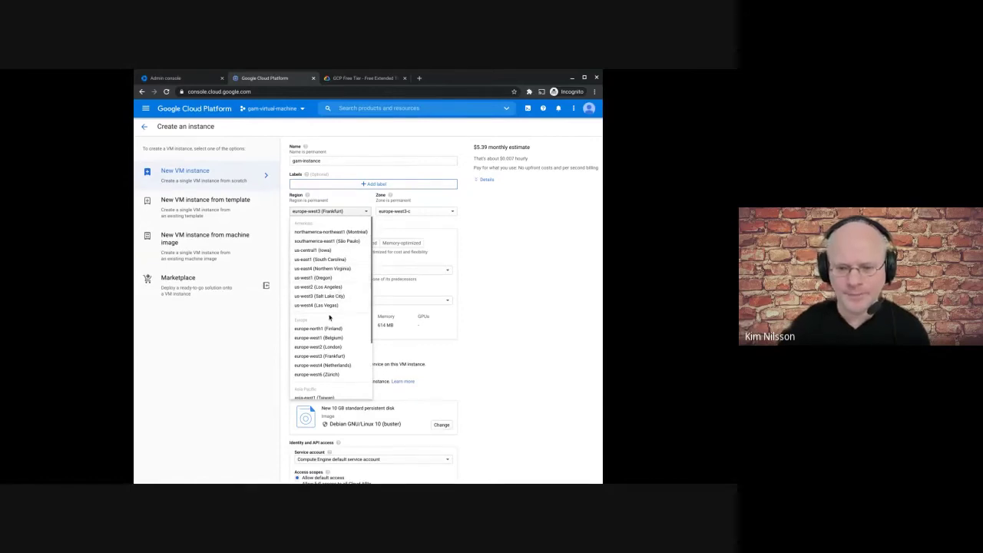
pyautogui.click(326, 251)
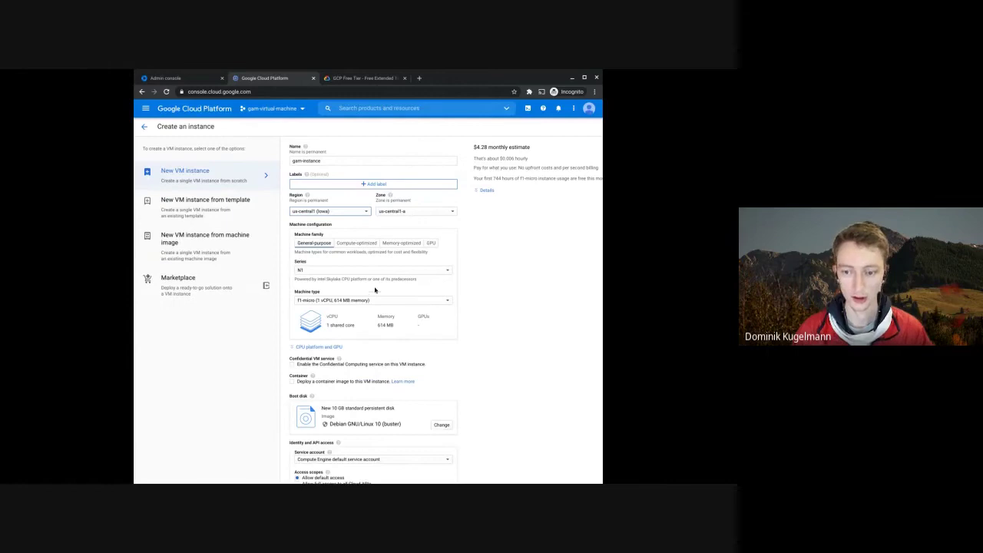
pyautogui.moveTo(475, 178); pyautogui.dragTo(574, 178)
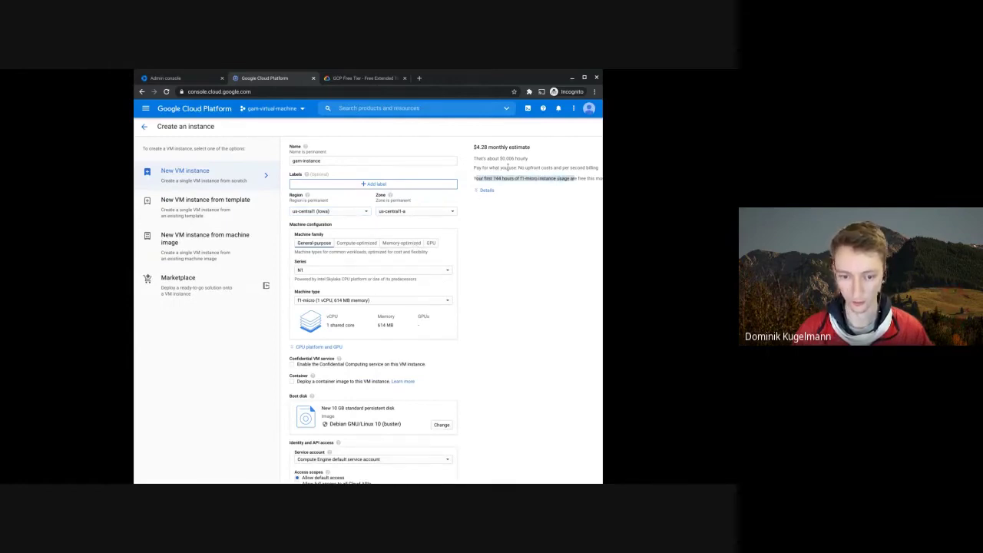
# - Set the region back to europe-west3 (Frankfurt), zone europe-west3-c, at $5.39 monthly
pyautogui.click(325, 213)
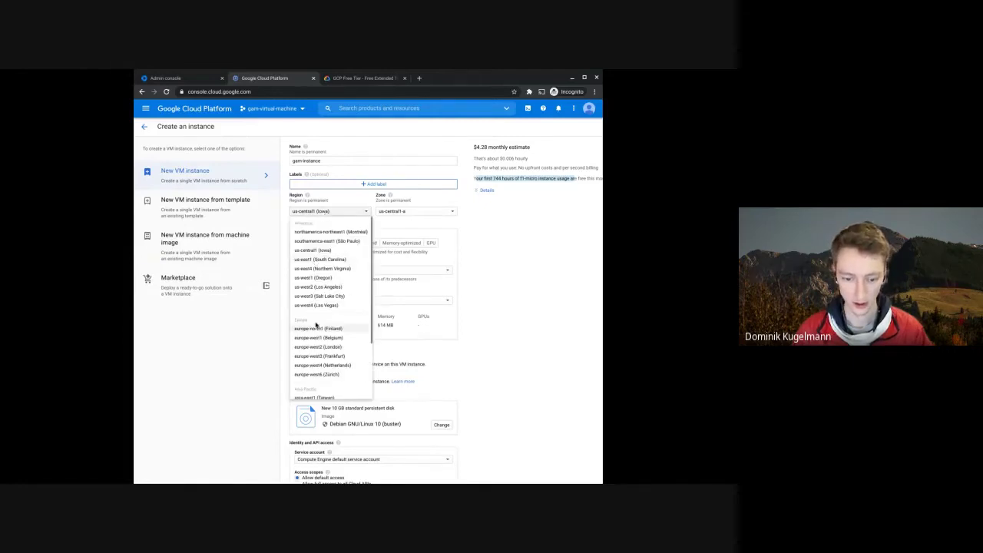
pyautogui.click(334, 357)
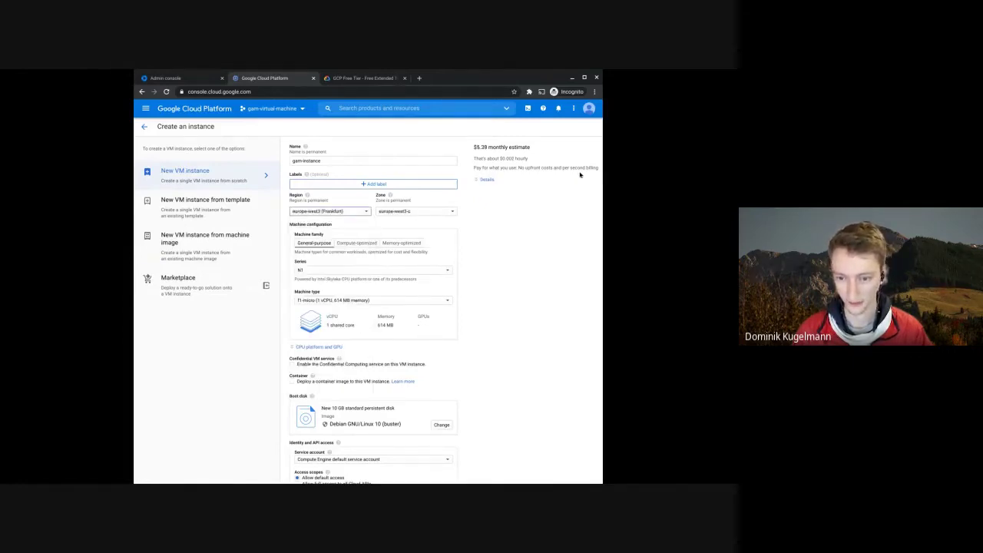
pyautogui.click(477, 168)
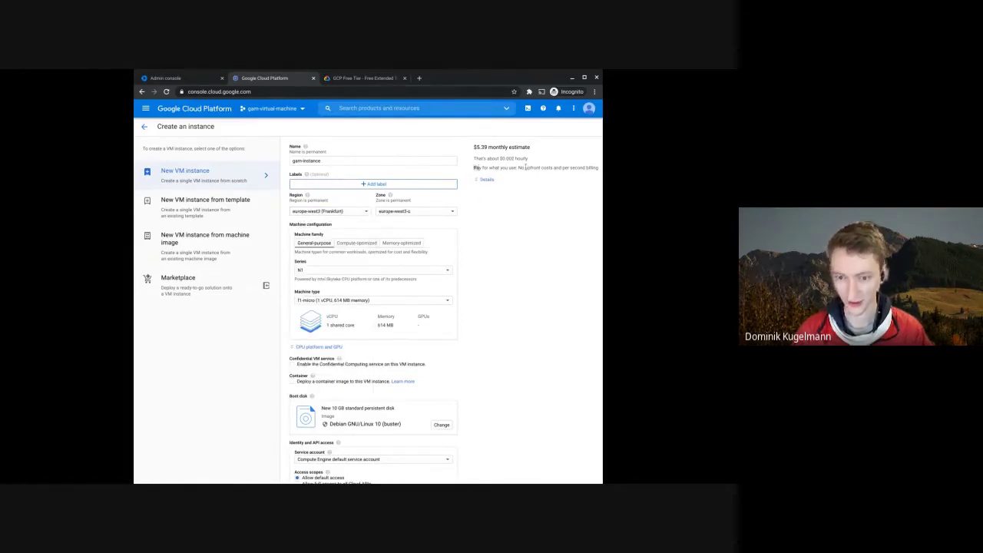
pyautogui.click(487, 278)
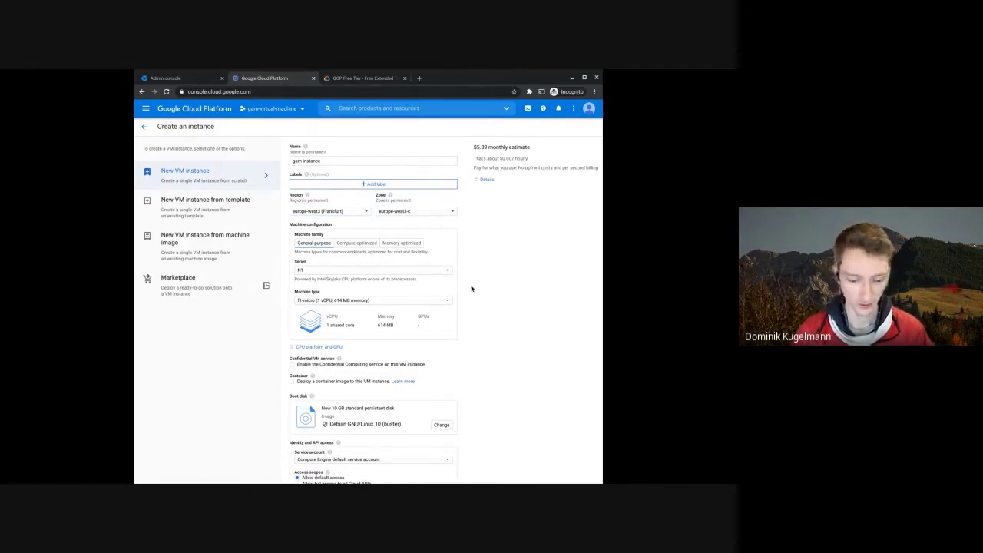
pyautogui.scroll(-3, 408, 424)
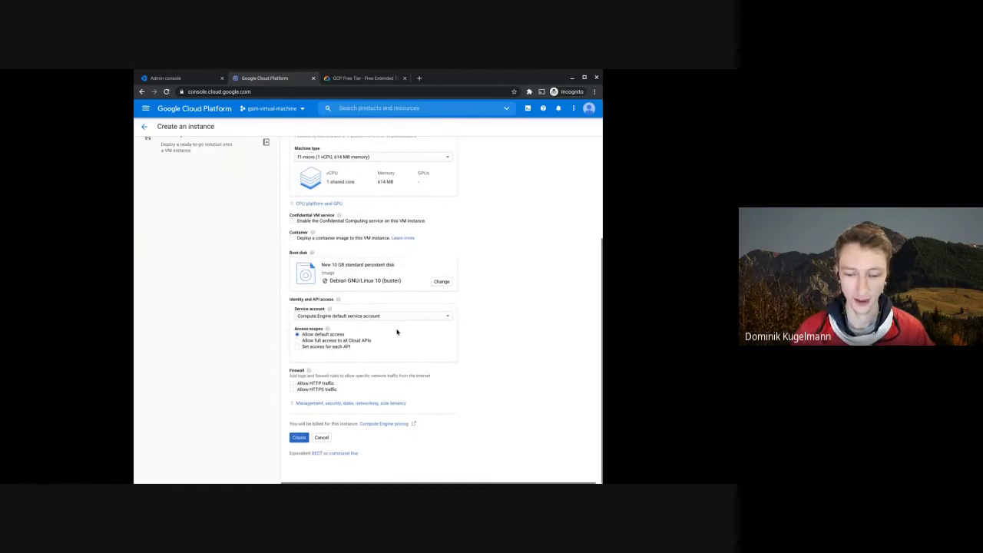
pyautogui.scroll(1, 397, 331)
pyautogui.scroll(-1, 398, 330)
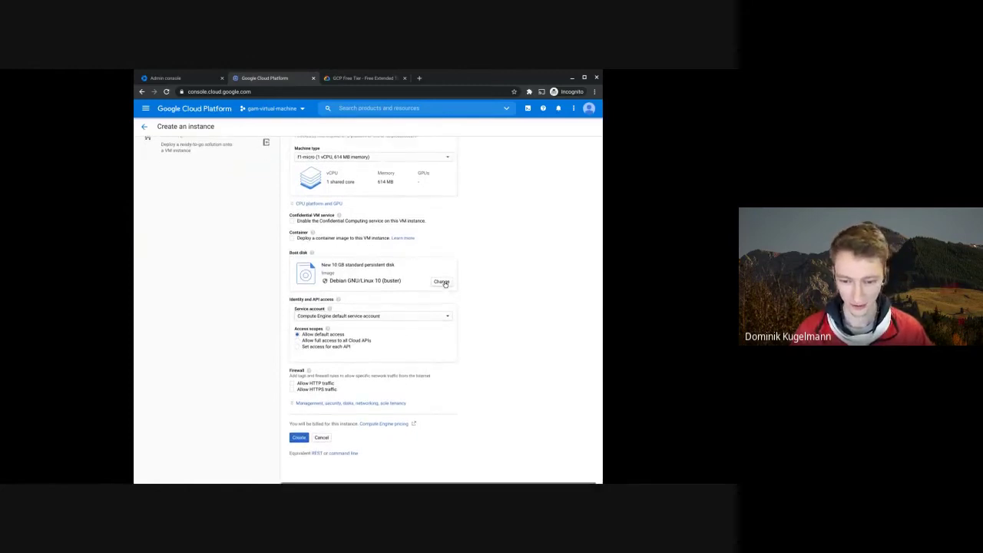
pyautogui.click(441, 282)
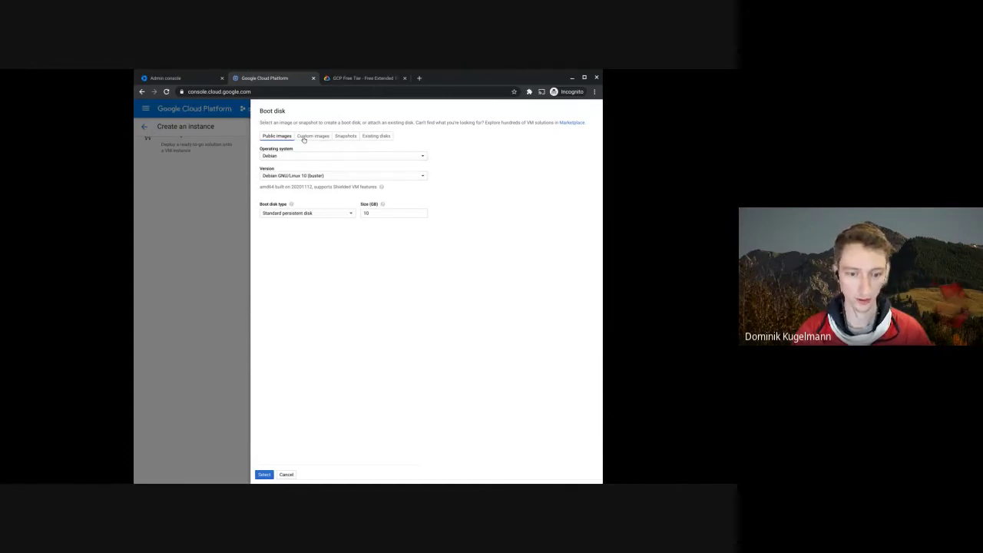
pyautogui.click(279, 157)
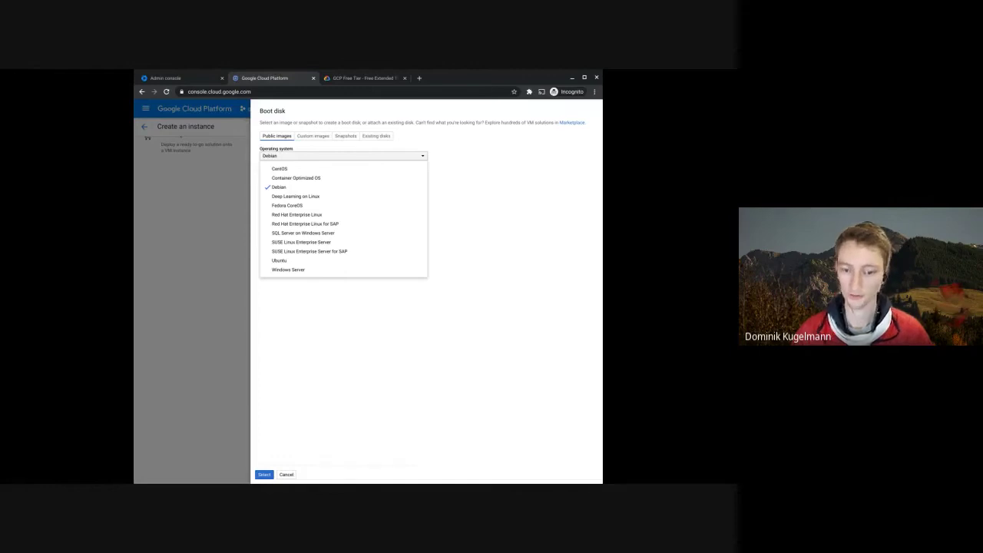
pyautogui.click(279, 186)
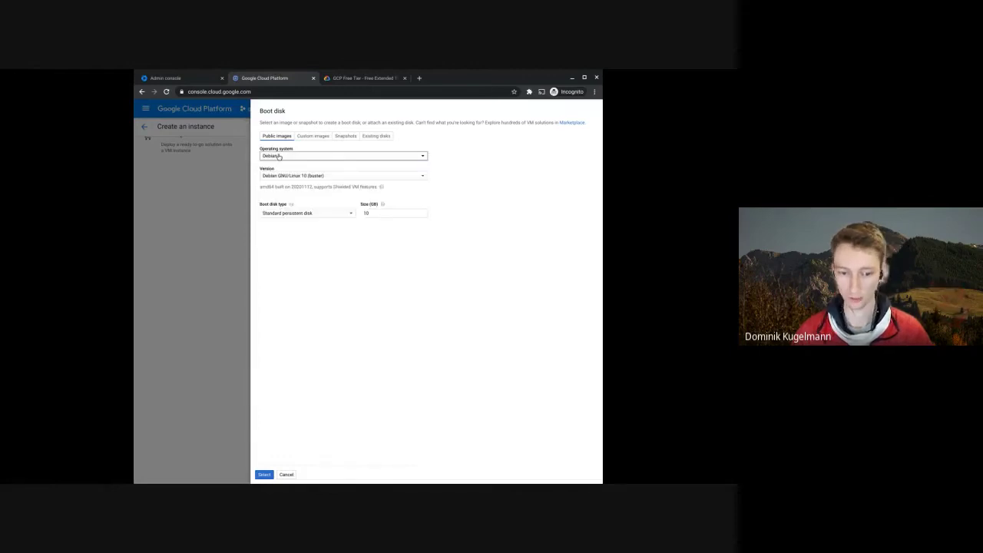
pyautogui.click(325, 177)
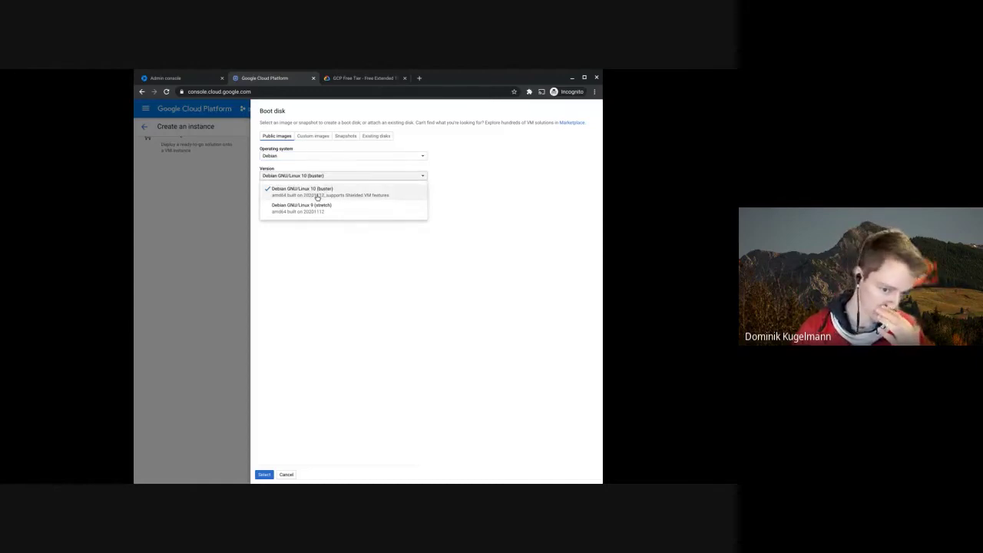
pyautogui.click(320, 197)
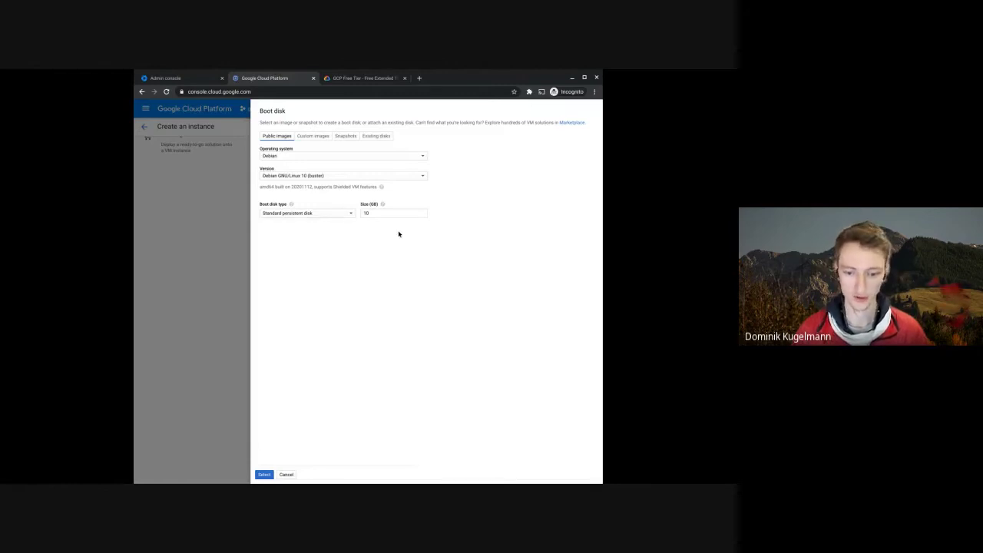
pyautogui.click(264, 474)
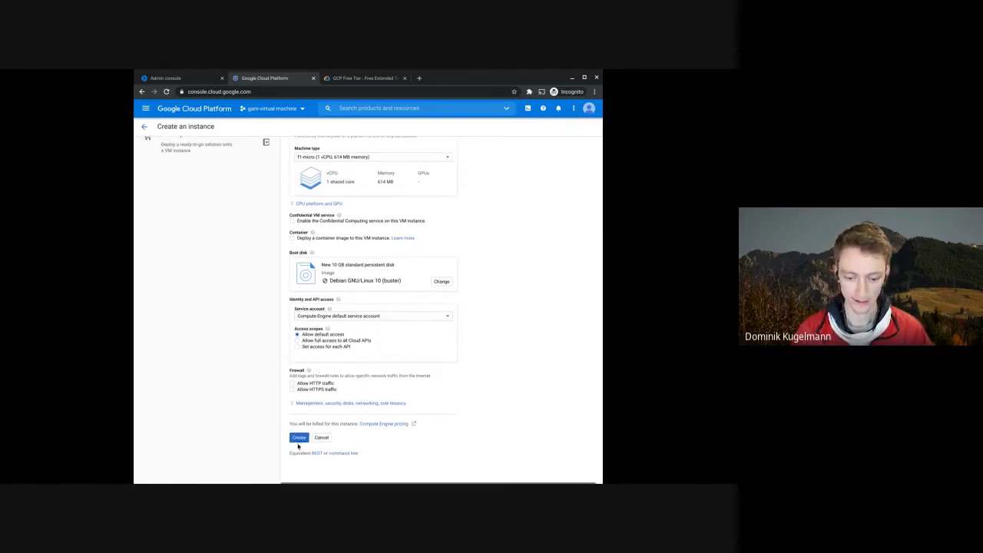
# - Create the gam-instance VM and close the Tutorial side panel
pyautogui.click(300, 439)
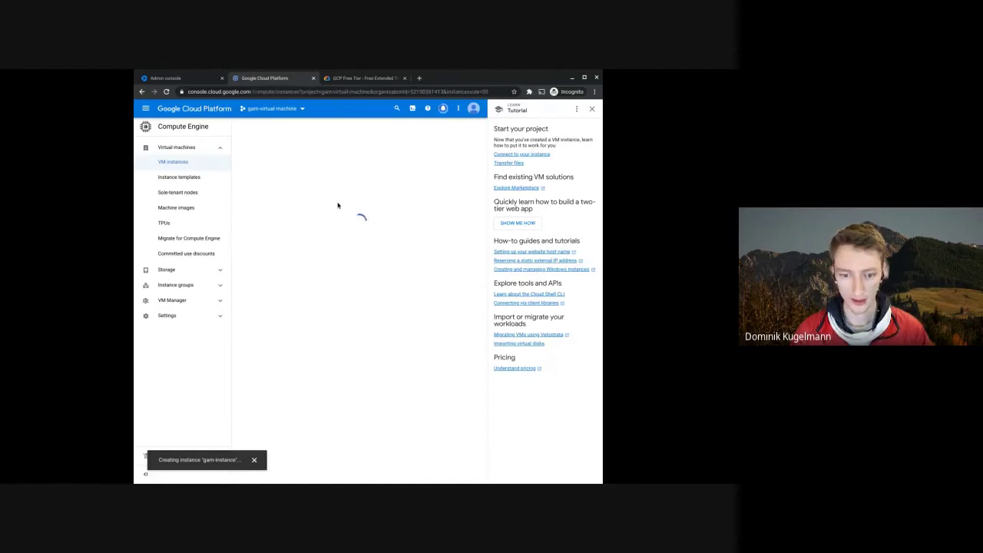
pyautogui.click(592, 108)
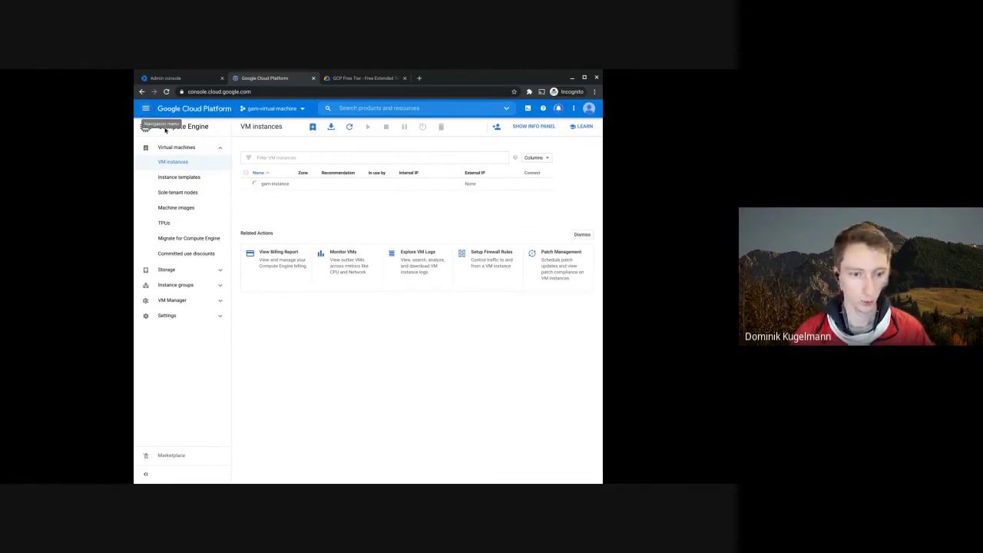
# - Browse the console's product navigation menu, then dismiss it back to VM instances
pyautogui.click(144, 109)
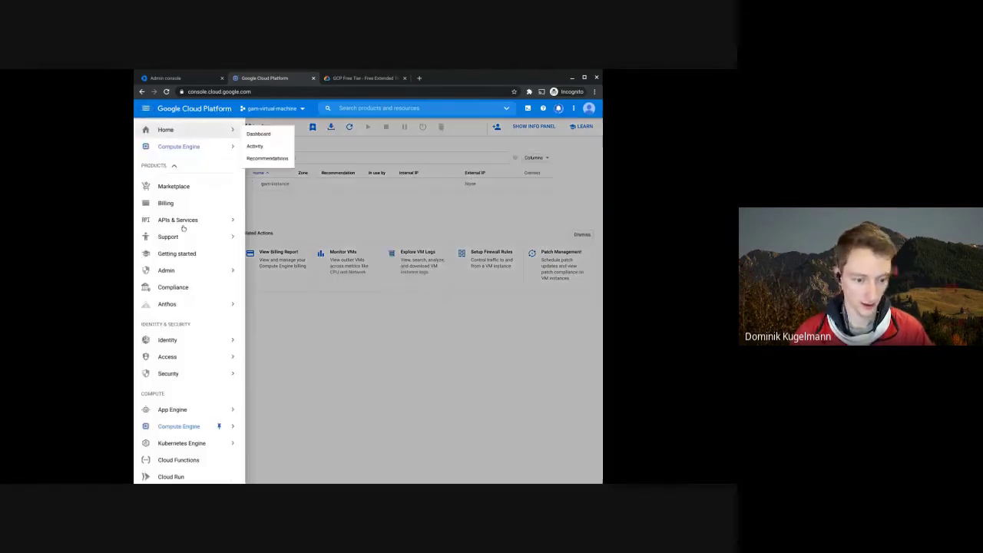
pyautogui.moveTo(182, 351)
pyautogui.scroll(-2, 202, 411)
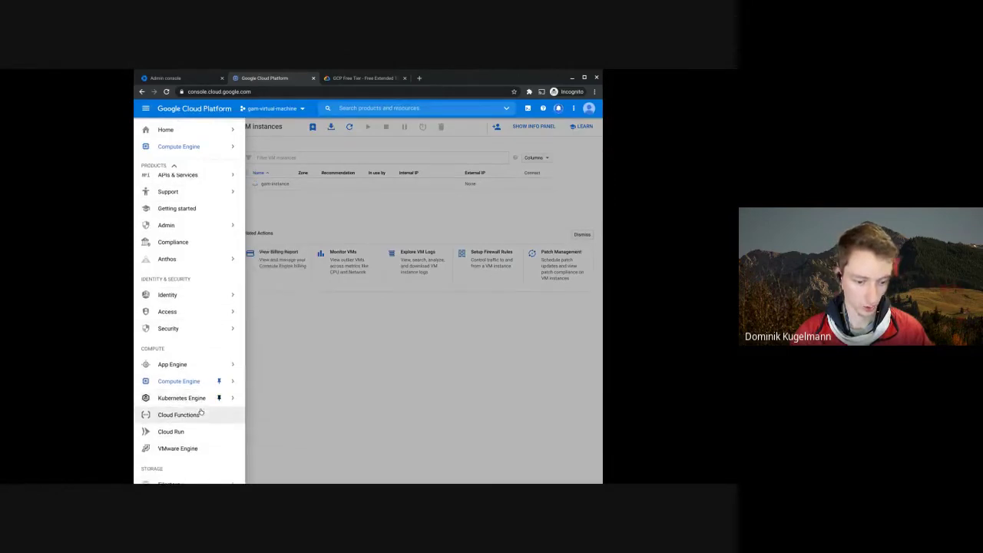
pyautogui.scroll(-4, 223, 436)
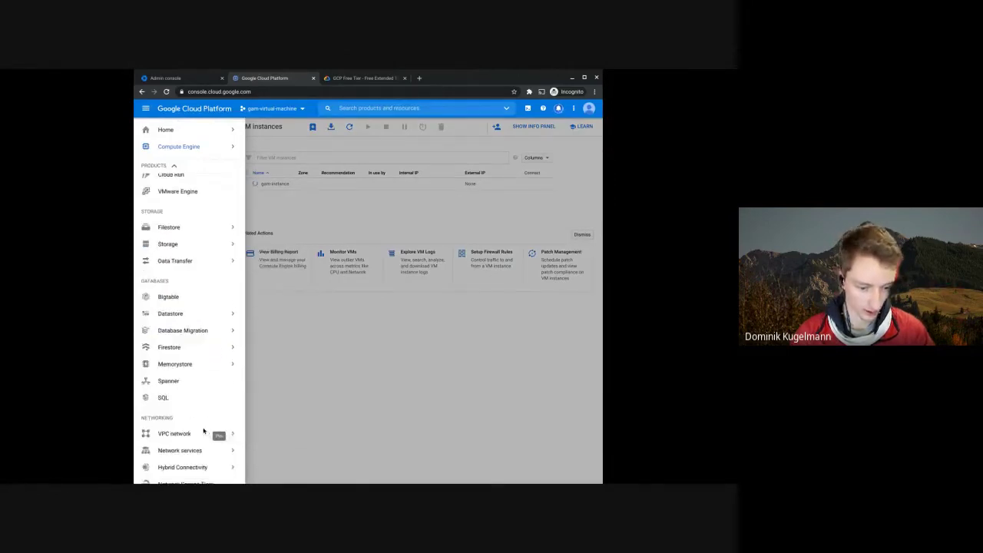
pyautogui.scroll(-1, 194, 431)
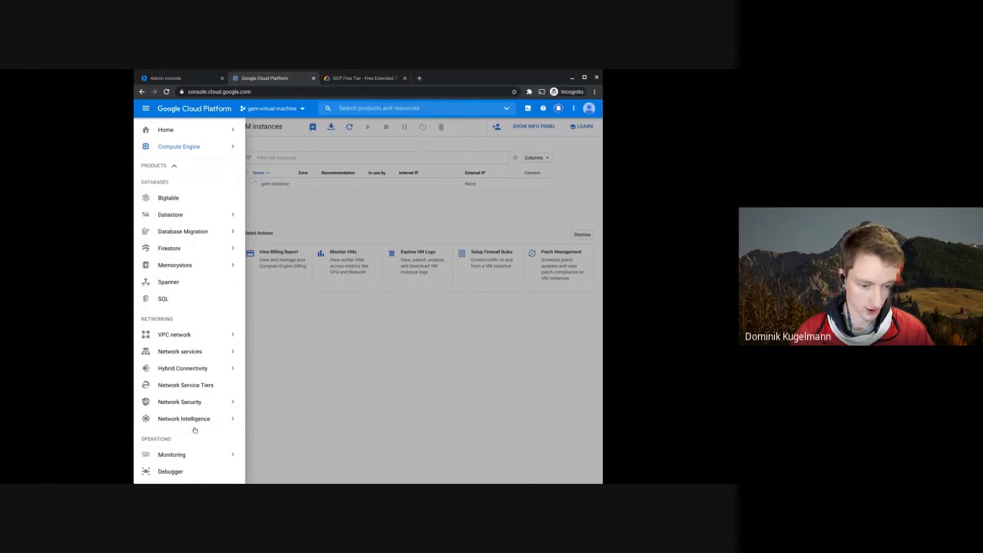
pyautogui.scroll(5, 184, 248)
pyautogui.scroll(2, 190, 247)
pyautogui.moveTo(196, 246)
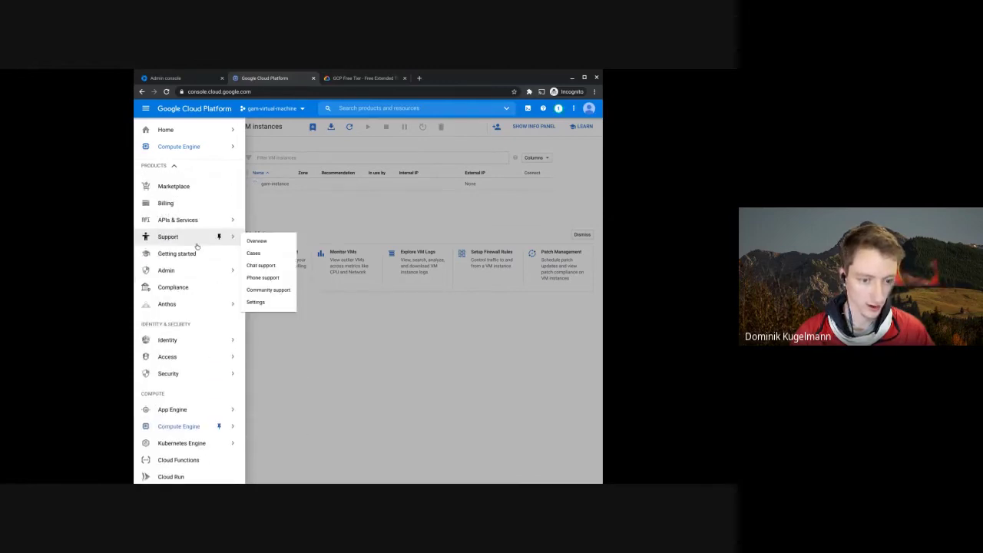
pyautogui.click(355, 366)
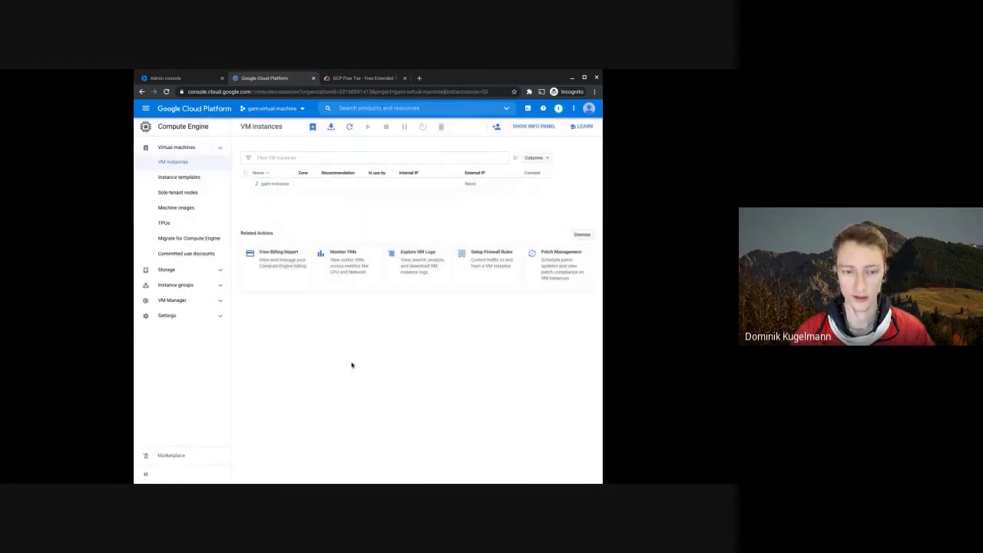
# - Open IAM under Access to see the gam-virtual-machine project's members and roles
pyautogui.click(145, 110)
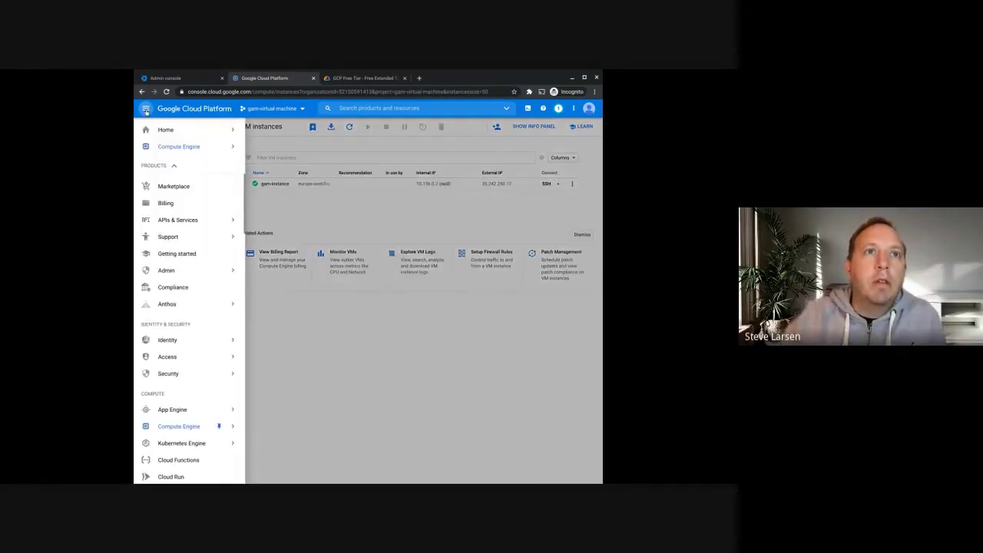
pyautogui.moveTo(214, 229)
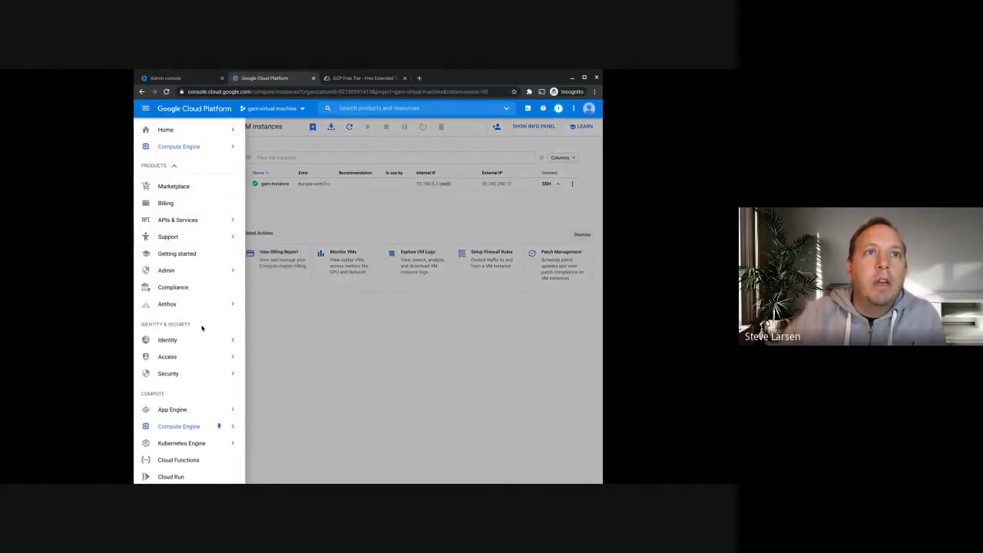
pyautogui.scroll(-2, 202, 328)
pyautogui.scroll(-1, 202, 329)
pyautogui.scroll(3, 202, 328)
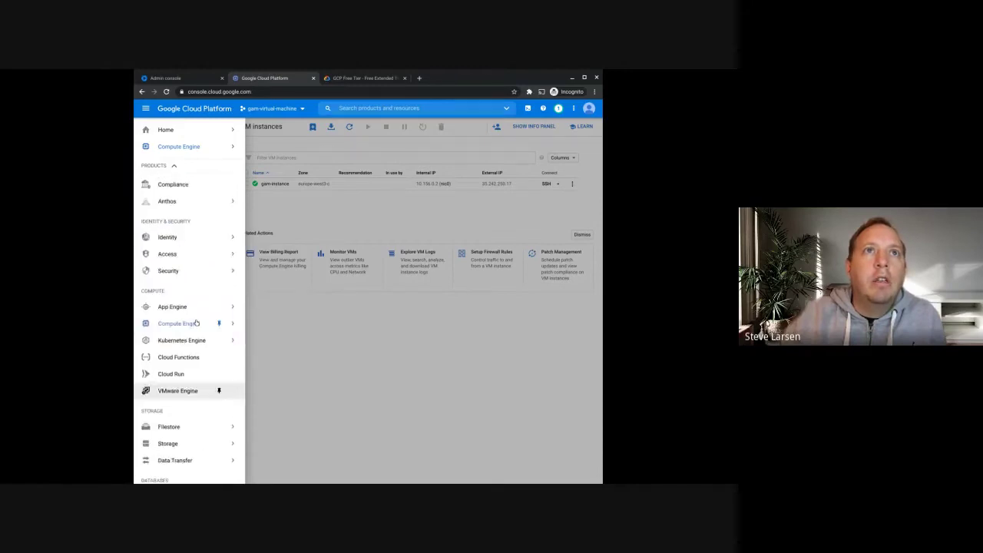
pyautogui.moveTo(185, 283)
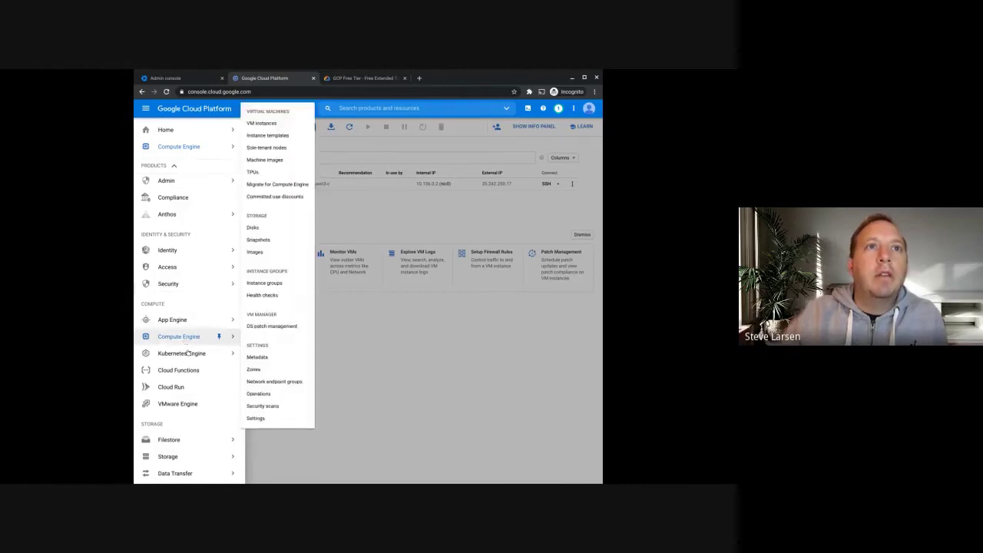
pyautogui.scroll(2, 186, 192)
pyautogui.scroll(-6, 179, 375)
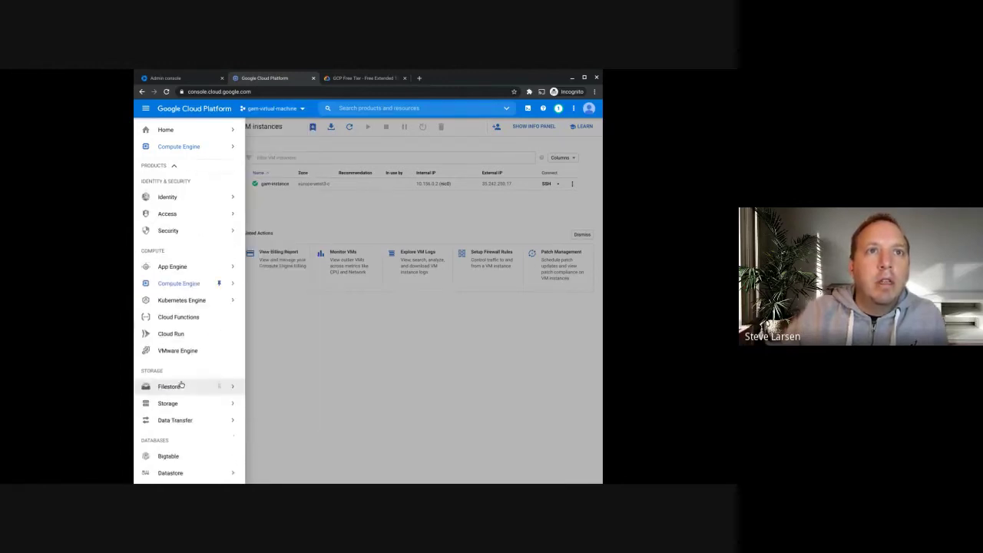
pyautogui.scroll(-5, 190, 386)
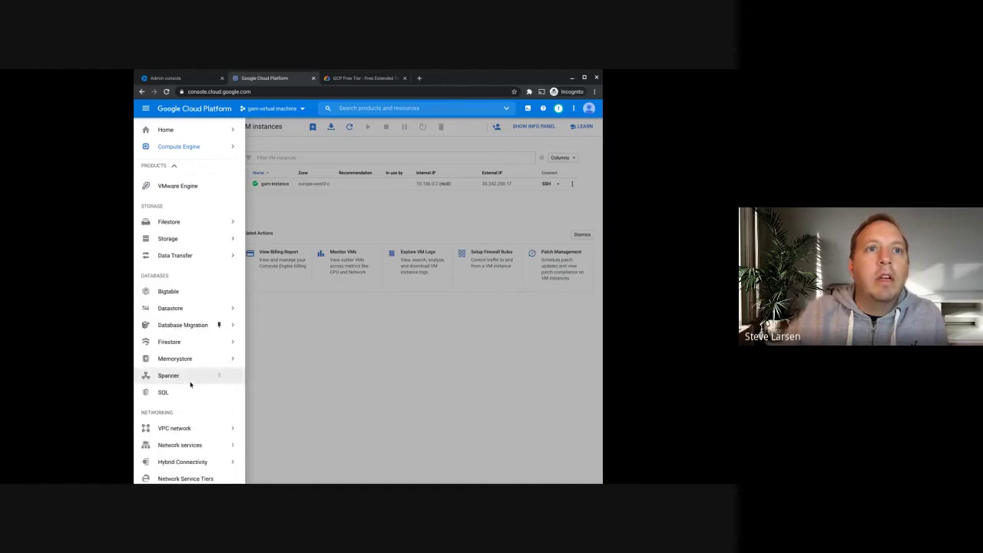
pyautogui.scroll(10, 190, 390)
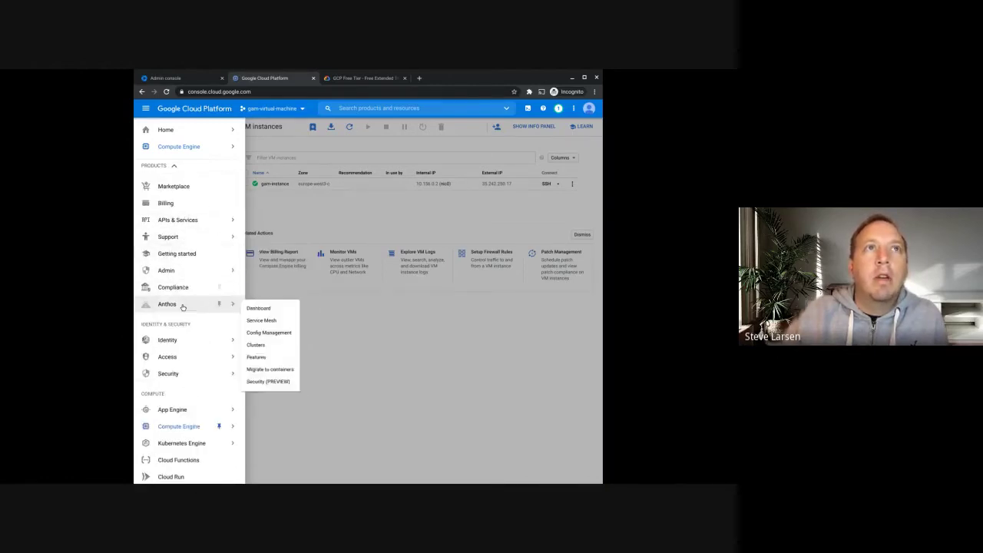
pyautogui.moveTo(192, 247)
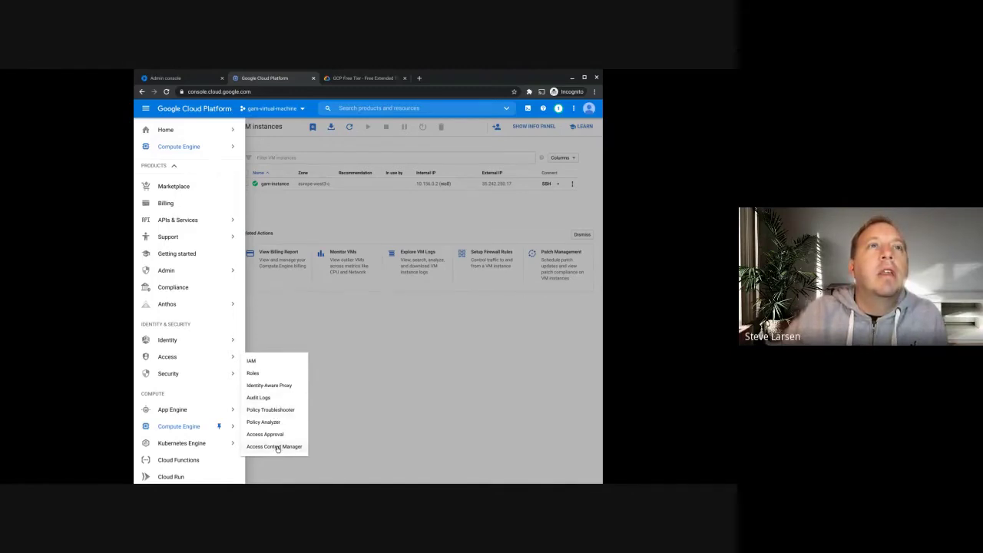
pyautogui.click(276, 363)
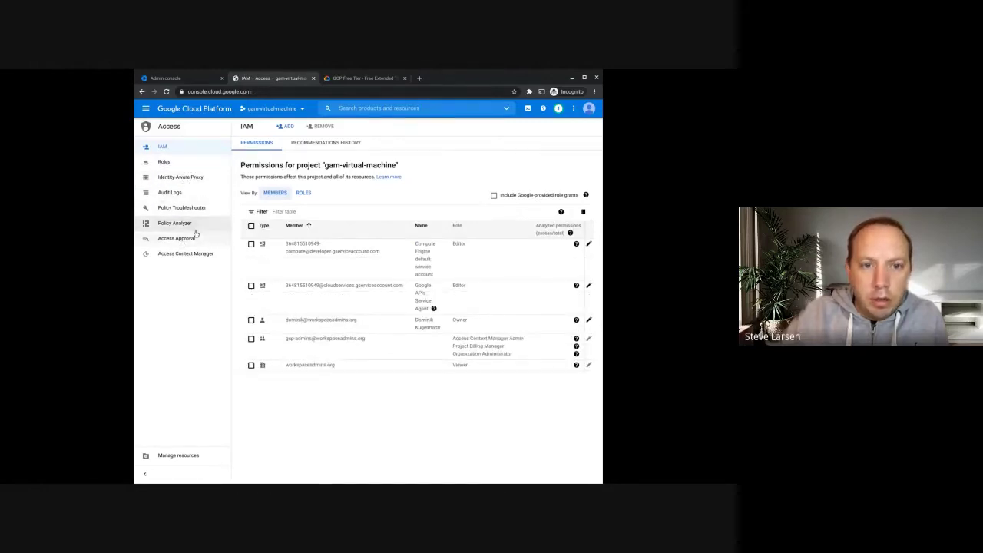
# - Switch the IAM page's scope from the project to the workspaceadmins.org organization
pyautogui.click(276, 108)
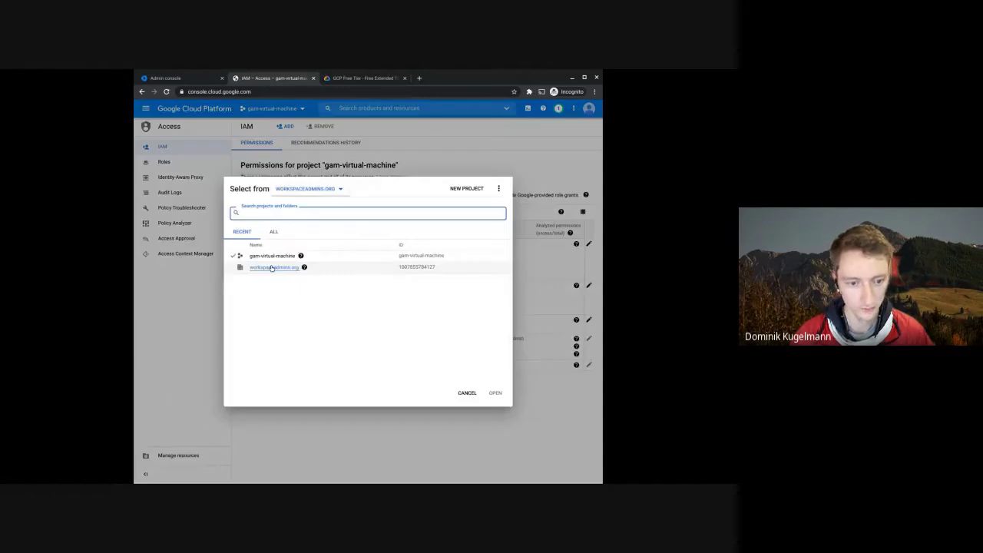
pyautogui.click(271, 268)
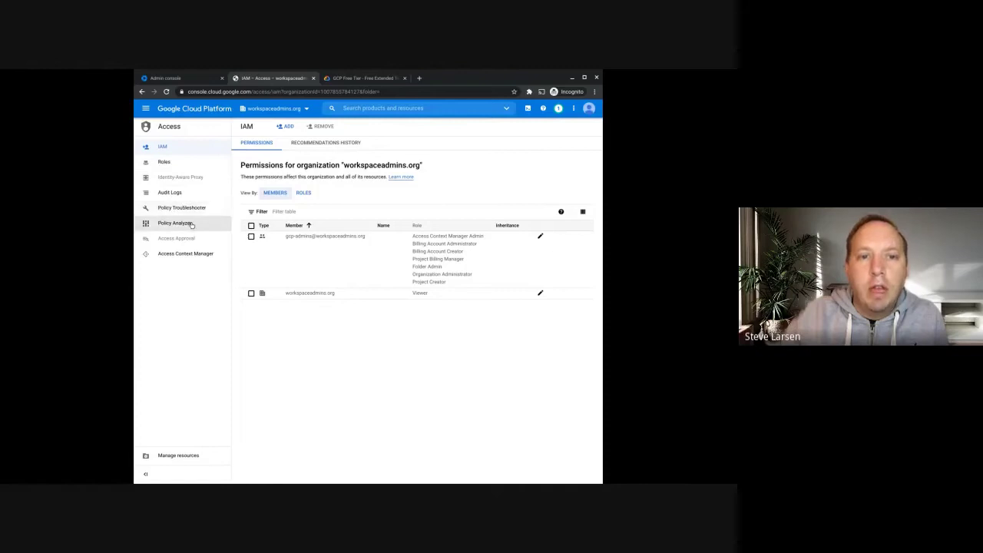
pyautogui.click(145, 109)
pyautogui.moveTo(191, 366)
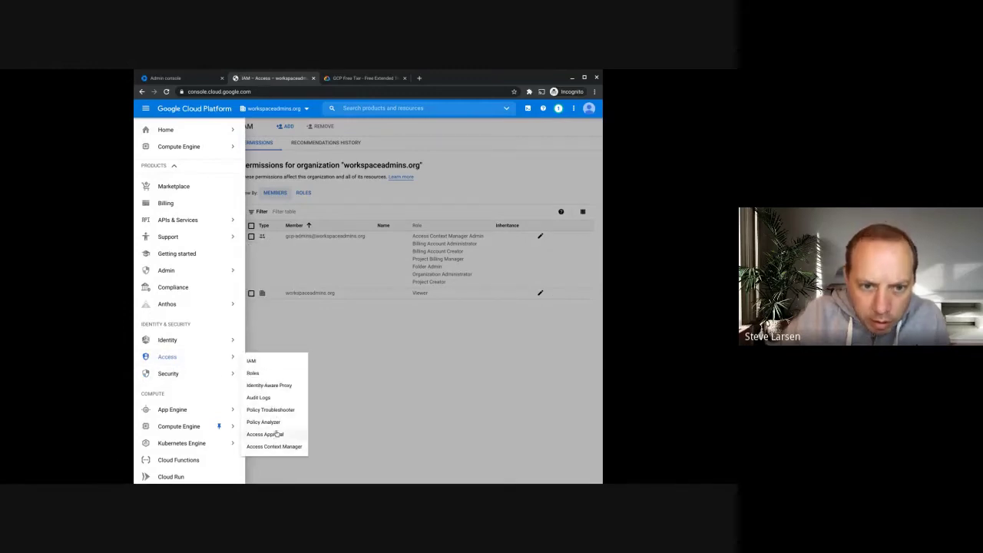
pyautogui.moveTo(198, 341)
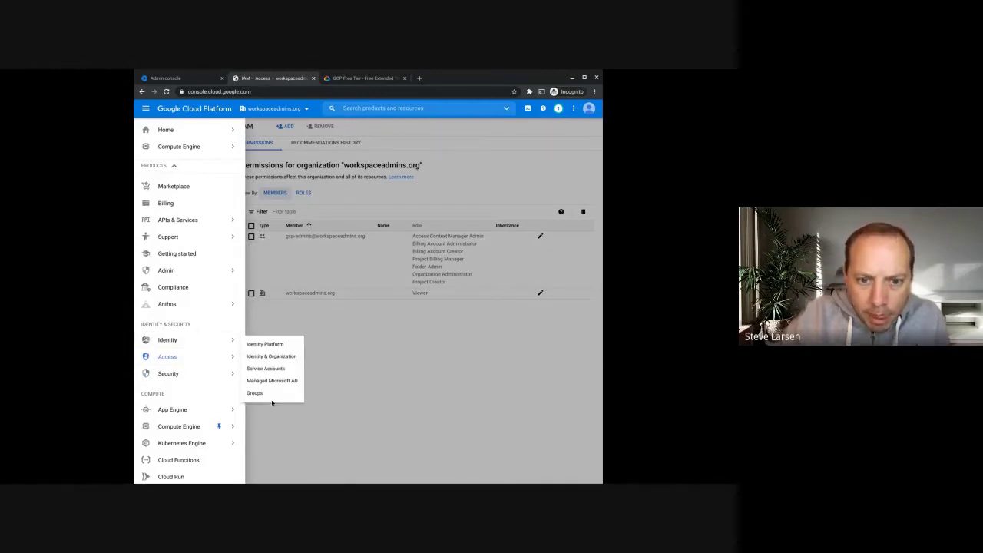
# - View workspaceadmins.org's Identity & Organization page, showing signup completed Dec 12, 2020
pyautogui.click(278, 355)
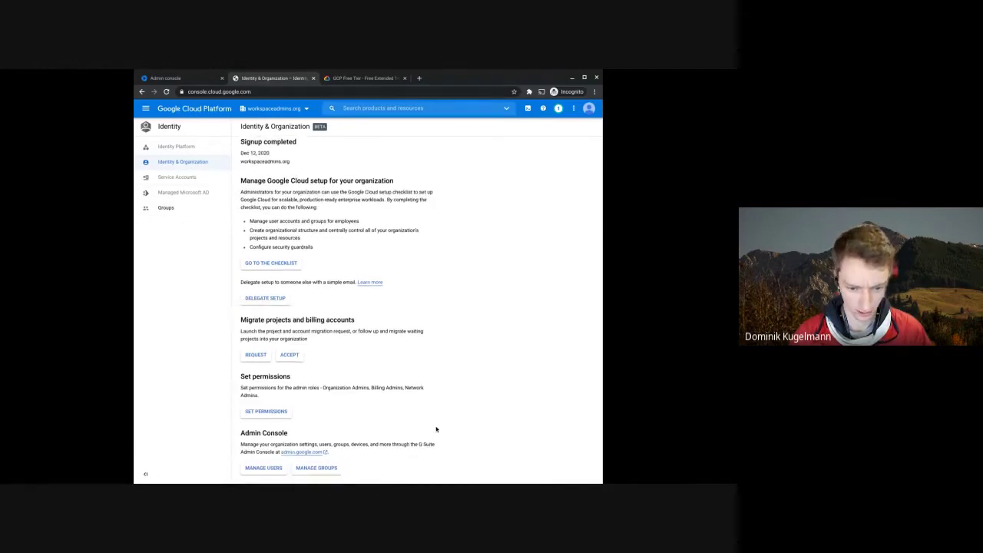
pyautogui.scroll(1, 280, 192)
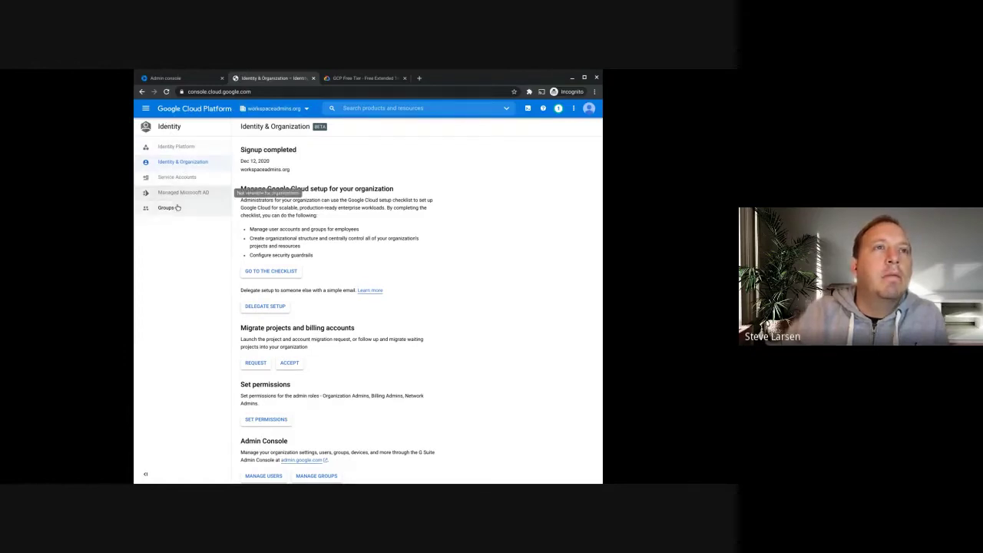
pyautogui.click(145, 108)
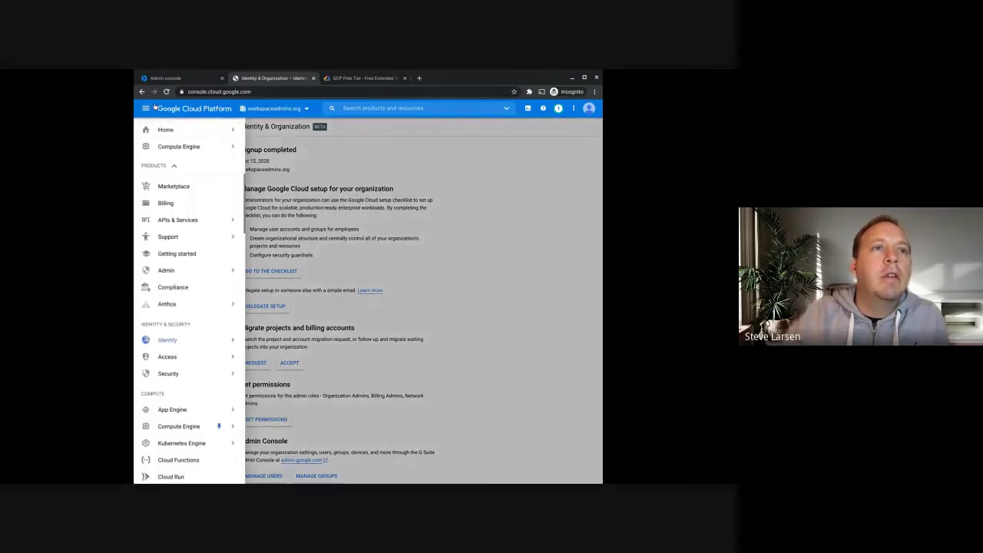
pyautogui.moveTo(192, 340)
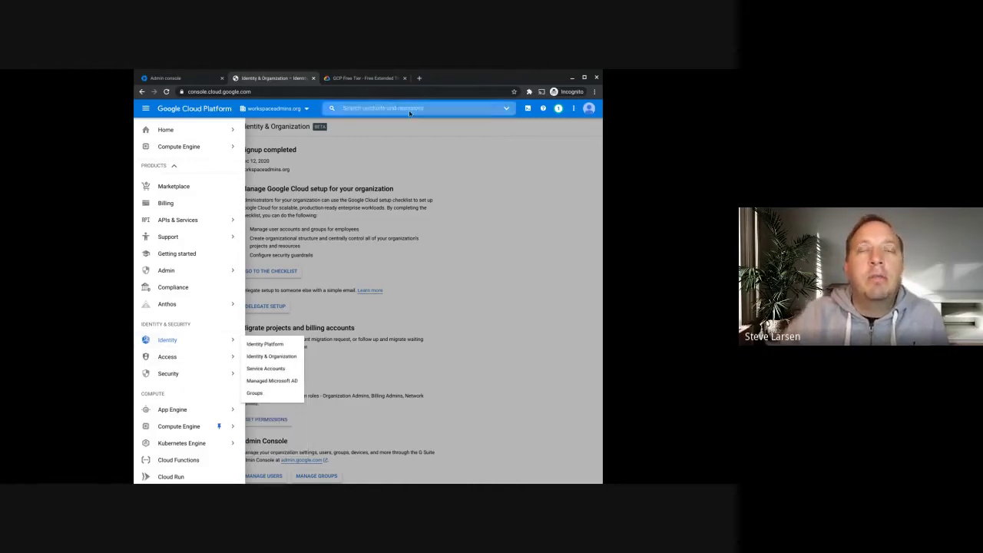
# - Replace the URL path with iam-admin/orgpolicies/list to load the organization policies
pyautogui.click(313, 92)
pyautogui.click(276, 91)
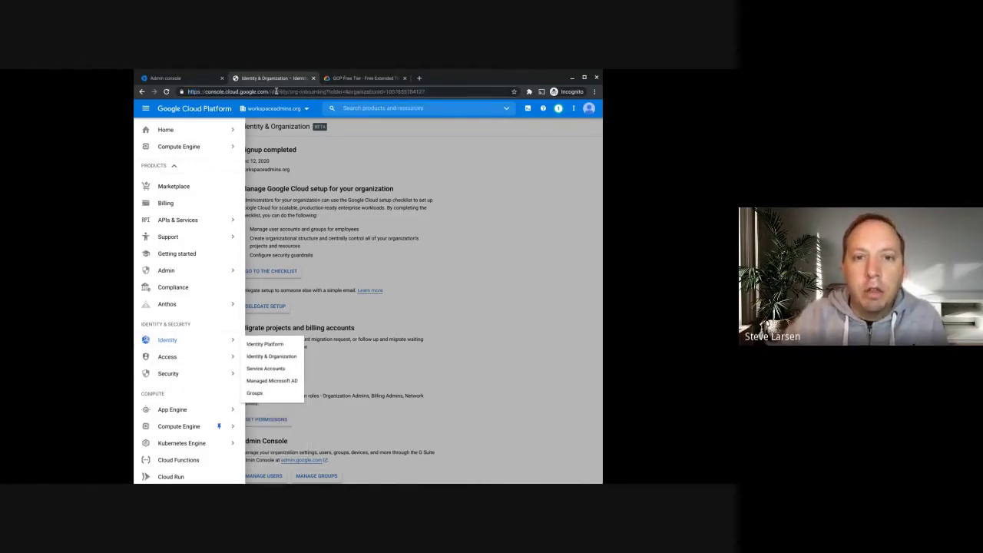
pyautogui.moveTo(275, 91); pyautogui.dragTo(516, 99)
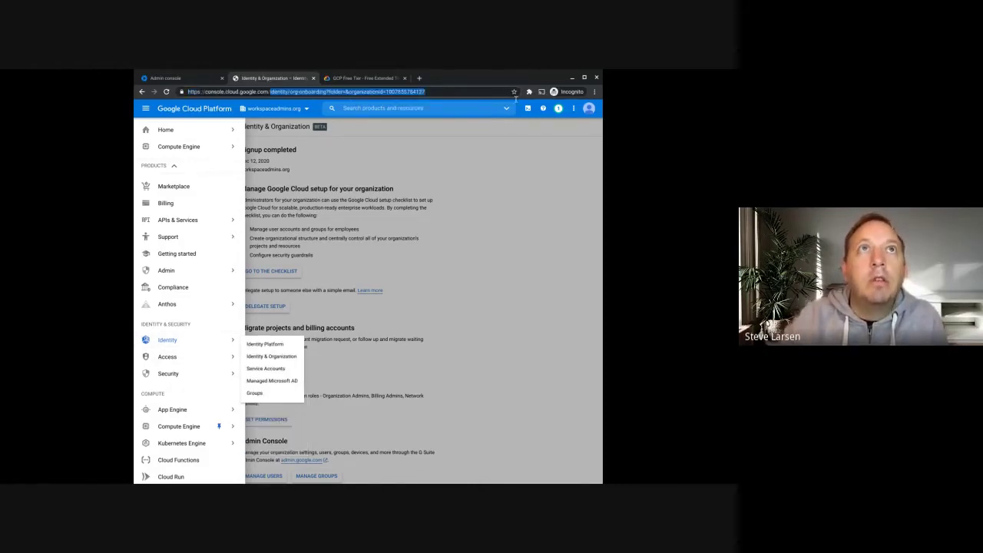
pyautogui.press('BackSpace')
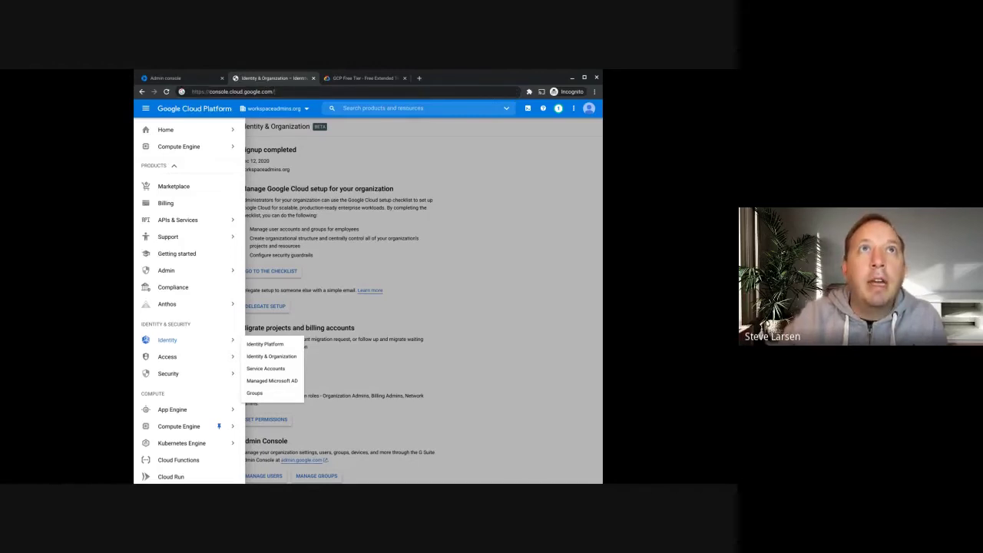
pyautogui.write('iam-admin/org')
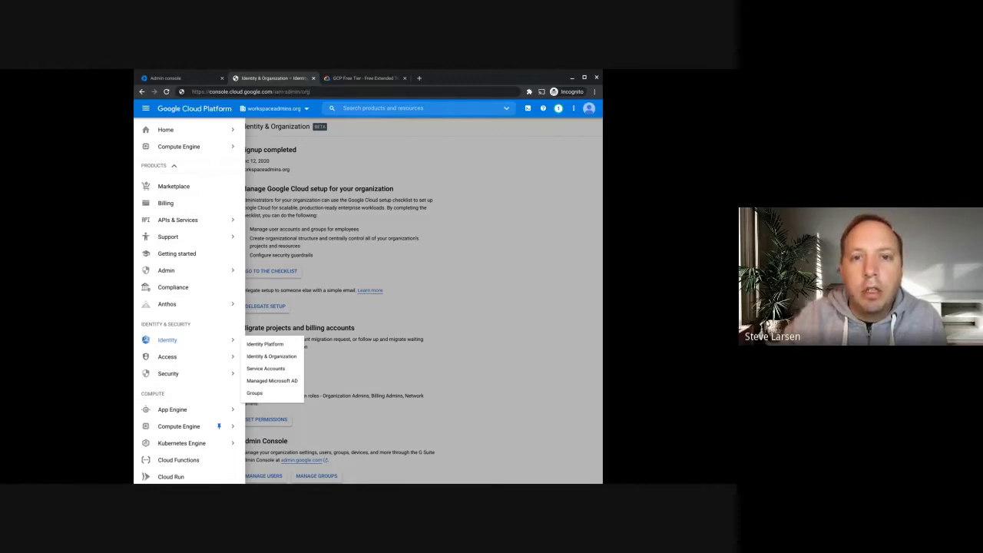
pyautogui.write('pol')
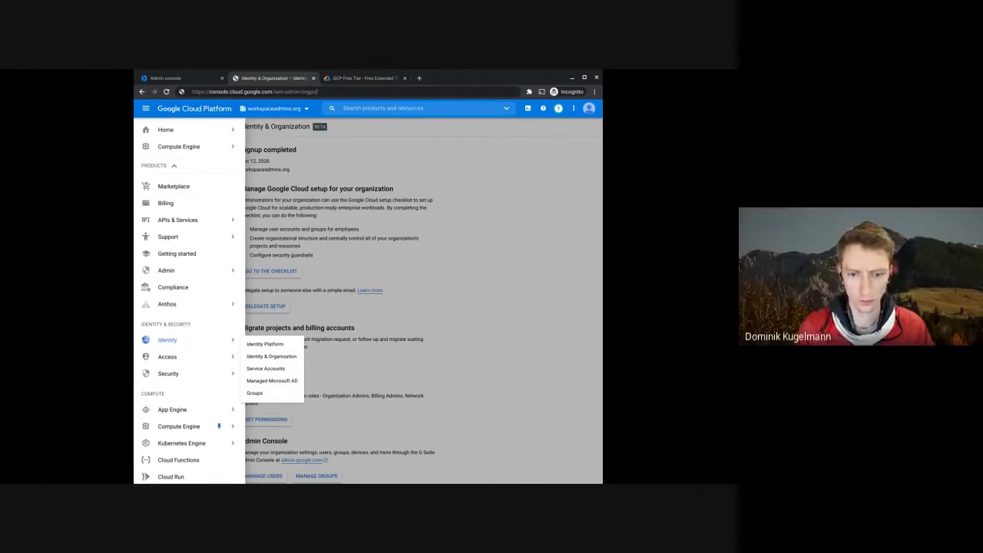
pyautogui.write('i')
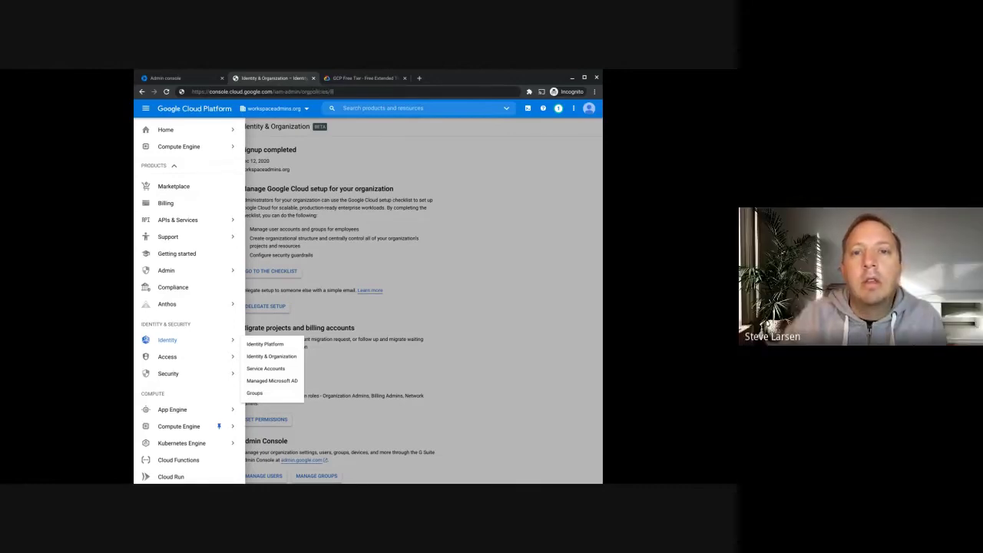
pyautogui.write('cies/list')
pyautogui.press('Return')
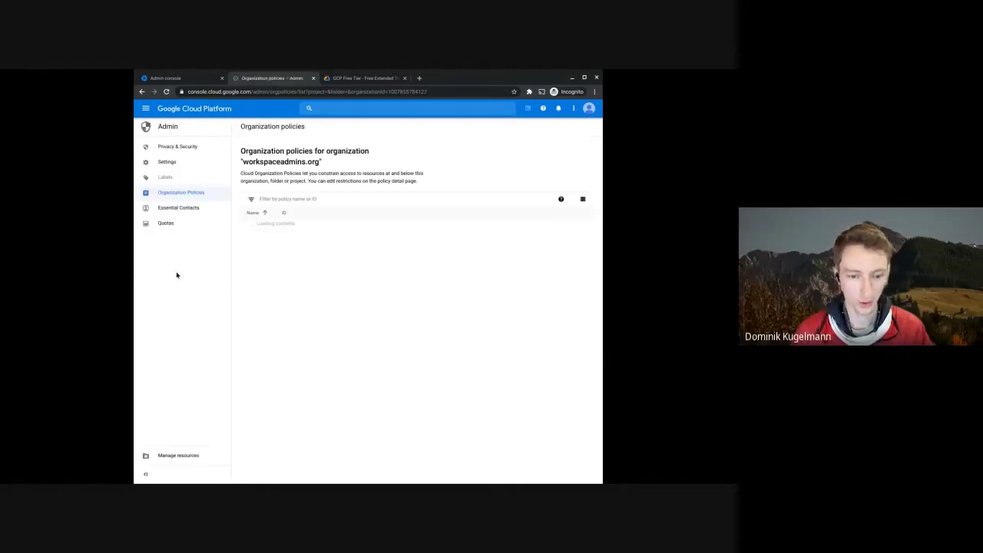
# - View the Require OS Login policy, which is Not enforced, and switch to project gam-virtual-machine
pyautogui.scroll(-5, 367, 257)
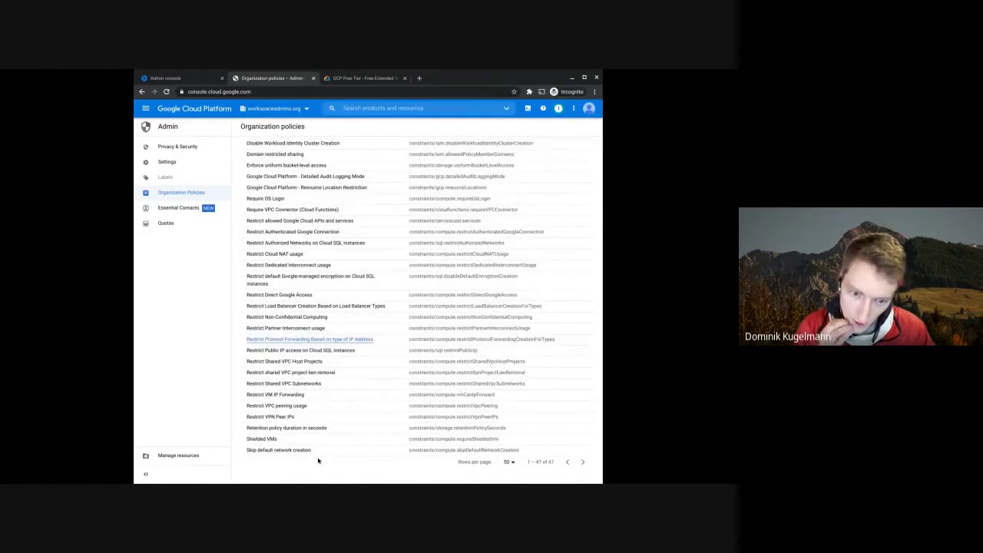
pyautogui.click(274, 201)
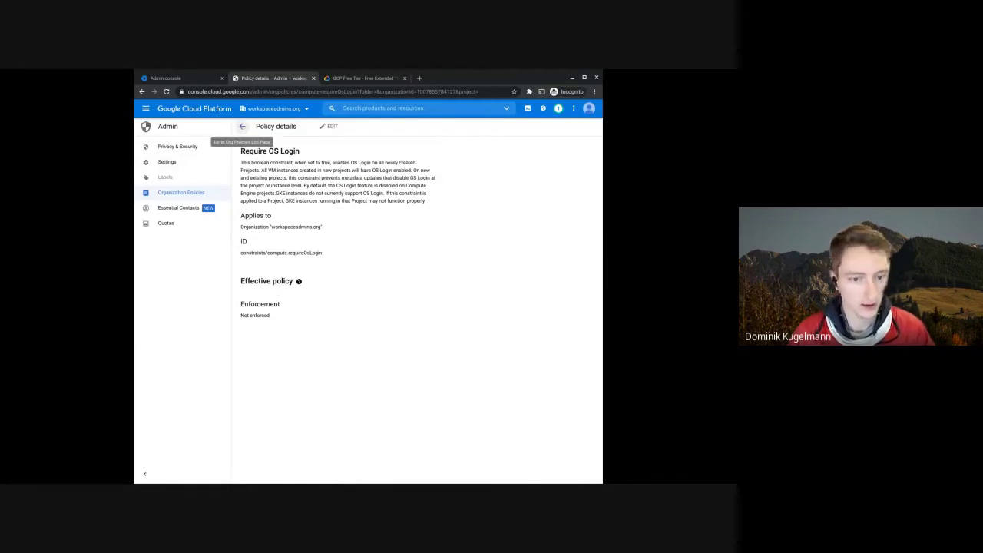
pyautogui.click(274, 108)
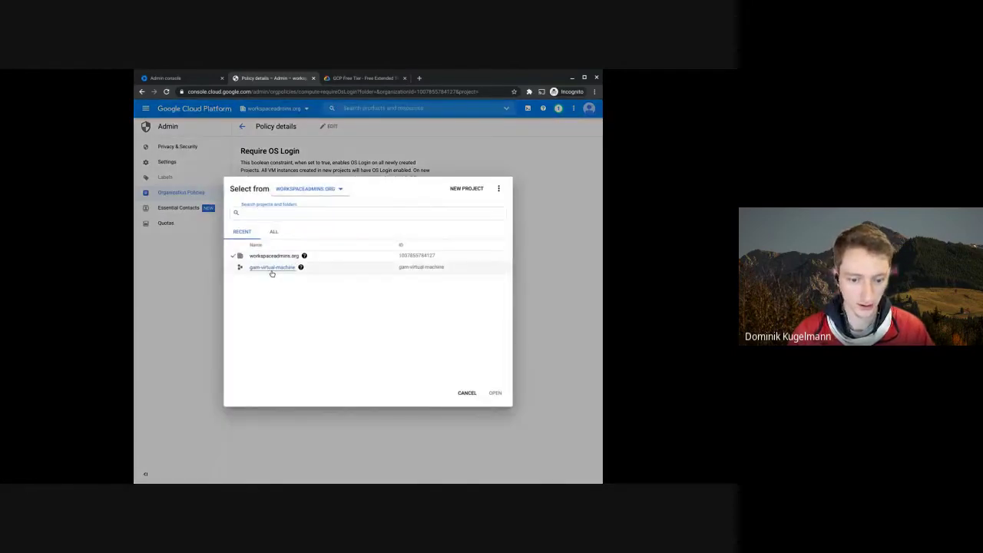
pyautogui.click(271, 267)
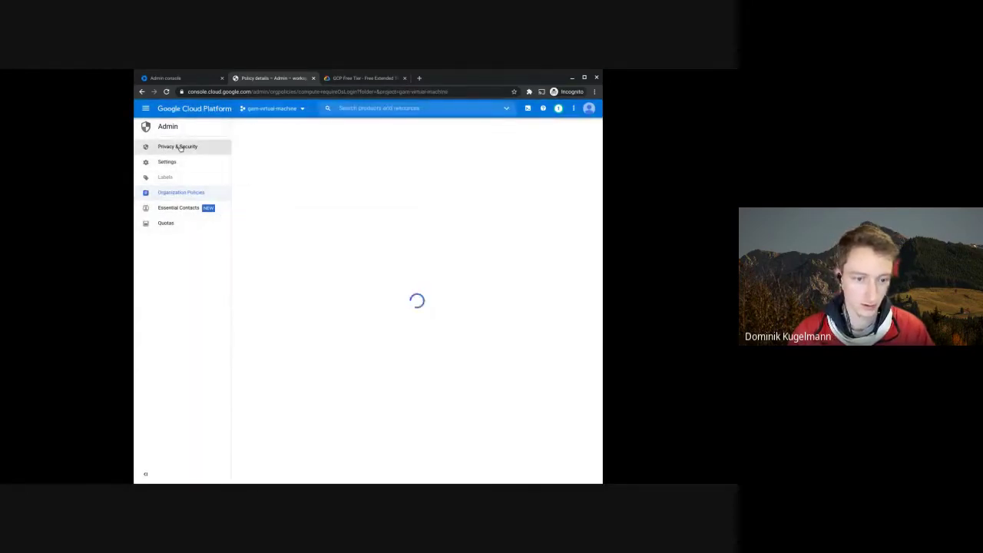
# - Go to Admin > Manage resources to list workspaceadmins.org and its gam-virtual-machine project
pyautogui.click(145, 108)
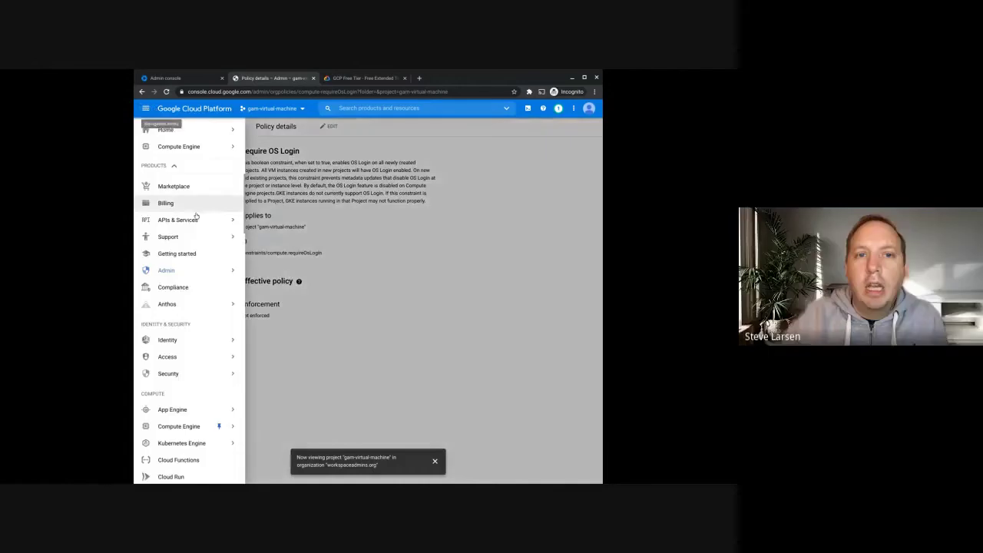
pyautogui.moveTo(193, 271)
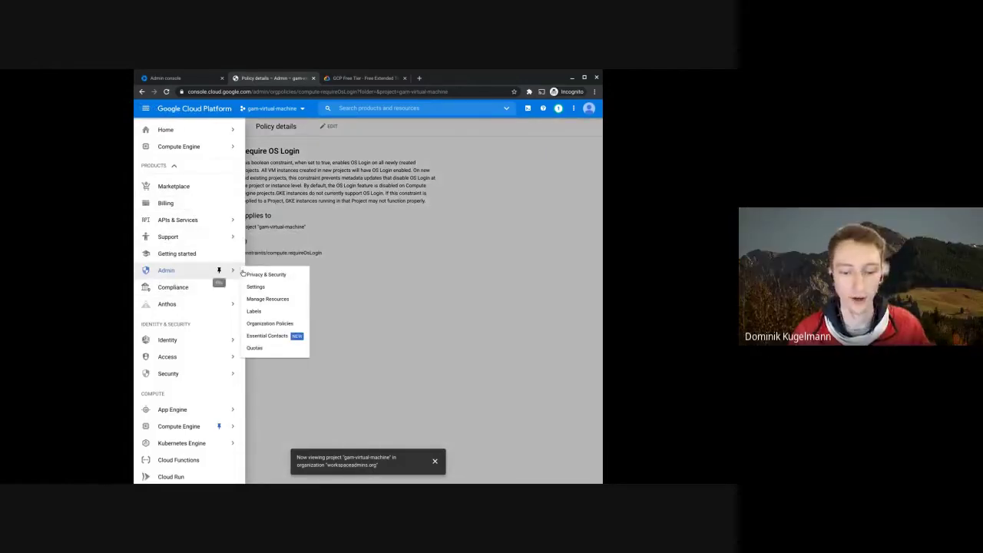
pyautogui.click(281, 299)
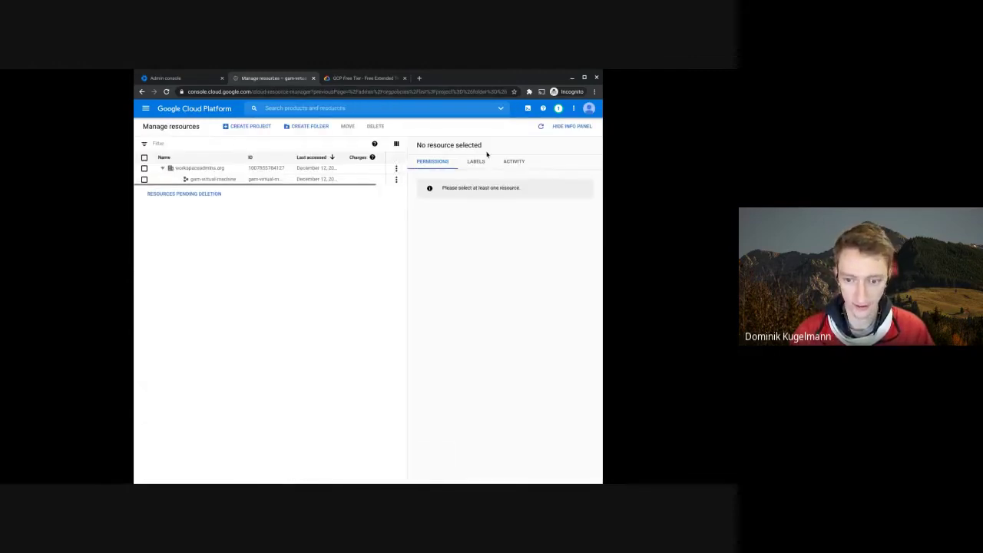
# - Add and save the label require-os-login: true on gam-virtual-machine, replacing the invalid key
pyautogui.click(144, 179)
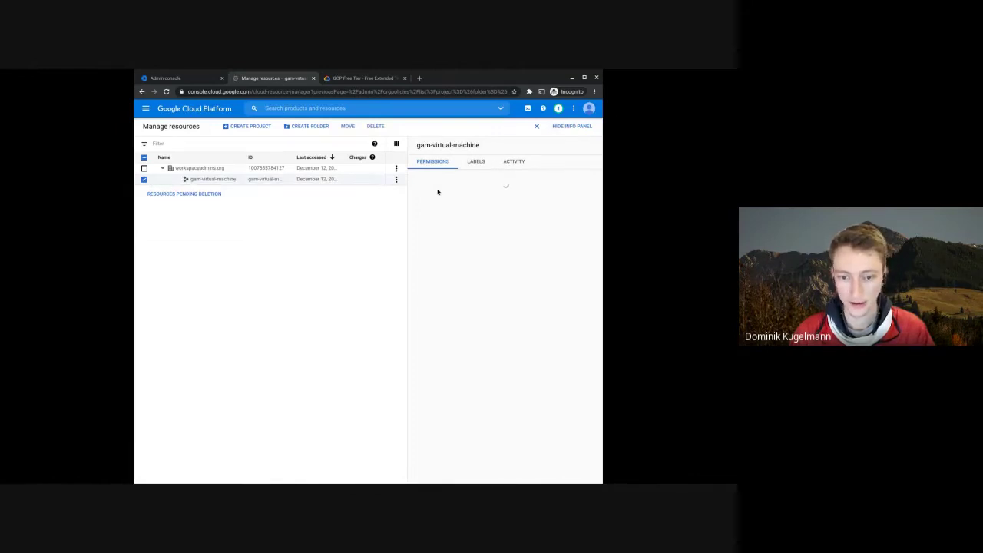
pyautogui.click(477, 162)
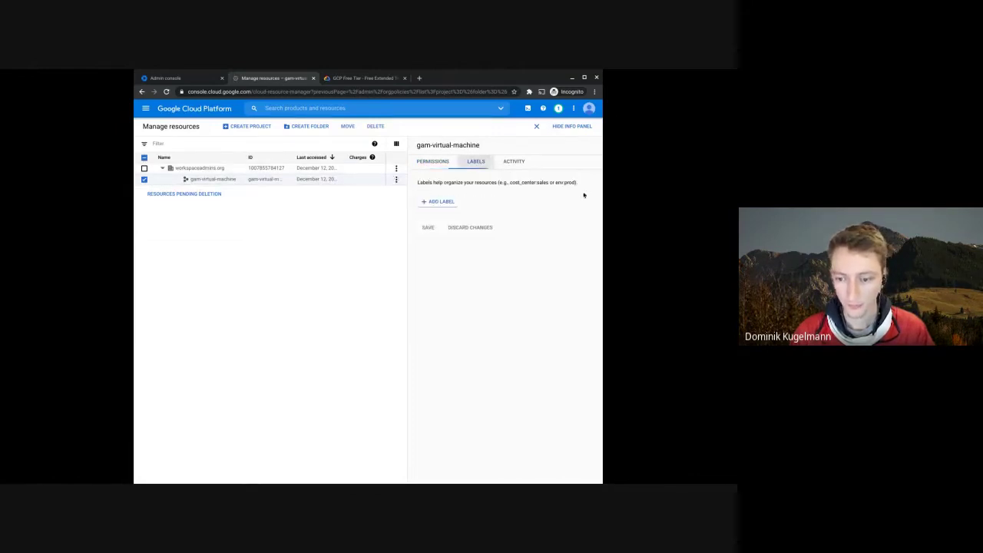
pyautogui.click(439, 204)
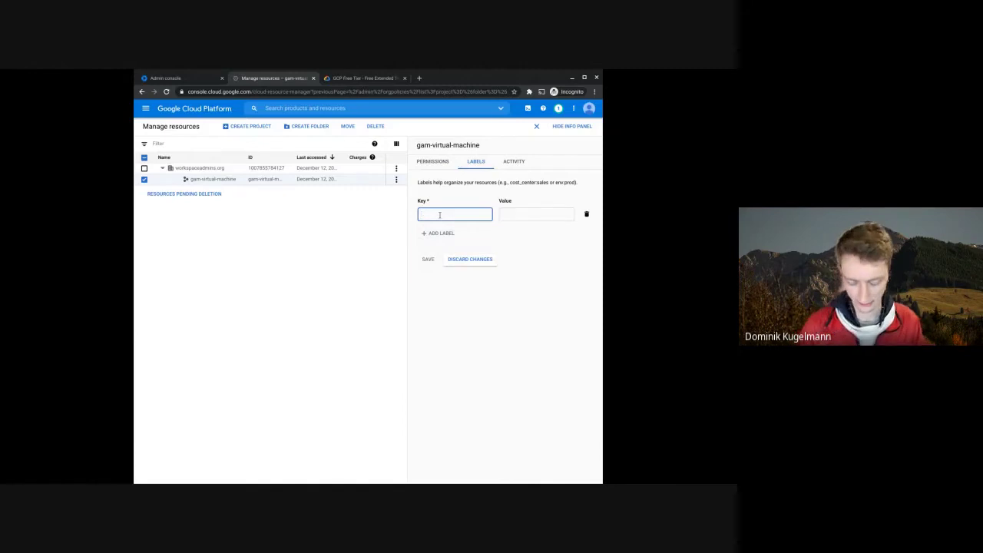
pyautogui.write('require')
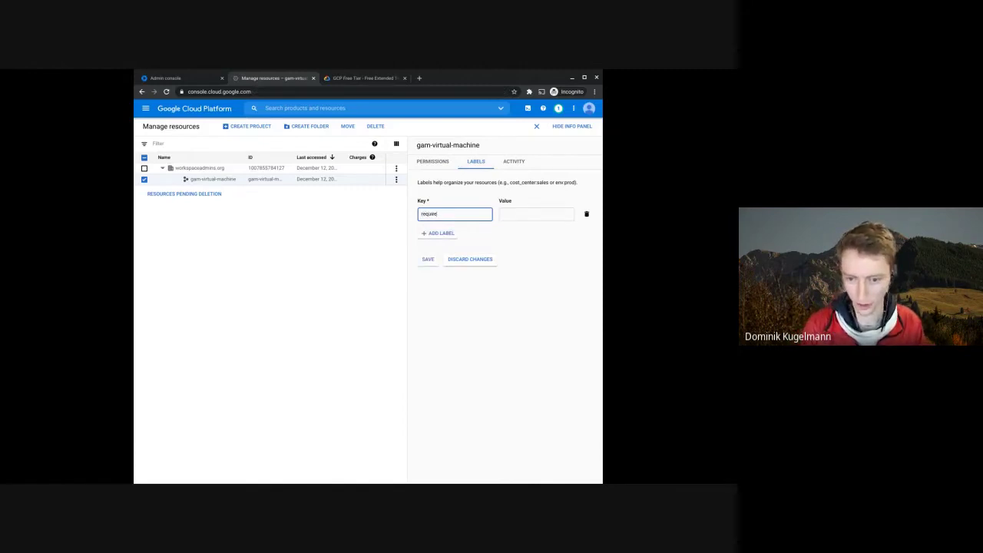
pyautogui.write('d')
pyautogui.write('SLo')
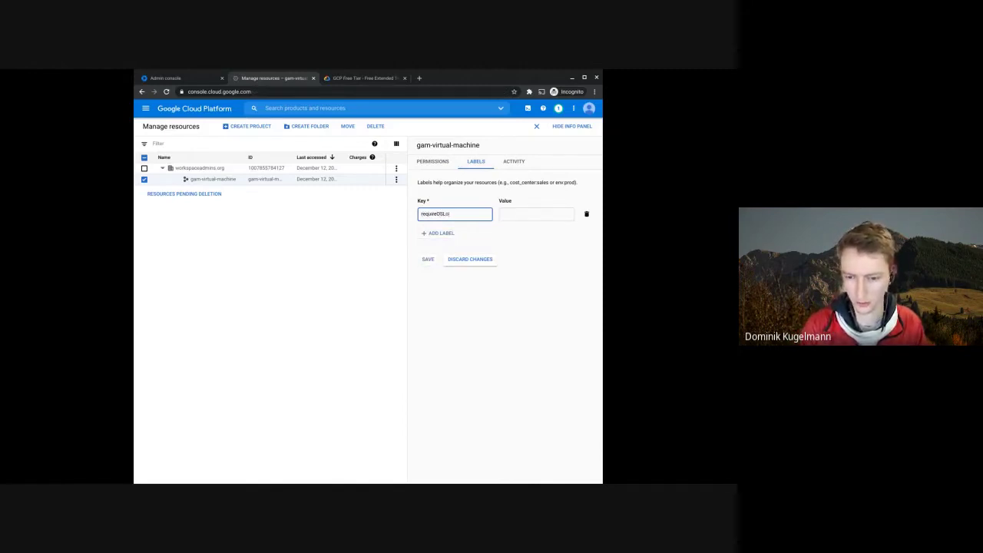
pyautogui.write('gin')
pyautogui.press('Tab')
pyautogui.write('true')
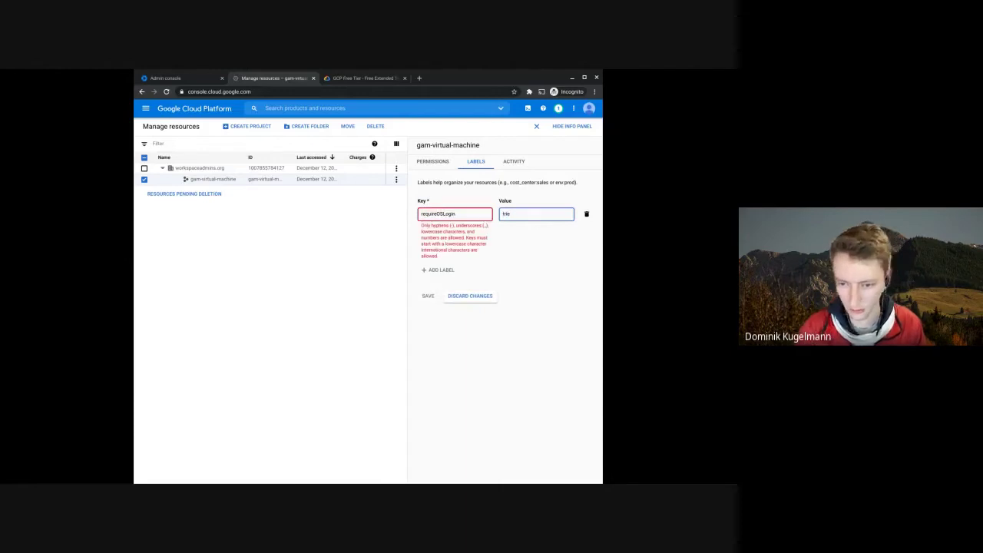
pyautogui.doubleClick(461, 214)
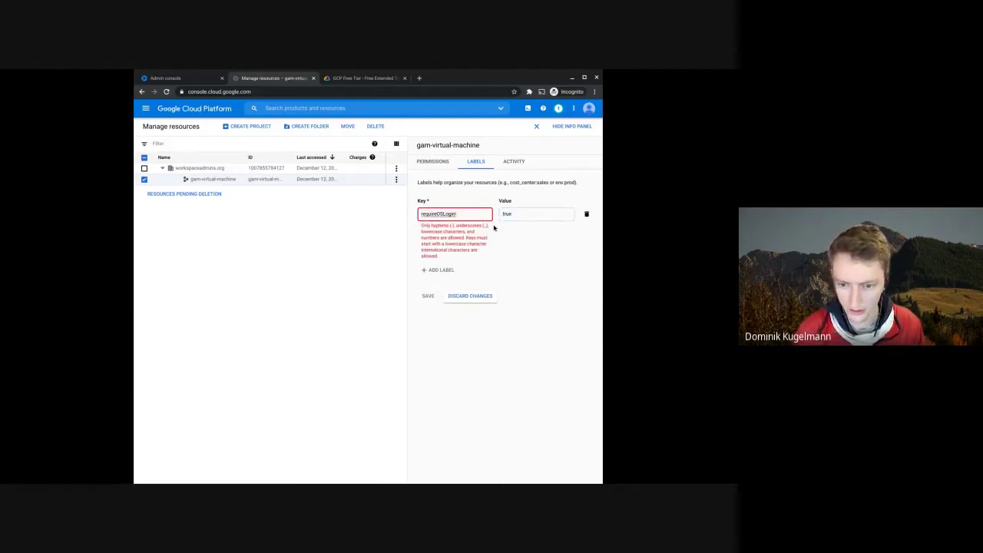
pyautogui.press('BackSpace')
pyautogui.hotkey('ctrl', 'a')
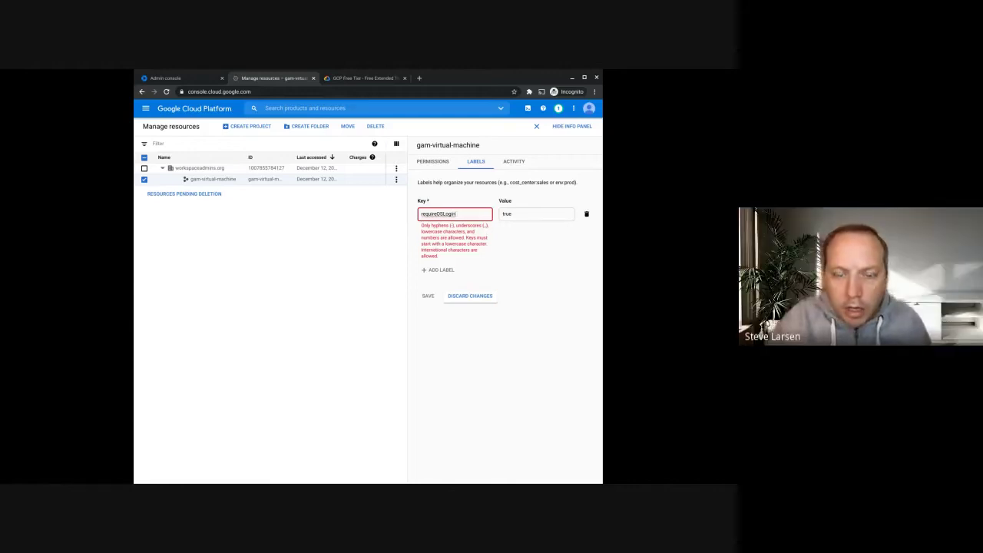
pyautogui.press('BackSpace')
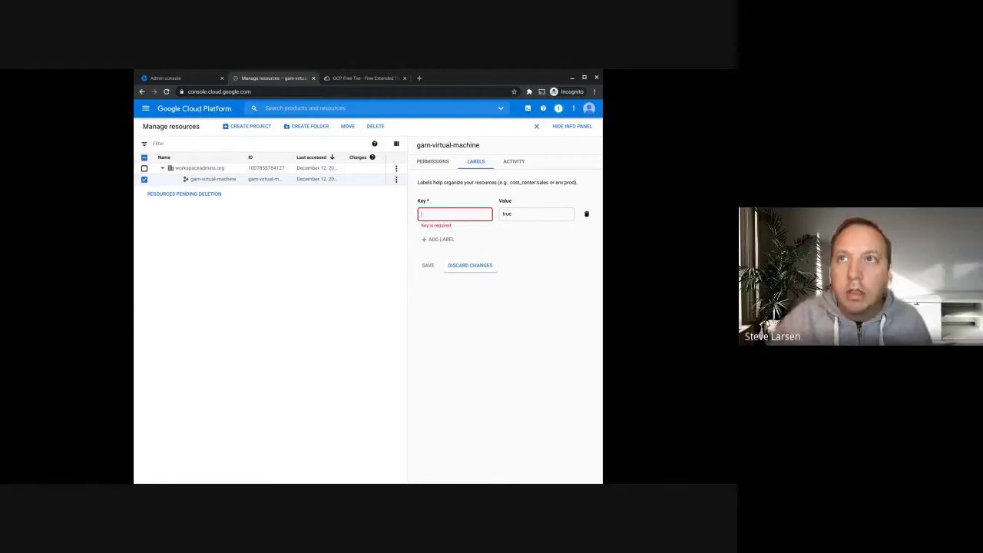
pyautogui.write('req')
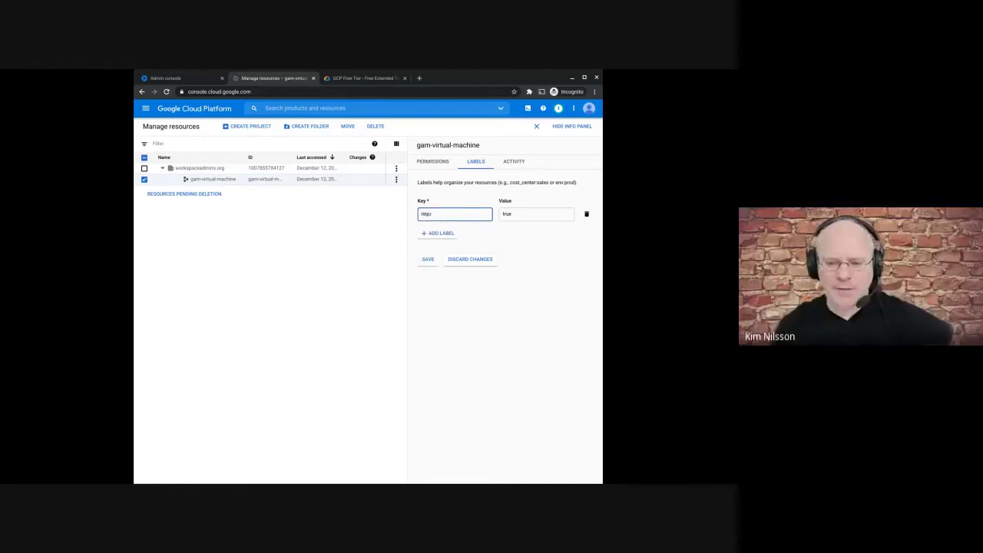
pyautogui.write('u')
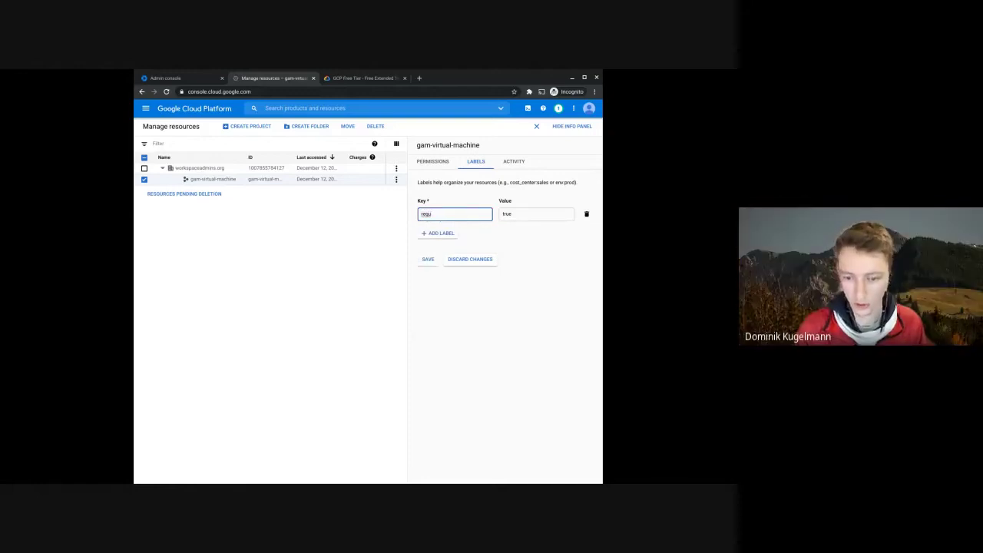
pyautogui.write('ire')
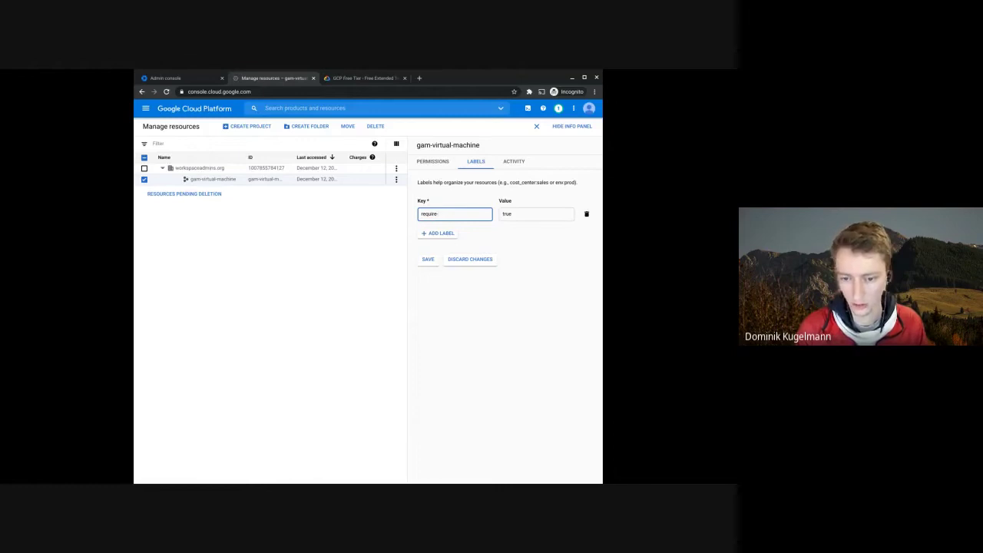
pyautogui.write('-os-login')
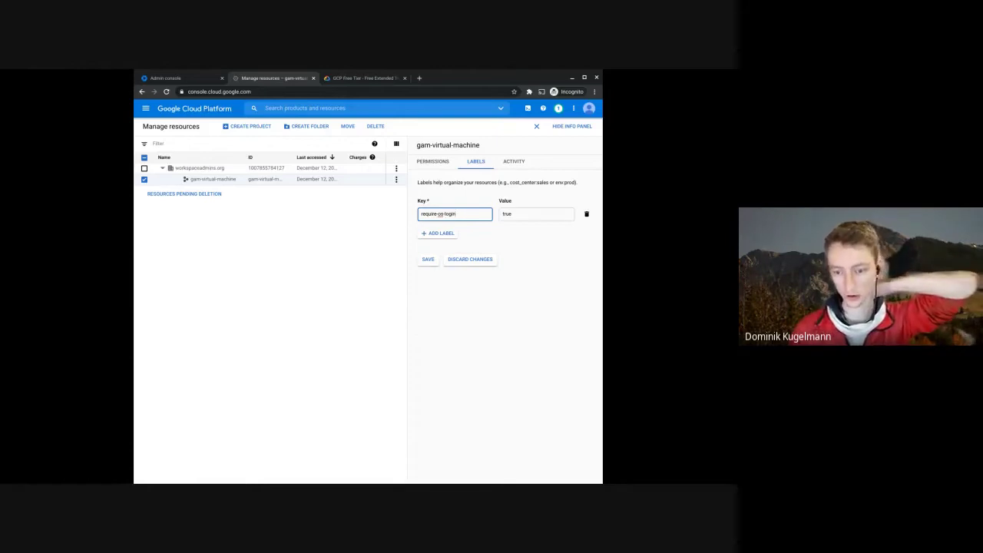
pyautogui.click(428, 259)
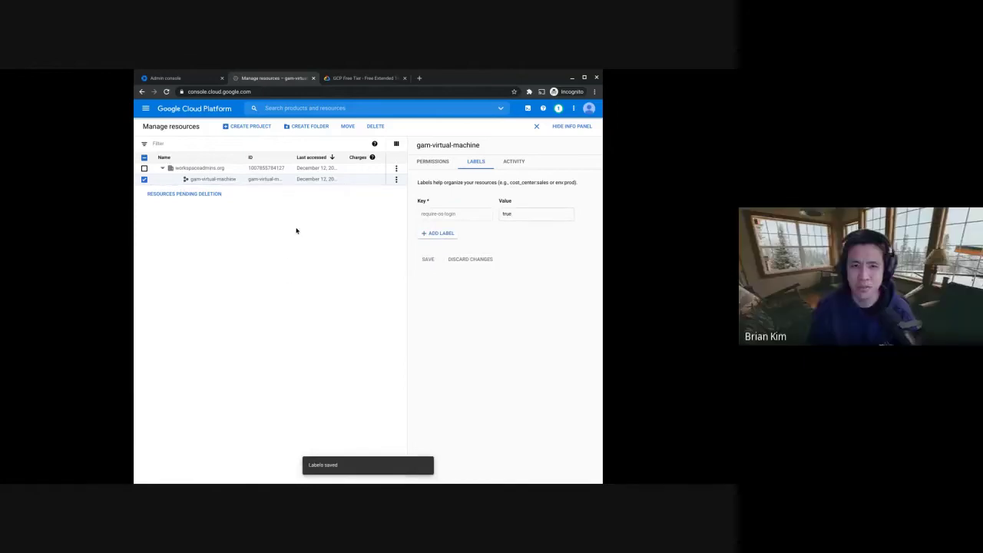
# - Add and save a second label, enable-os-login: true
pyautogui.click(446, 235)
pyautogui.write('e')
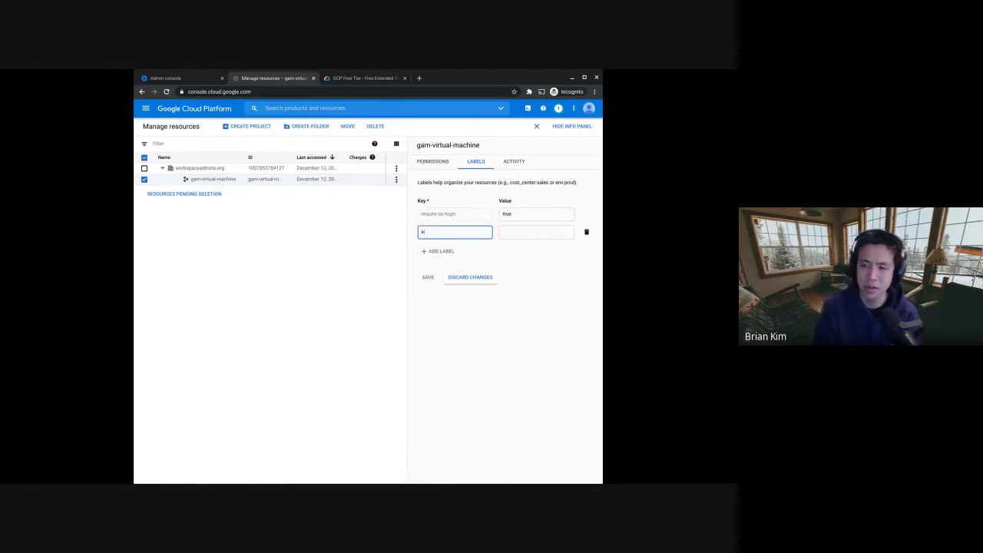
pyautogui.write('nable-login')
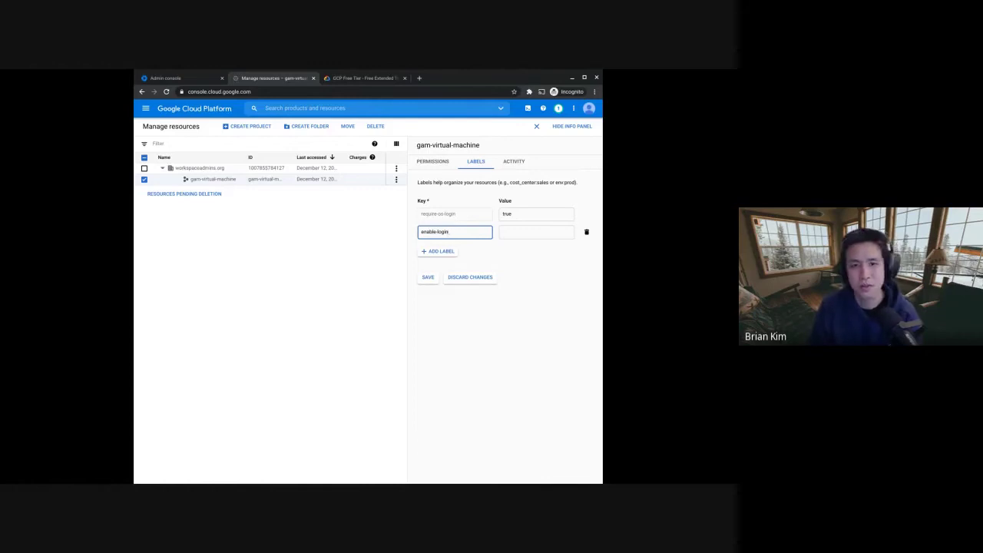
pyautogui.write('os-')
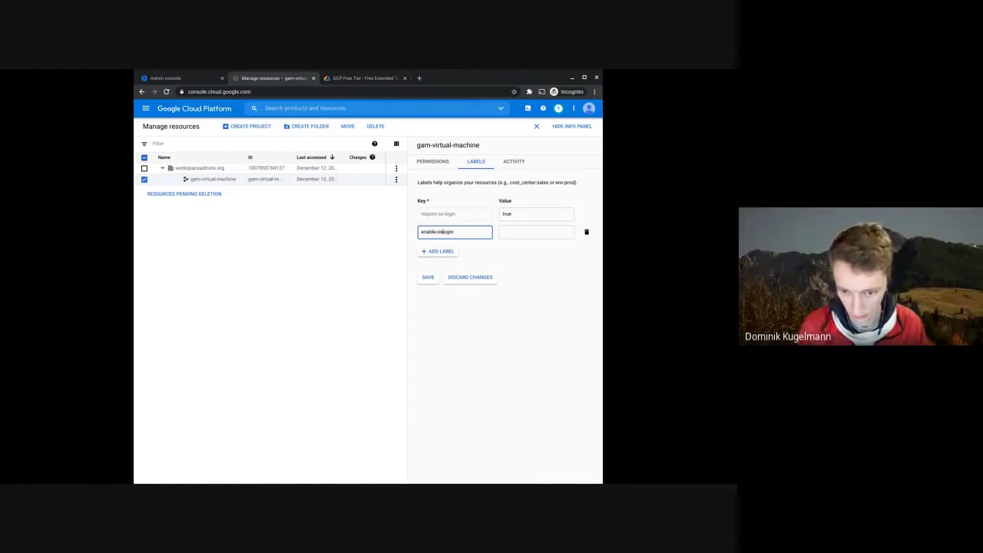
pyautogui.click(519, 238)
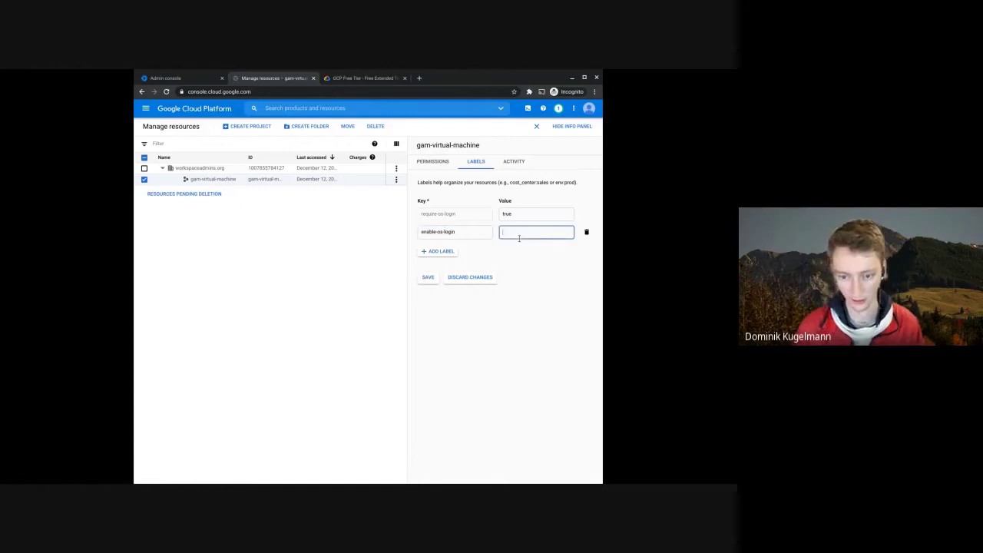
pyautogui.click(425, 277)
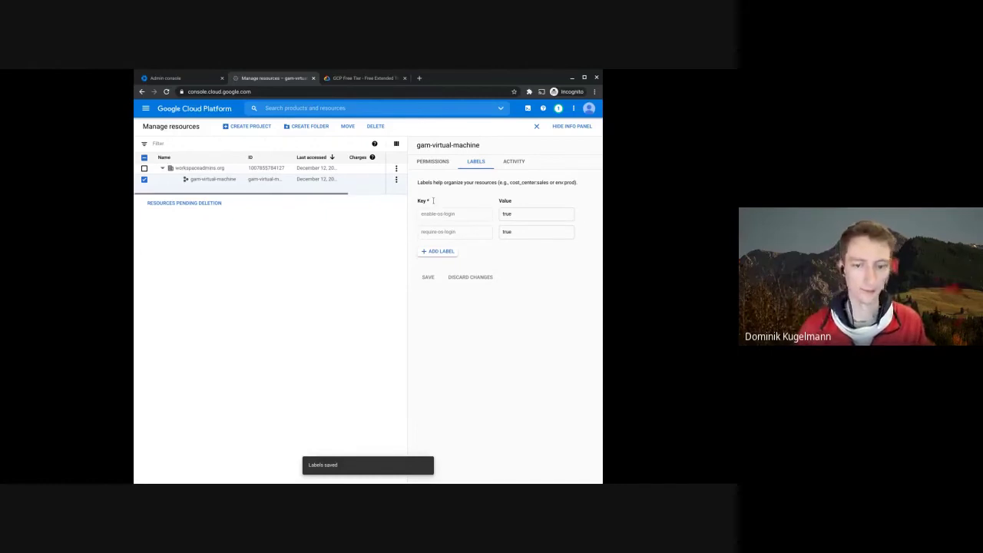
pyautogui.click(154, 110)
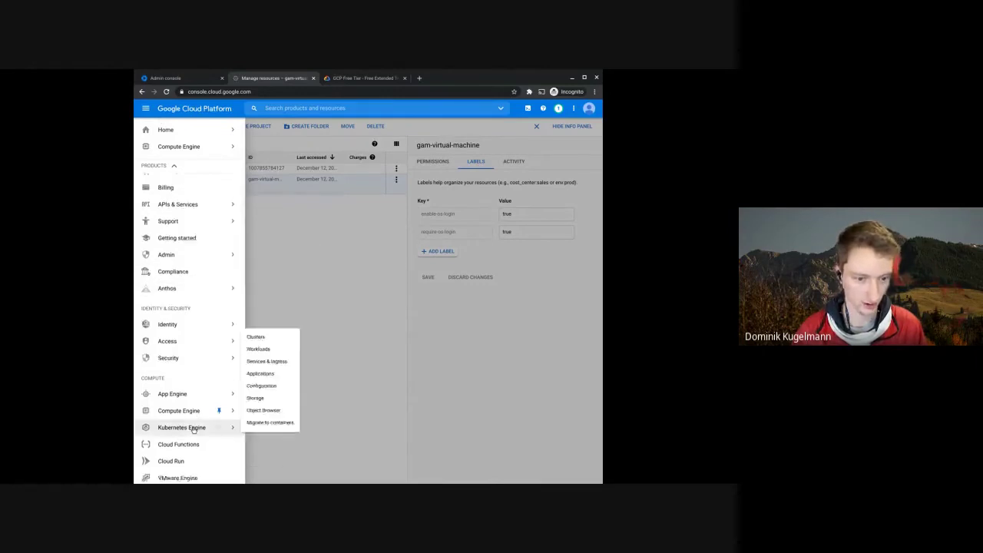
pyautogui.scroll(-1, 175, 407)
pyautogui.scroll(-1, 177, 399)
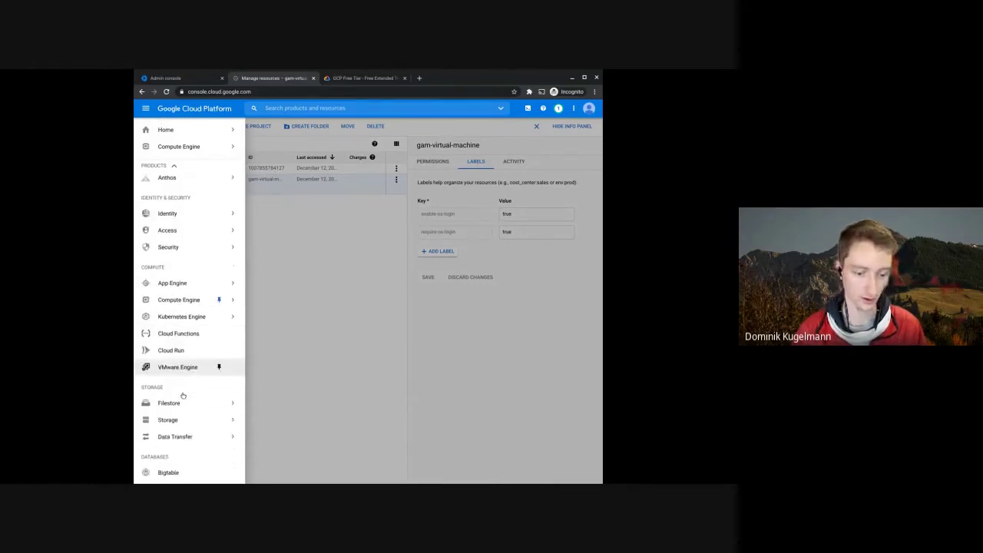
pyautogui.scroll(2, 183, 396)
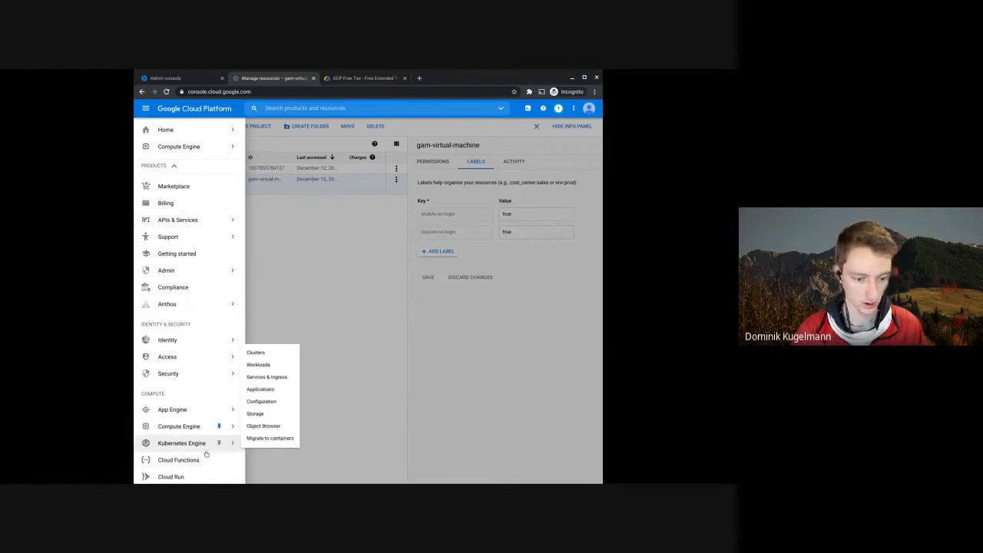
pyautogui.moveTo(184, 420)
pyautogui.click(261, 125)
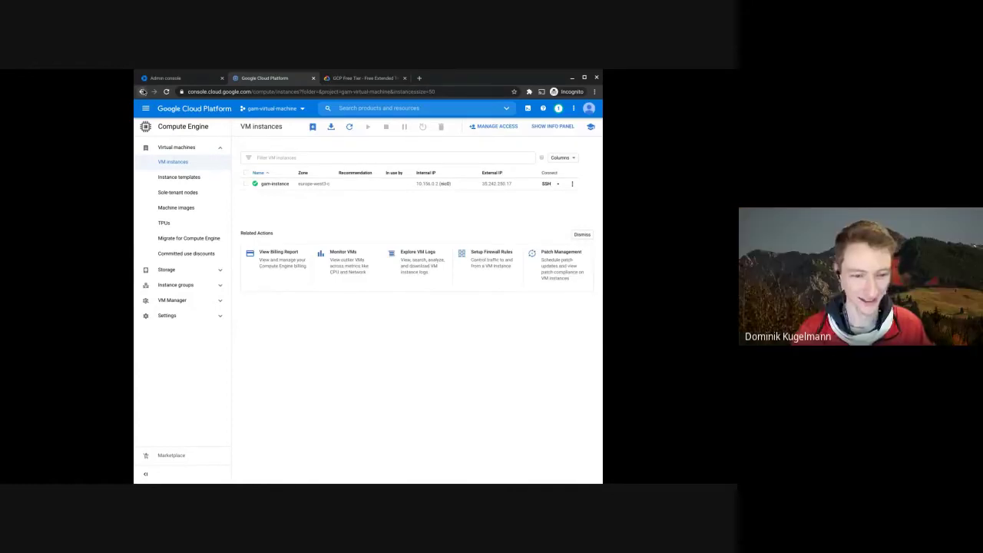
pyautogui.click(142, 91)
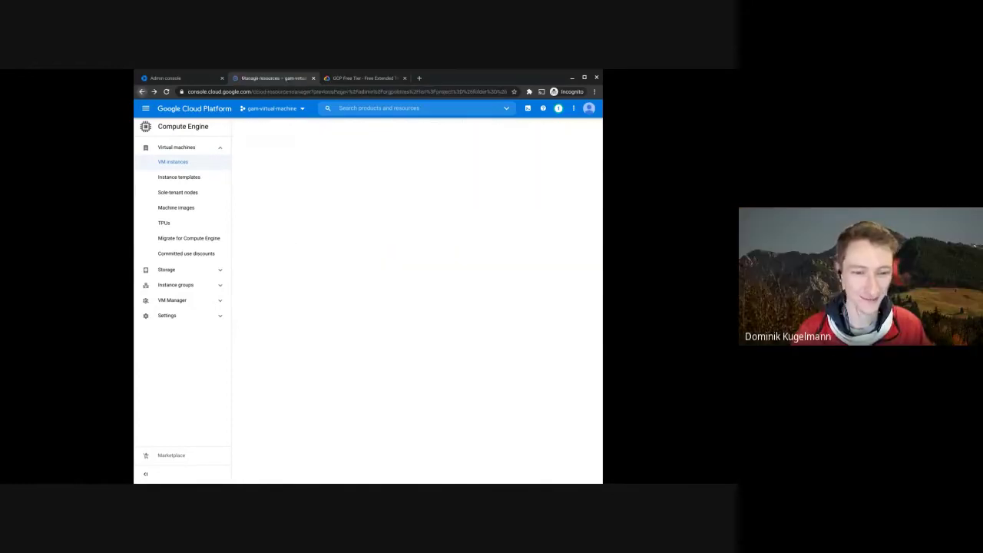
# - Add and save a third label, enable-oslogin: true, on gam-virtual-machine
pyautogui.click(475, 161)
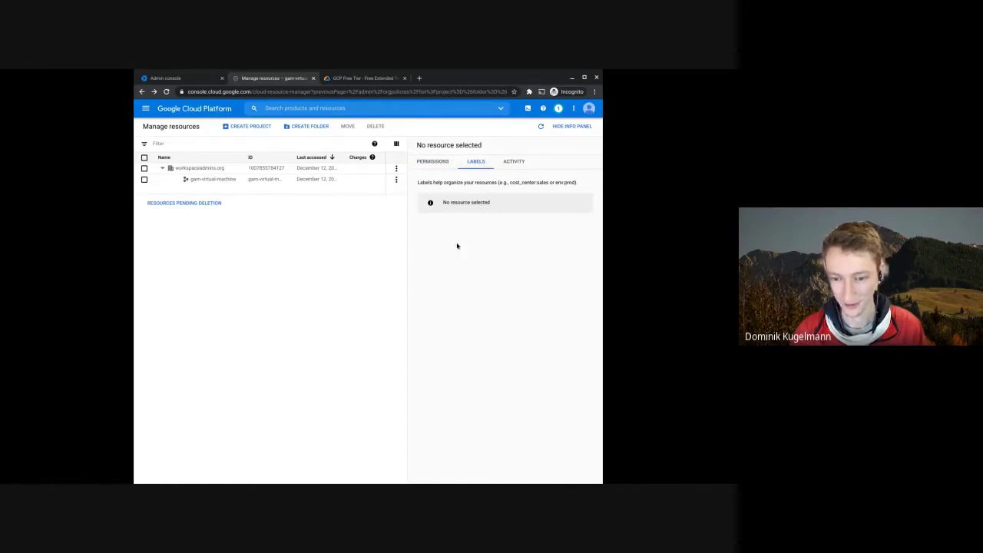
pyautogui.click(235, 185)
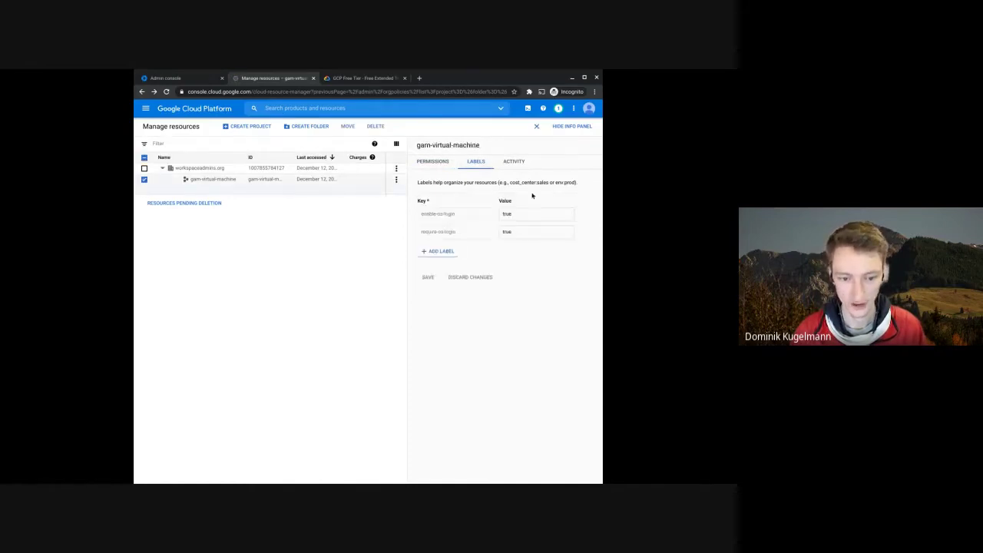
pyautogui.click(457, 251)
pyautogui.write('enable-osl')
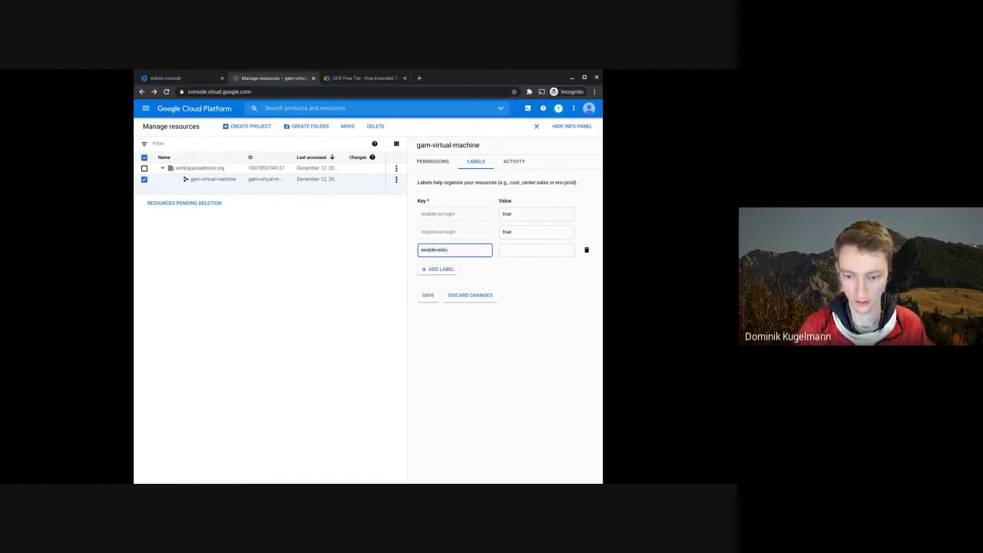
pyautogui.write('ogin')
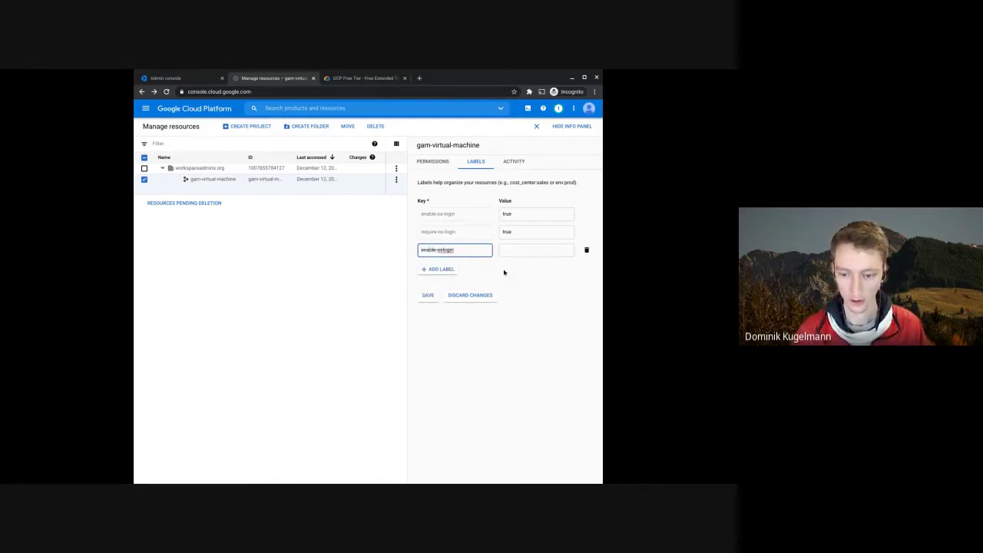
pyautogui.click(517, 251)
pyautogui.write('true')
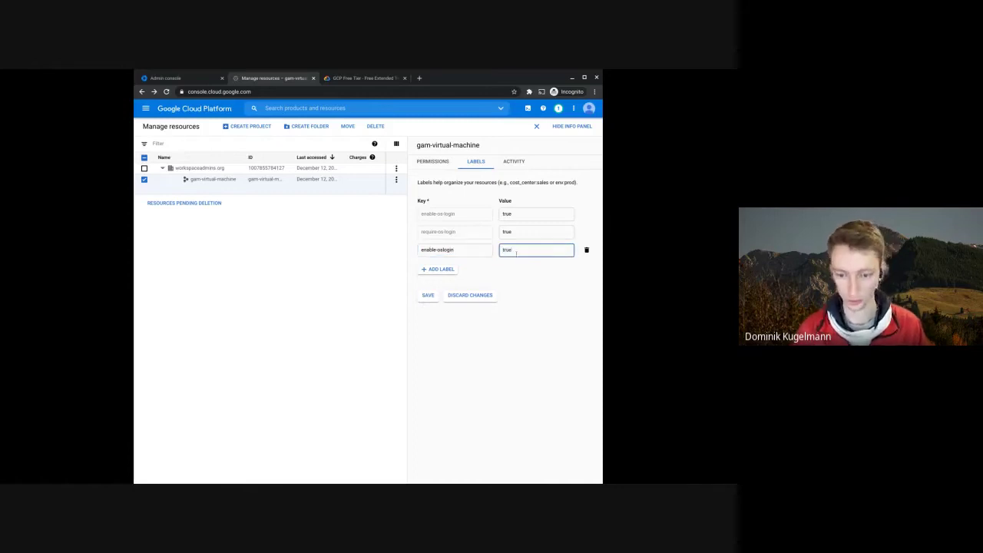
pyautogui.click(423, 295)
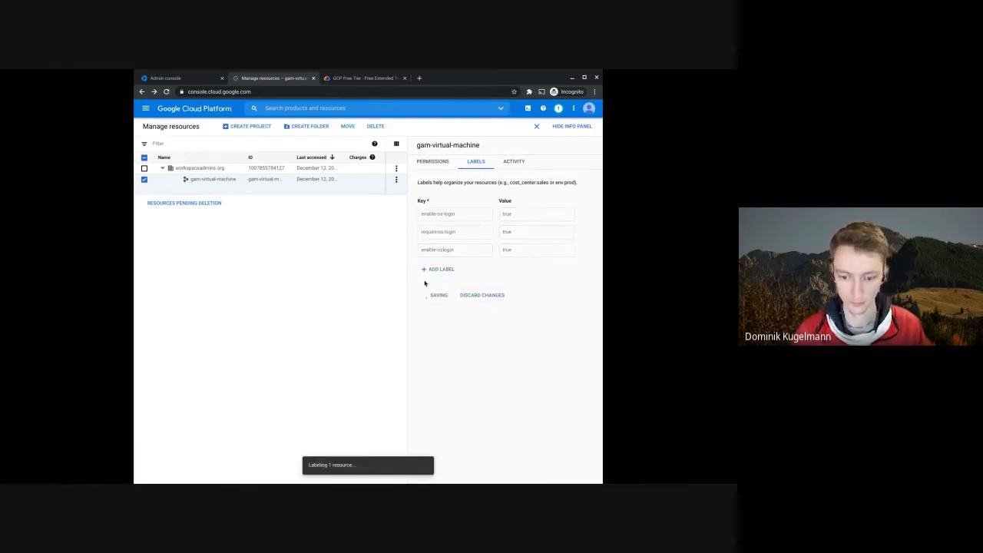
pyautogui.click(145, 108)
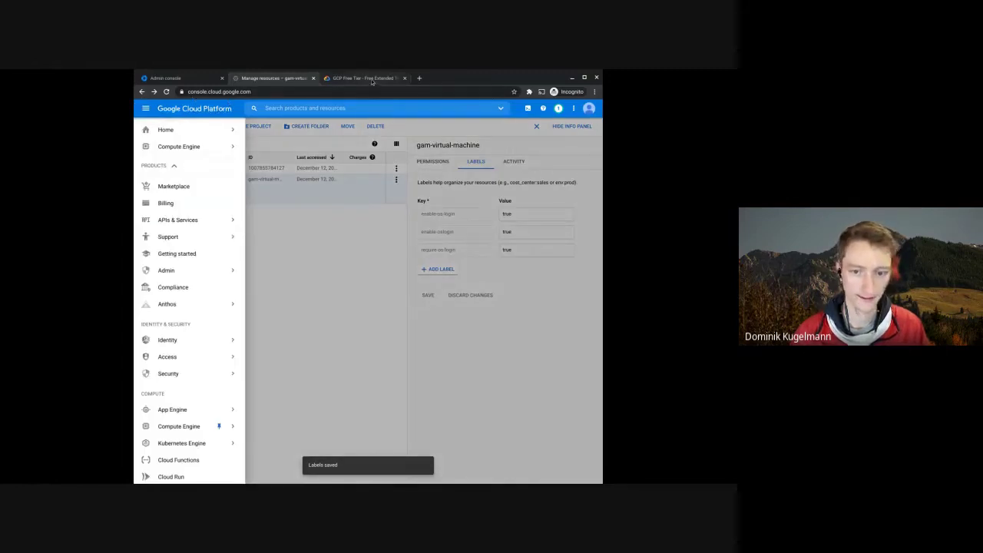
# - Go to Compute Engine > VM instances and open gam-instance's SSH in a browser window
pyautogui.moveTo(223, 426)
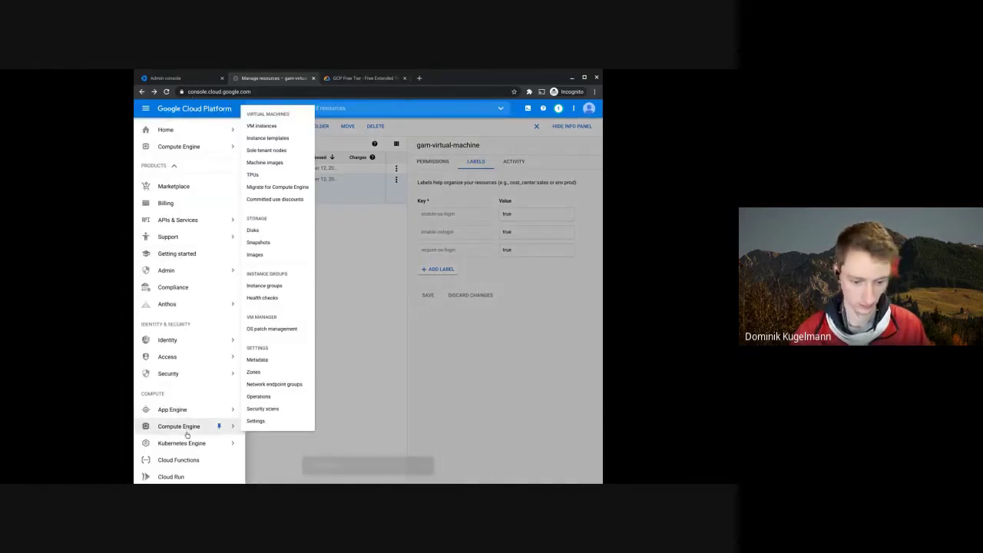
pyautogui.click(296, 129)
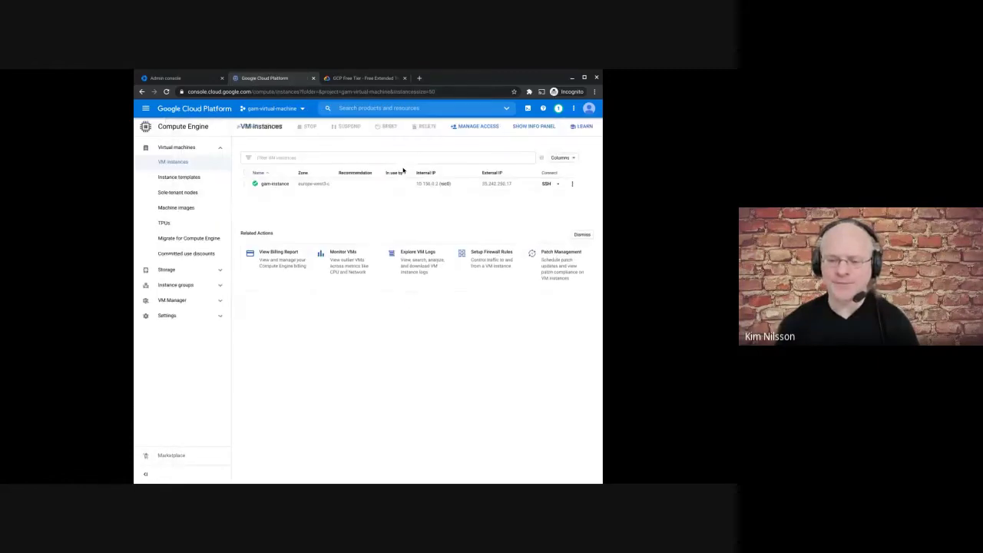
pyautogui.click(552, 184)
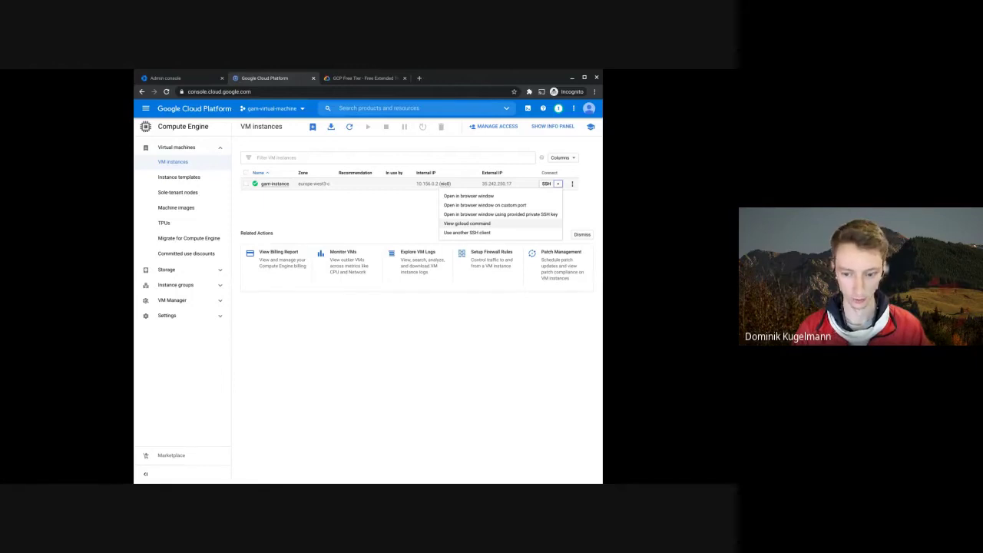
pyautogui.click(472, 198)
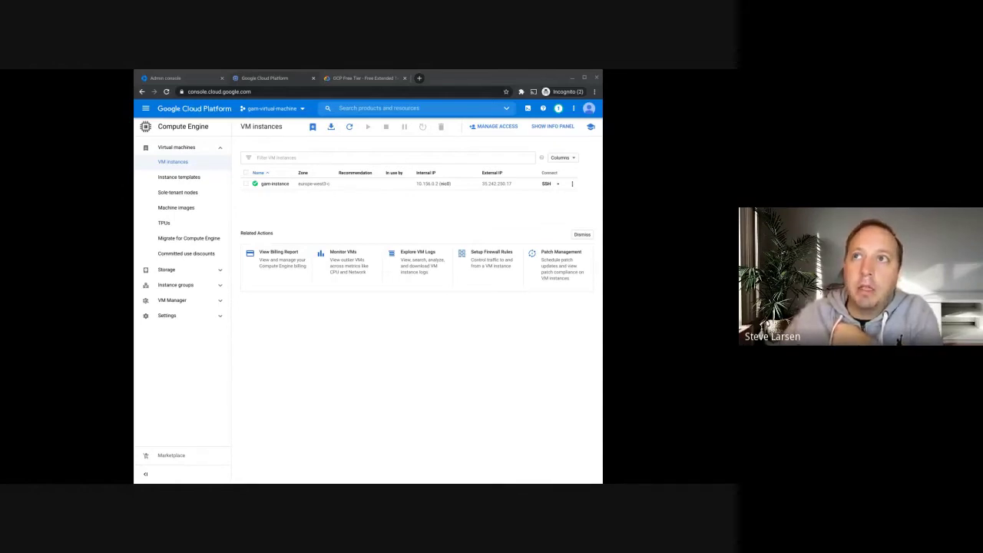
# - Open a new incognito tab and retry SSH > Open in browser window for gam-instance
pyautogui.click(418, 78)
pyautogui.write('421')
pyautogui.press('BackSpace')
pyautogui.press('BackSpace')
pyautogui.press('BackSpace')
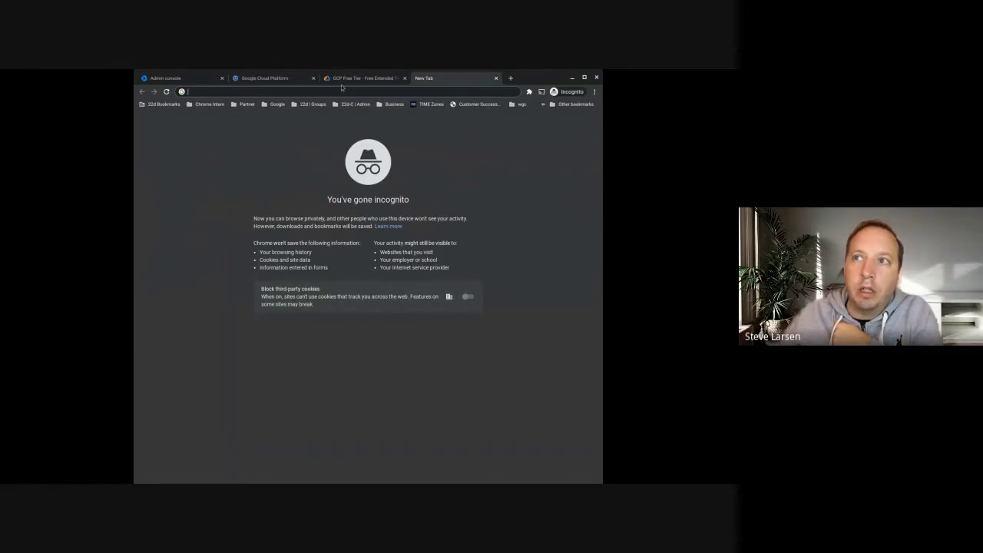
pyautogui.click(282, 82)
pyautogui.click(558, 184)
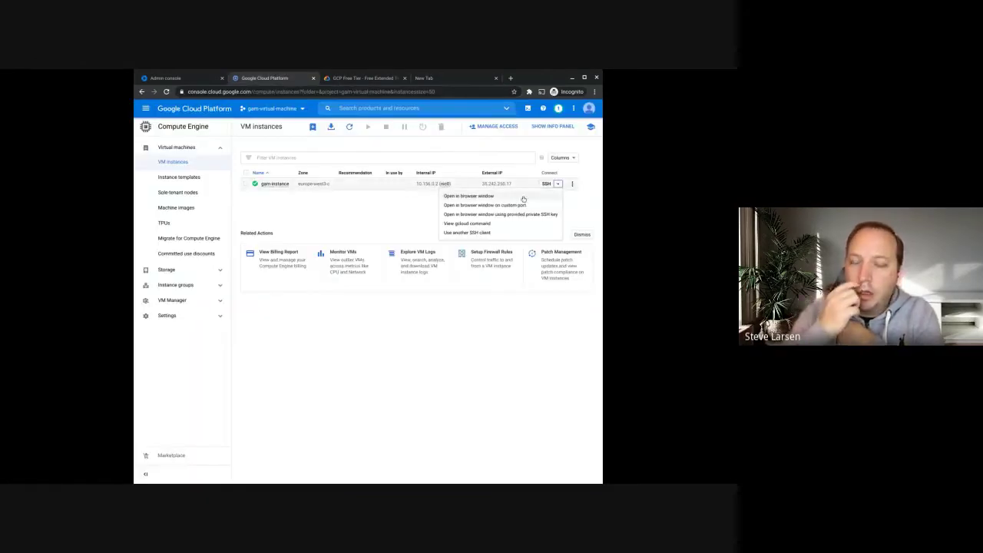
pyautogui.click(509, 197)
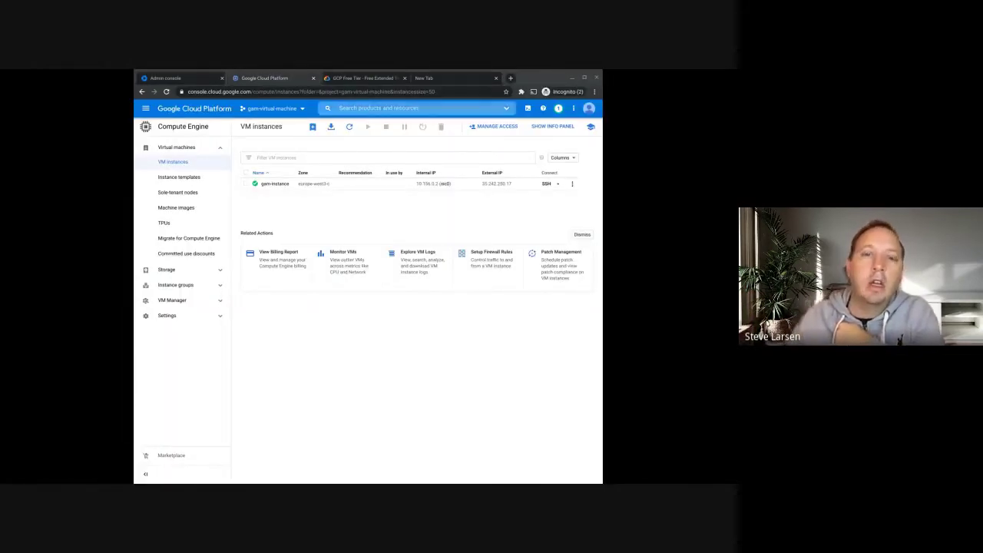
# - Paste the gam-instance SSH-in-browser URL into the new tab and load it
pyautogui.click(427, 78)
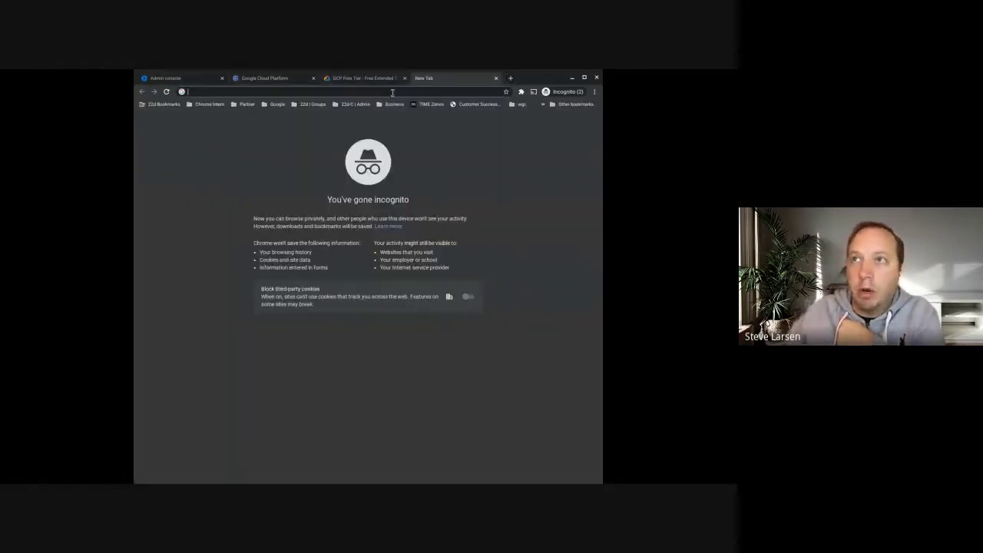
pyautogui.hotkey('ctrl', 'v')
pyautogui.press('Return')
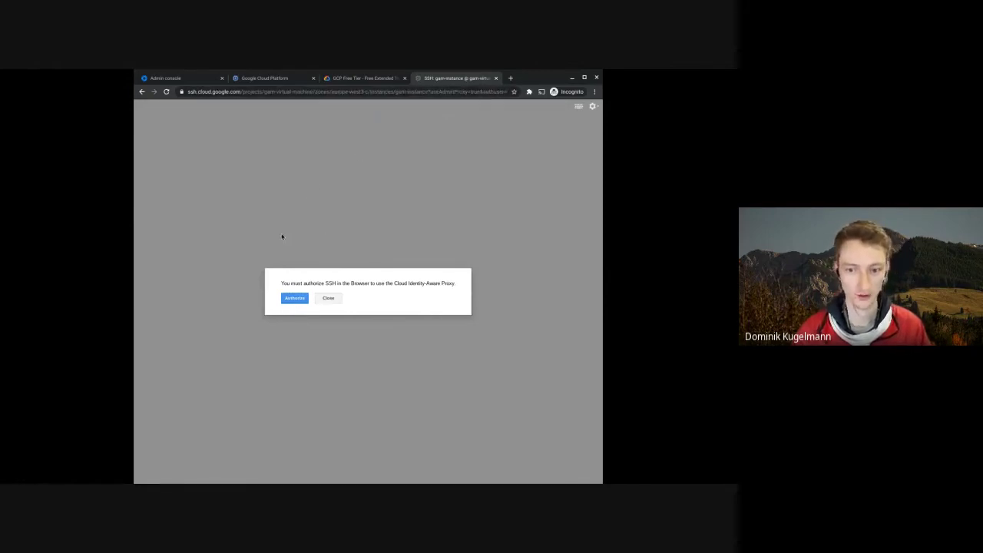
# - Authorize SSH in the Browser for the Cloud Identity-Aware Proxy
pyautogui.click(300, 299)
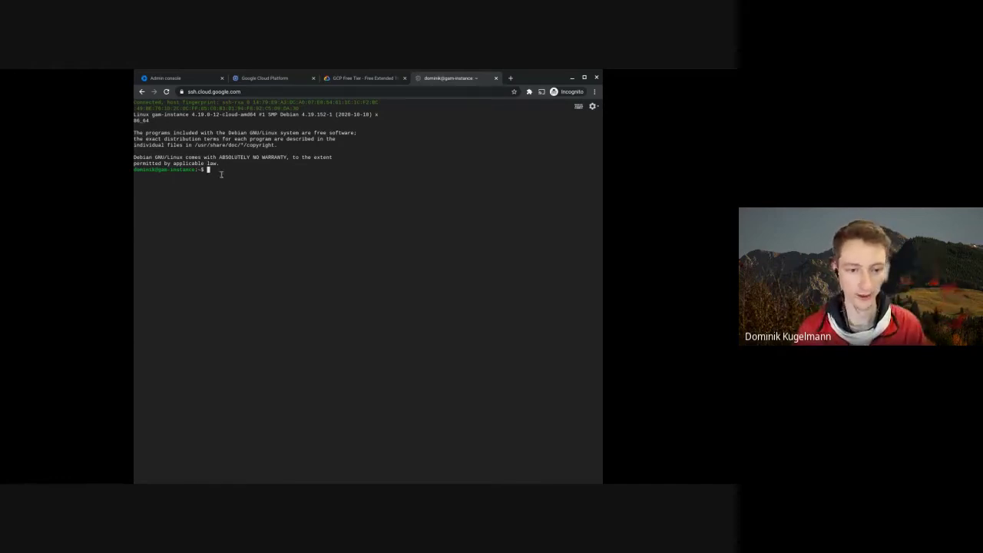
# - Enlarge the connected terminal's text size, resizing the session to 87x37 characters
pyautogui.moveTo(220, 170); pyautogui.dragTo(168, 154)
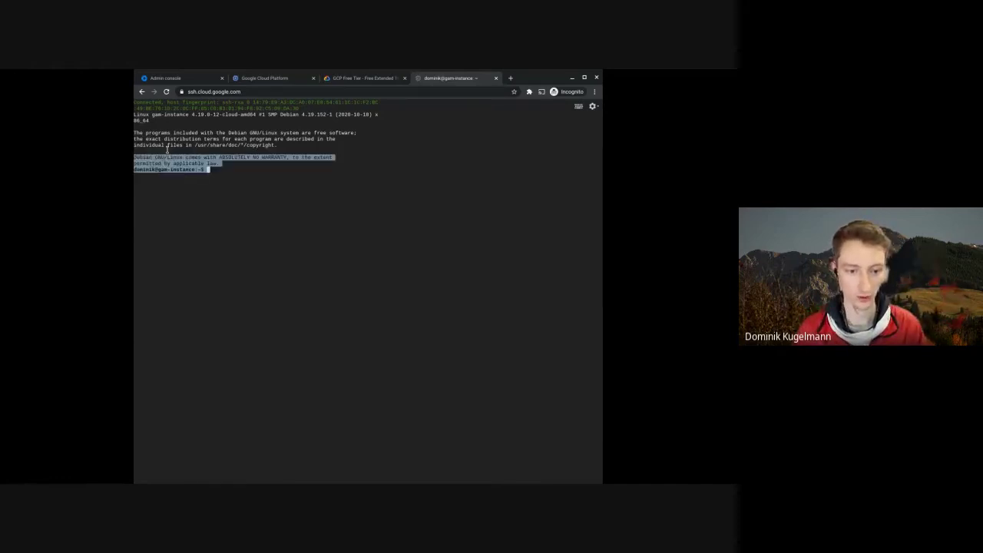
pyautogui.click(216, 185)
pyautogui.moveTo(208, 170); pyautogui.dragTo(142, 170)
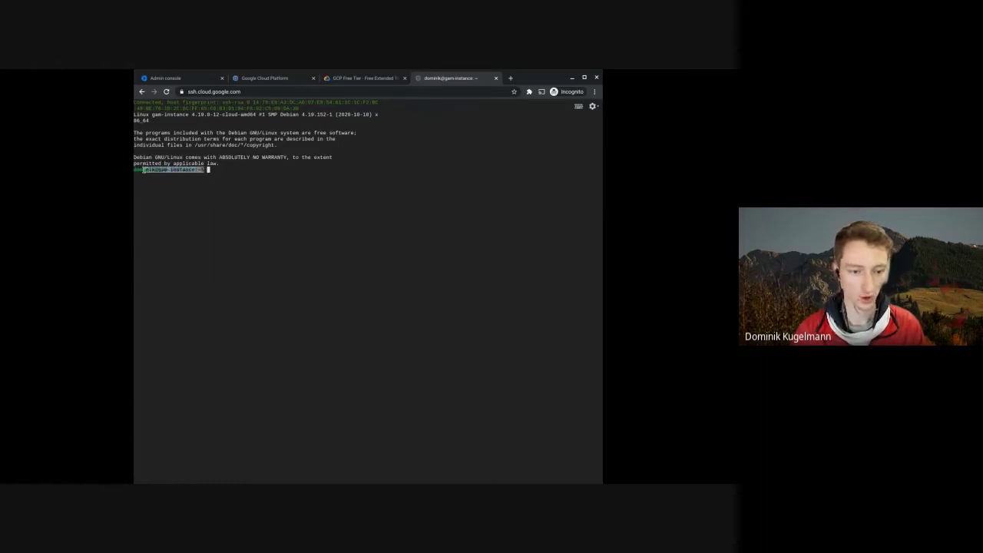
pyautogui.click(593, 106)
pyautogui.moveTo(519, 125)
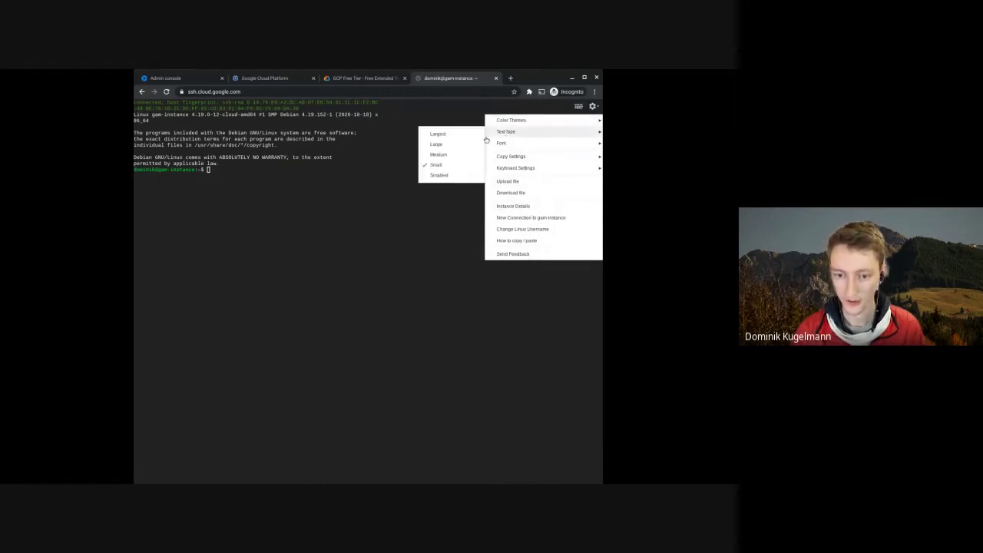
pyautogui.click(455, 139)
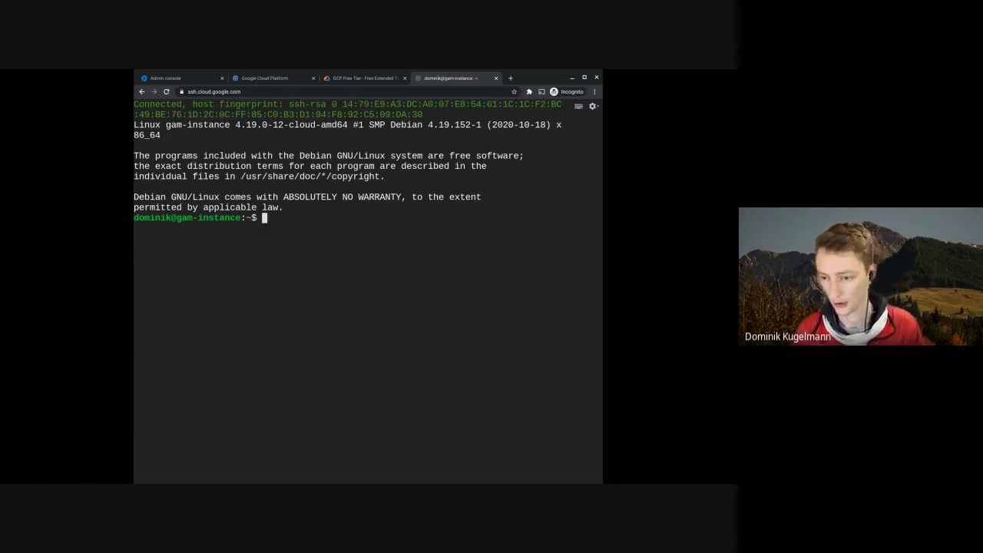
pyautogui.hotkey('alt', 'Tab')
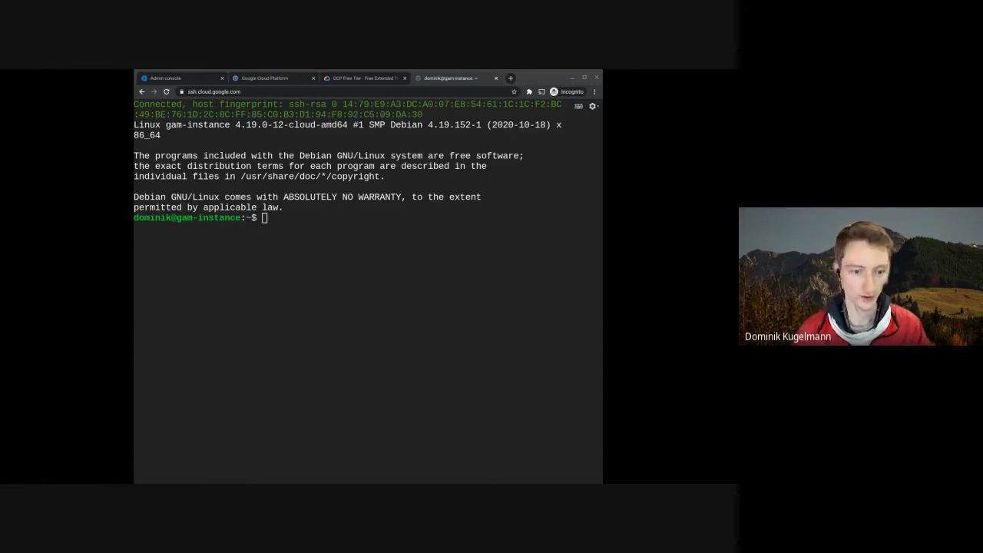
pyautogui.click(308, 153)
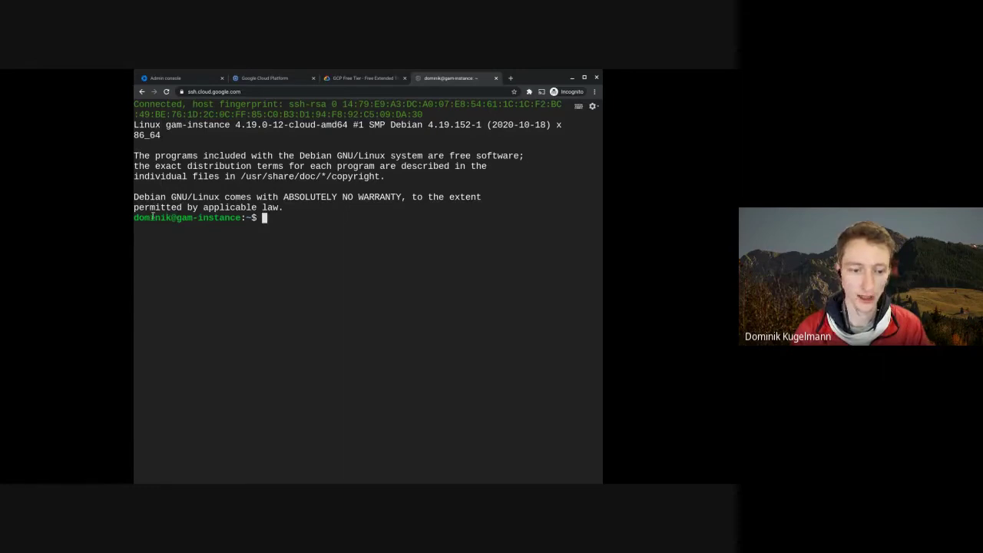
pyautogui.moveTo(143, 218); pyautogui.dragTo(192, 218)
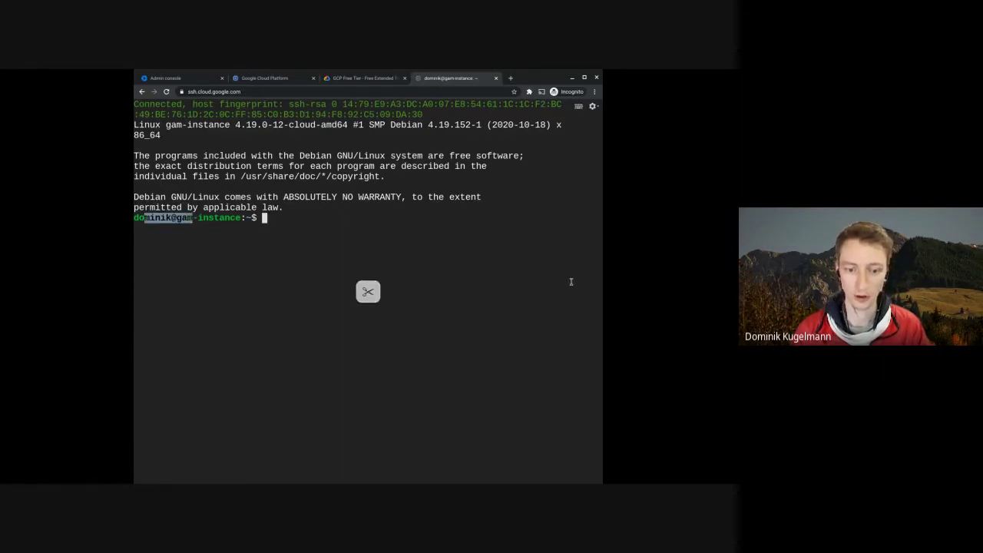
pyautogui.hotkey('alt', 'Tab')
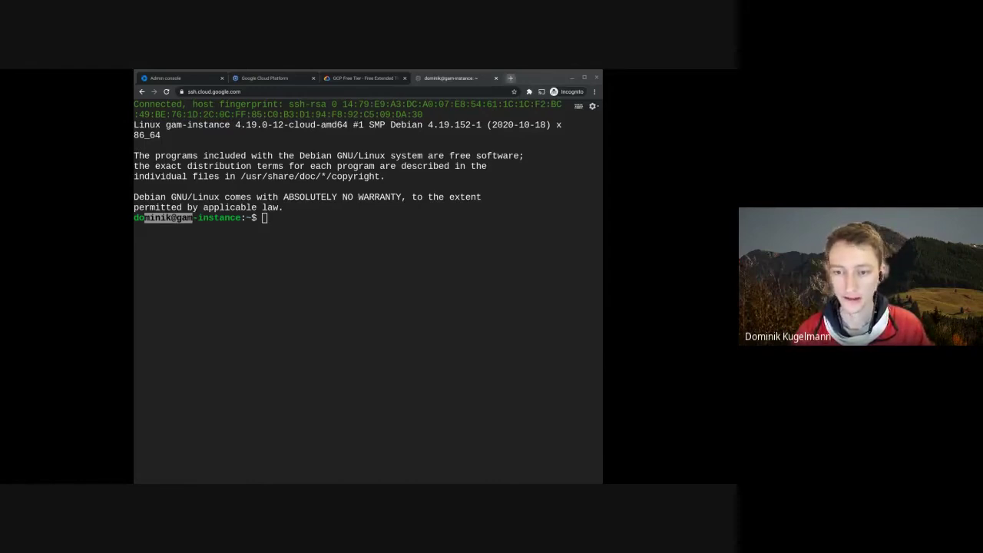
# - Load the GAMADV-XTD3 wiki Home page from the pasted URL in a new incognito tab
pyautogui.click(510, 77)
pyautogui.write('https://github.com/taers232c/GAMADV-XTD3/wiki')
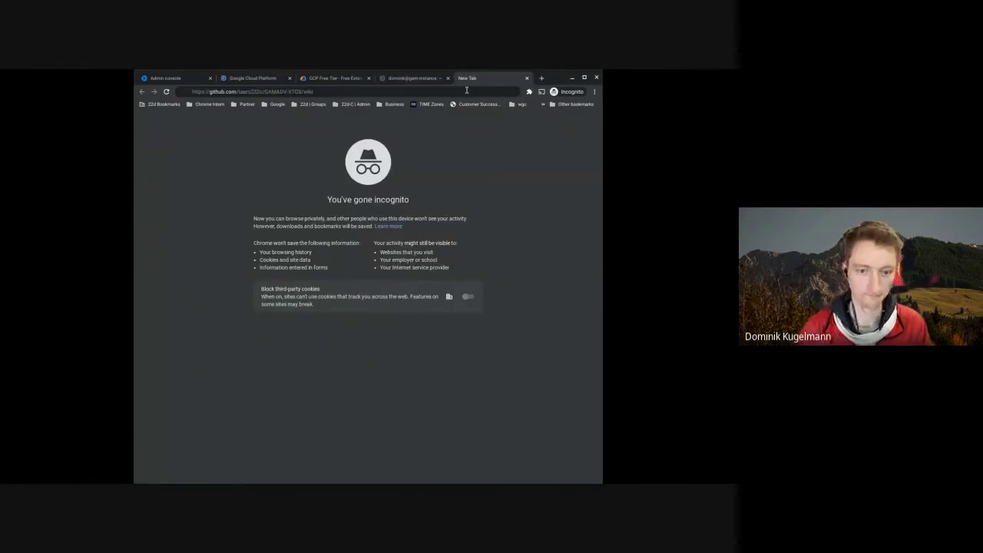
pyautogui.press('Return')
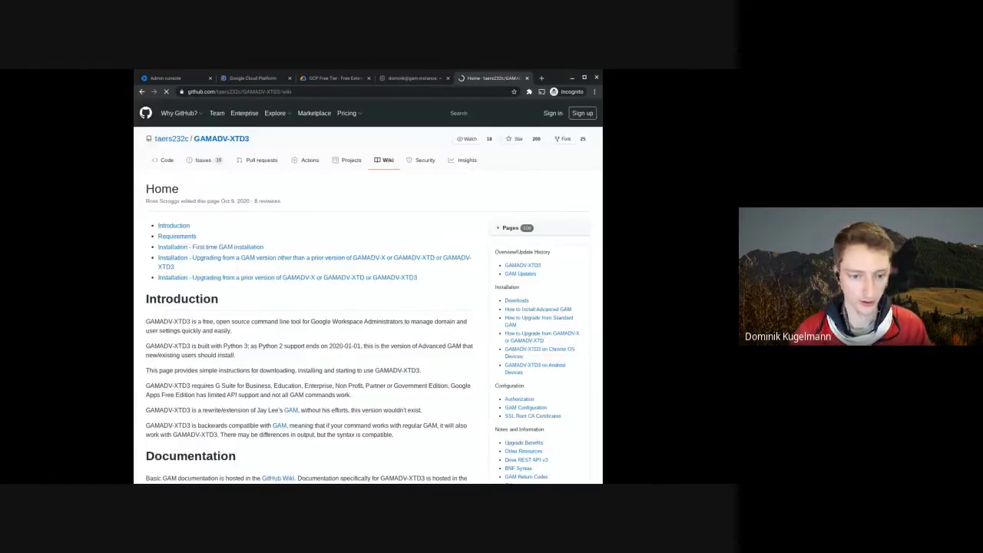
pyautogui.moveTo(222, 138); pyautogui.dragTo(156, 139)
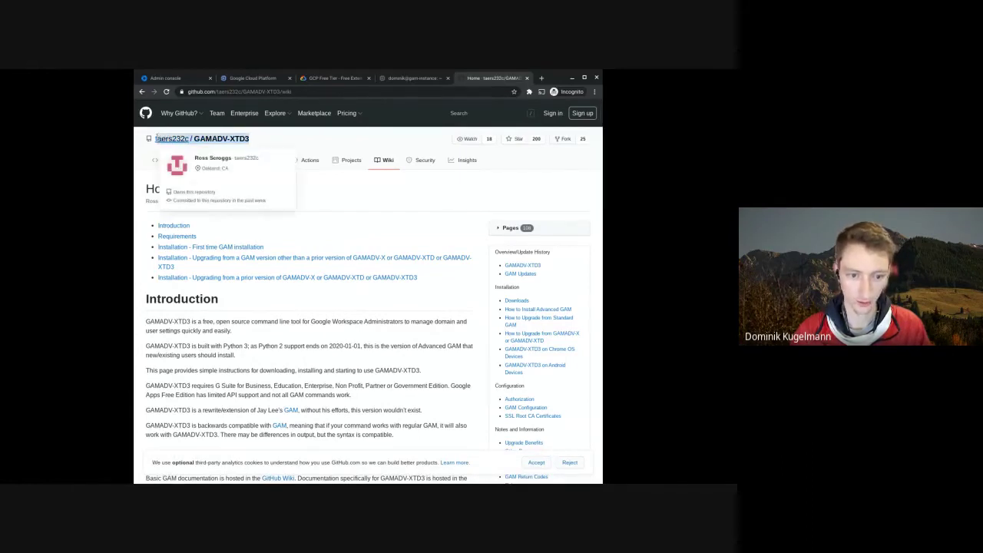
pyautogui.moveTo(157, 138); pyautogui.dragTo(154, 141)
pyautogui.click(296, 173)
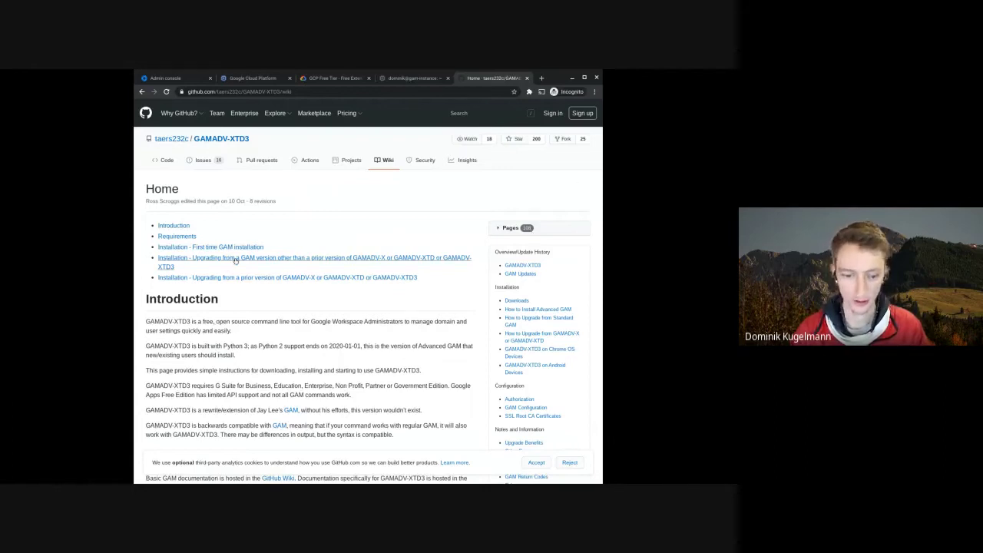
# - Read through the Introduction, including the line crediting the original GAM
pyautogui.scroll(-3, 230, 315)
pyautogui.scroll(-1, 140, 377)
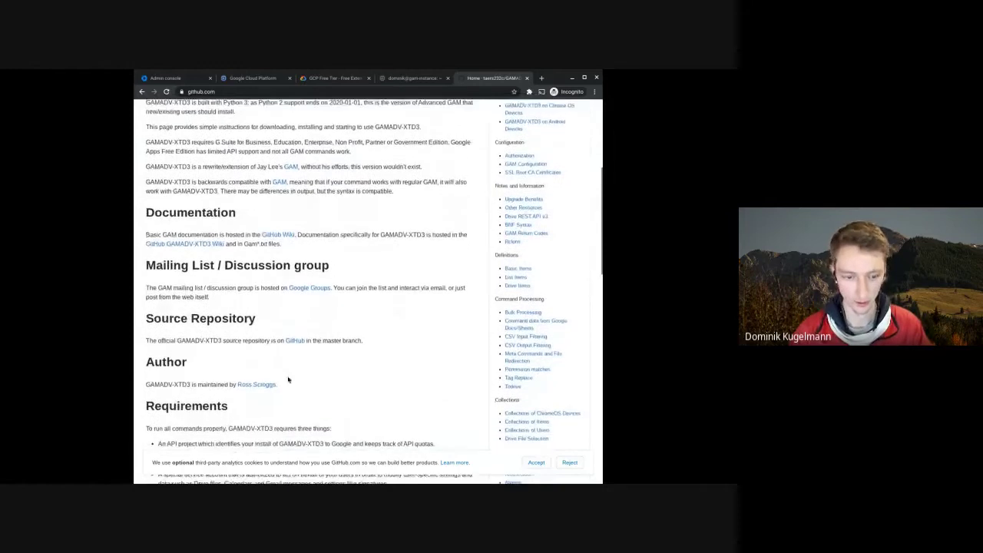
pyautogui.scroll(4, 303, 364)
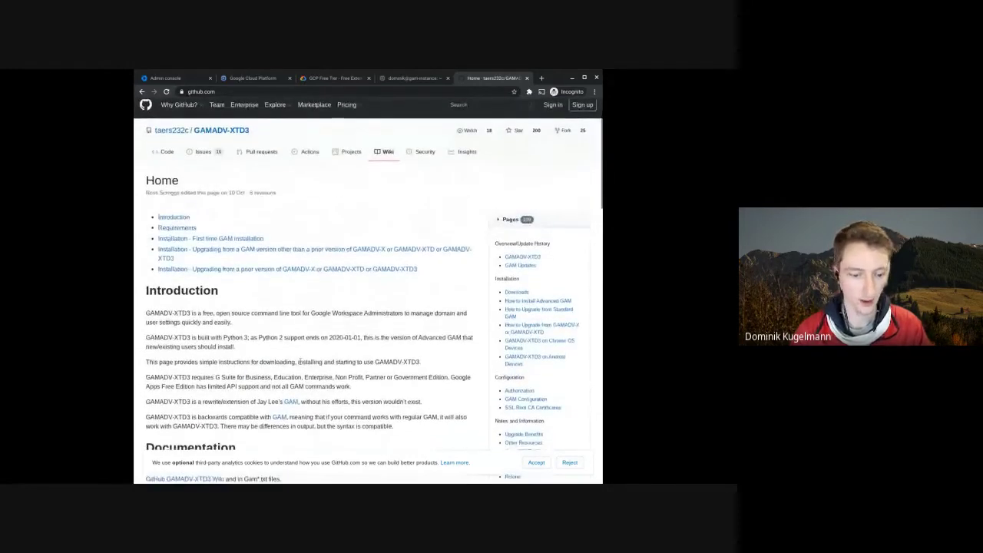
pyautogui.tripleClick(203, 314)
pyautogui.scroll(-1, 245, 333)
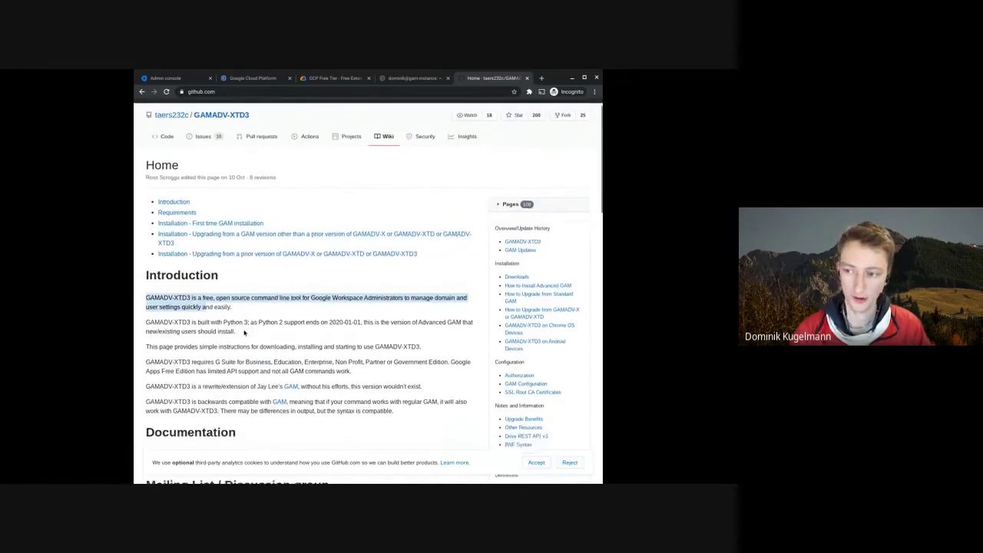
pyautogui.scroll(-1, 322, 349)
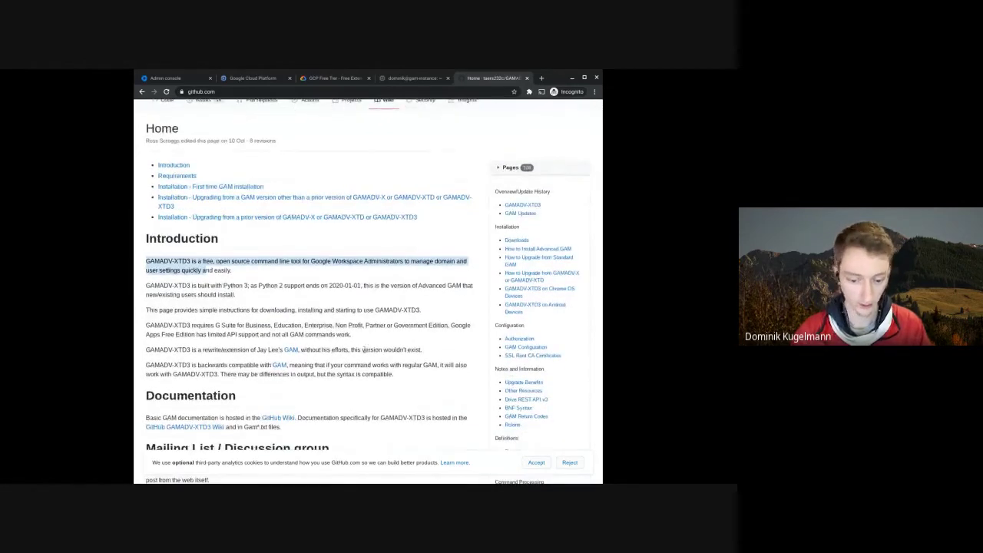
pyautogui.scroll(-2, 364, 349)
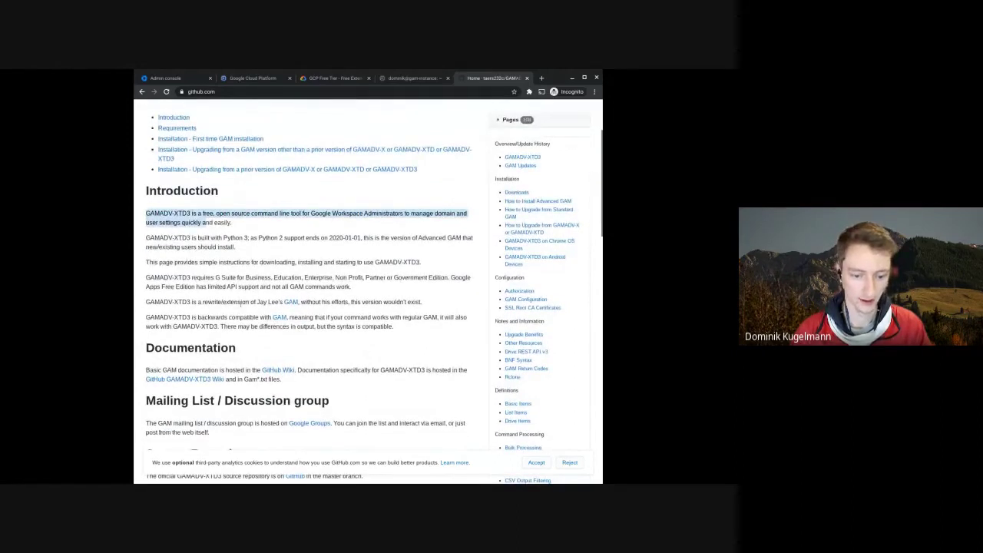
pyautogui.moveTo(213, 302); pyautogui.dragTo(322, 302)
pyautogui.click(322, 303)
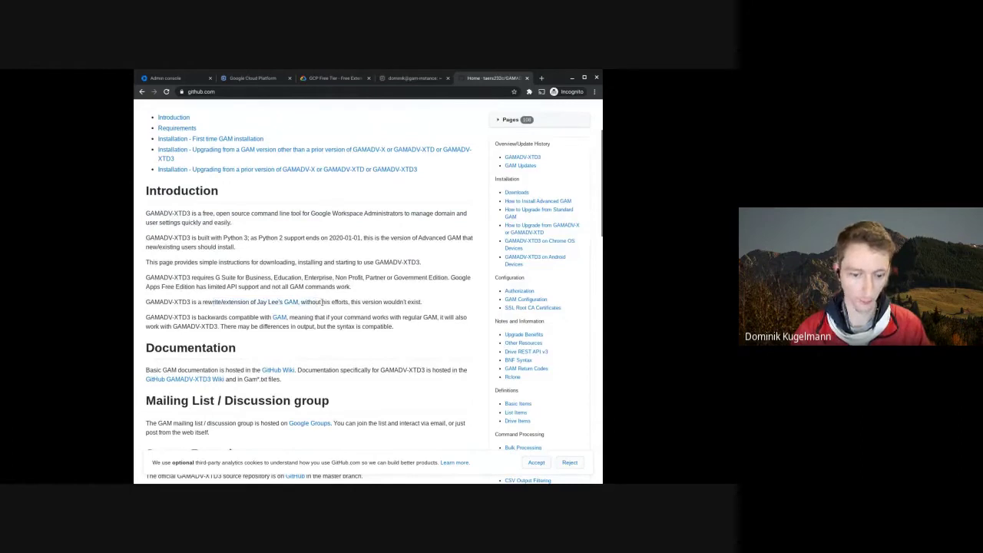
pyautogui.scroll(2, 184, 295)
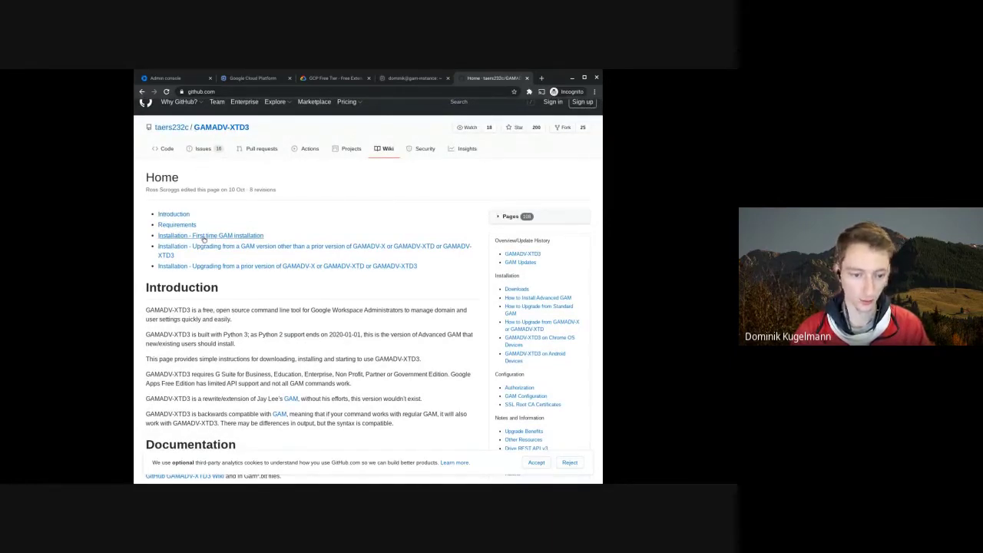
# - Go to the first-time installation section and on to the GAM Downloads wiki page
pyautogui.click(207, 236)
pyautogui.moveTo(180, 118); pyautogui.dragTo(289, 114)
pyautogui.click(157, 132)
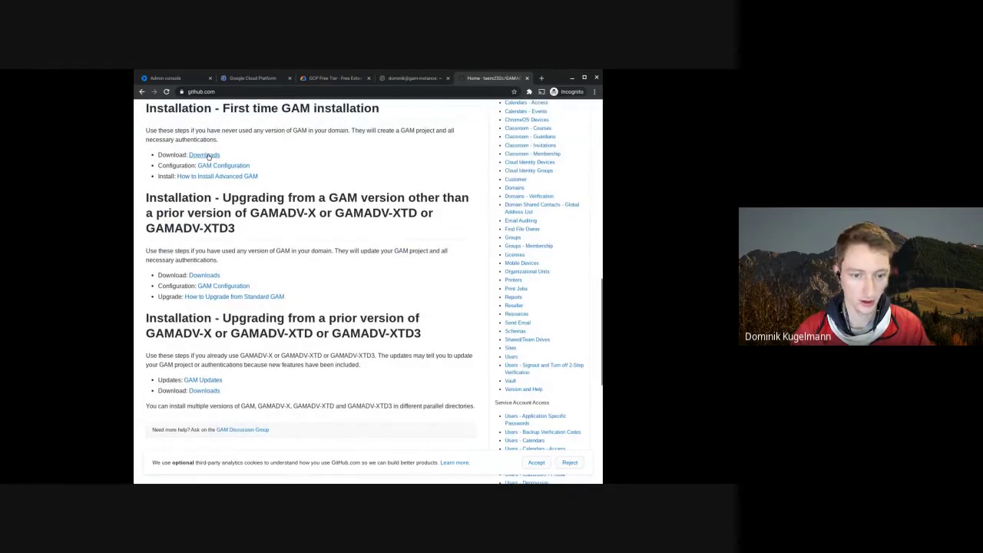
pyautogui.scroll(-1, 207, 156)
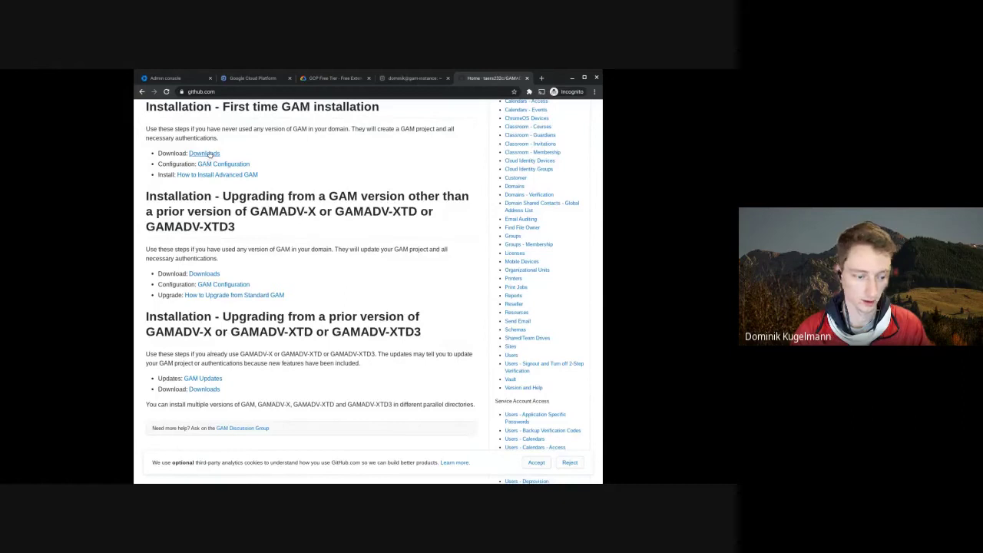
pyautogui.click(207, 153)
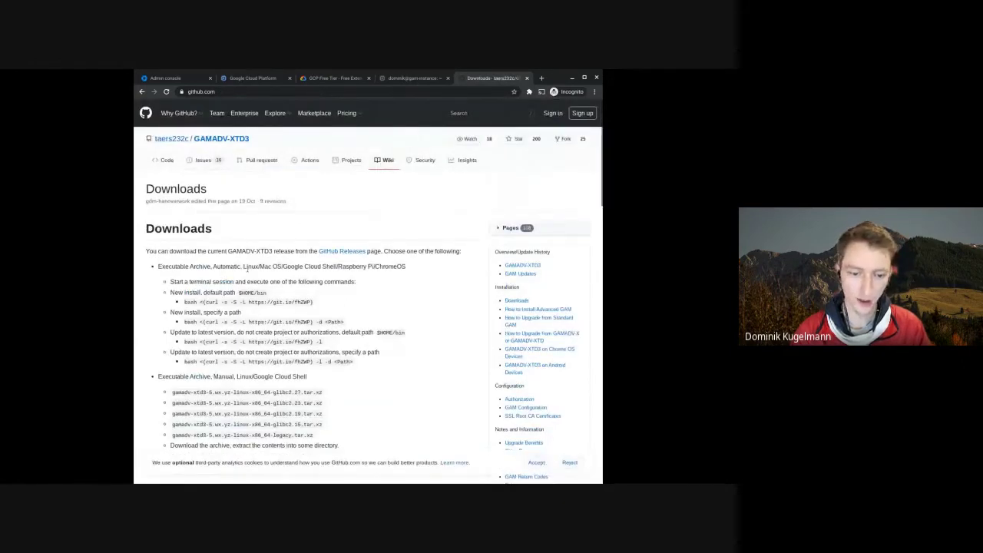
# - Copy the 'bash <(curl …)' new-install default-path command and return to the SSH terminal
pyautogui.scroll(-1, 246, 267)
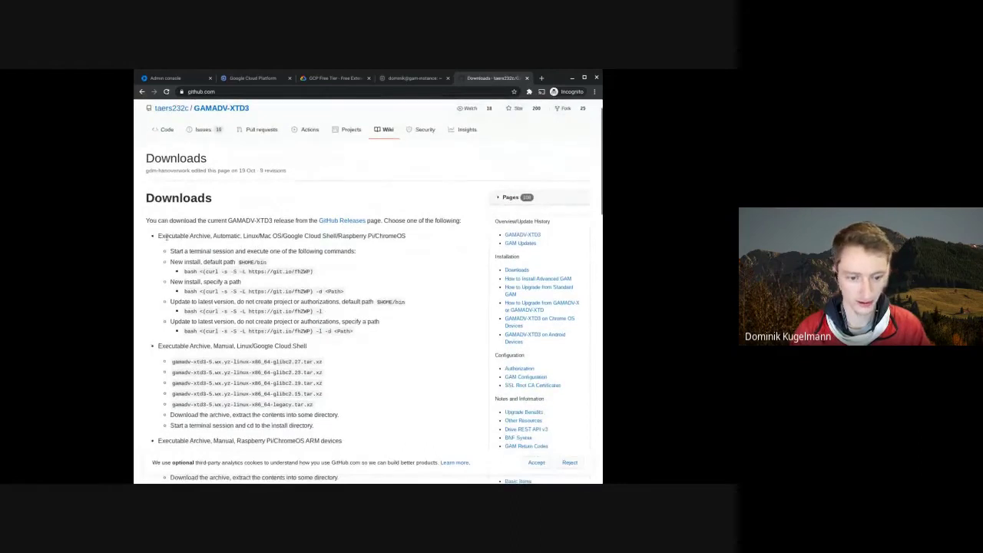
pyautogui.moveTo(163, 237); pyautogui.dragTo(336, 237)
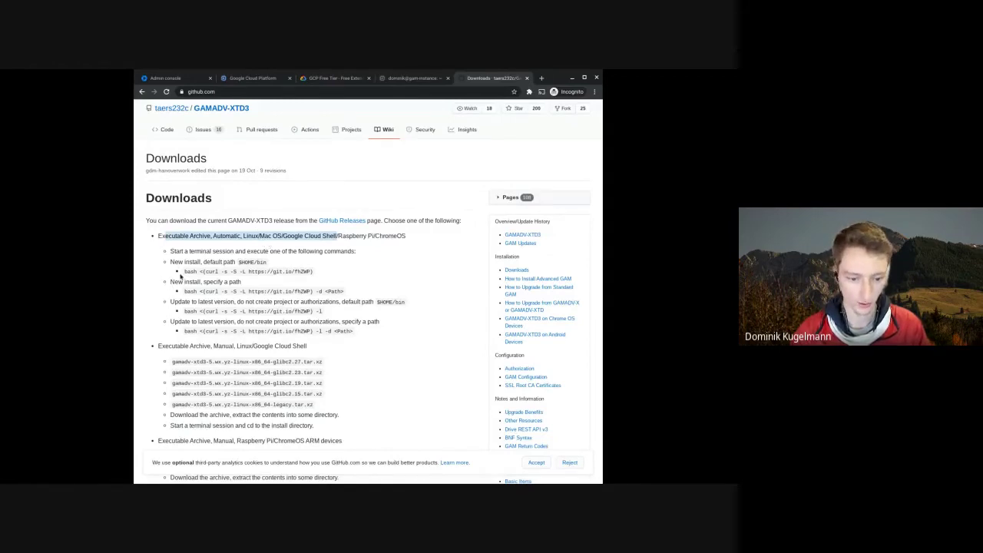
pyautogui.moveTo(170, 261); pyautogui.dragTo(260, 263)
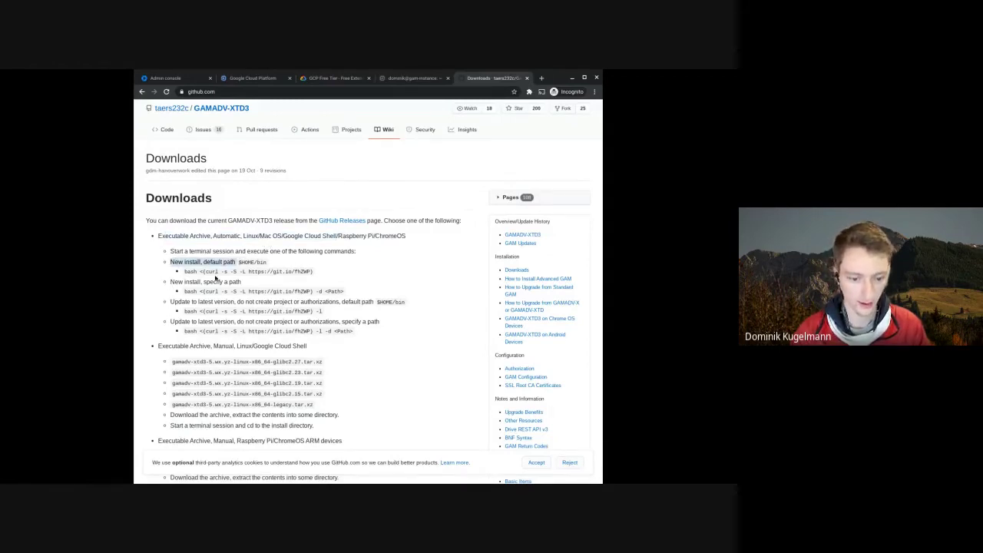
pyautogui.moveTo(183, 272); pyautogui.dragTo(315, 274)
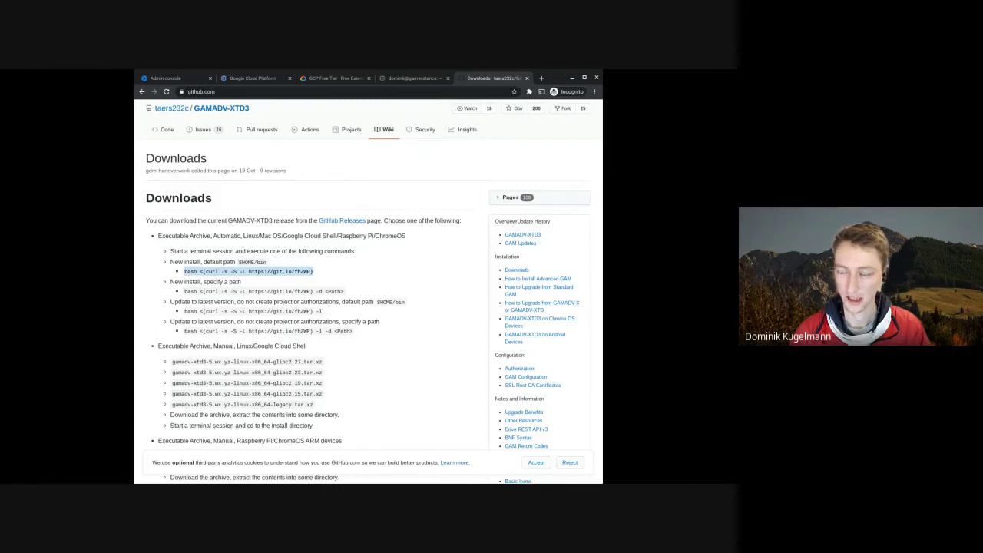
pyautogui.click(467, 167)
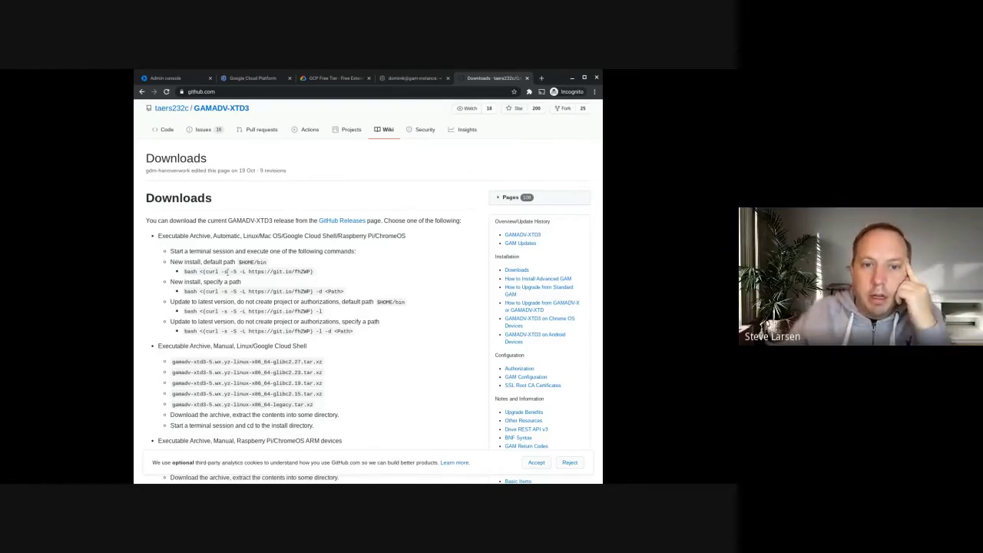
pyautogui.click(413, 77)
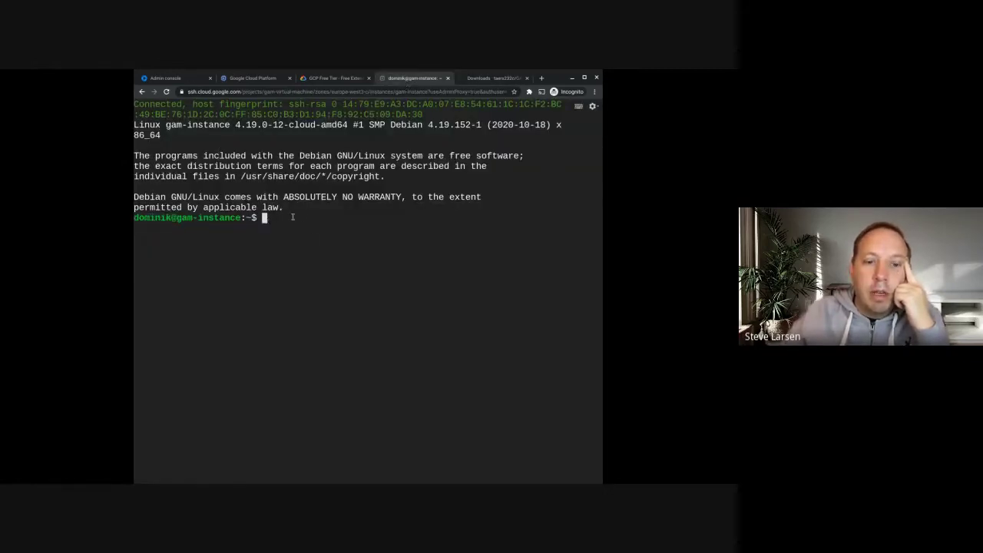
# - Run the pasted GAM install command, then answer 'n' to the full-browser question
pyautogui.write('bash <(curl -s -S -L https://git.io/fhZWP)')
pyautogui.press('Return')
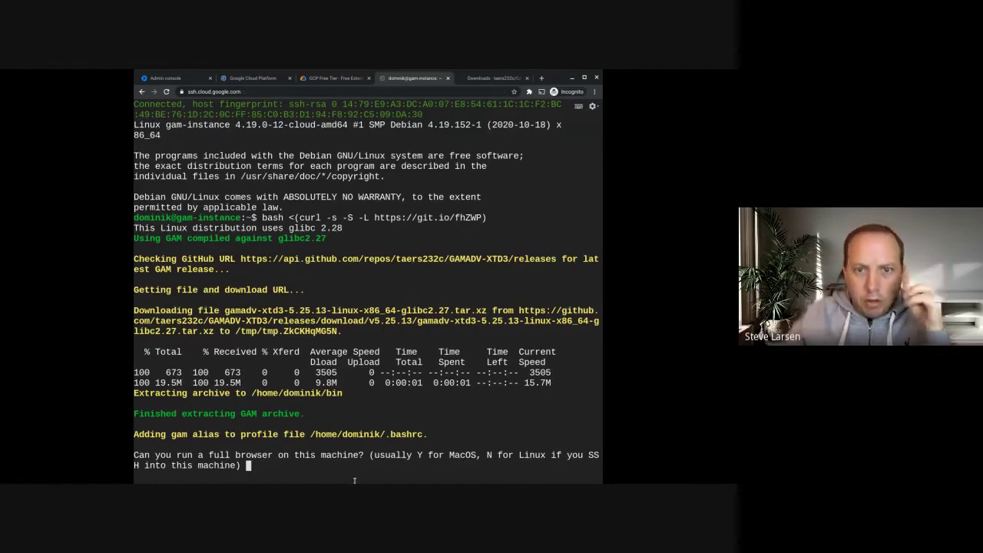
pyautogui.moveTo(354, 482); pyautogui.dragTo(352, 483)
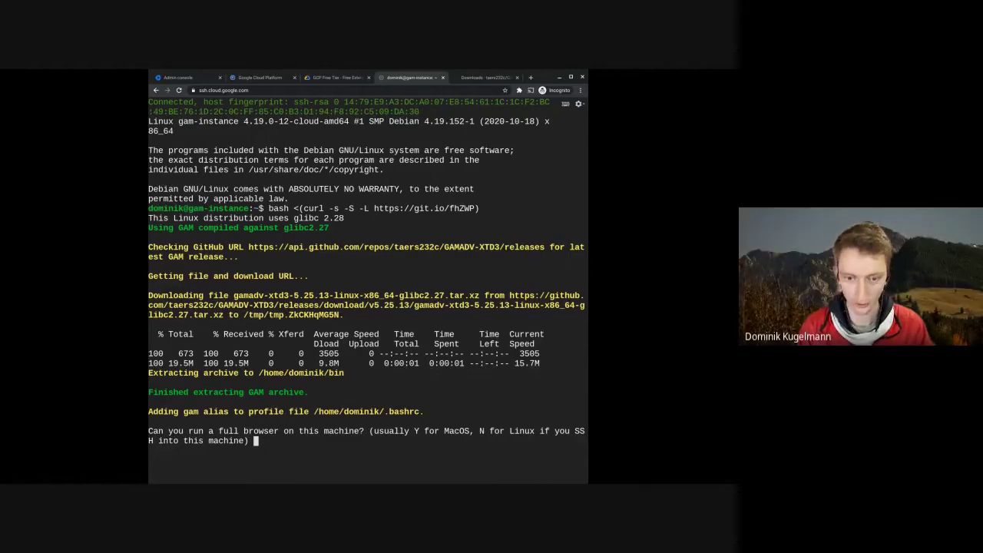
pyautogui.write('n')
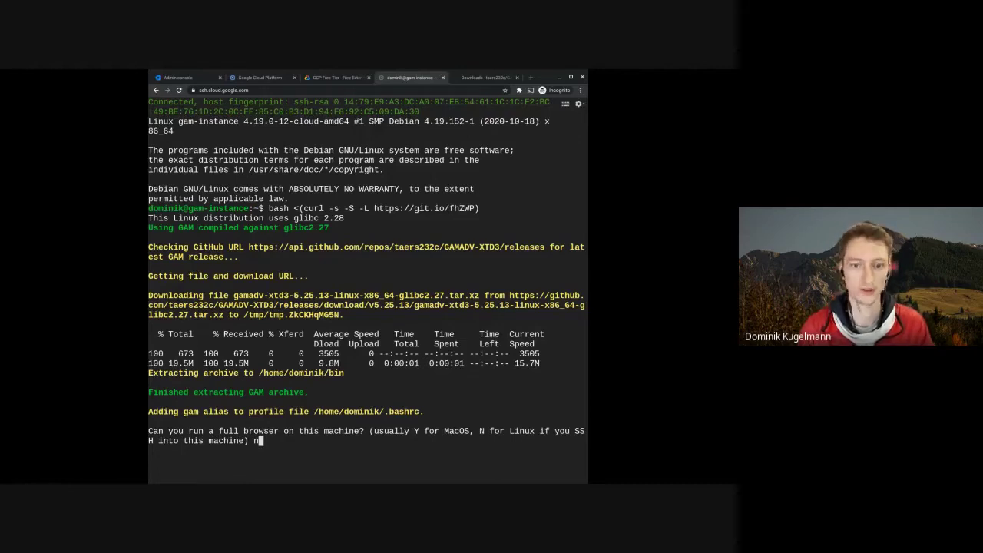
pyautogui.press('Return')
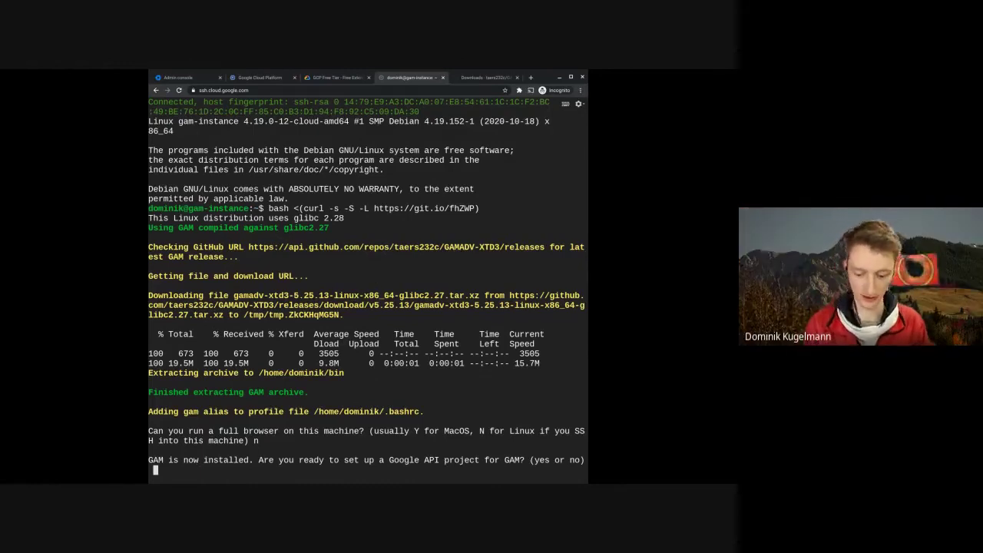
# - Answer 'yes' to the API project setup and enter the Workspace admin's email address
pyautogui.write('y')
pyautogui.press('BackSpace')
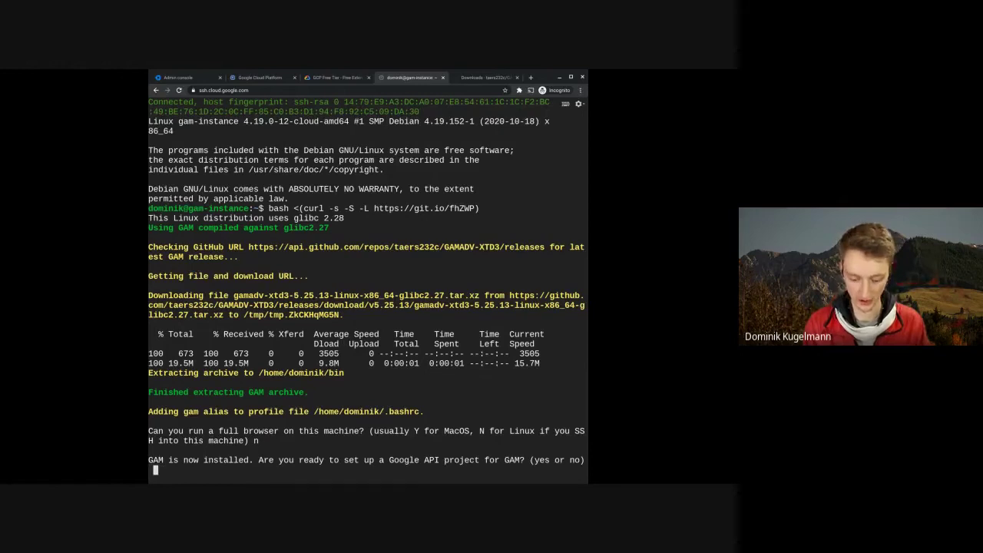
pyautogui.write('yes')
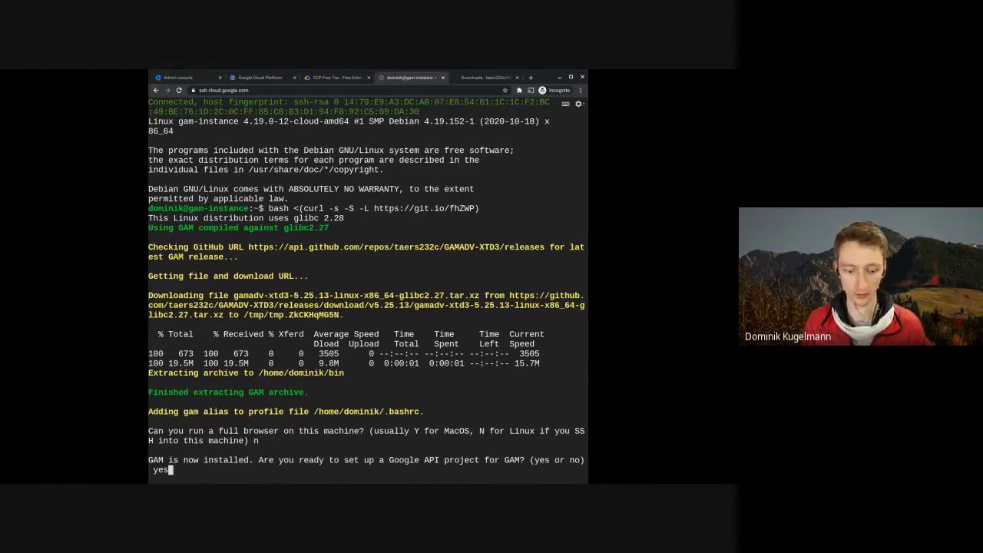
pyautogui.press('Return')
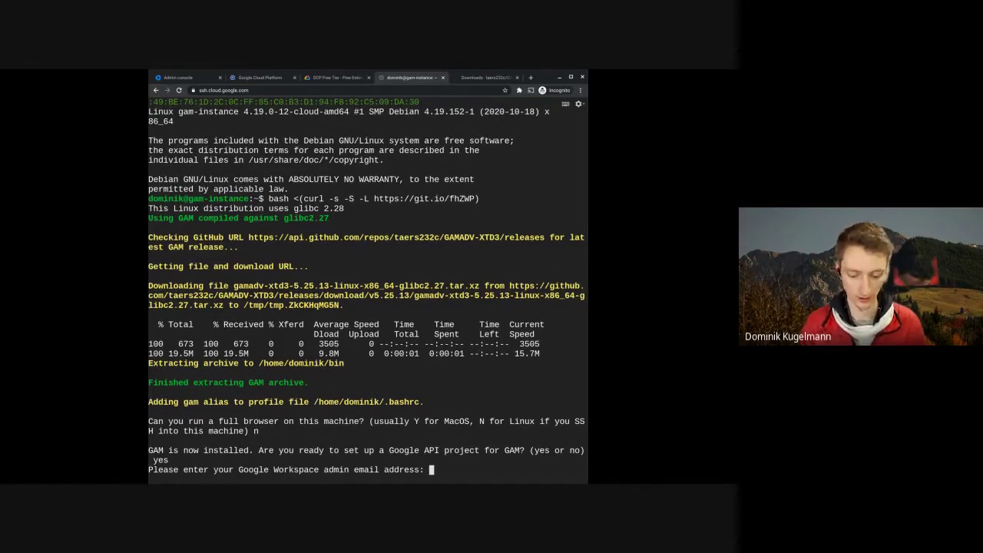
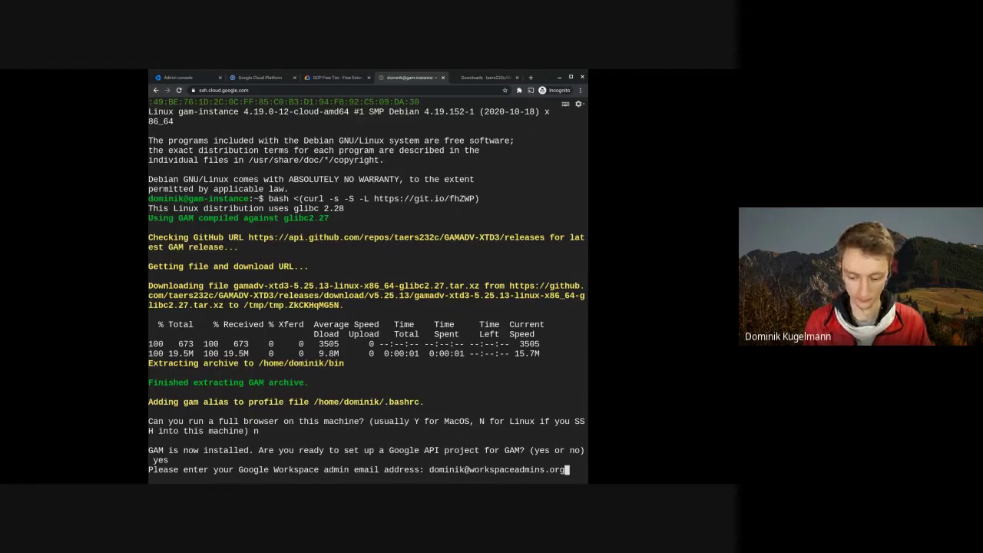
pyautogui.press('Return')
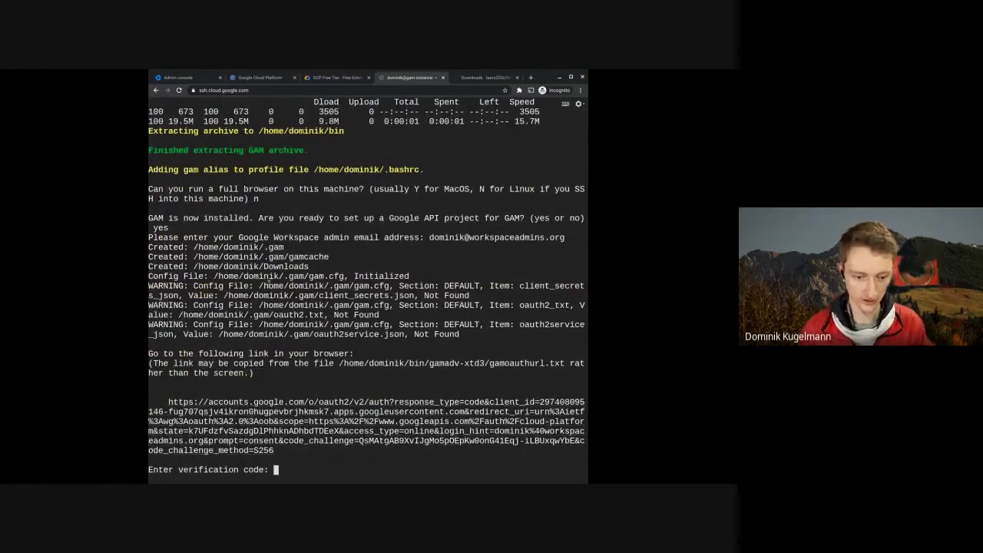
# - Highlight the newly created GAM folders and the config file warnings in the output
pyautogui.moveTo(229, 247); pyautogui.dragTo(309, 268)
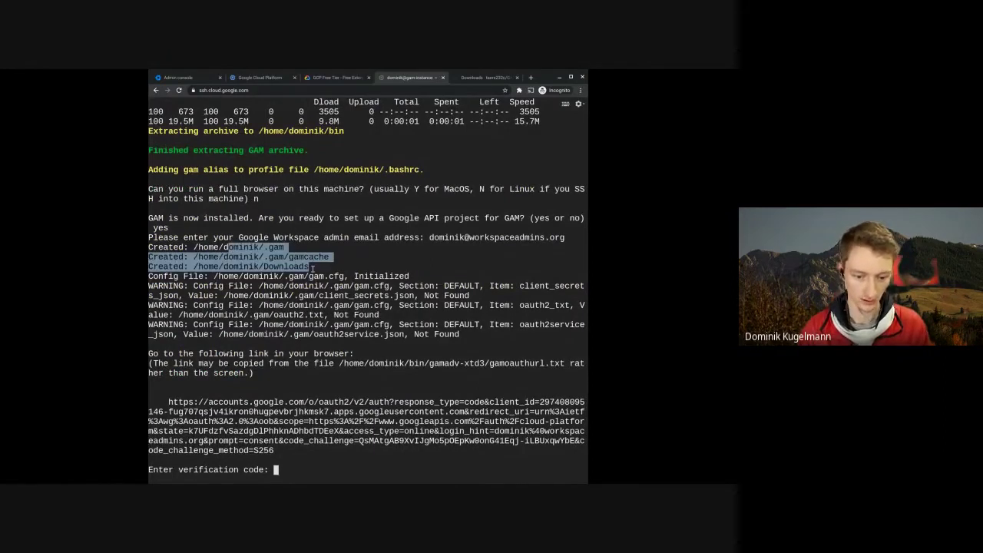
pyautogui.moveTo(204, 276); pyautogui.dragTo(365, 334)
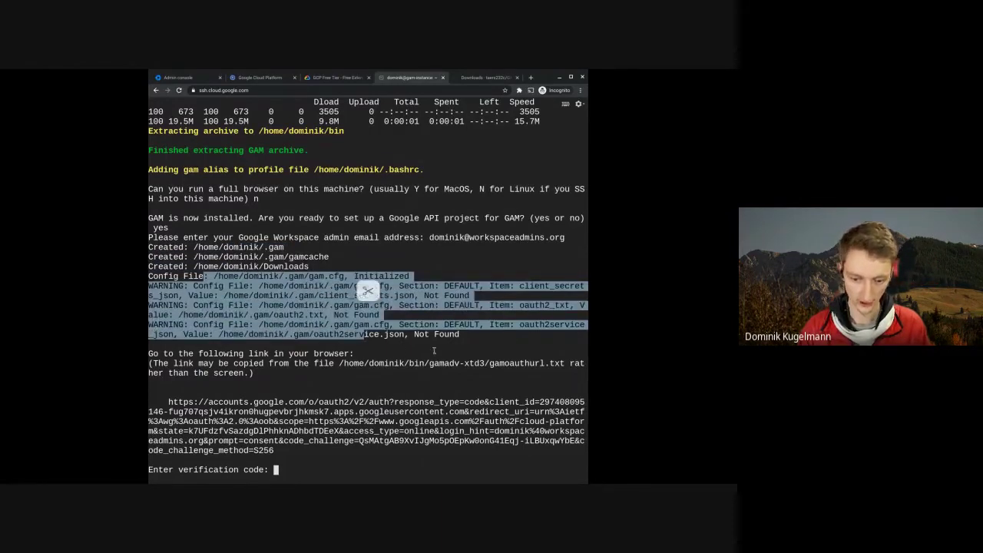
pyautogui.click(389, 353)
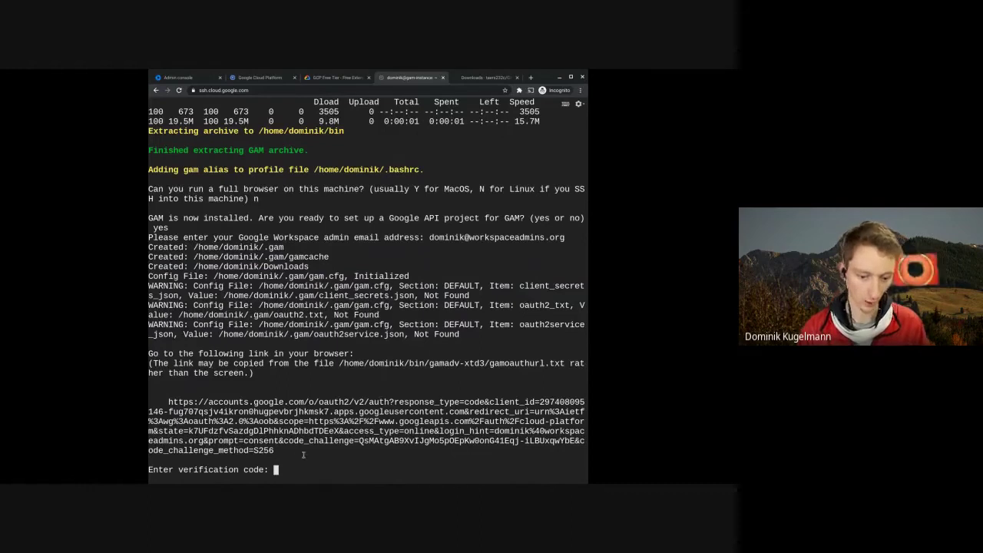
# - Copy GAM's OAuth link and load it in a new tab, which returns Error 400: admin_policy_enforced
pyautogui.moveTo(297, 453); pyautogui.dragTo(181, 400)
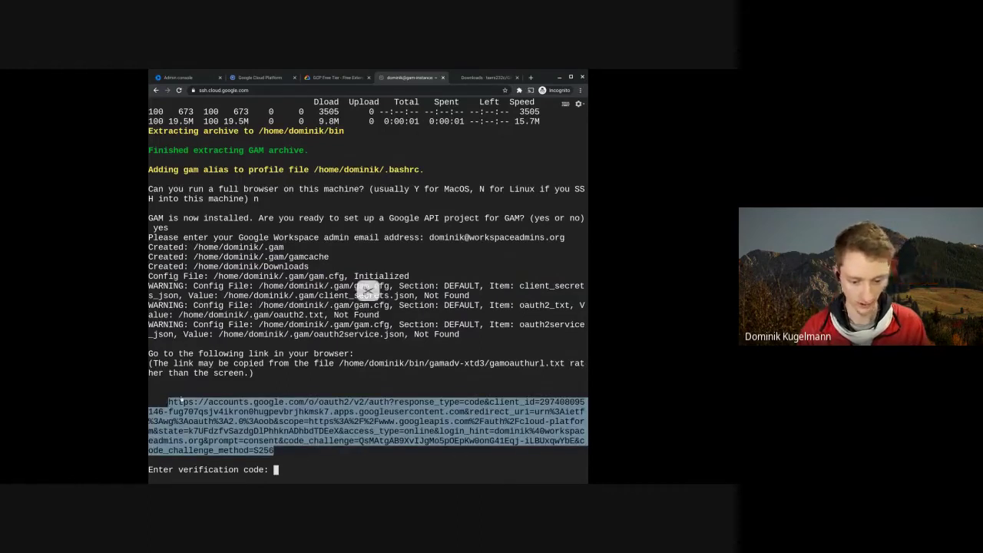
pyautogui.click(530, 78)
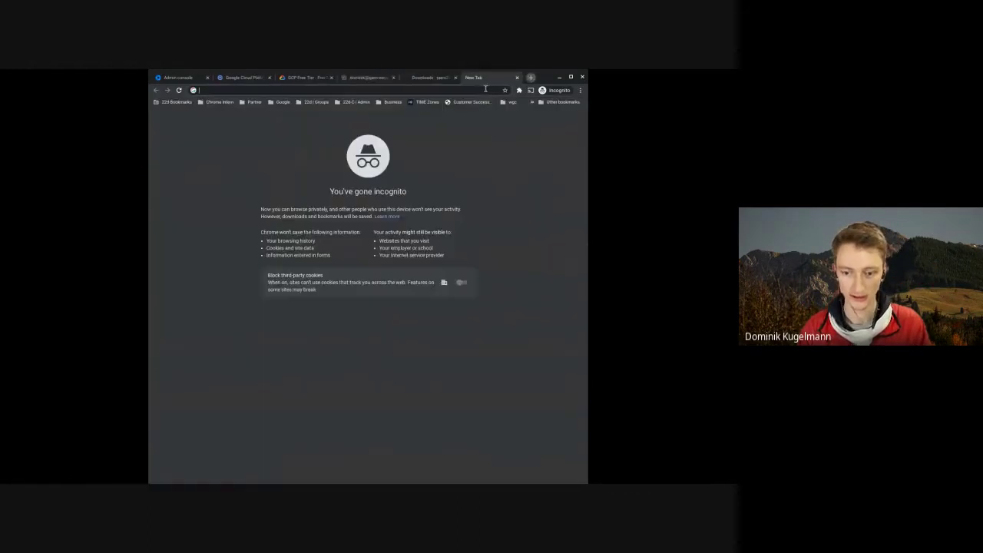
pyautogui.hotkey('ctrl', 'v')
pyautogui.press('Return')
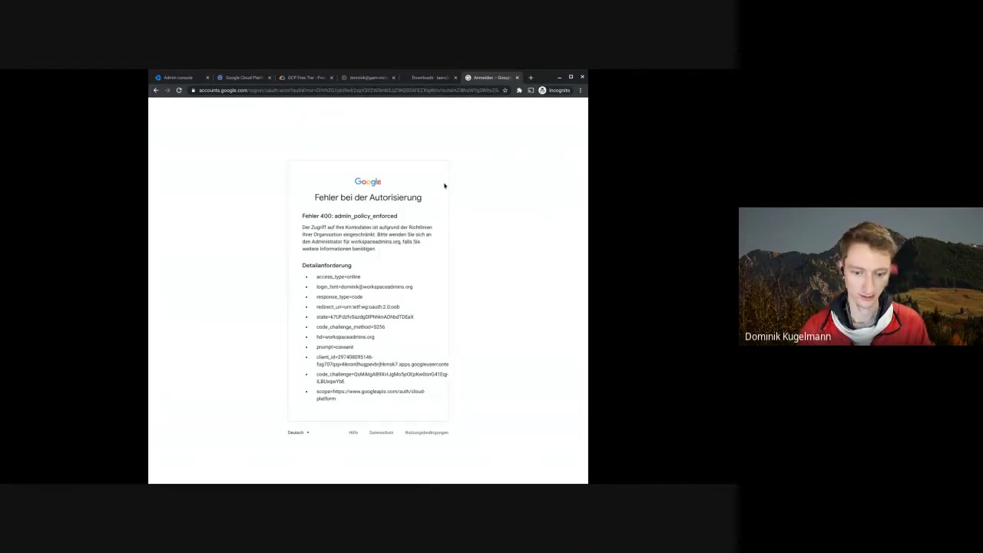
# - Select the client_id entry in the admin_policy_enforced error details
pyautogui.moveTo(353, 224); pyautogui.dragTo(352, 248)
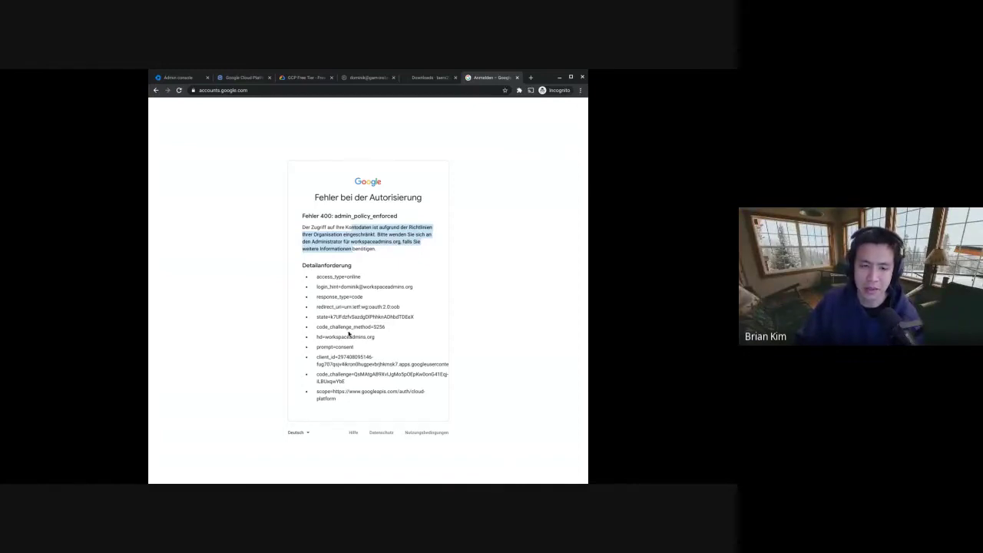
pyautogui.doubleClick(346, 357)
pyautogui.moveTo(362, 356); pyautogui.dragTo(459, 369)
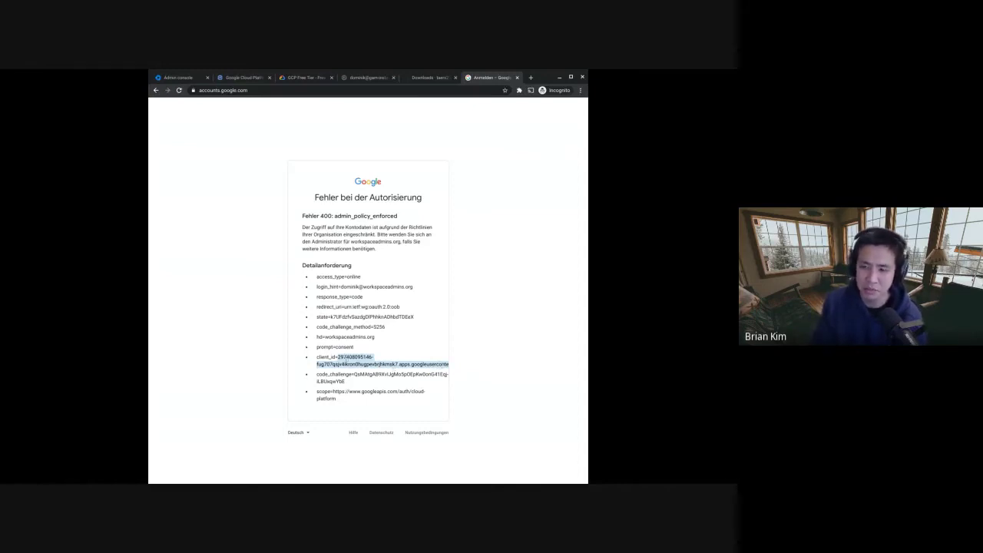
pyautogui.tripleClick(345, 361)
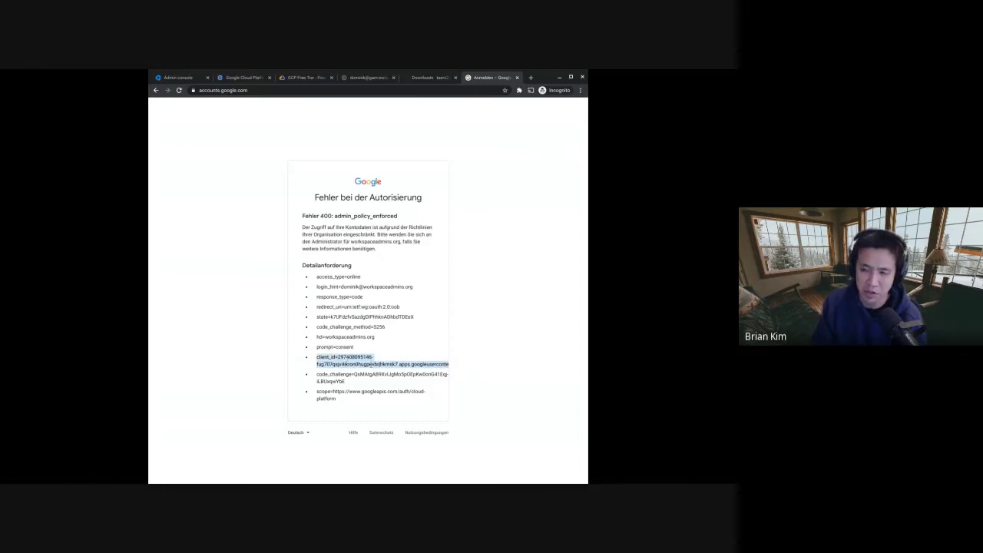
# - Paste the client_id entry into the address bar and strip the 'client_id=' prefix
pyautogui.moveTo(250, 90)
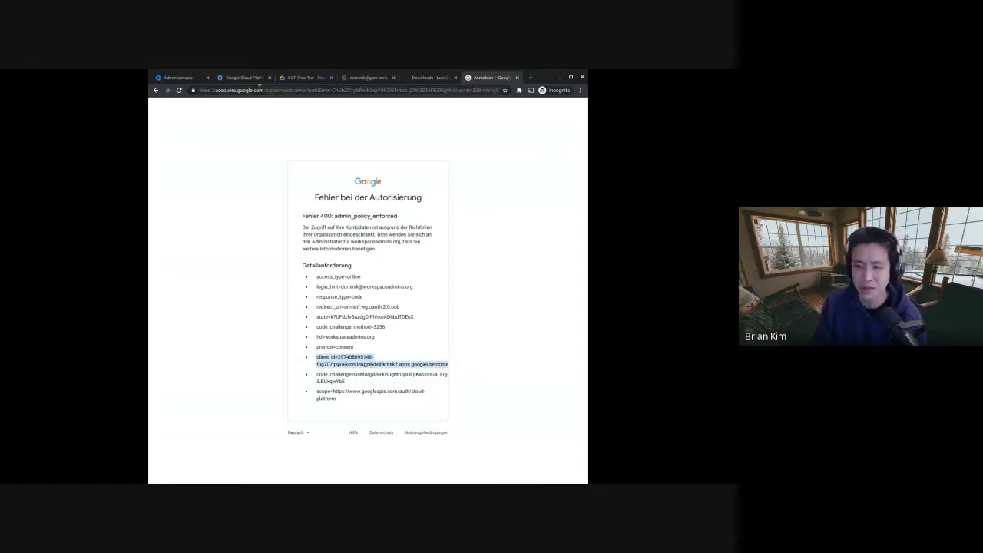
pyautogui.click(283, 90)
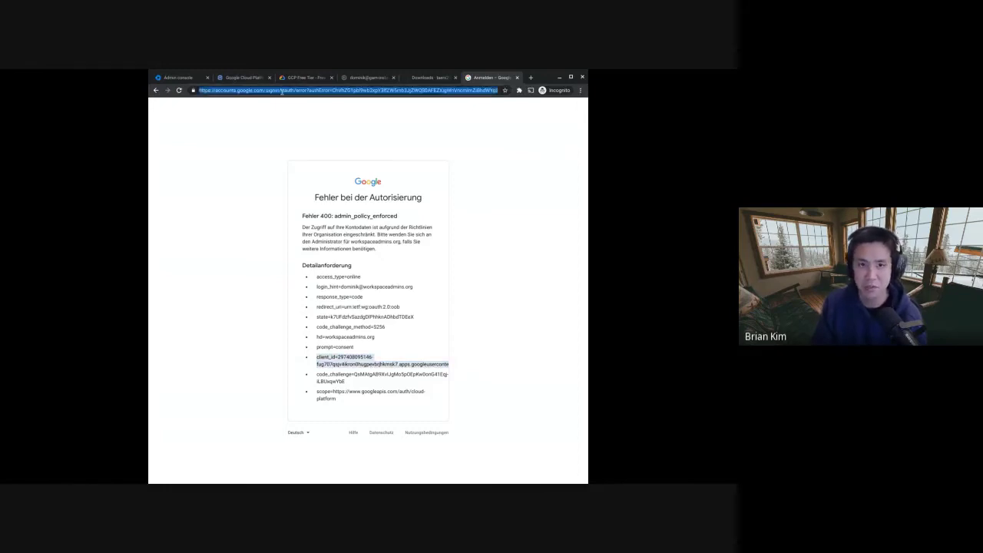
pyautogui.click(282, 91)
pyautogui.press('End')
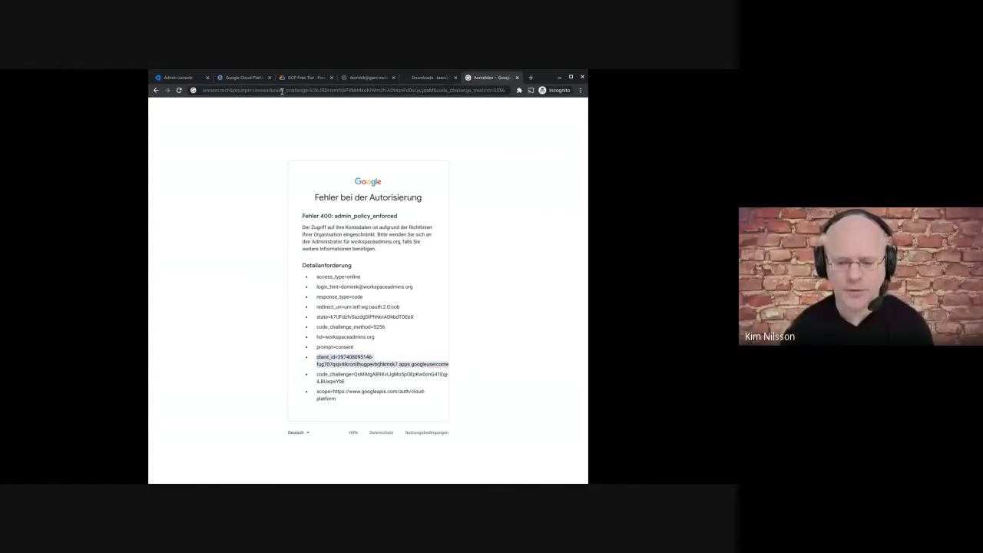
pyautogui.hotkey('ctrl', 'a')
pyautogui.hotkey('ctrl', 'v')
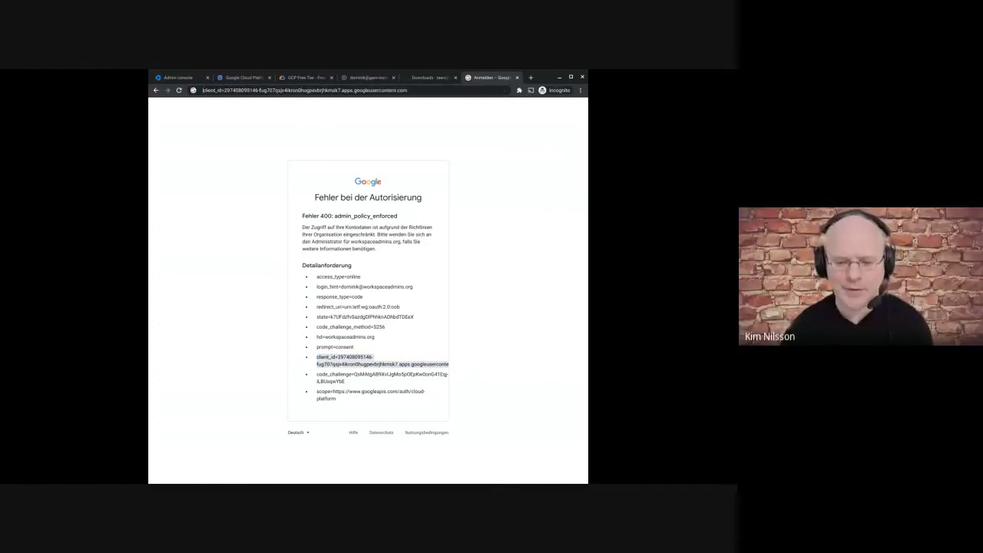
pyautogui.press('BackSpace')
pyautogui.press('BackSpace')
pyautogui.press('BackSpace')
pyautogui.press('BackSpace')
pyautogui.press('BackSpace')
pyautogui.press('BackSpace')
pyautogui.press('BackSpace')
pyautogui.press('BackSpace')
pyautogui.press('BackSpace')
pyautogui.press('BackSpace')
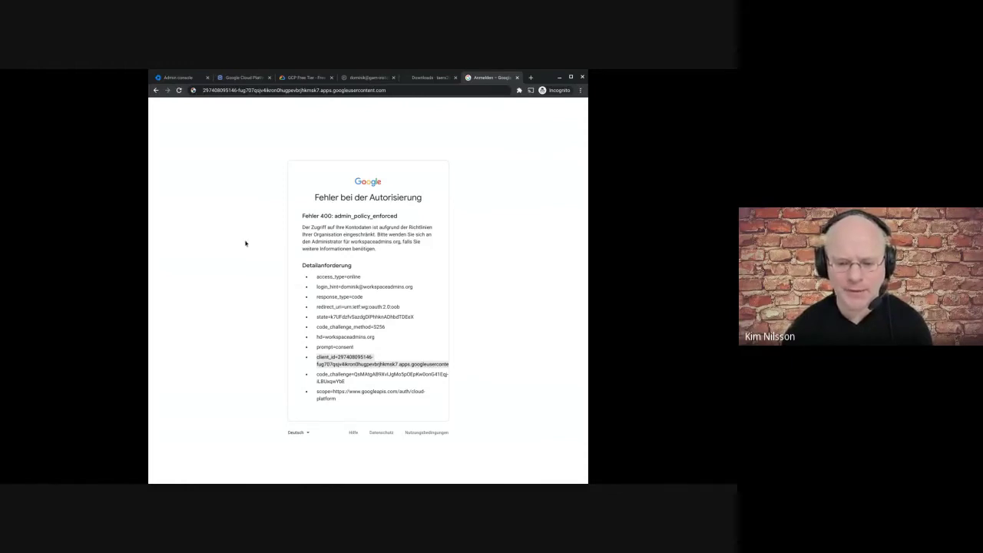
pyautogui.click(222, 91)
pyautogui.hotkey('ctrl', 'c')
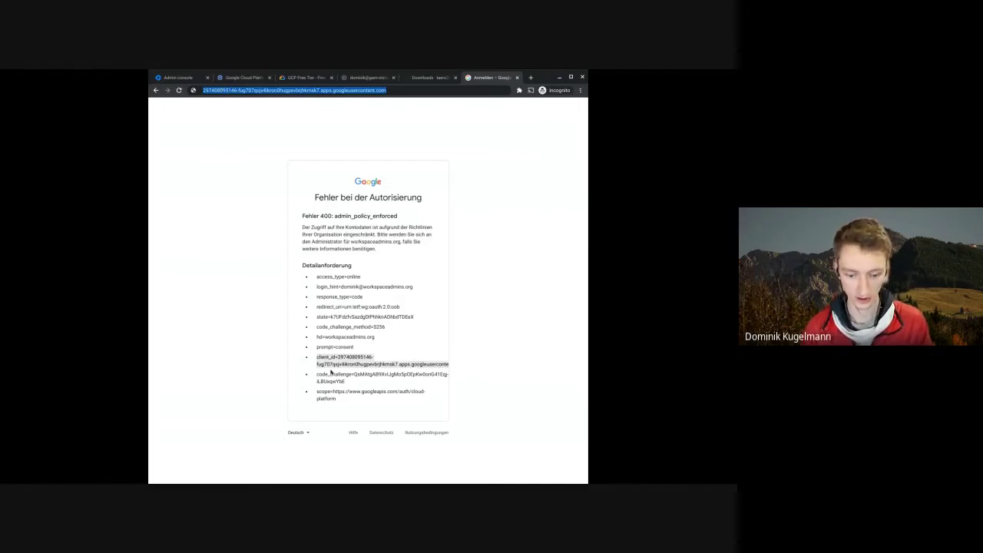
pyautogui.click(231, 240)
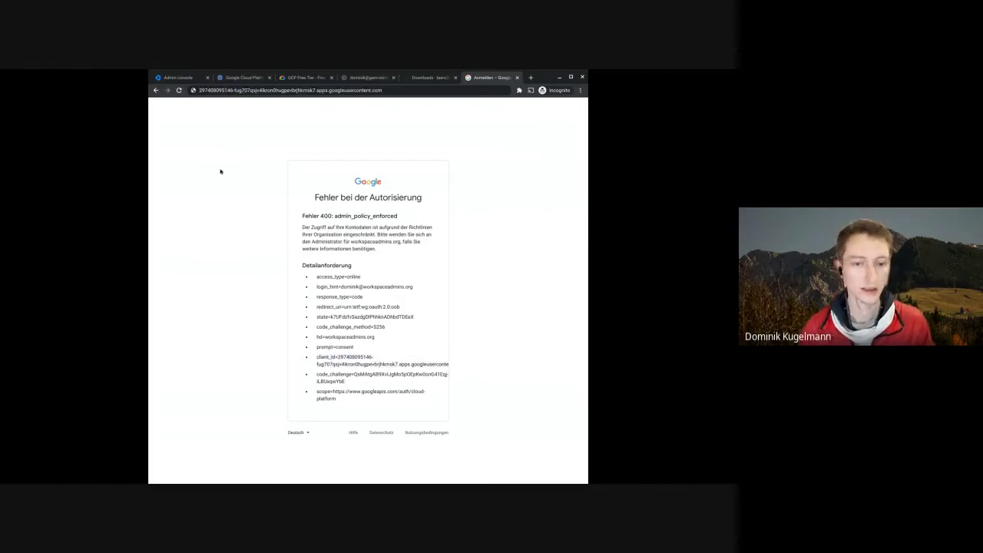
# - Re-verify the admin account's password in the Google Admin console
pyautogui.click(187, 80)
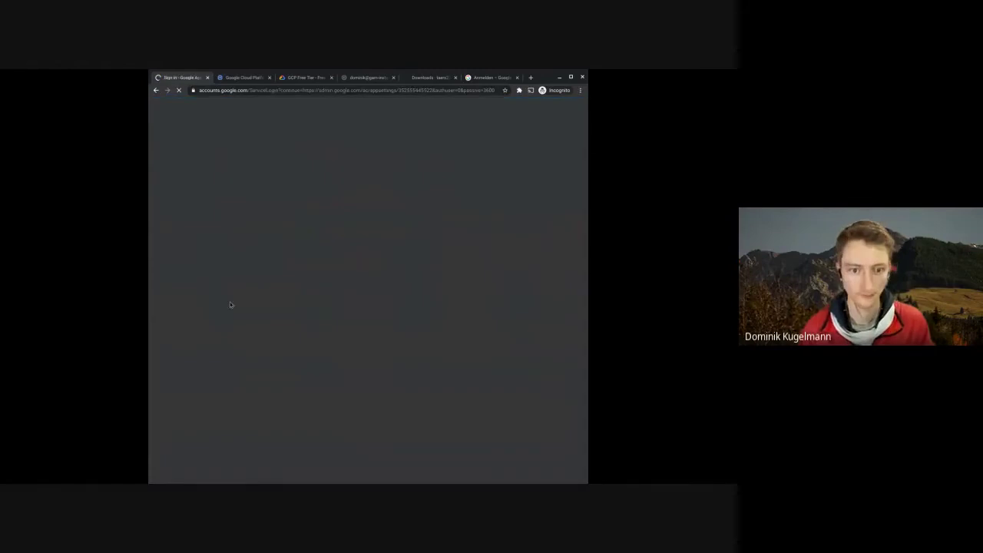
pyautogui.click(420, 299)
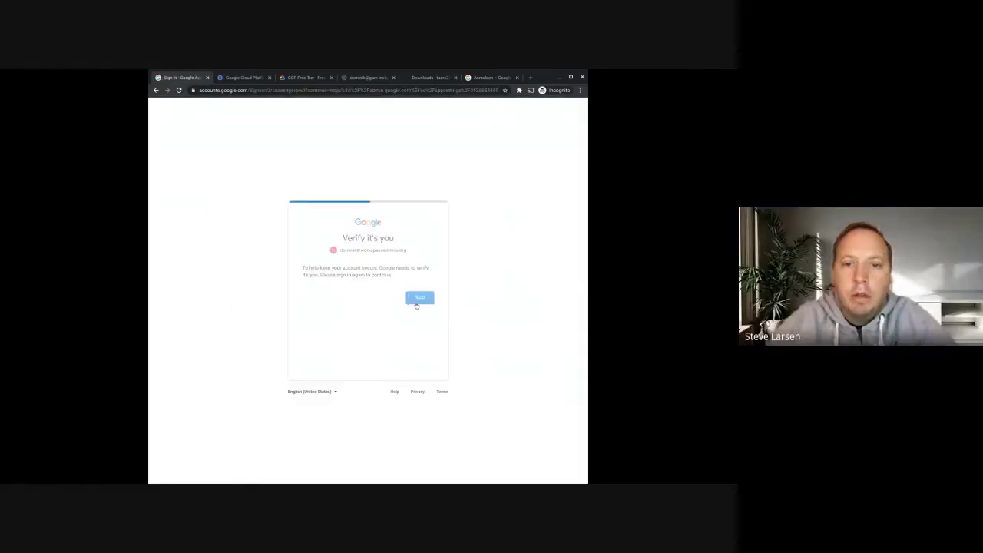
pyautogui.click(407, 91)
pyautogui.hotkey('ctrl', 'v')
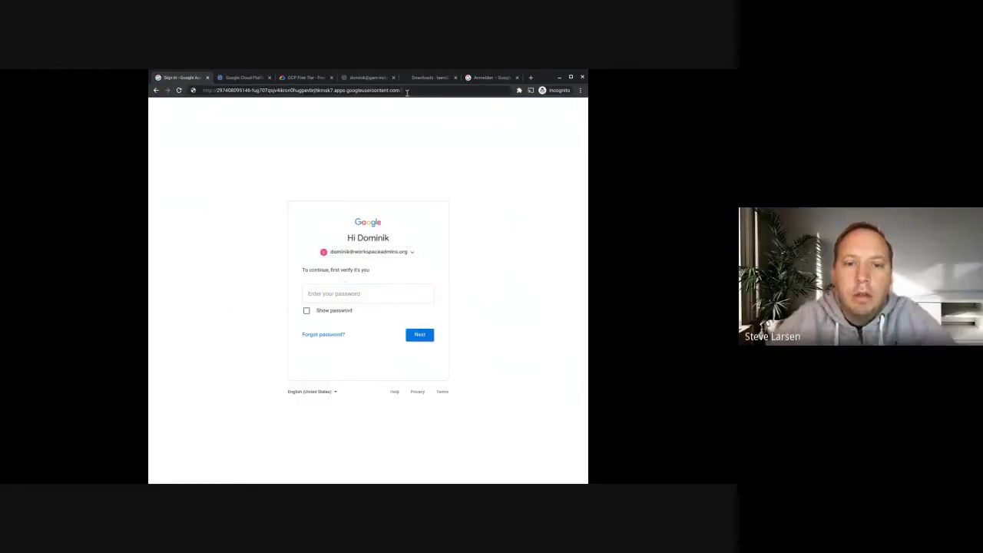
pyautogui.click(246, 181)
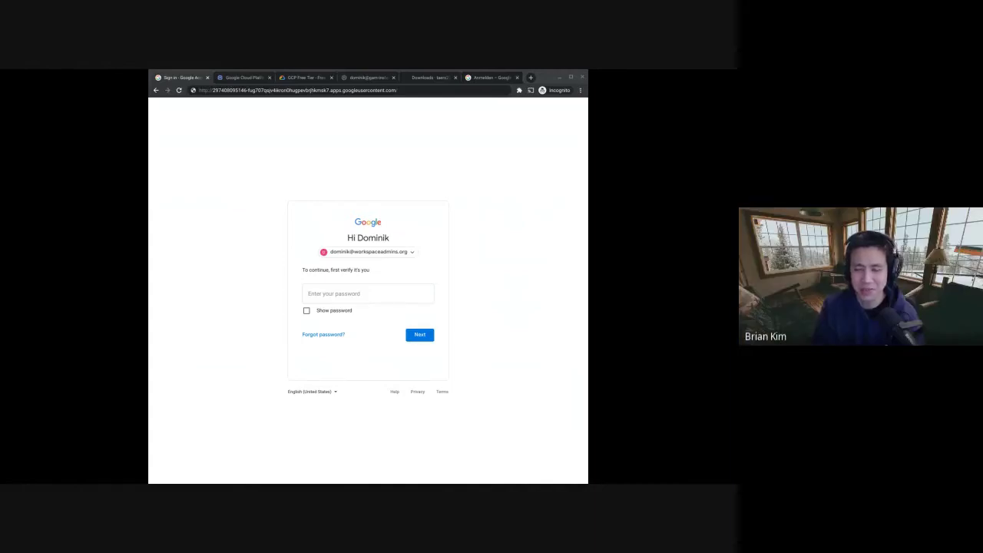
pyautogui.click(385, 297)
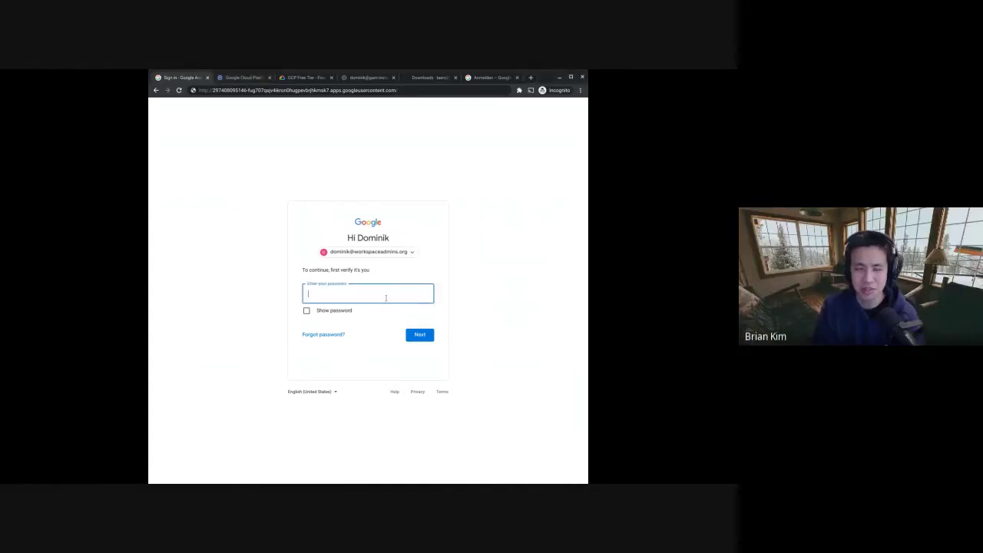
pyautogui.hotkey('ctrl', 'v')
pyautogui.press('Return')
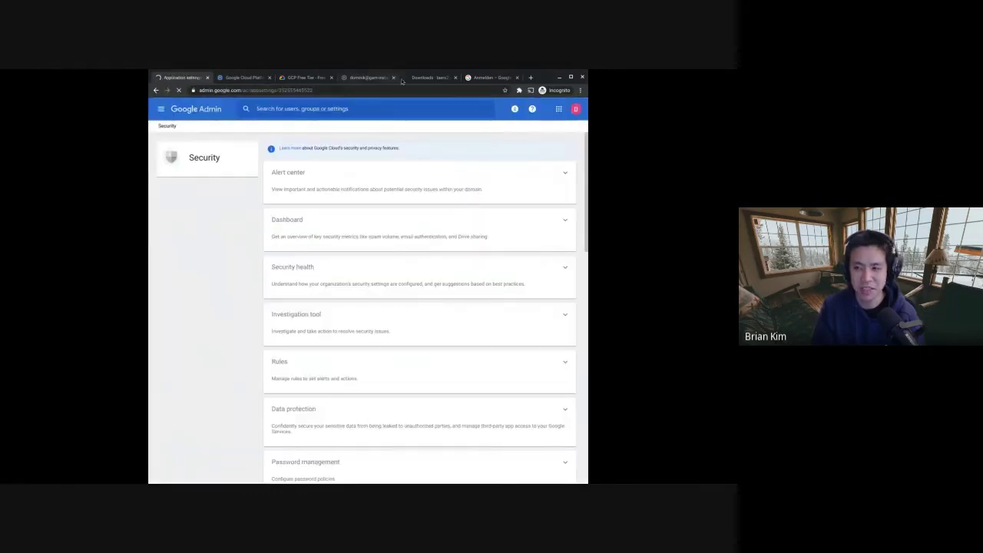
# - Go to the Security > API controls page at admin.google.com/ac/owl
pyautogui.click(471, 78)
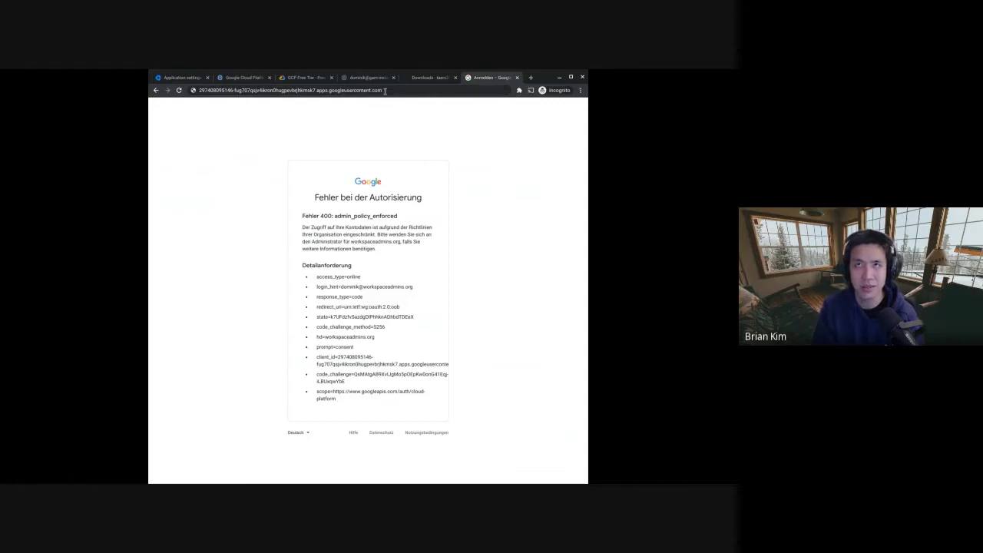
pyautogui.click(181, 78)
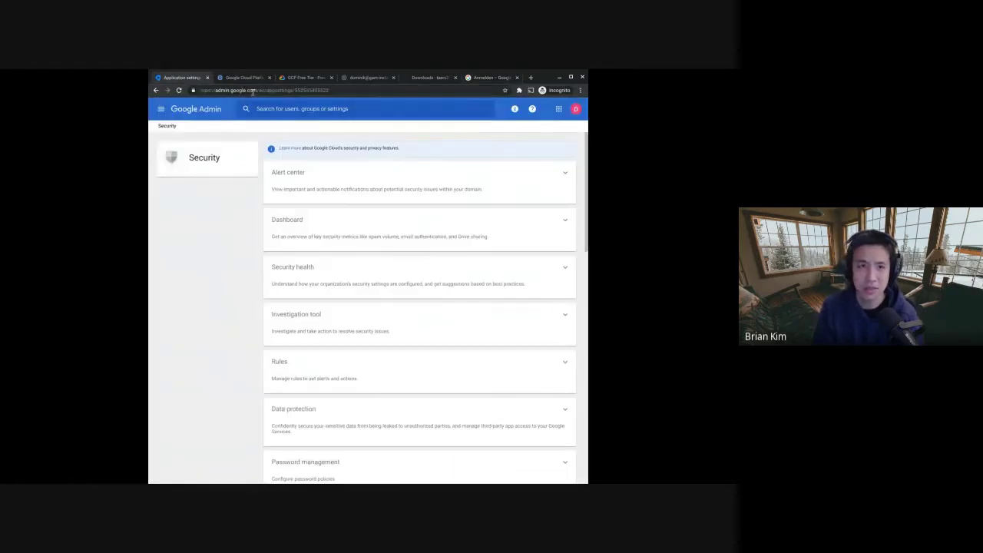
pyautogui.moveTo(265, 90); pyautogui.dragTo(330, 91)
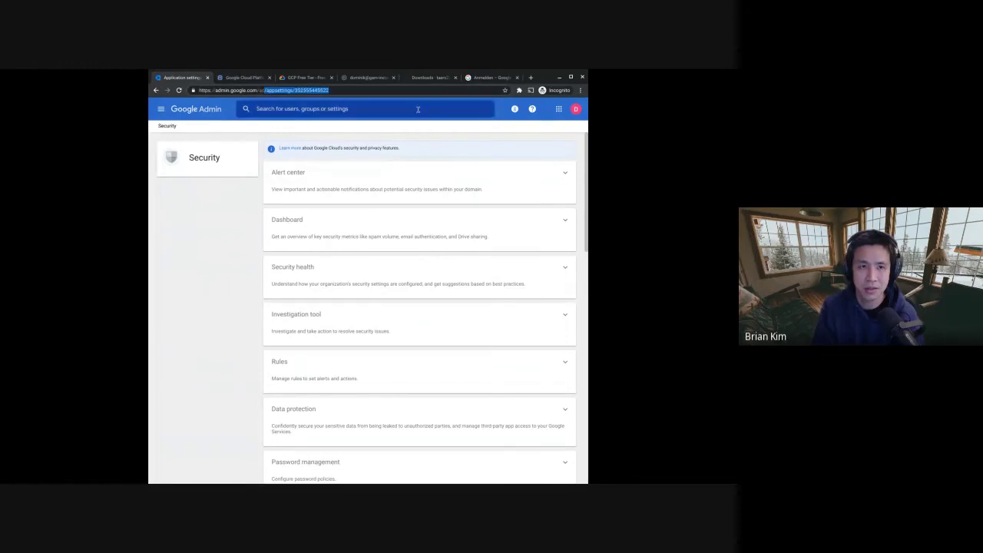
pyautogui.write('owl')
pyautogui.press('Return')
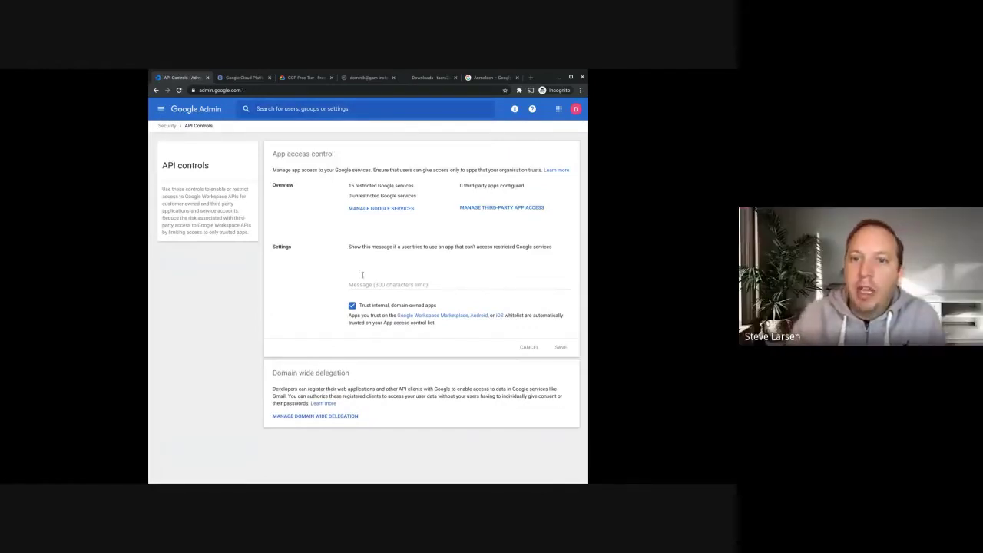
# - In Manage Third-Party App Access, start a new app configuration by OAuth App Name Or Client ID
pyautogui.click(505, 206)
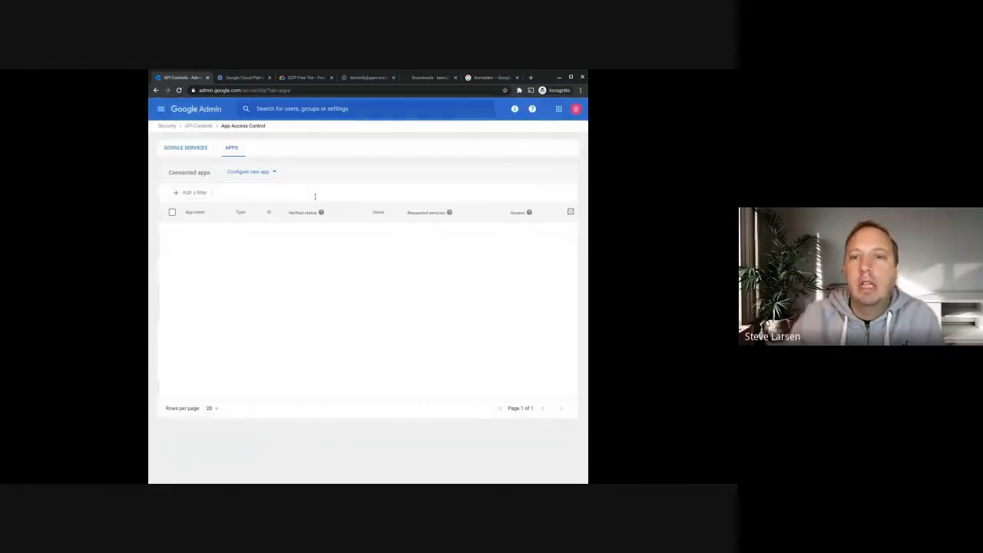
pyautogui.click(190, 147)
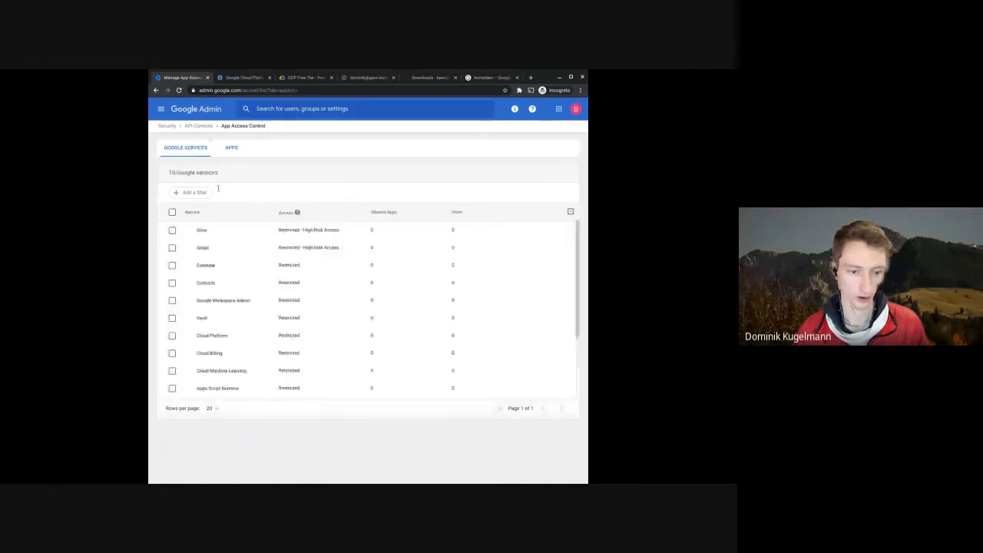
pyautogui.scroll(-4, 303, 238)
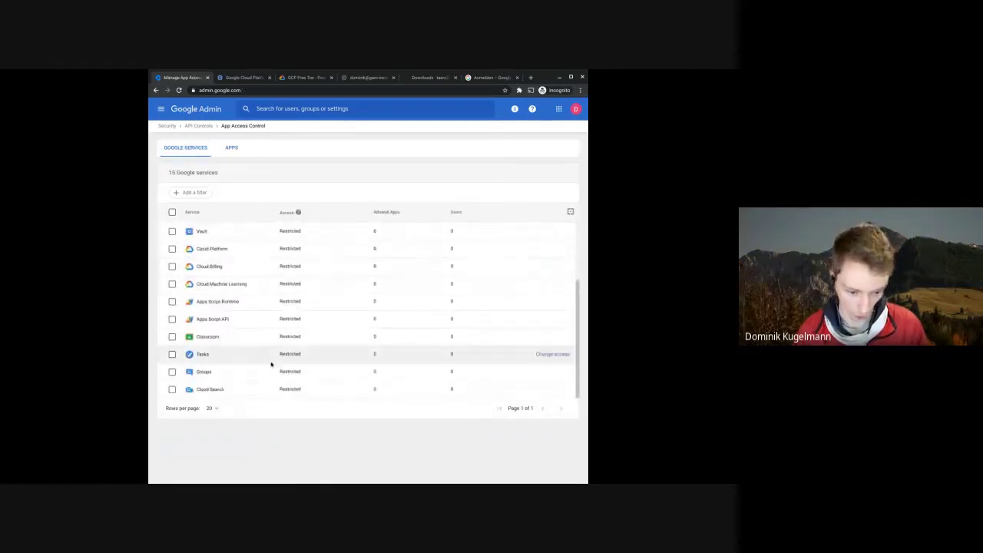
pyautogui.scroll(4, 292, 307)
pyautogui.click(232, 150)
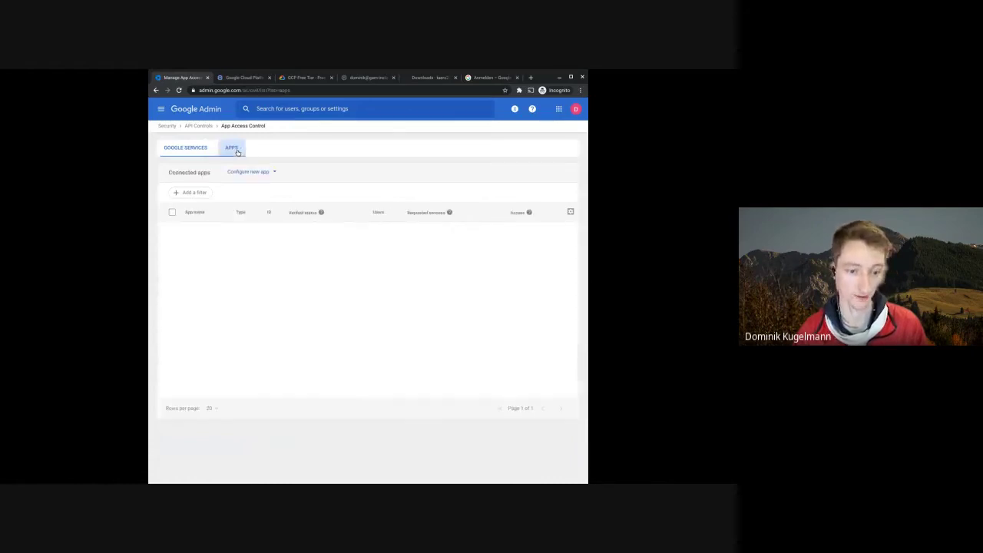
pyautogui.click(244, 176)
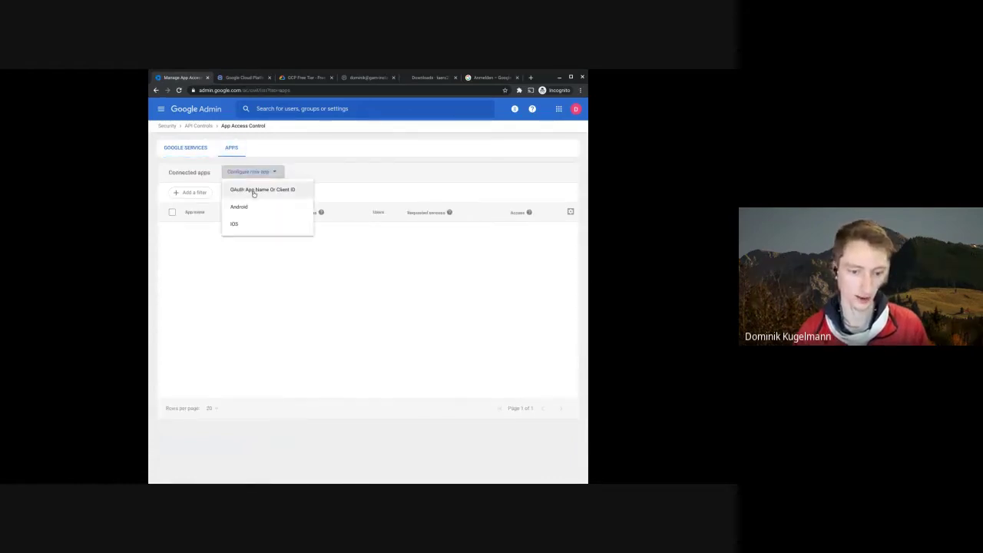
pyautogui.click(254, 192)
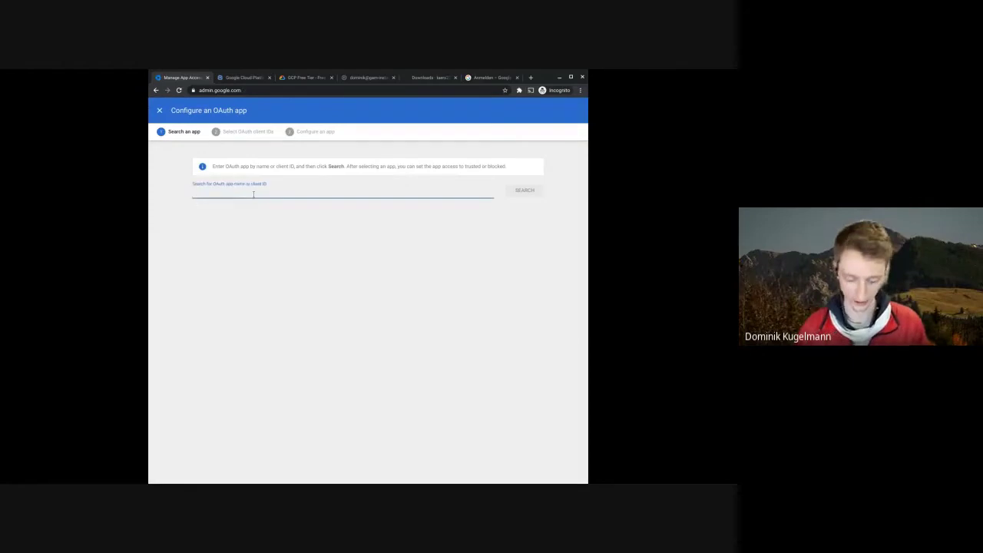
# - Search by the GAM client ID, select GAM Project Creation and its client IDs, and set its access to Trusted
pyautogui.hotkey('ctrl', 'v')
pyautogui.click(525, 192)
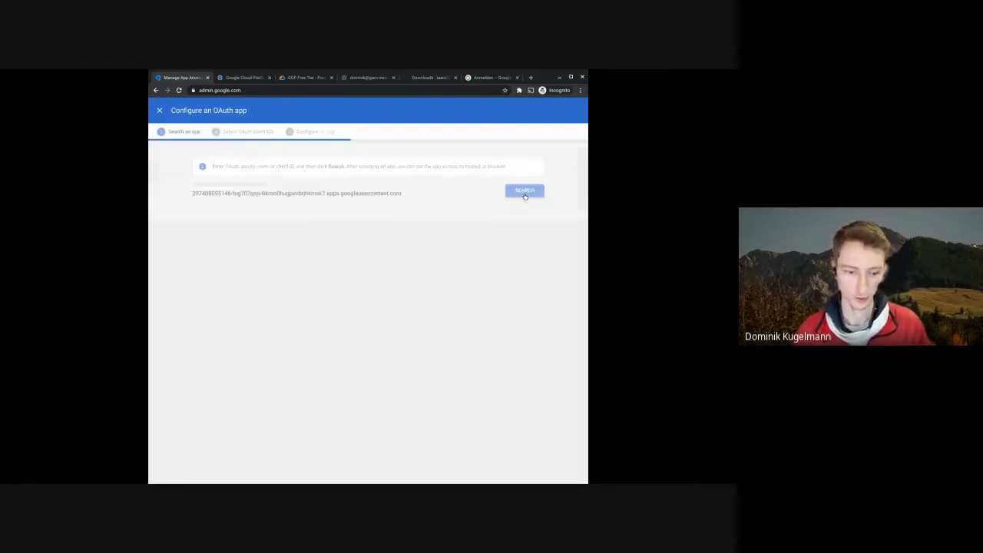
pyautogui.click(513, 243)
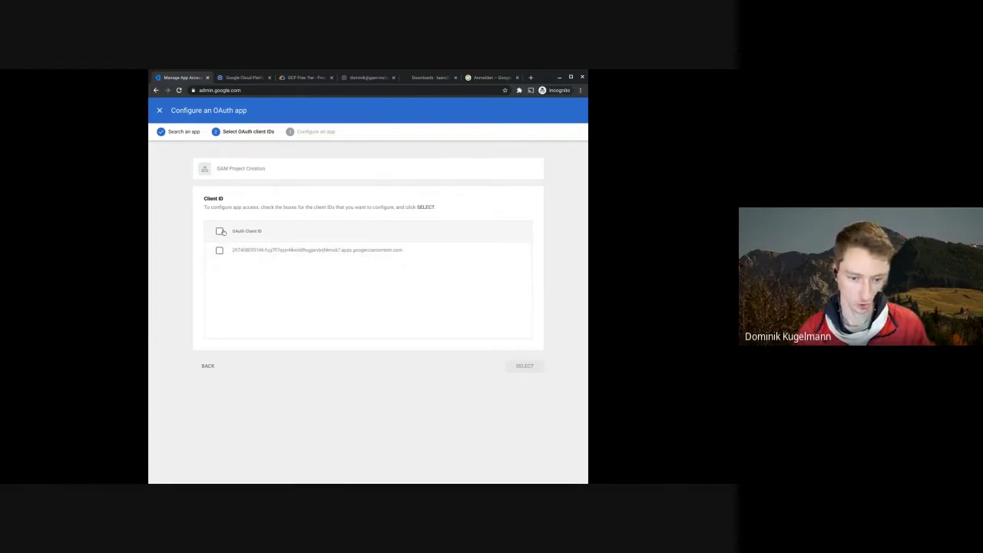
pyautogui.click(220, 230)
pyautogui.click(525, 367)
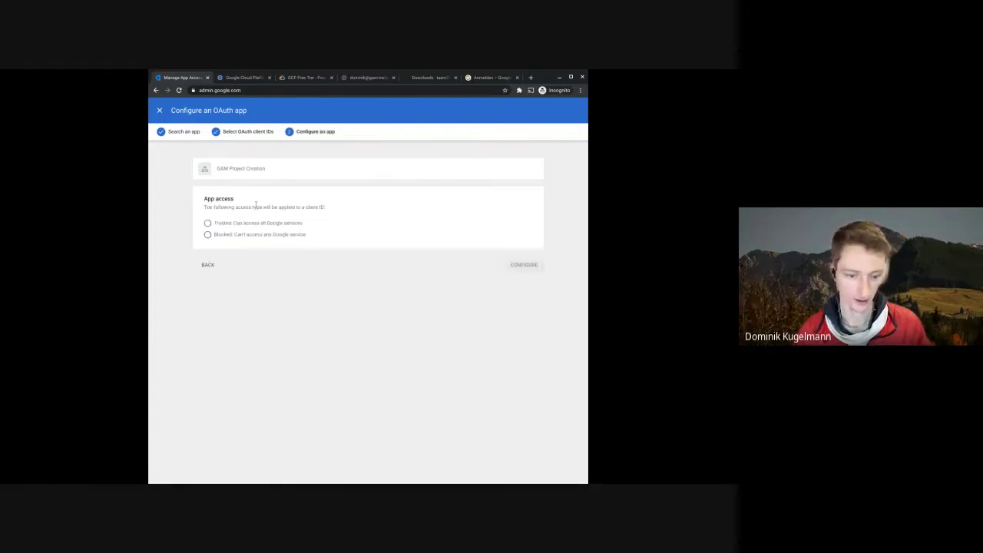
pyautogui.click(208, 223)
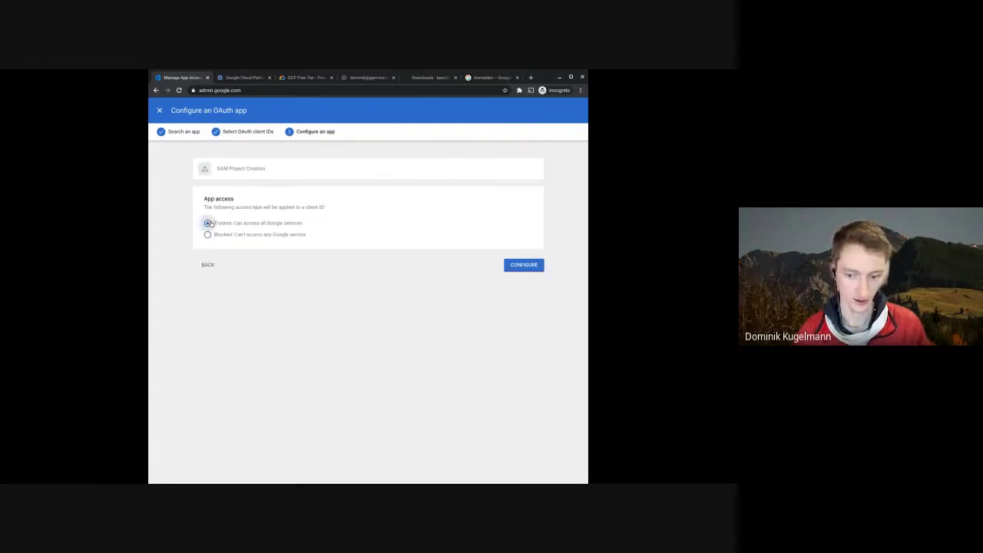
pyautogui.click(520, 265)
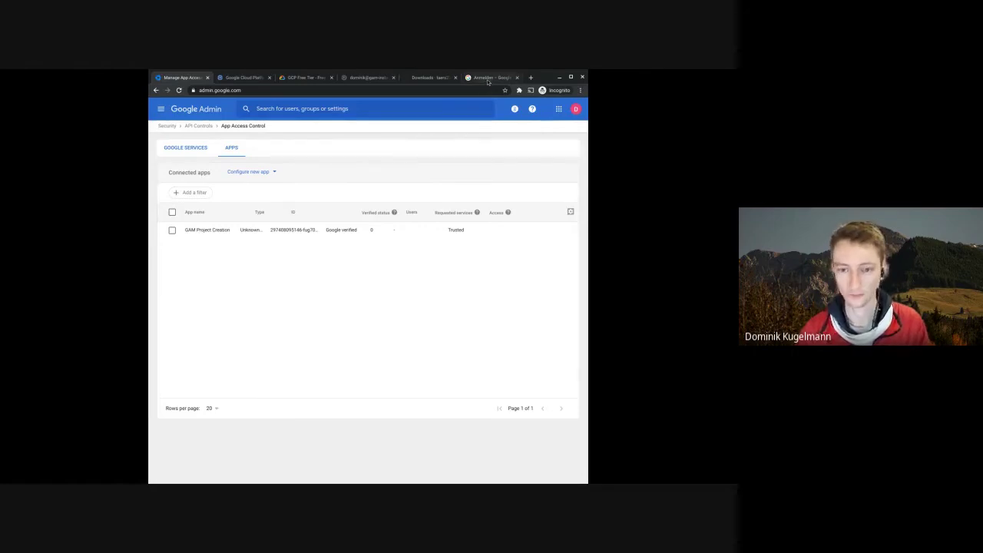
# - Reload the authorization error page, then return to the SSH terminal
pyautogui.click(492, 77)
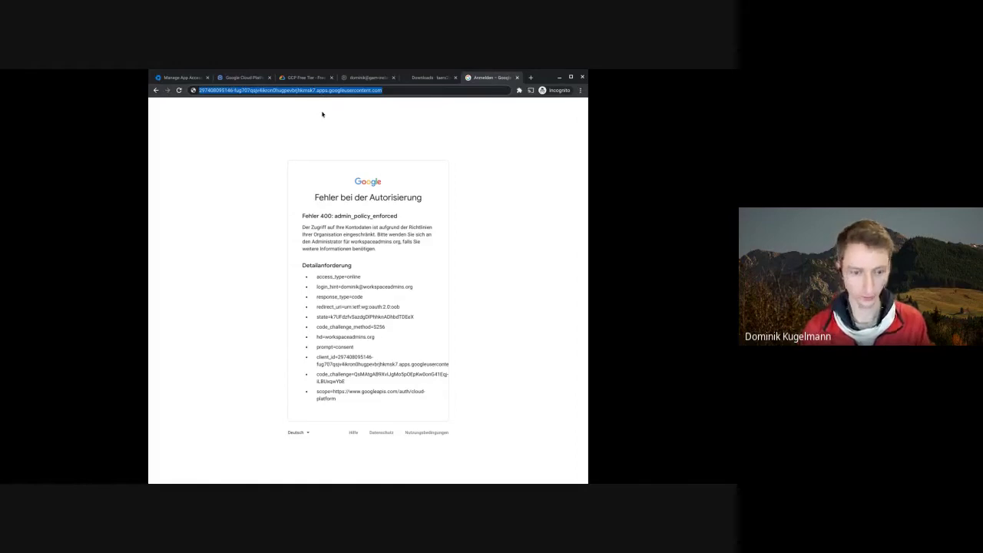
pyautogui.press('F5')
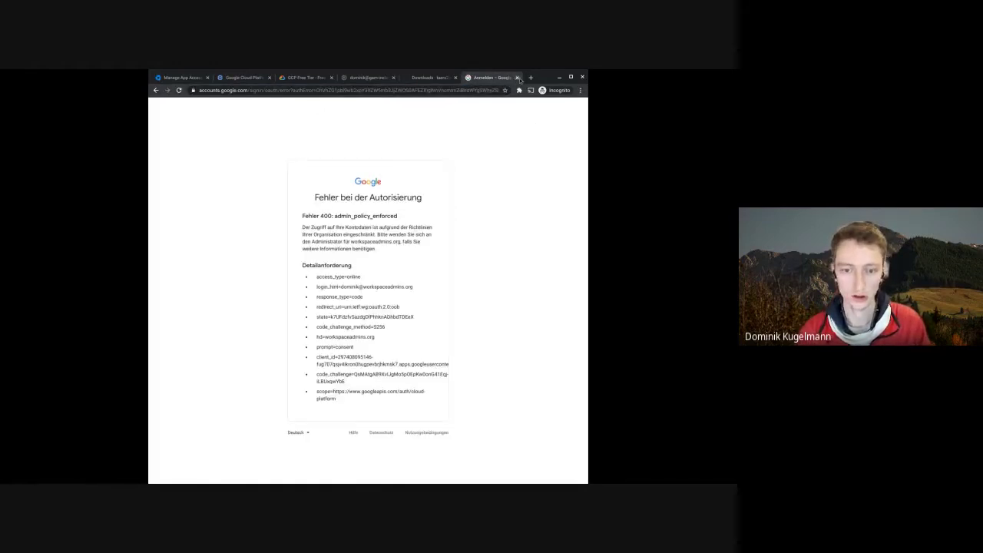
pyautogui.click(359, 80)
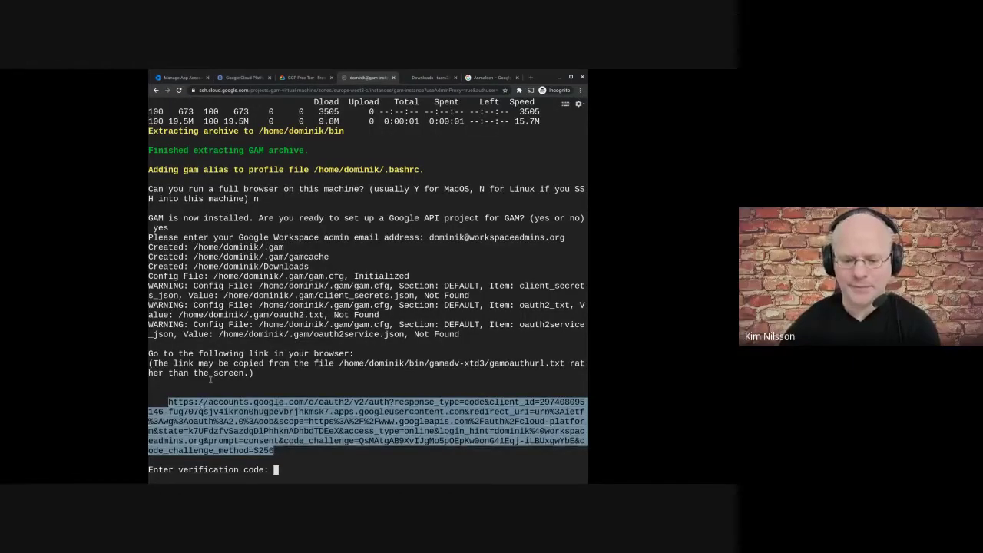
pyautogui.click(275, 452)
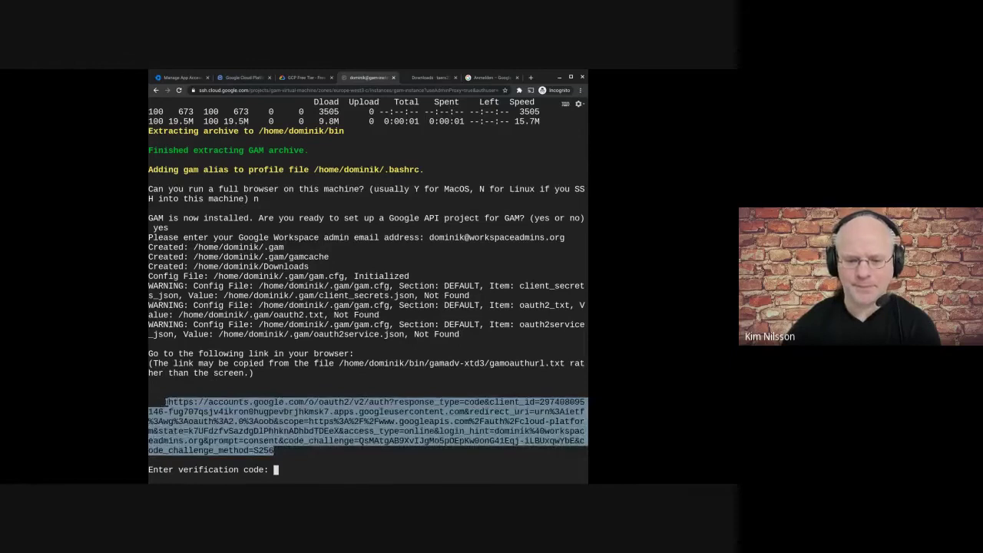
# - Load the GAM authorization link, sign in as the admin, allow access and copy the authorization code
pyautogui.click(482, 79)
pyautogui.click(468, 90)
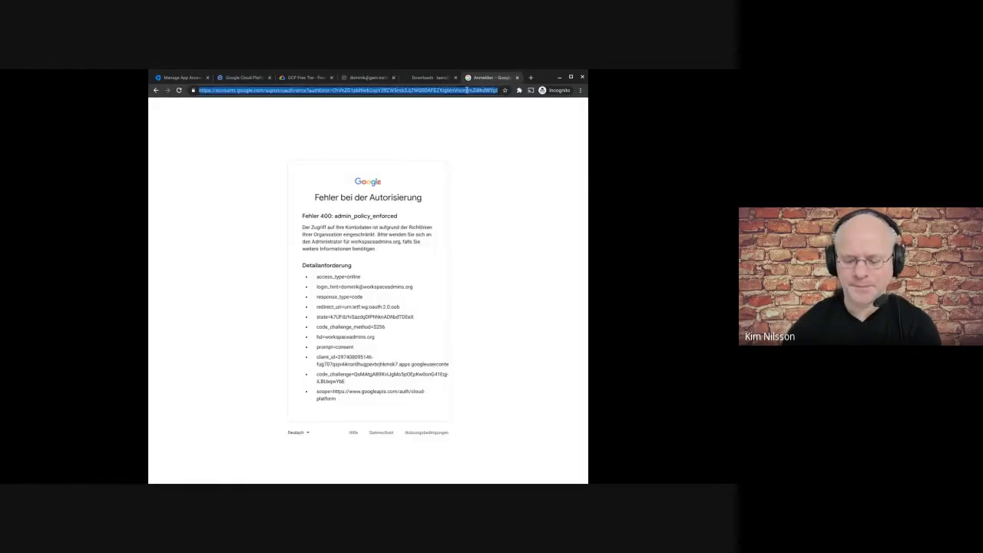
pyautogui.hotkey('ctrl', 'v')
pyautogui.press('Return')
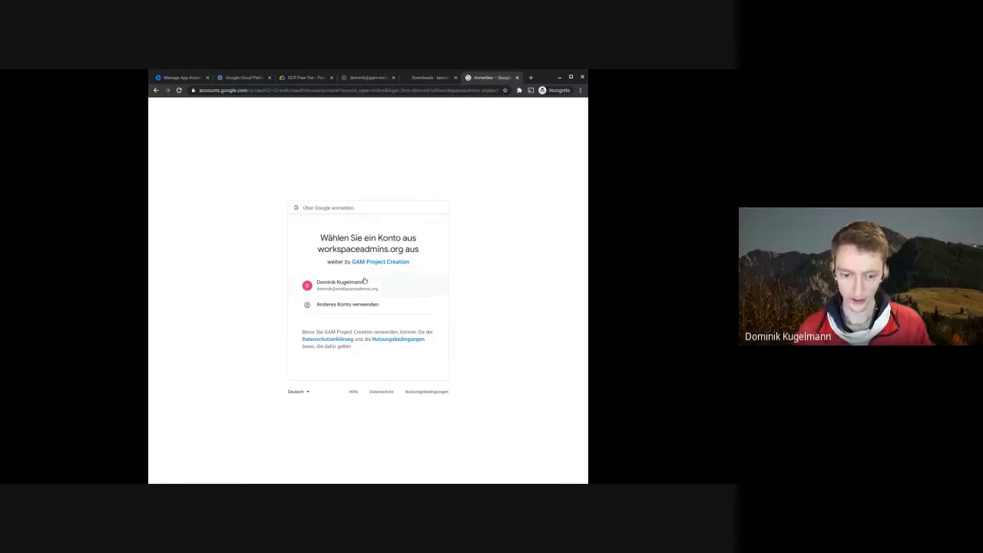
pyautogui.click(349, 285)
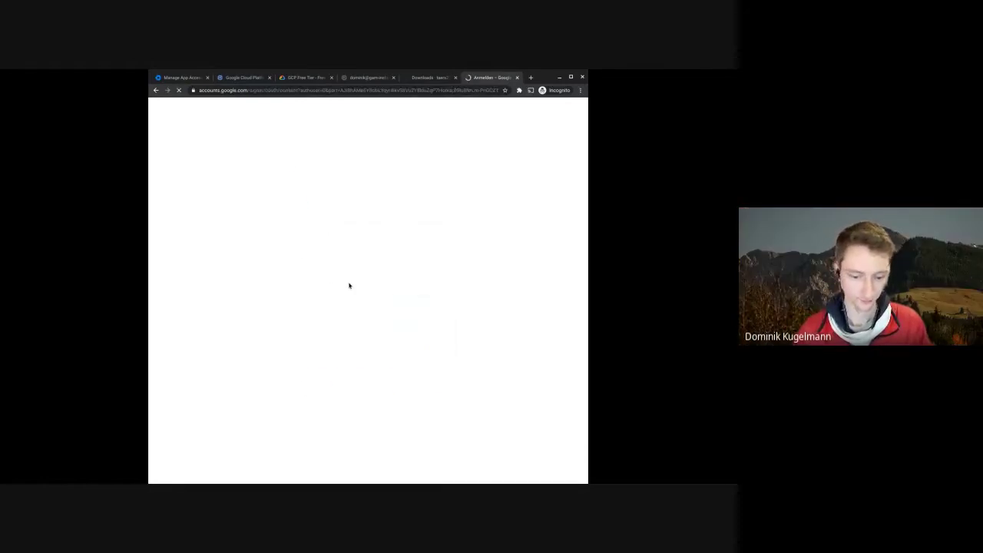
pyautogui.click(413, 386)
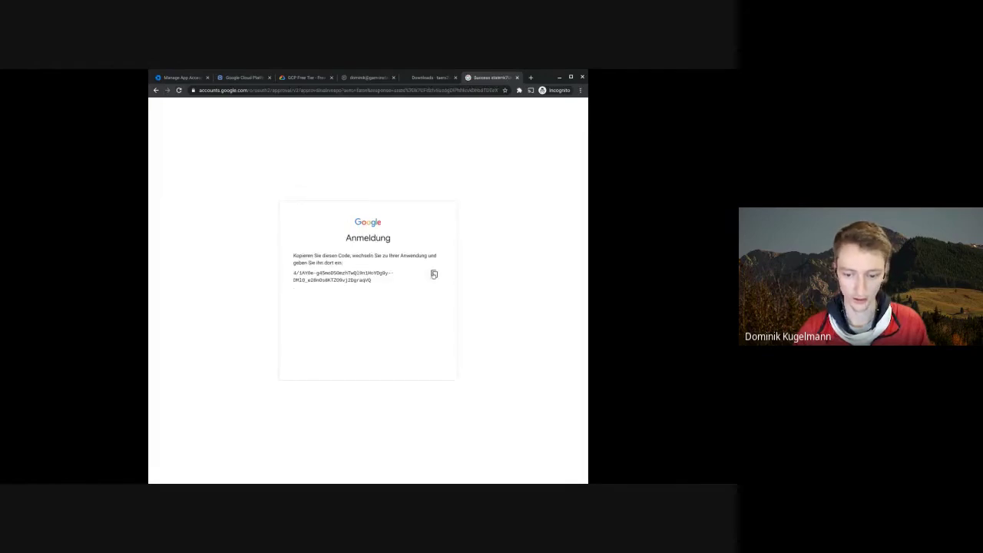
pyautogui.click(434, 274)
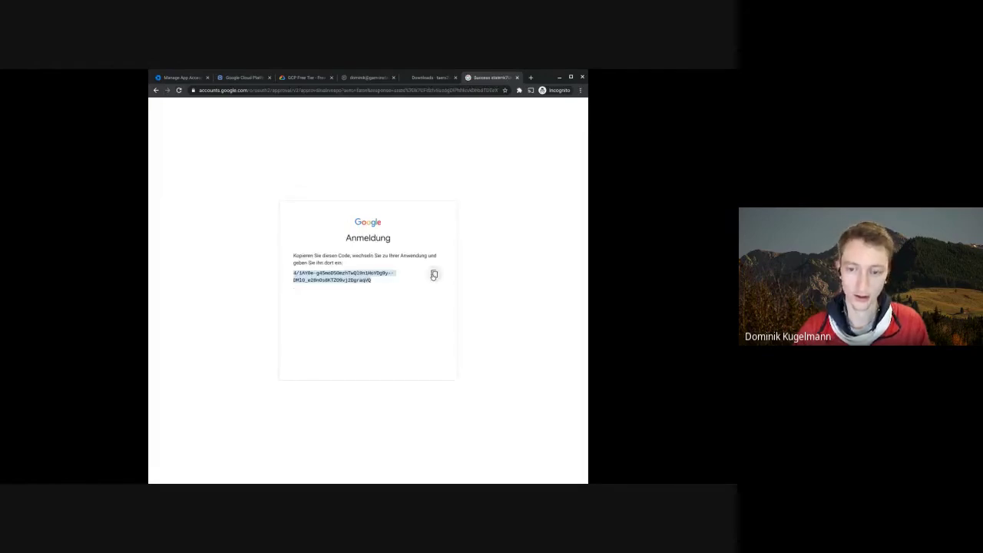
pyautogui.click(424, 77)
# - Submit the authorization code at GAM's verification prompt, then close the Success tab
pyautogui.click(356, 80)
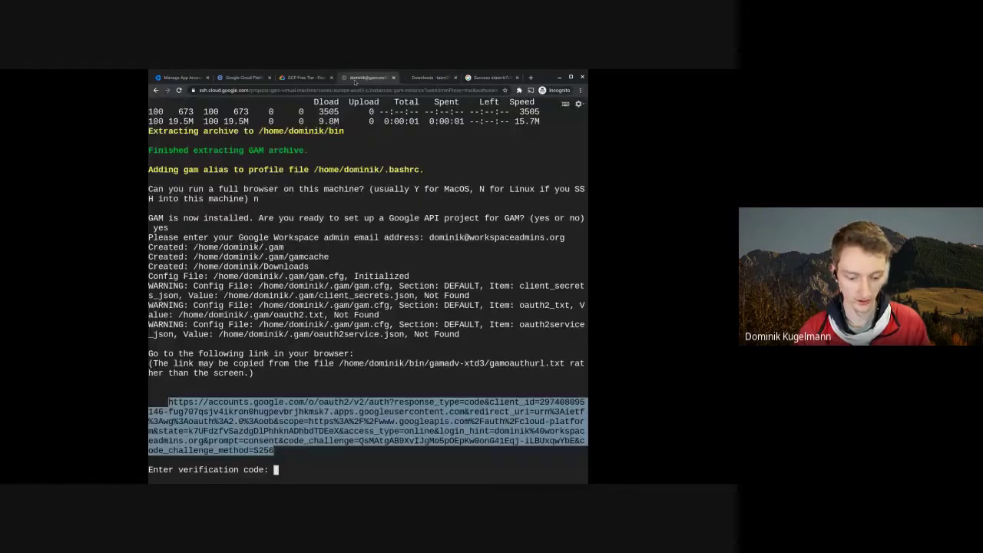
pyautogui.click(279, 470)
pyautogui.hotkey('ctrl', 'v')
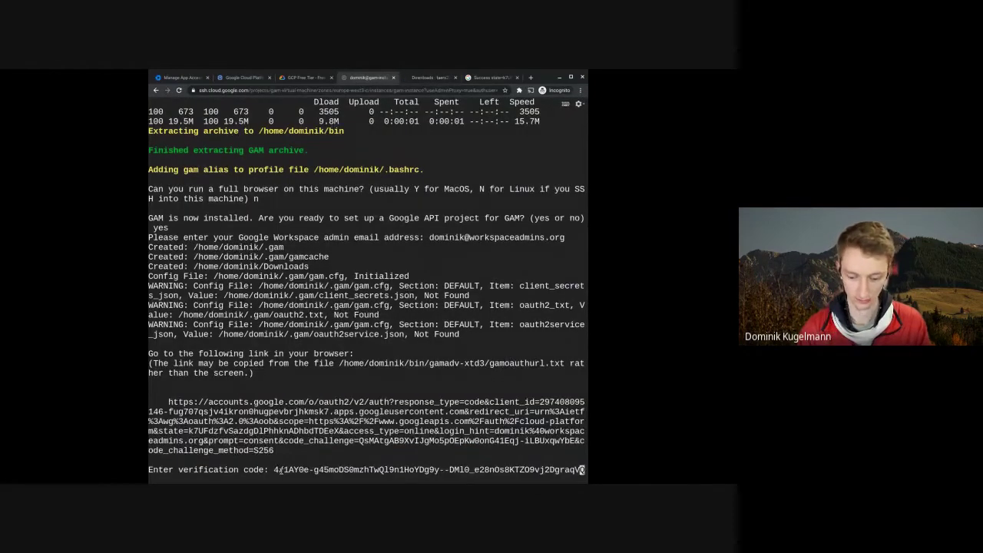
pyautogui.press('Return')
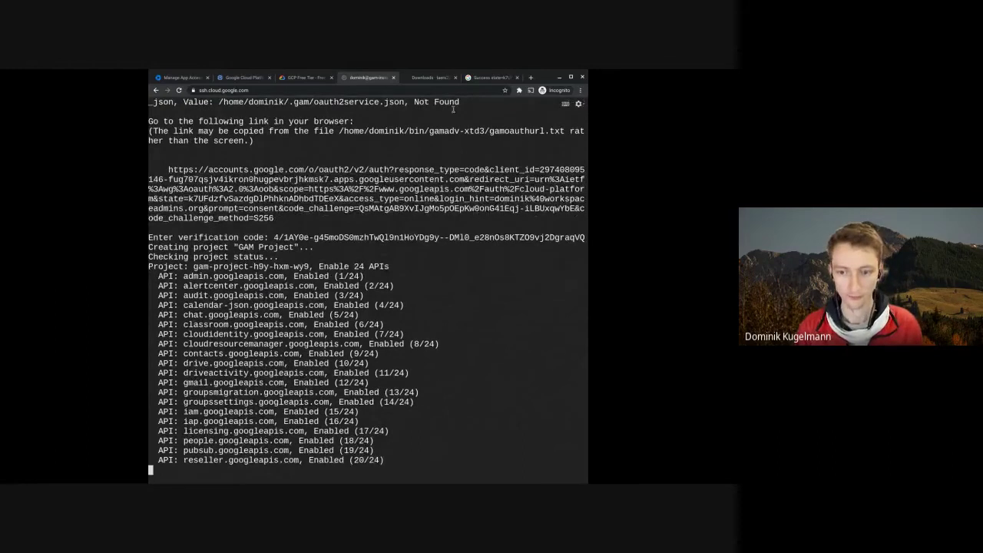
pyautogui.click(491, 77)
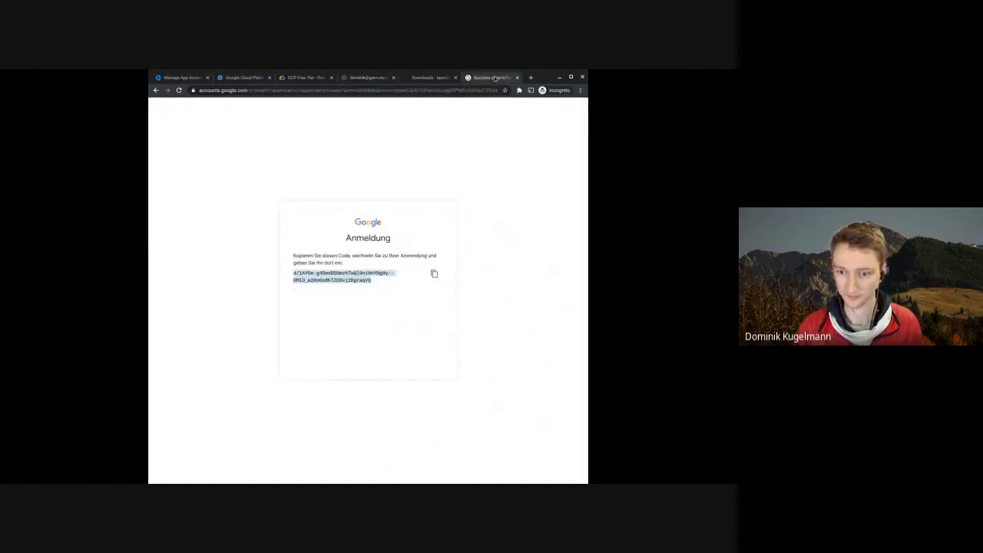
pyautogui.click(517, 77)
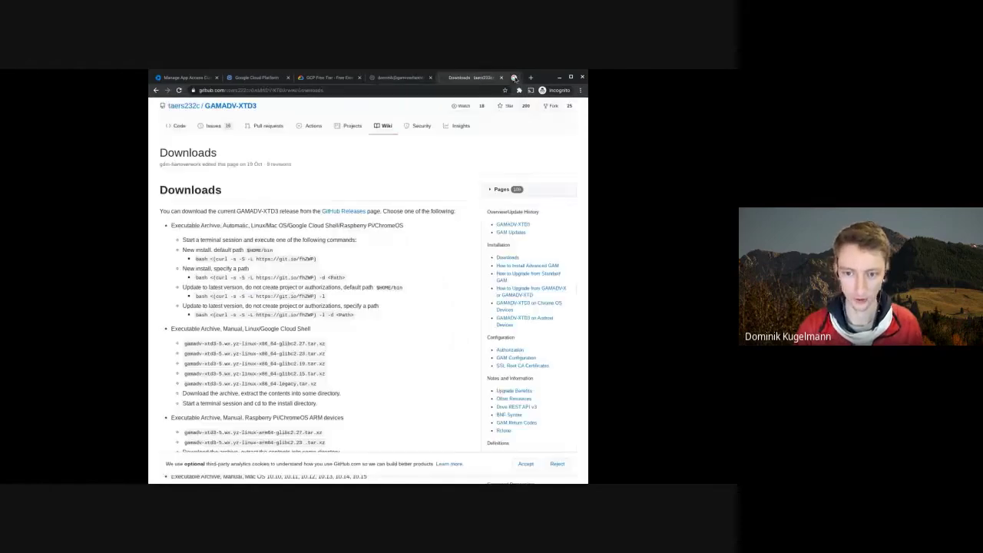
pyautogui.click(403, 77)
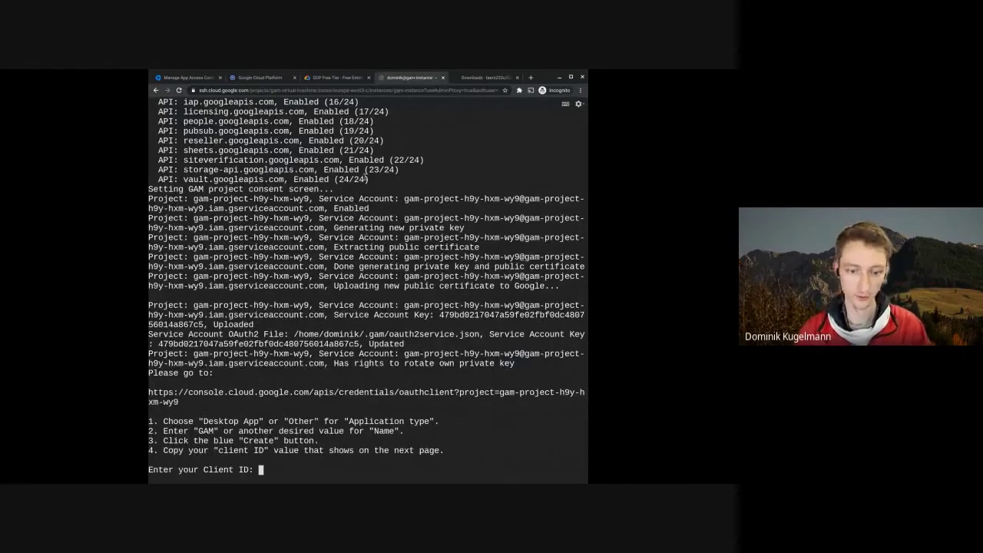
# - Review the output for project gam-project-h9y-hxm-wy9 and its service account, then copy the console.cloud.google.com credentials link
pyautogui.moveTo(365, 179); pyautogui.dragTo(273, 151)
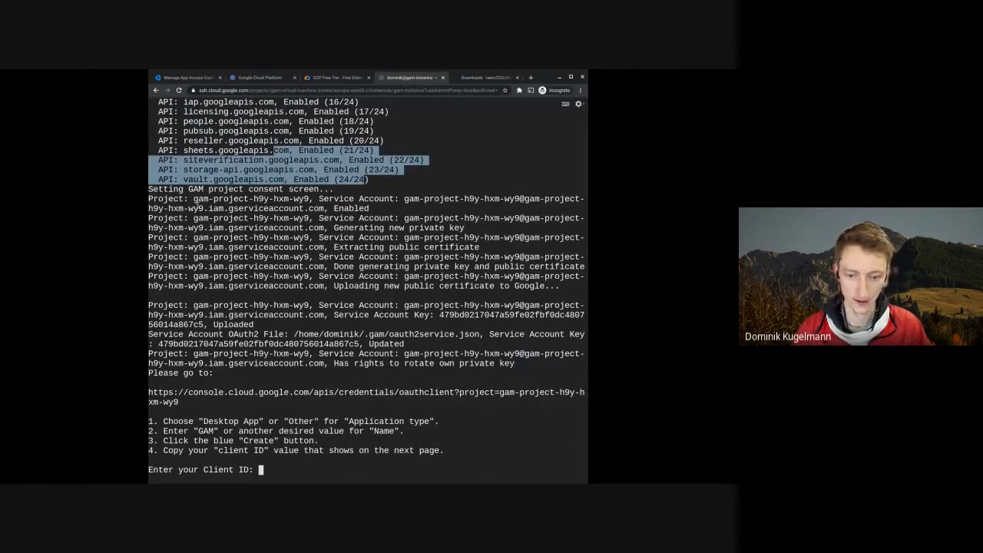
pyautogui.moveTo(314, 199); pyautogui.dragTo(419, 199)
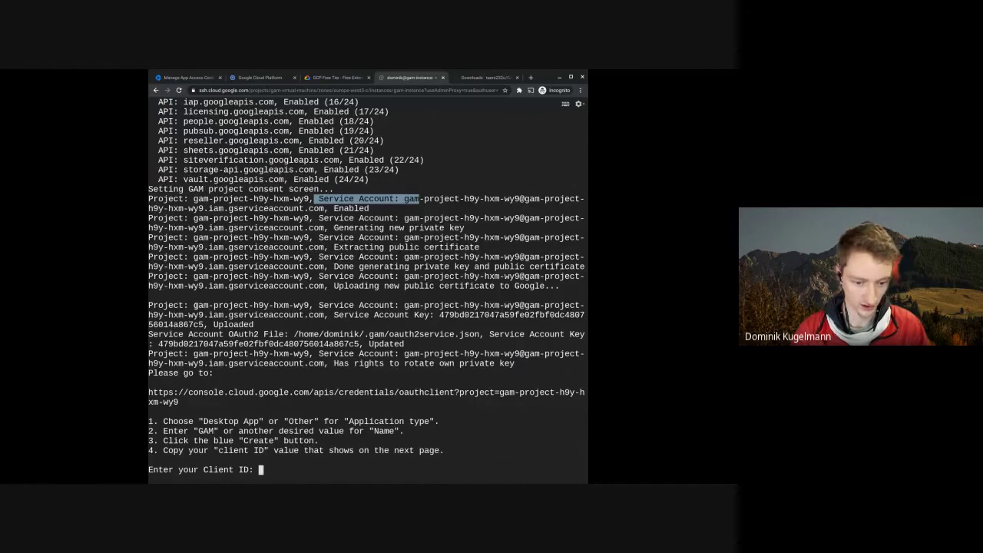
pyautogui.moveTo(196, 305); pyautogui.dragTo(310, 306)
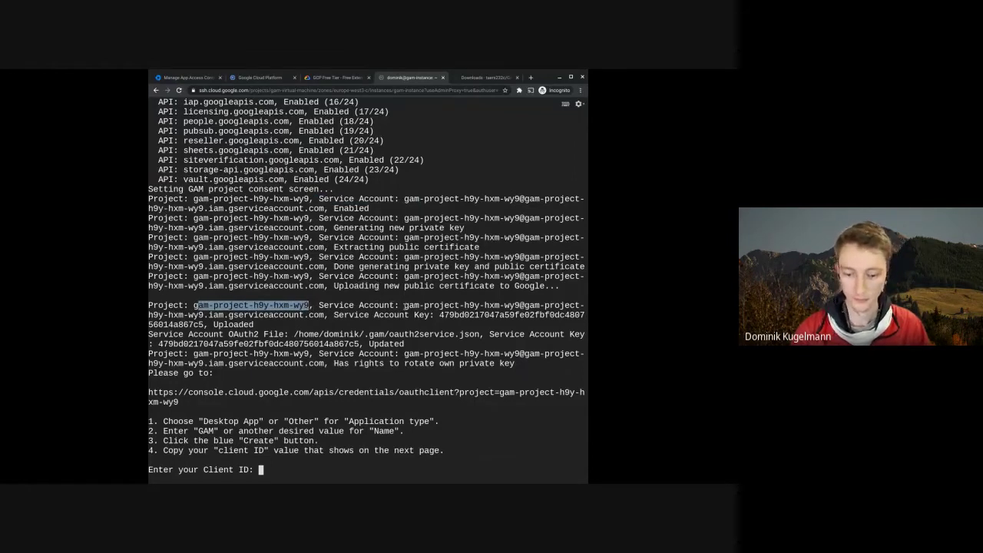
pyautogui.moveTo(404, 306); pyautogui.dragTo(456, 316)
pyautogui.click(473, 317)
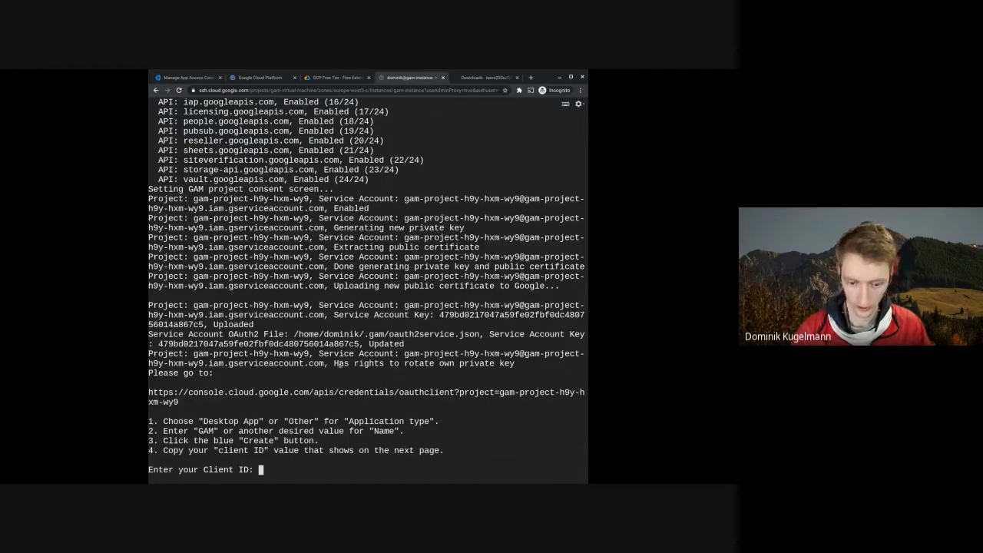
pyautogui.moveTo(338, 363); pyautogui.dragTo(514, 363)
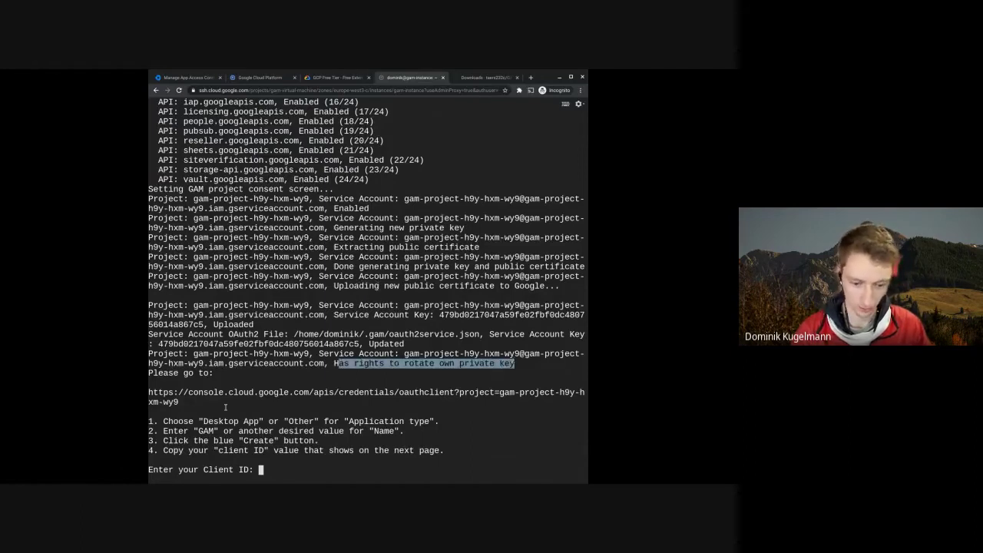
pyautogui.click(198, 423)
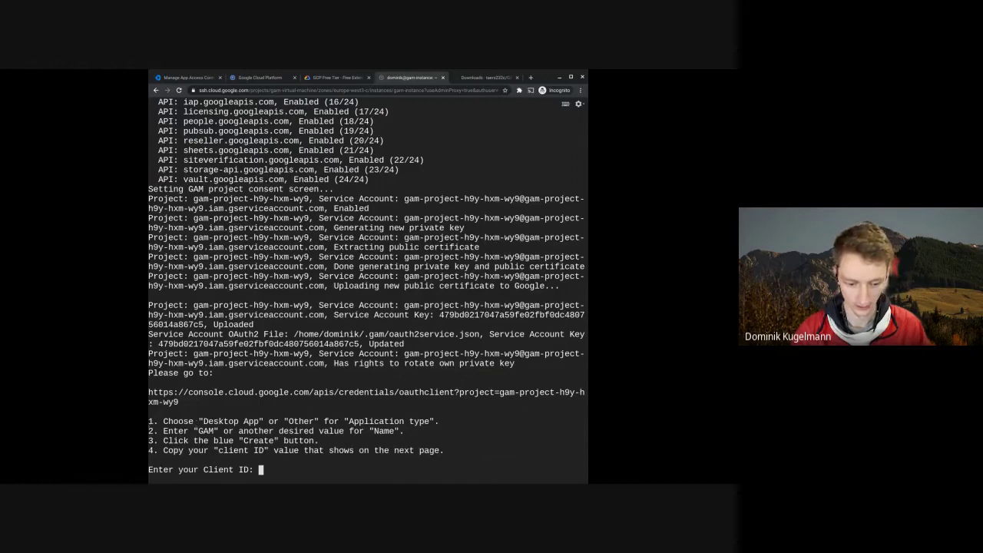
pyautogui.tripleClick(198, 403)
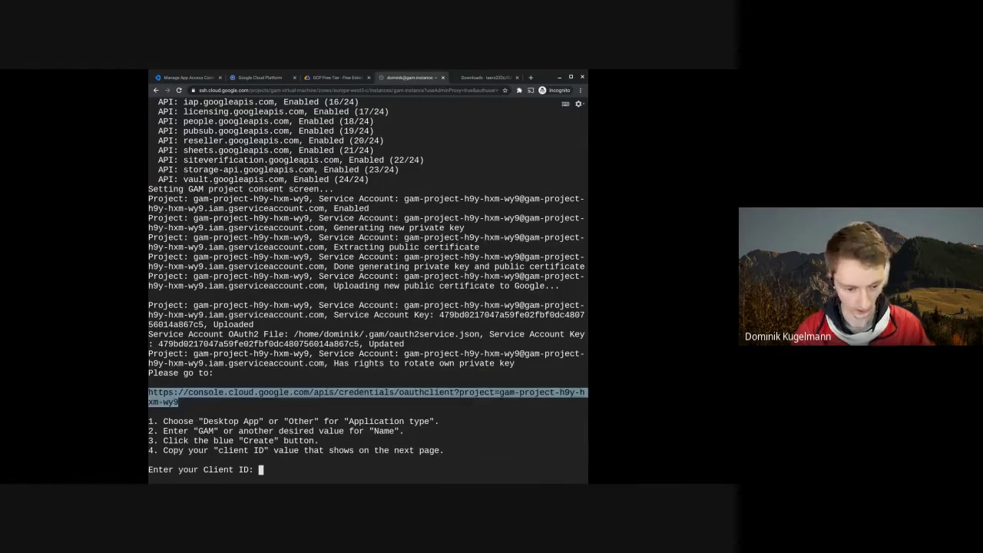
# - Load the OAuth client creation page in a new tab beside the terminal and review the instructions
pyautogui.click(530, 77)
pyautogui.hotkey('ctrl', 'v')
pyautogui.press('Return')
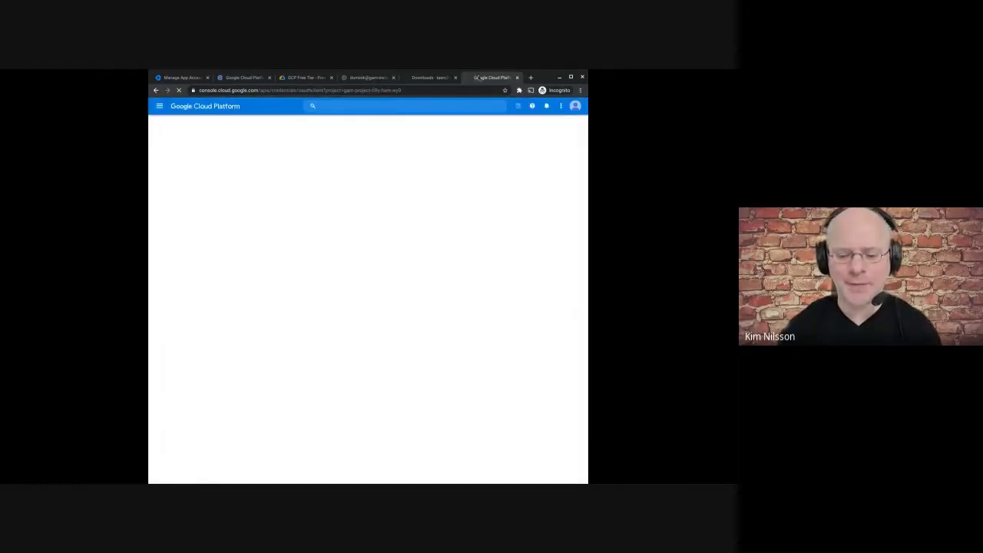
pyautogui.moveTo(484, 79); pyautogui.dragTo(423, 79)
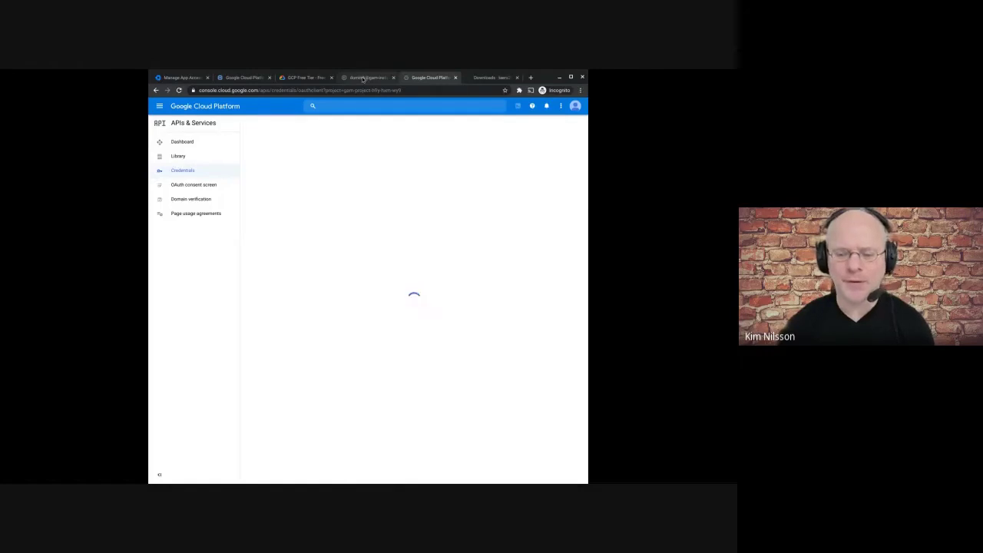
pyautogui.click(363, 79)
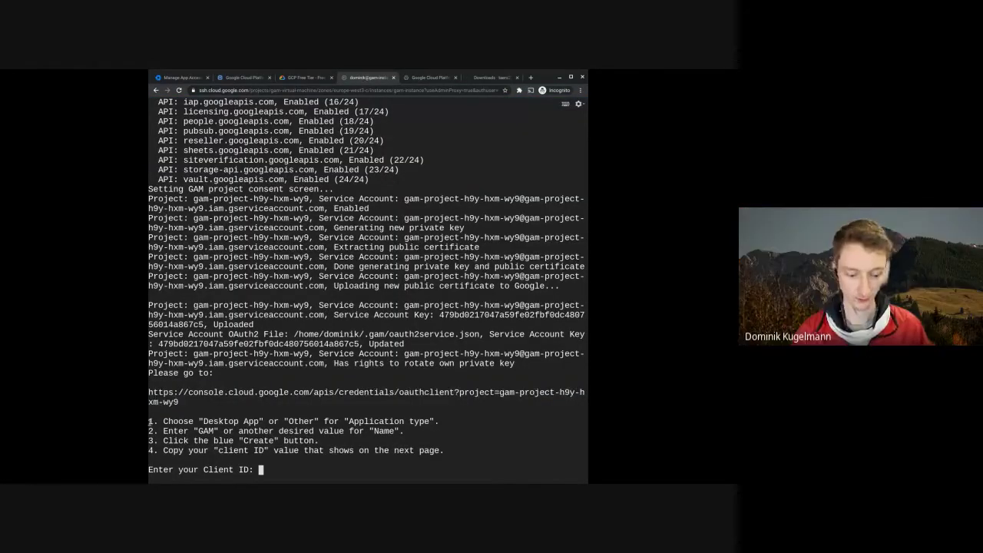
pyautogui.moveTo(150, 420); pyautogui.dragTo(439, 421)
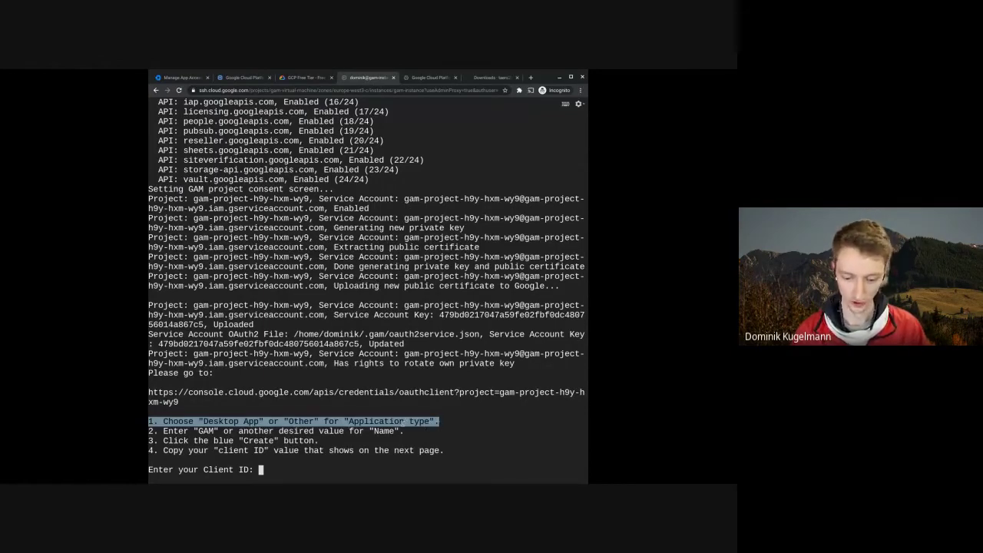
pyautogui.moveTo(243, 421); pyautogui.dragTo(275, 430)
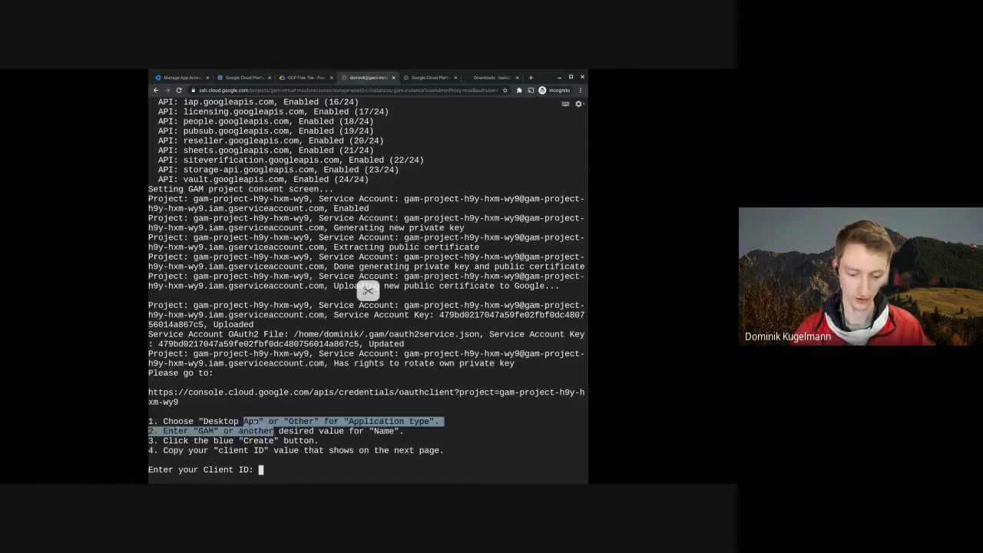
pyautogui.click(320, 321)
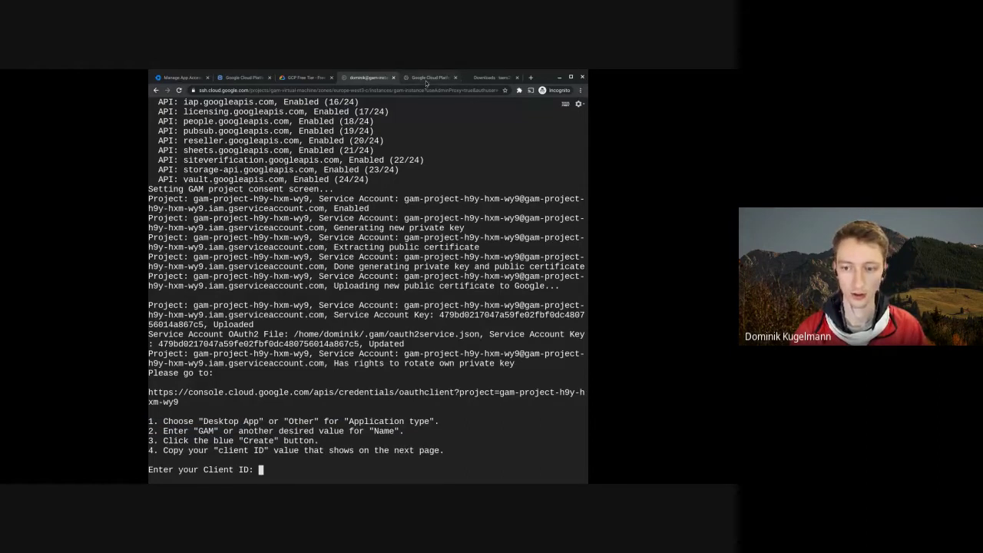
# - Create a Desktop app OAuth client named 'gam'
pyautogui.click(426, 80)
pyautogui.click(292, 174)
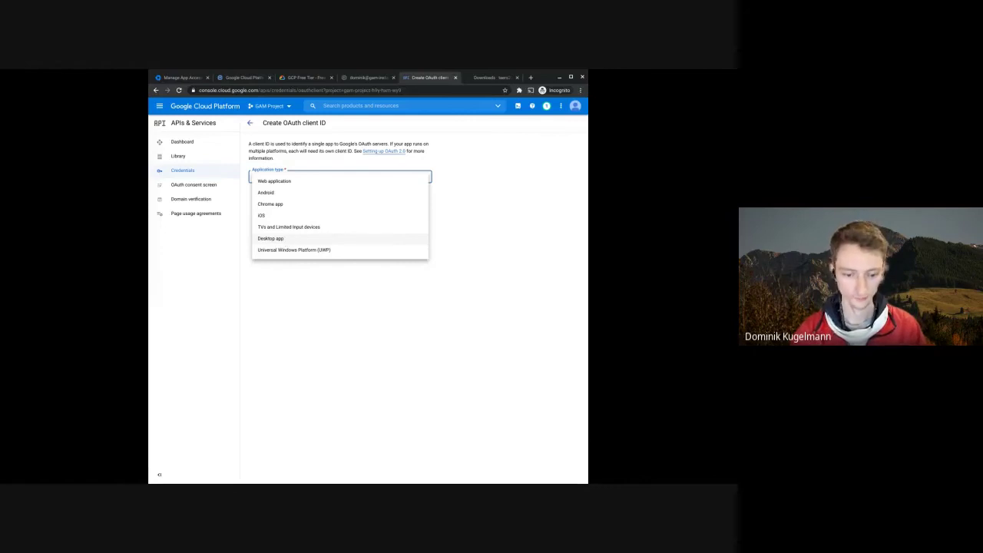
pyautogui.click(270, 238)
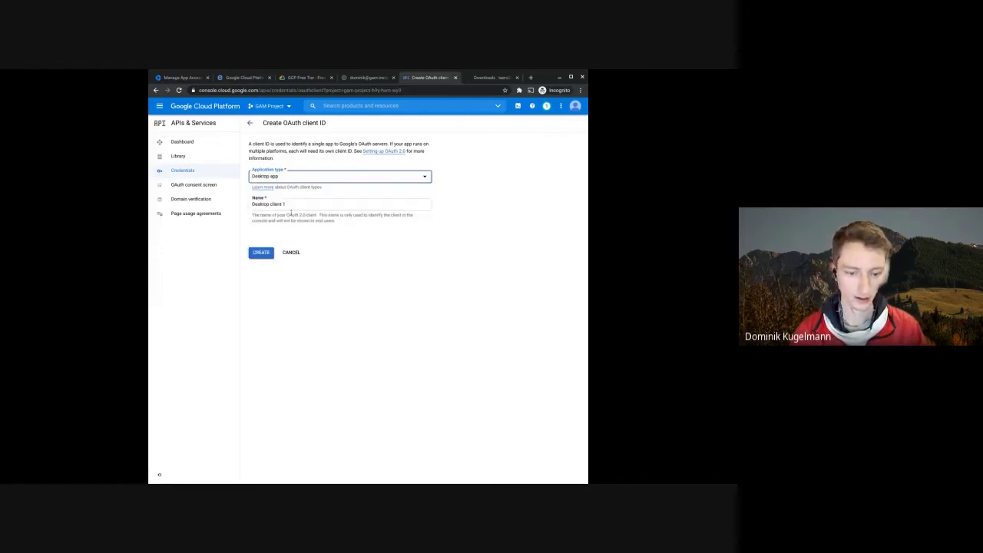
pyautogui.press('Tab')
pyautogui.write('gam')
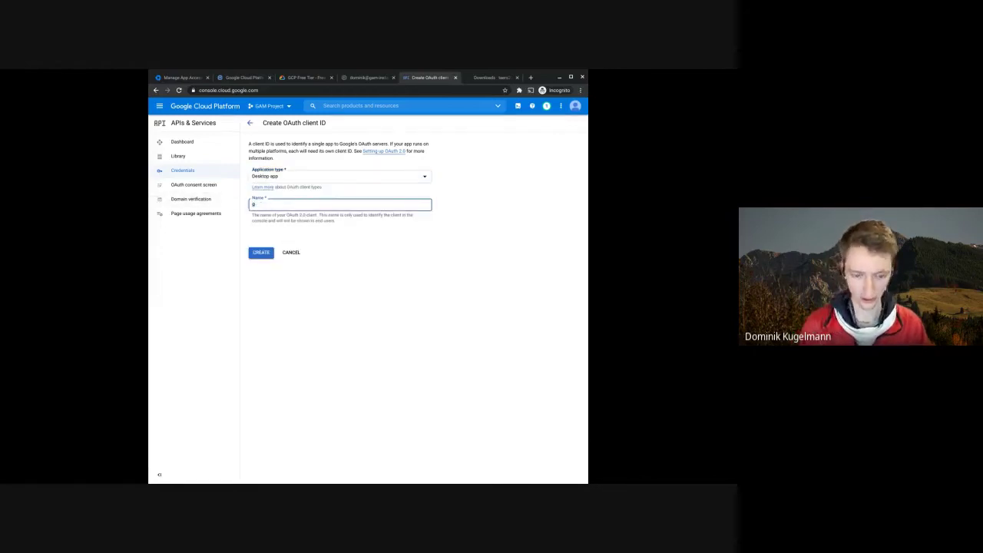
pyautogui.click(261, 254)
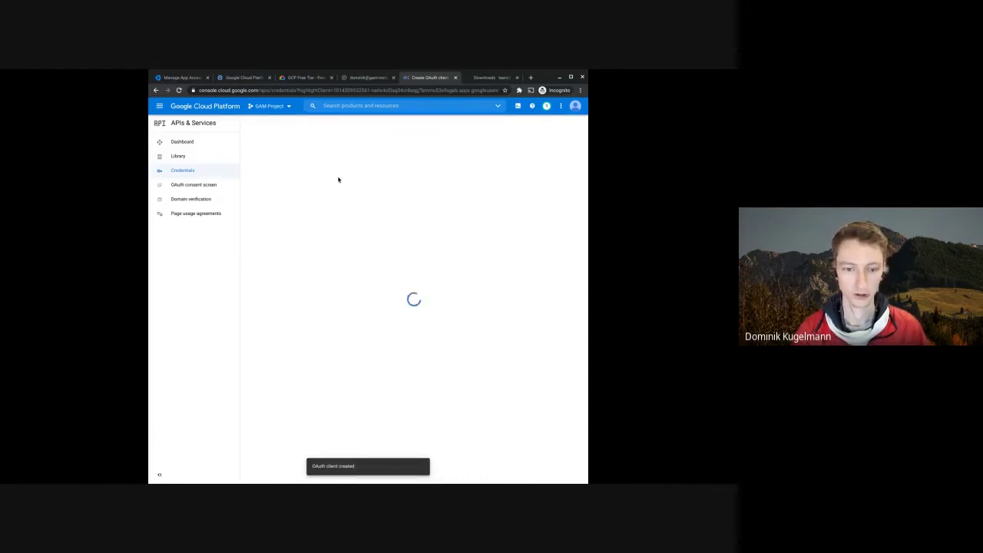
# - Review the terminal instructions about copying the client ID, then return to the new OAuth client
pyautogui.click(361, 78)
pyautogui.moveTo(195, 421); pyautogui.dragTo(305, 422)
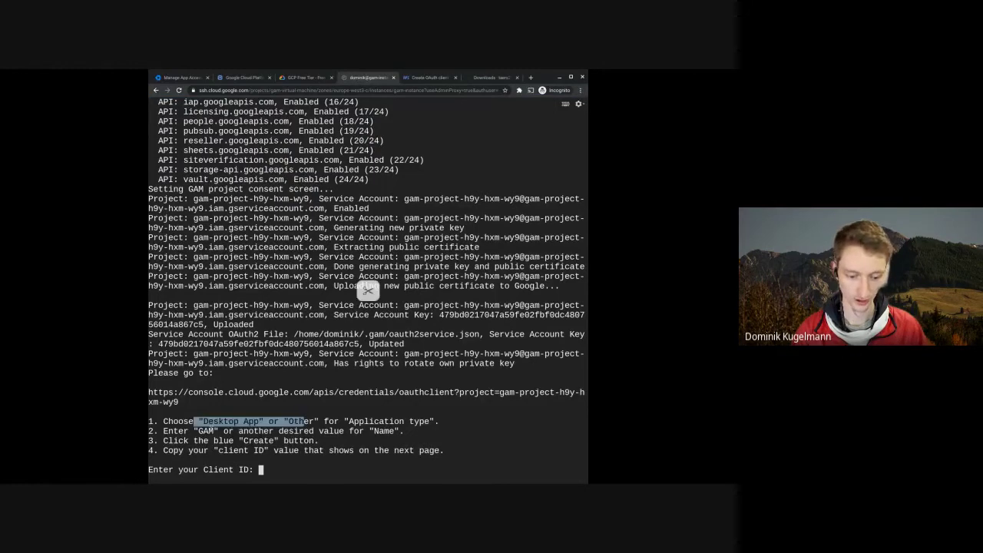
pyautogui.click(311, 436)
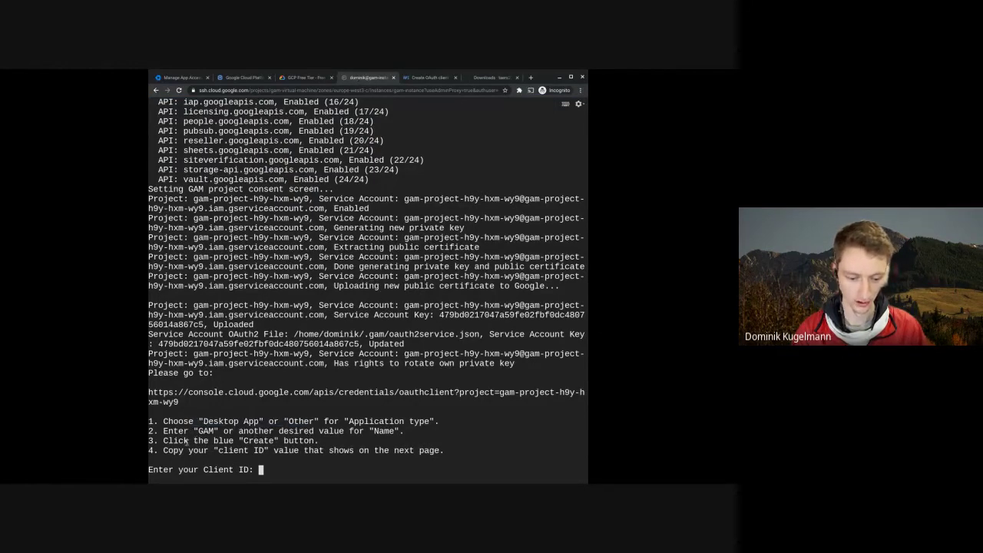
pyautogui.moveTo(184, 442); pyautogui.dragTo(289, 443)
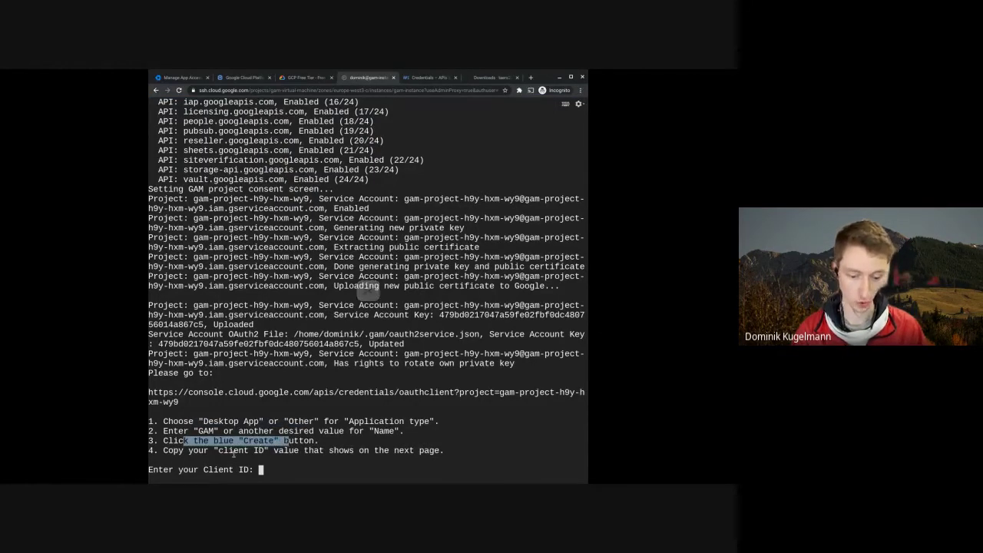
pyautogui.moveTo(214, 451); pyautogui.dragTo(366, 456)
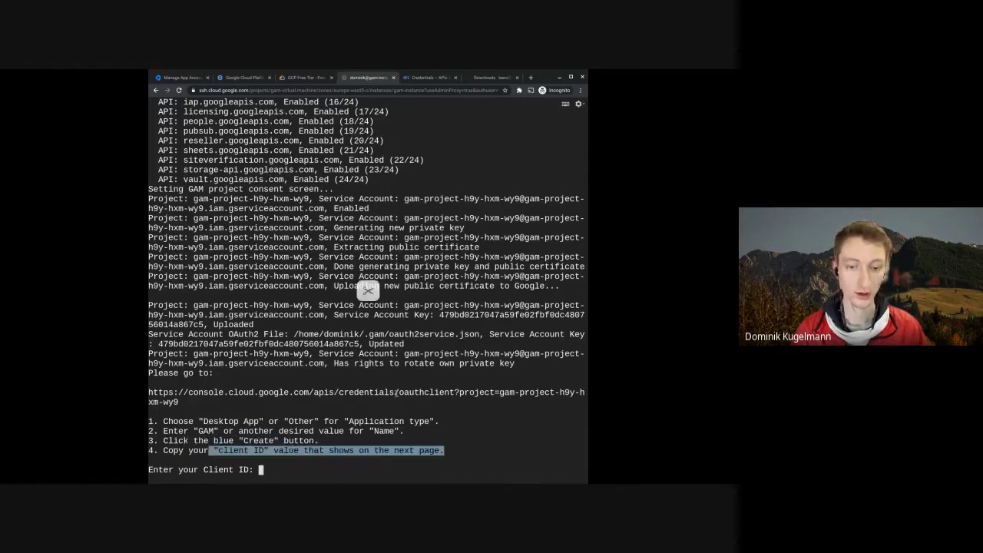
pyautogui.click(423, 78)
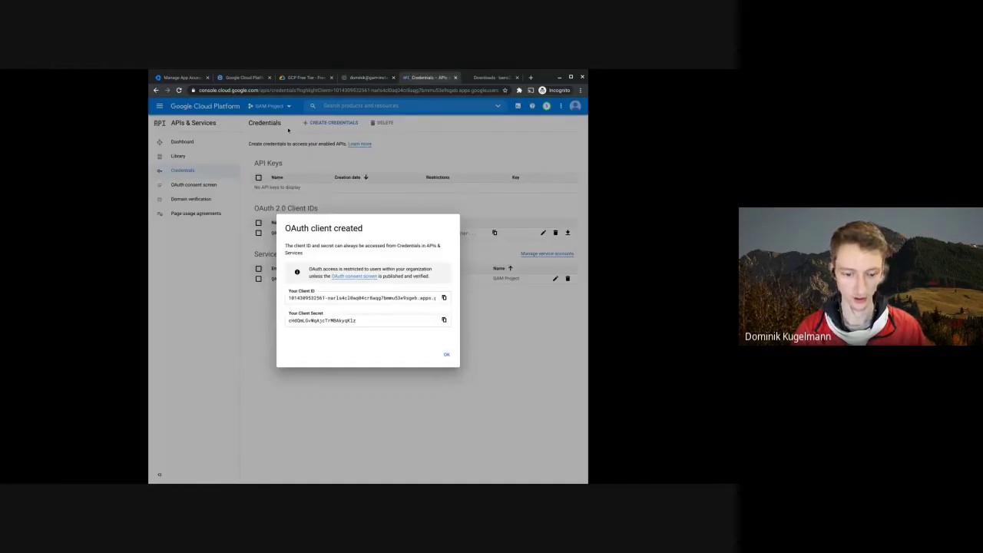
# - Copy the new Client ID and submit it at GAM's Client ID prompt
pyautogui.click(445, 298)
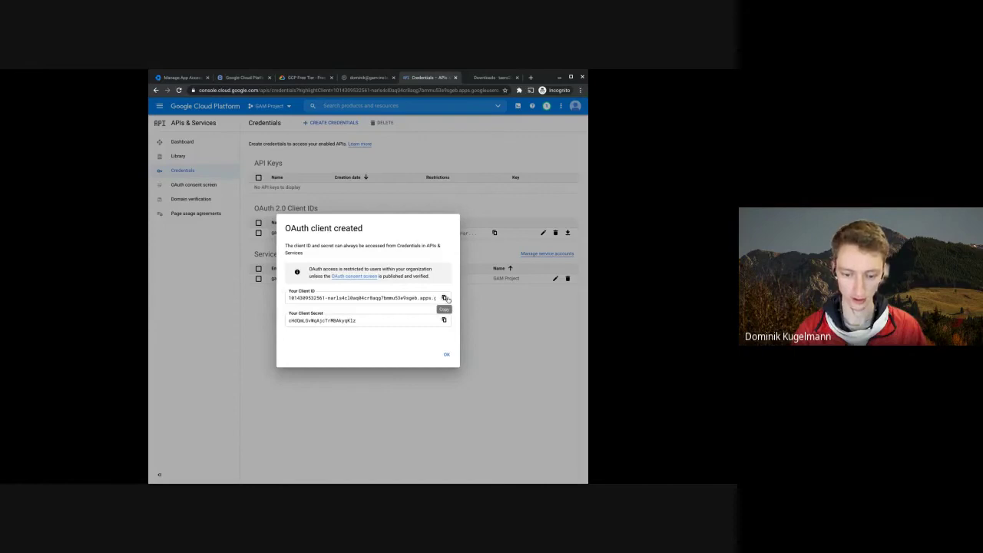
pyautogui.click(369, 79)
pyautogui.click(271, 470)
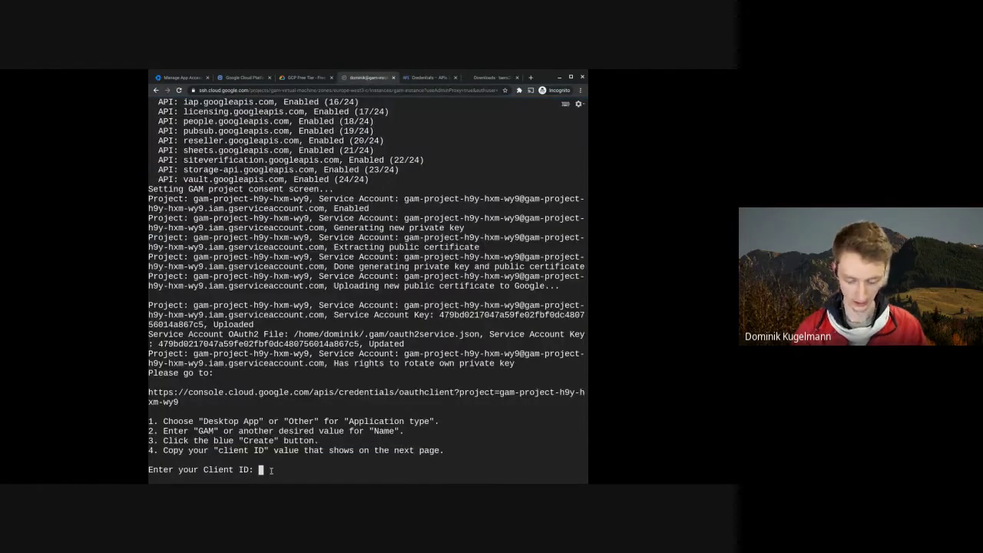
pyautogui.hotkey('ctrl', 'v')
pyautogui.press('Return')
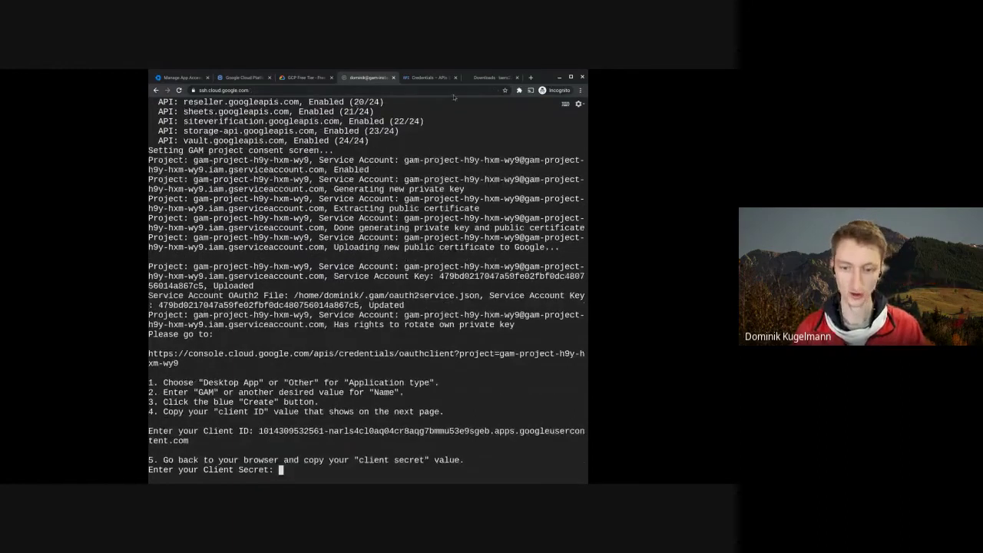
# - Copy the client secret and submit it at GAM's secret prompt
pyautogui.click(424, 78)
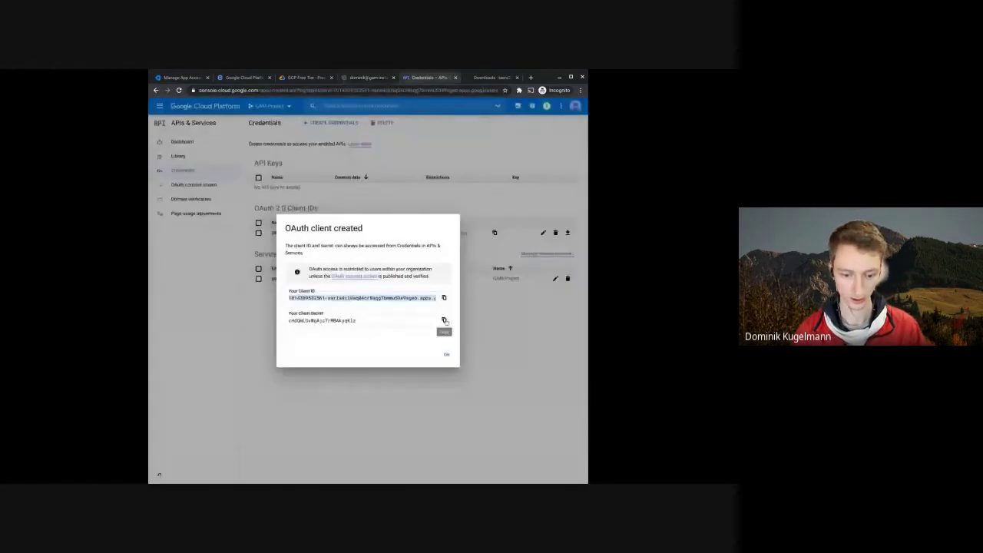
pyautogui.click(444, 321)
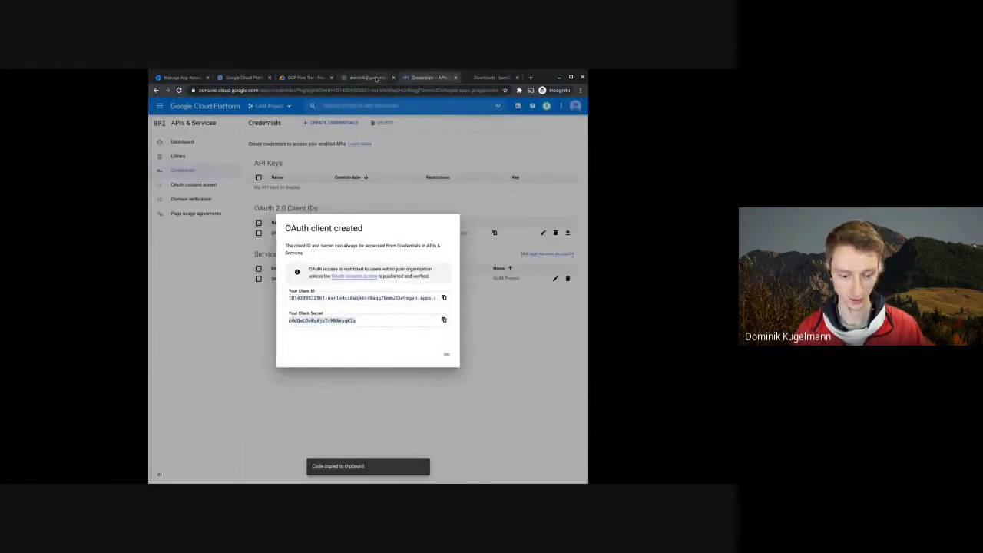
pyautogui.click(376, 77)
pyautogui.hotkey('ctrl', 'v')
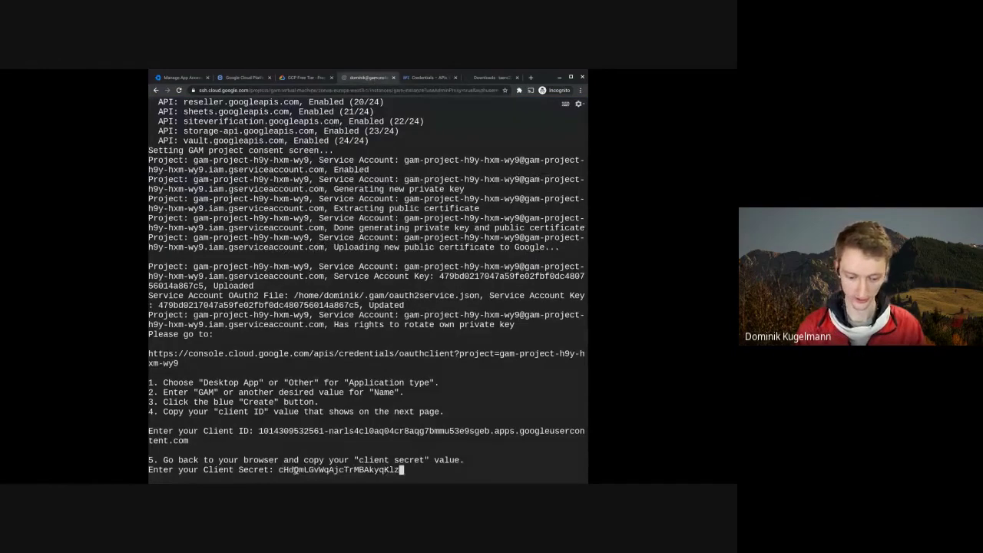
pyautogui.press('Return')
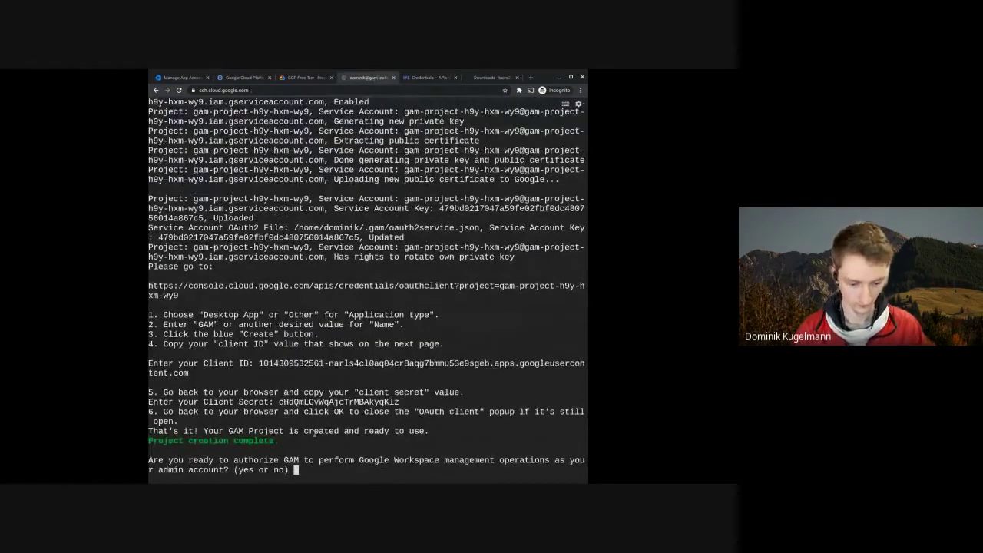
# - Check the project creation complete message and answer 'yes' to authorizing GAM
pyautogui.moveTo(275, 441); pyautogui.dragTo(158, 441)
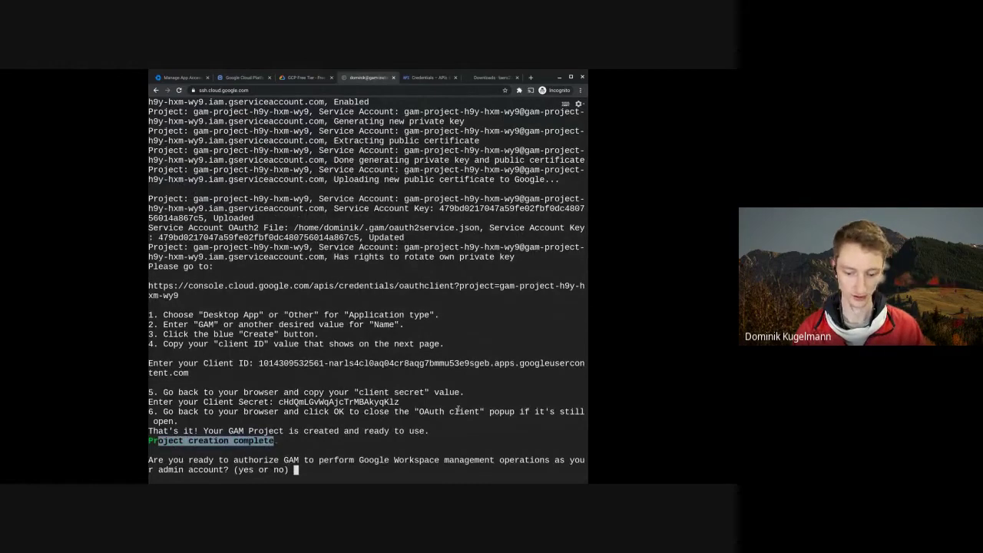
pyautogui.moveTo(424, 411); pyautogui.dragTo(462, 413)
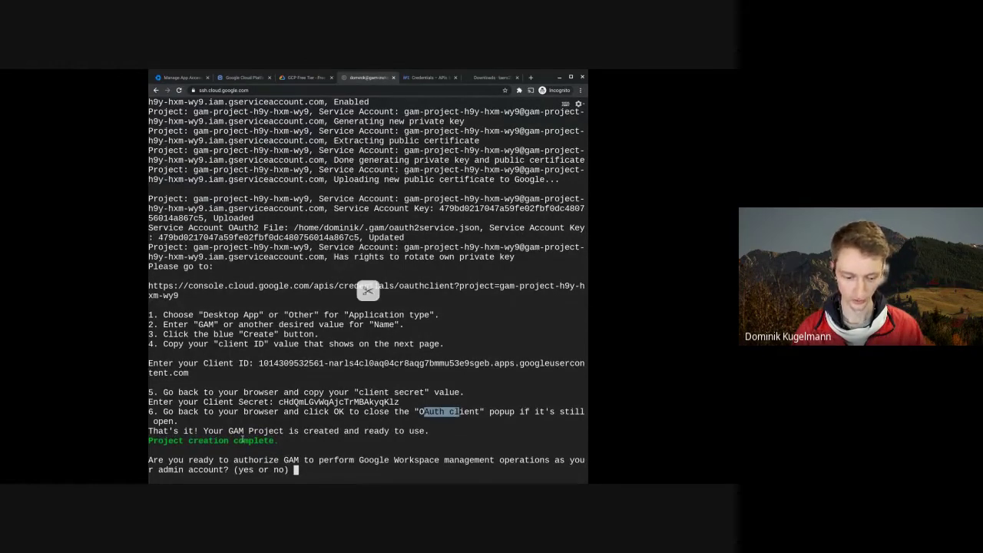
pyautogui.click(308, 471)
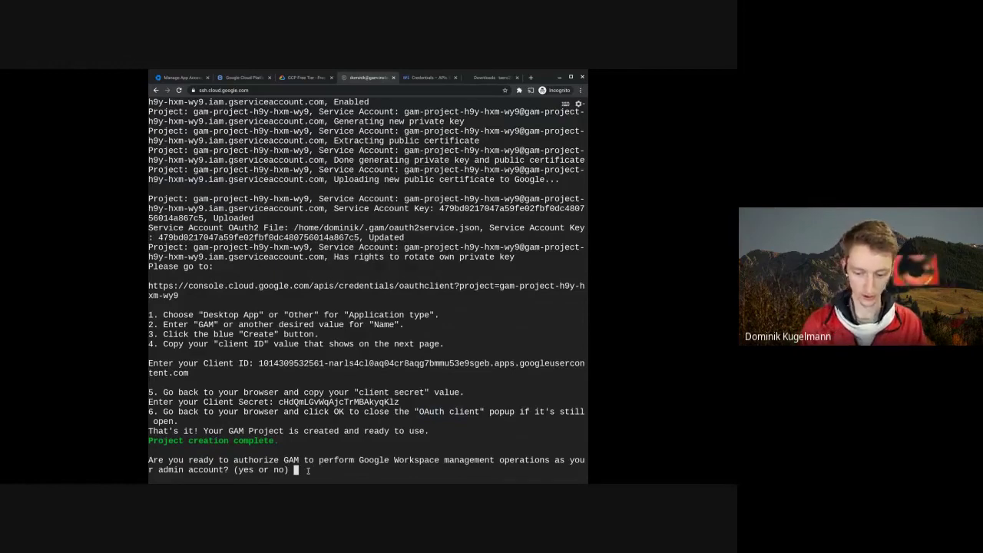
pyautogui.write('yes')
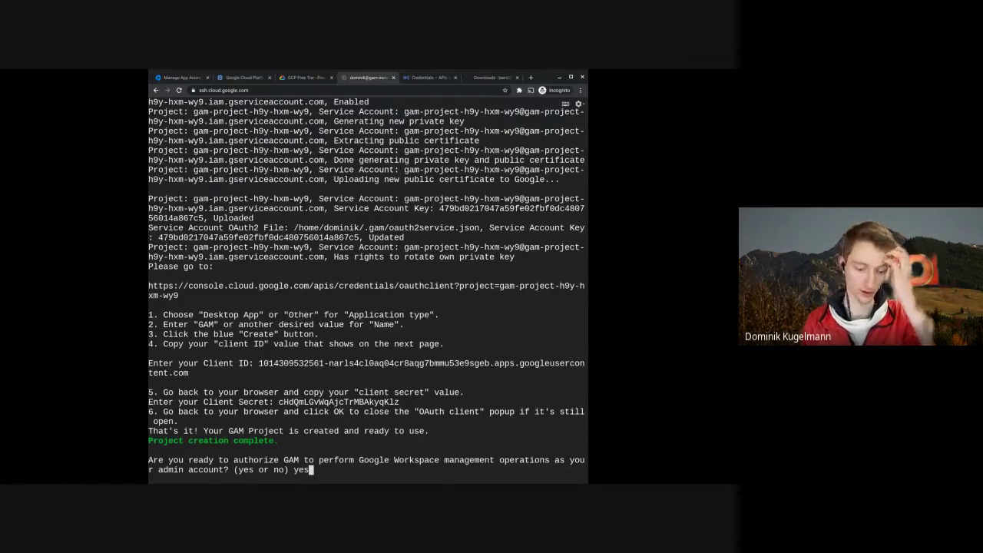
# - Confirm readiness and review the API scope list, noting unselected Reseller and Pub / Sub APIs
pyautogui.press('Return')
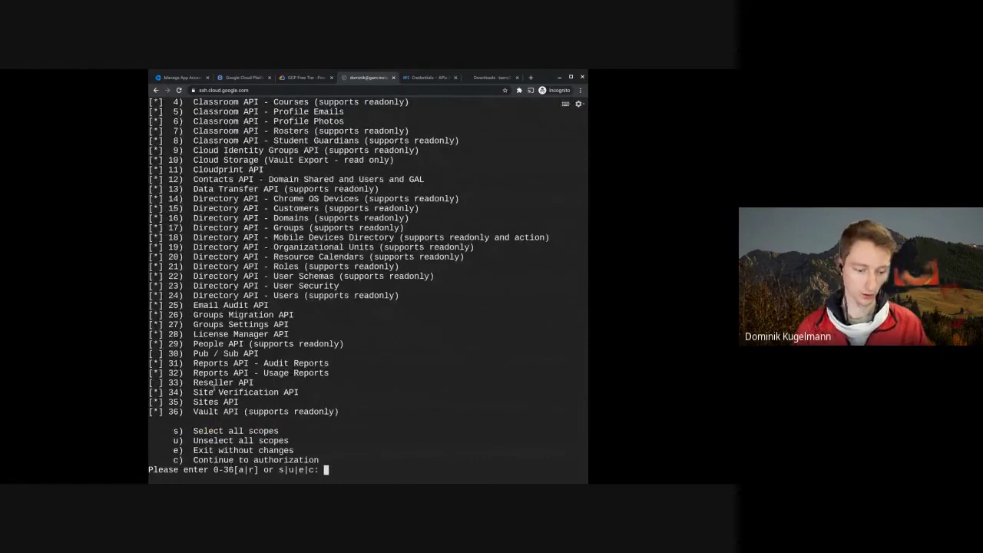
pyautogui.moveTo(221, 412); pyautogui.dragTo(206, 189)
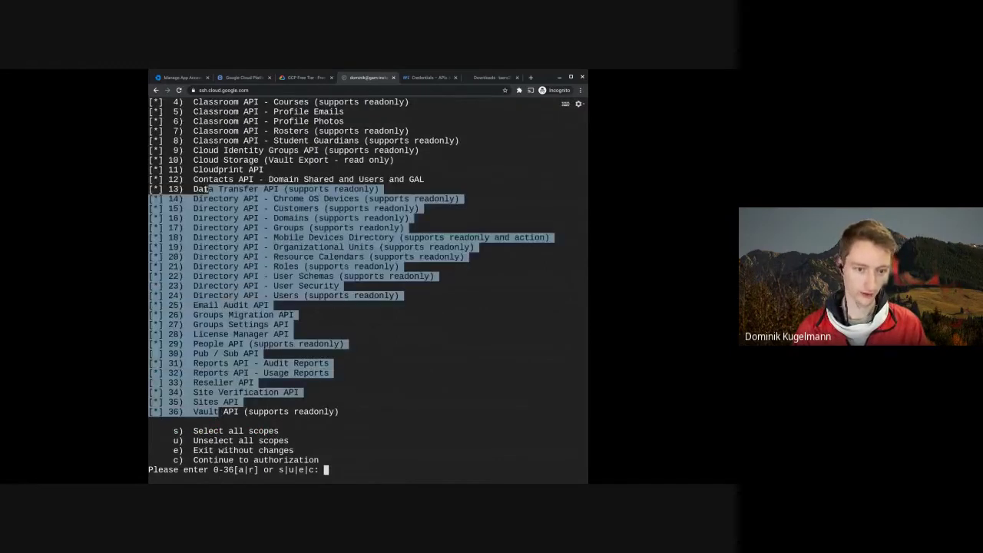
pyautogui.click(315, 415)
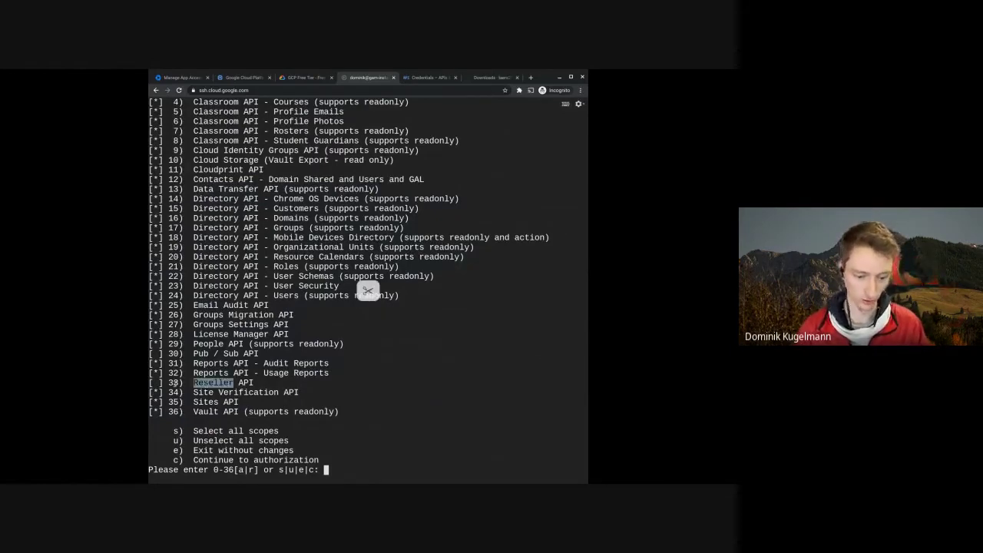
pyautogui.moveTo(152, 382); pyautogui.dragTo(254, 382)
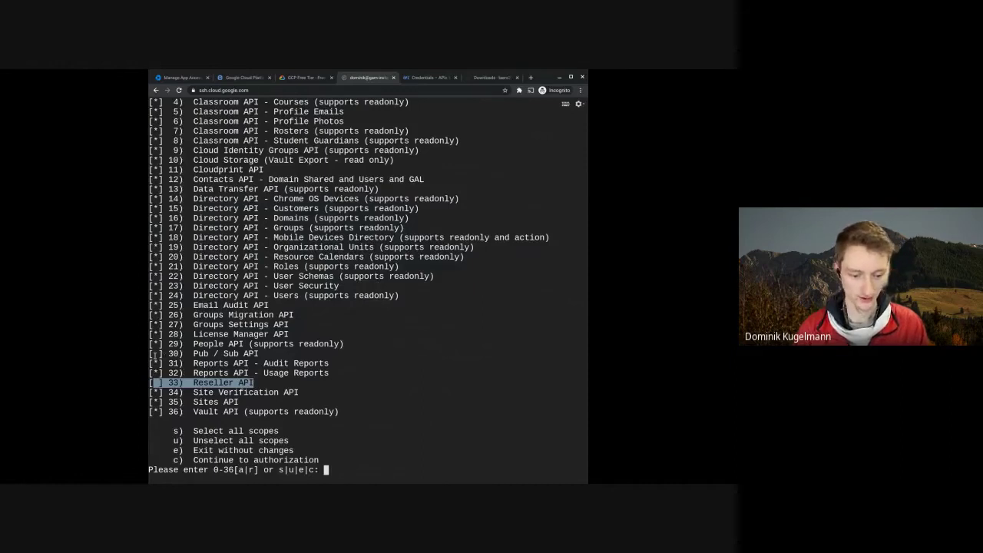
pyautogui.moveTo(152, 354); pyautogui.dragTo(269, 359)
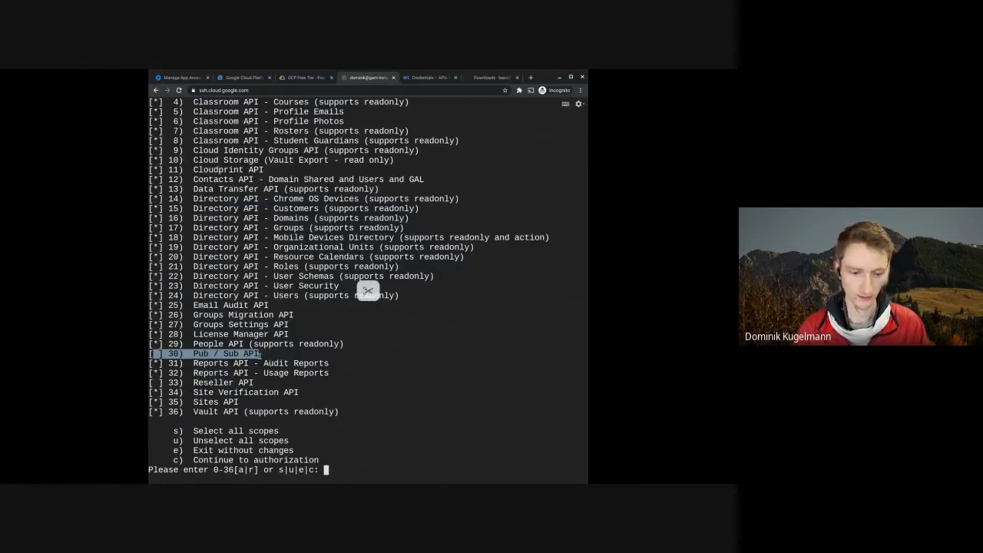
pyautogui.click(260, 354)
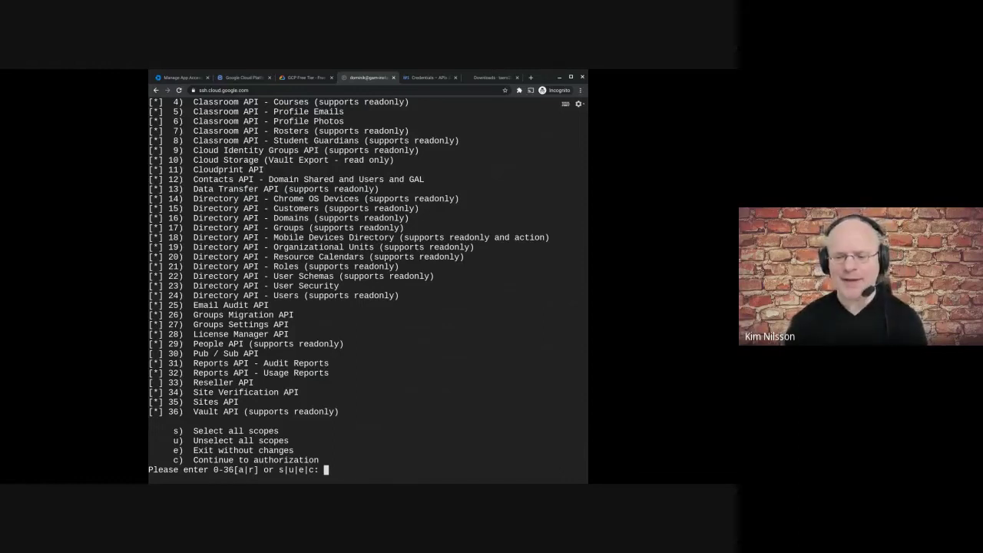
# - Select all scopes with 's', deselect Reseller API with '33', and continue with 'c'
pyautogui.write('s')
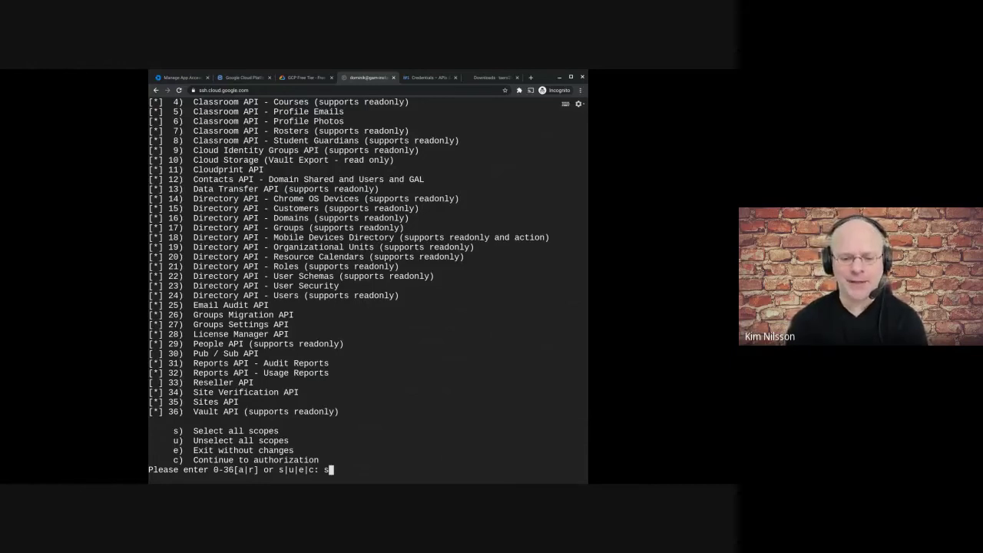
pyautogui.press('Return')
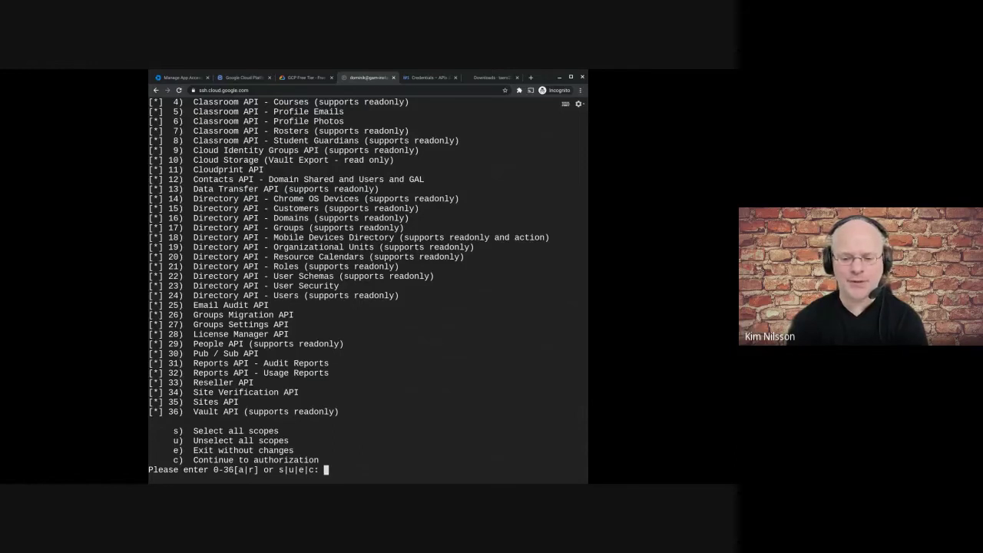
pyautogui.write('33')
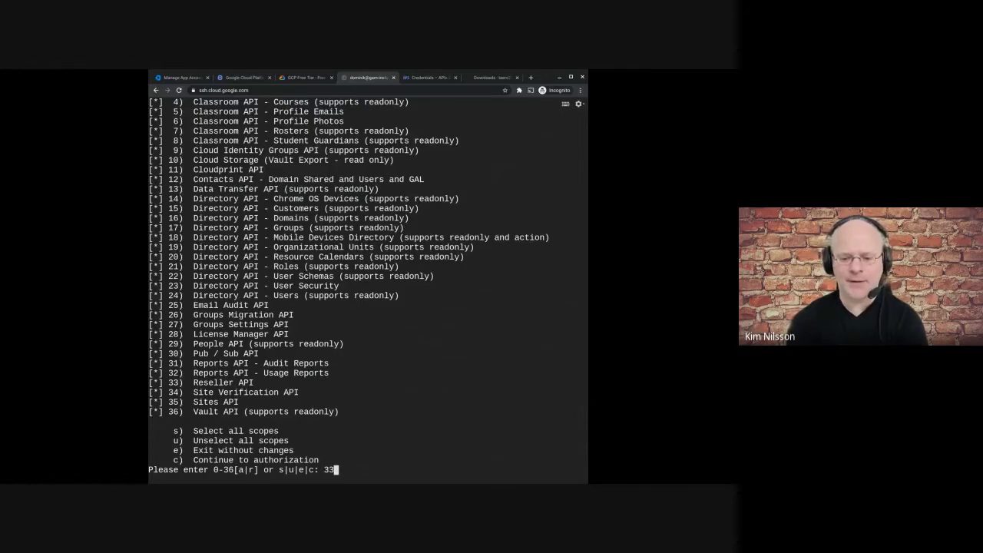
pyautogui.press('Return')
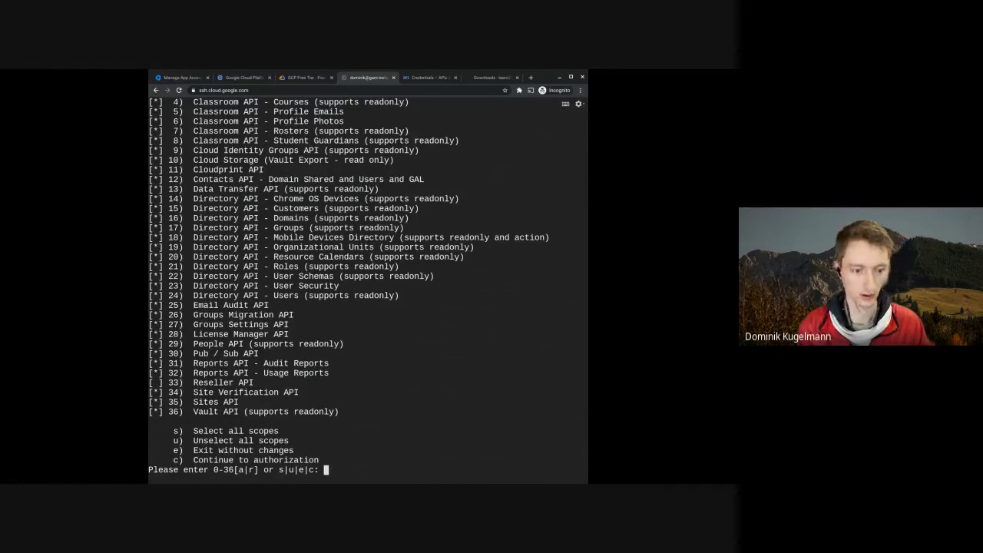
pyautogui.write('c')
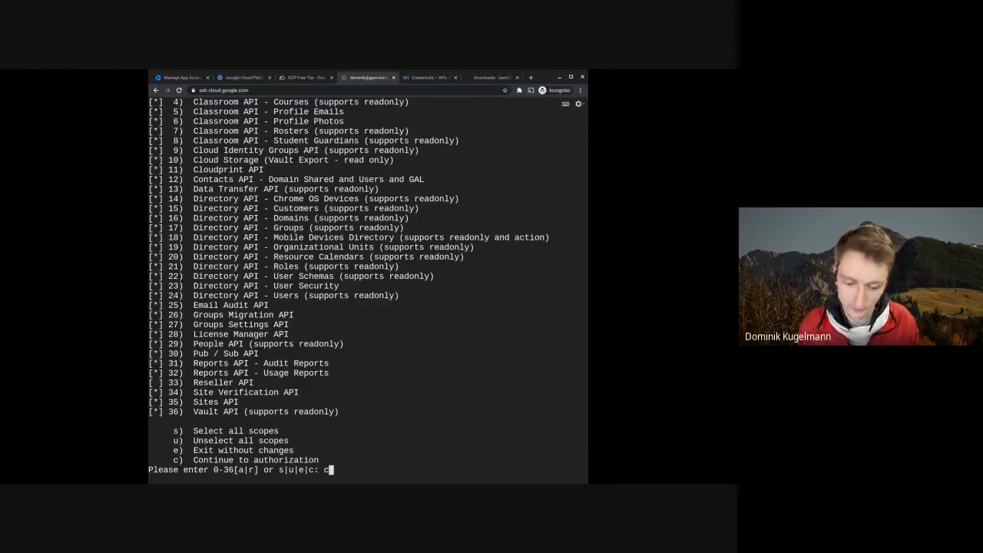
pyautogui.press('Return')
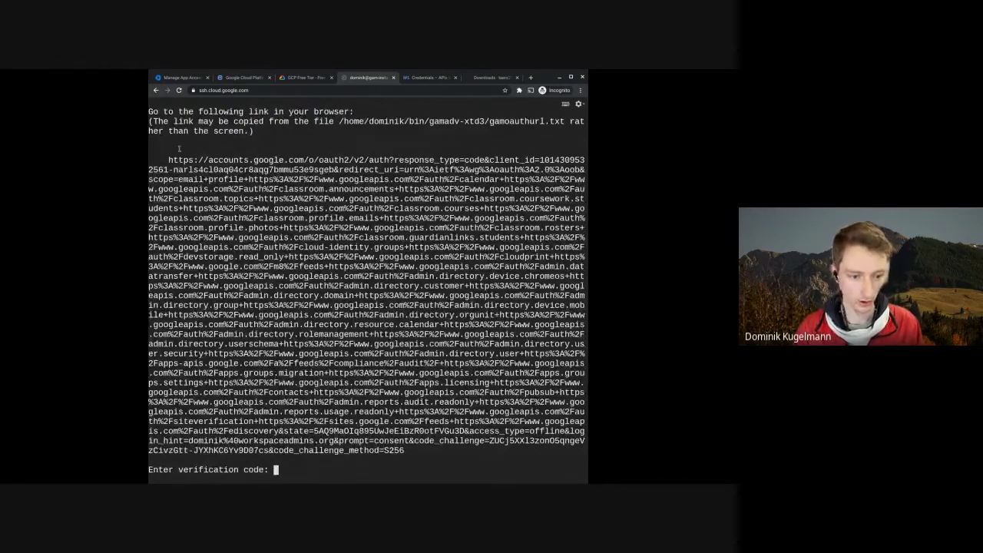
# - Open GAM's OAuth authorization link in a new incognito tab and sign in as the admin account
pyautogui.moveTo(405, 452); pyautogui.dragTo(167, 156)
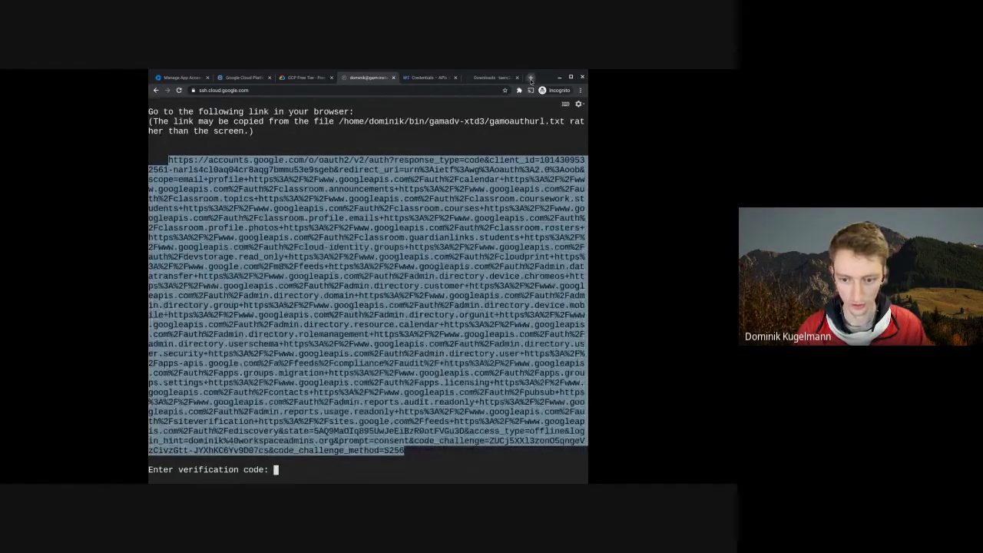
pyautogui.click(530, 77)
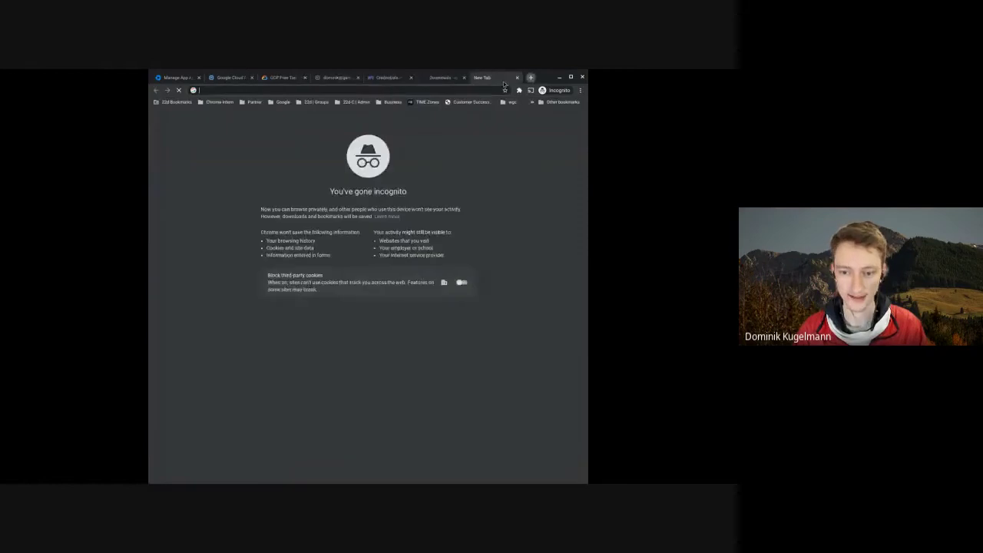
pyautogui.hotkey('ctrl', 'v')
pyautogui.press('Return')
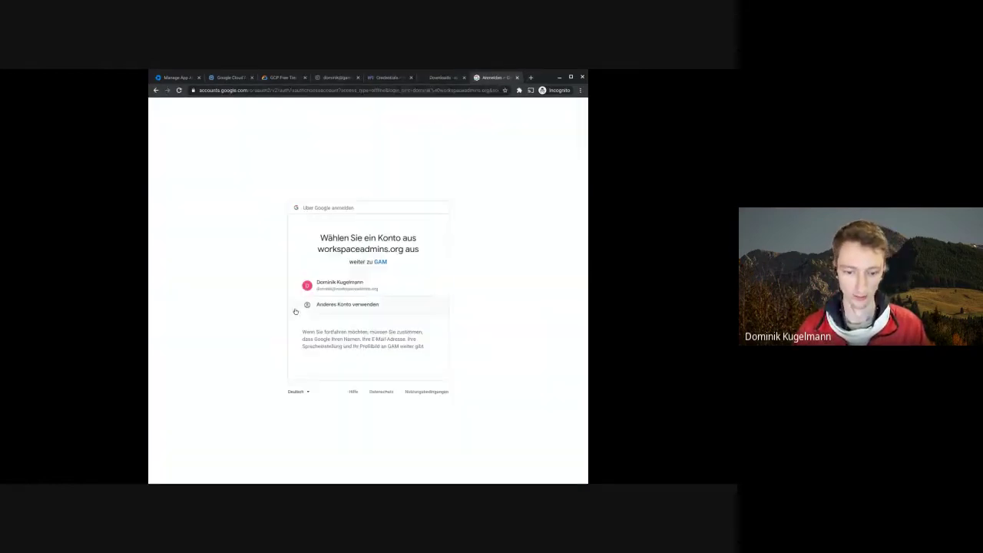
pyautogui.click(336, 287)
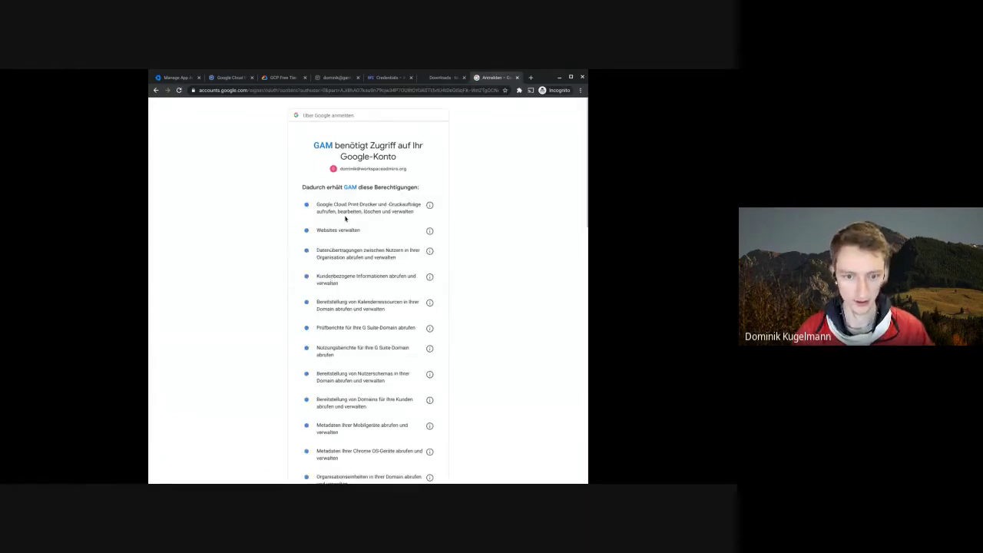
# - Review the requested permissions and allow GAM access
pyautogui.scroll(-5, 342, 219)
pyautogui.scroll(-10, 342, 219)
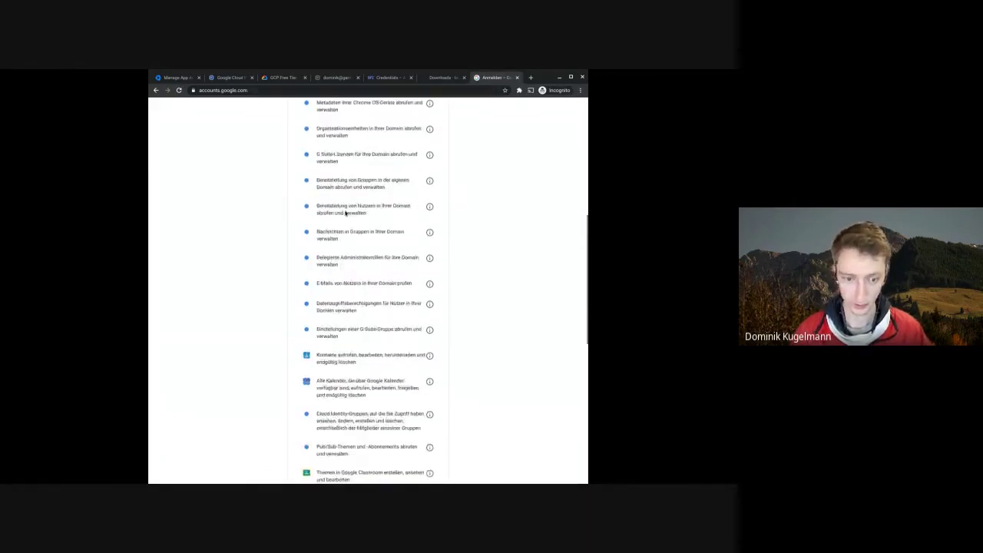
pyautogui.scroll(15, 348, 225)
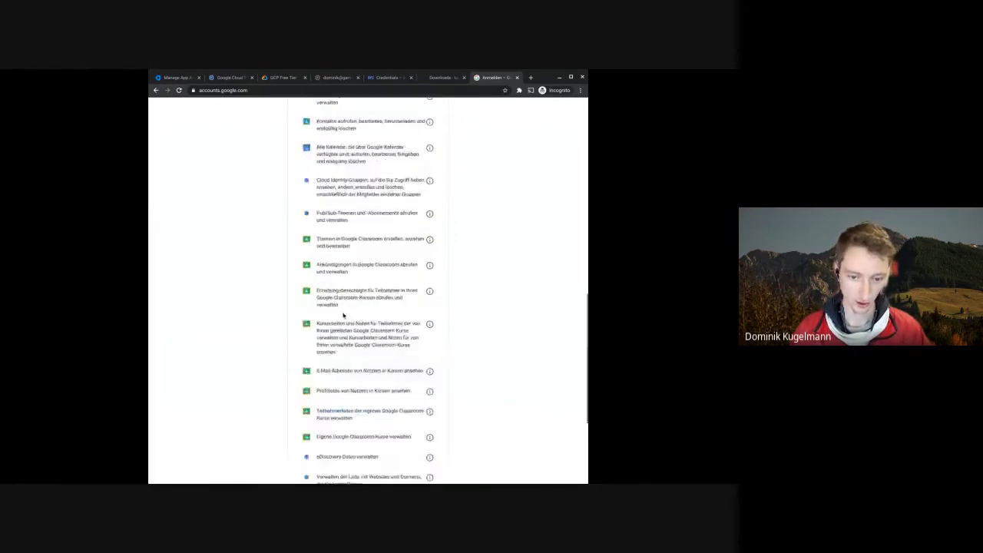
pyautogui.scroll(-8, 330, 223)
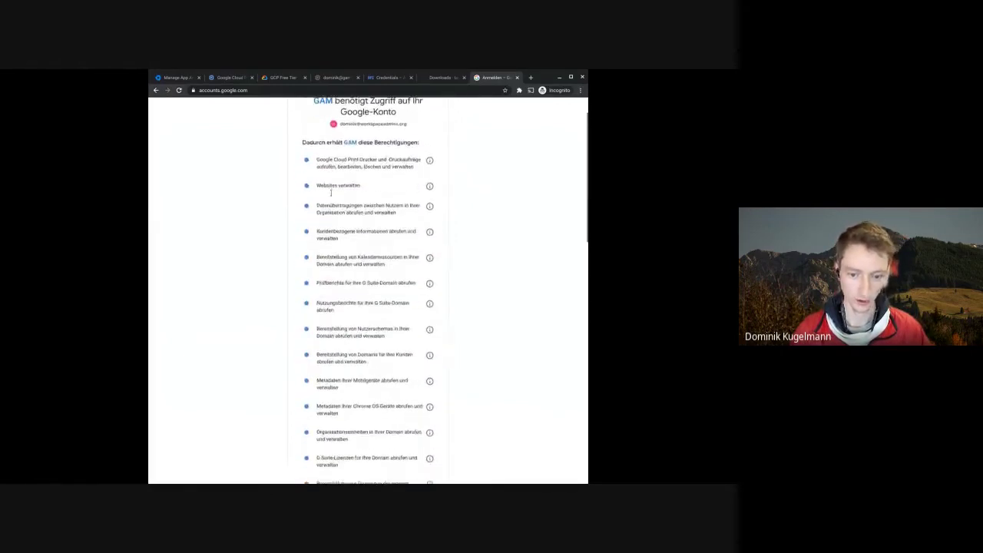
pyautogui.scroll(-5, 328, 248)
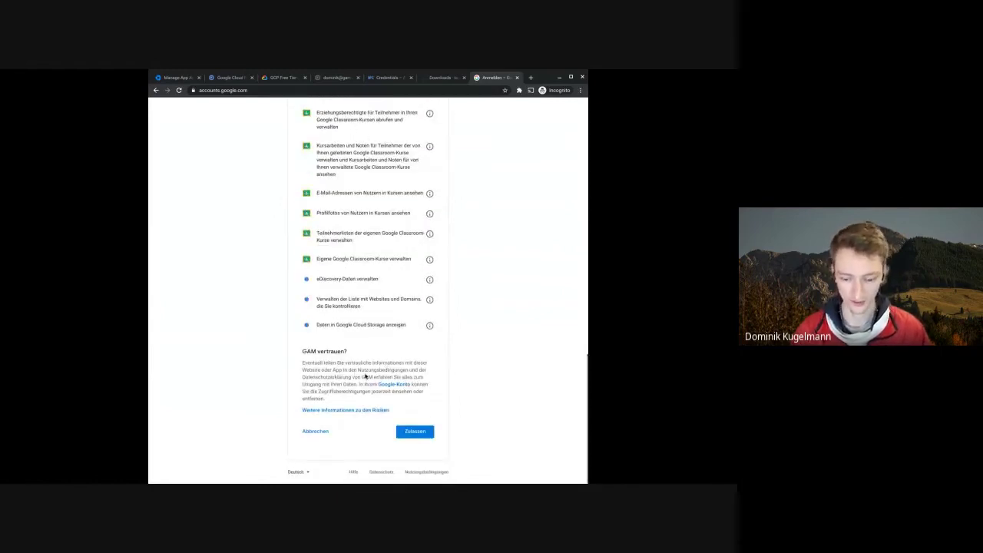
pyautogui.scroll(1, 359, 367)
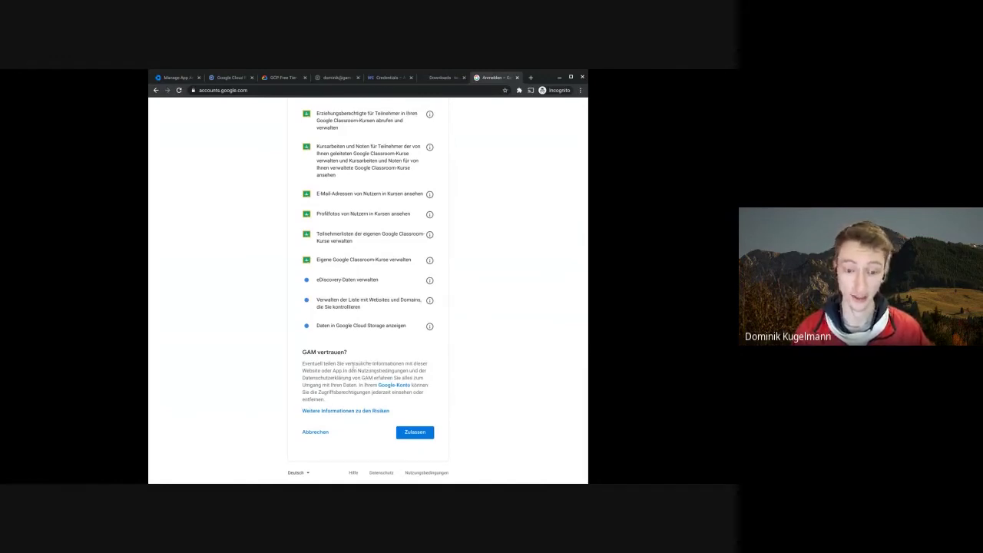
pyautogui.click(407, 434)
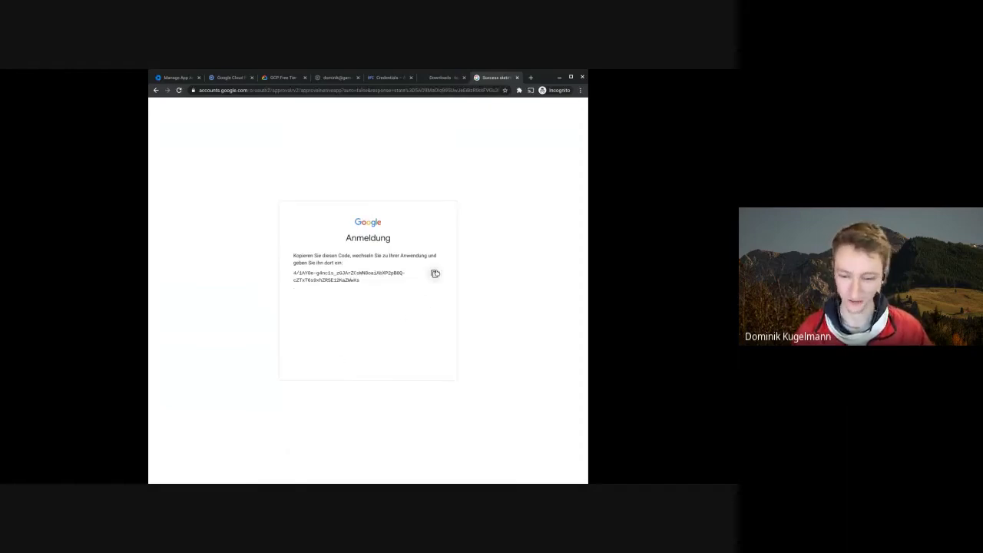
# - Paste the authorization code into GAM's prompt and answer 'yes' to authorizing Workspace user data access
pyautogui.click(434, 273)
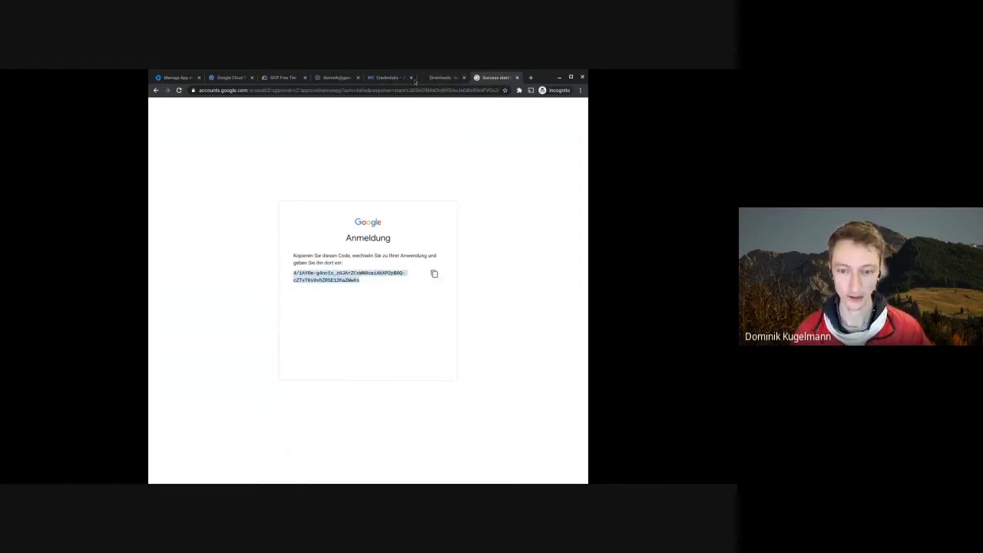
pyautogui.click(330, 80)
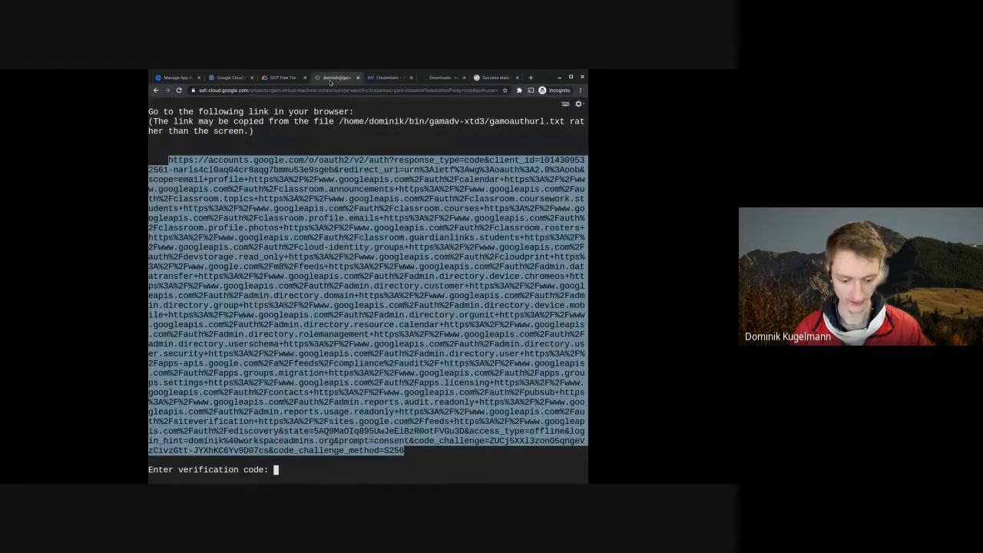
pyautogui.click(298, 478)
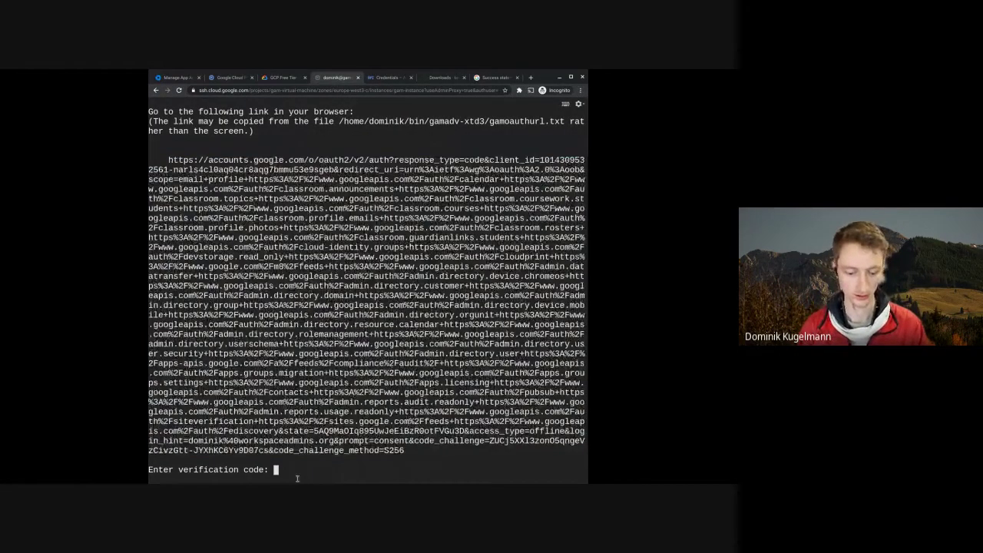
pyautogui.hotkey('ctrl', 'v')
pyautogui.press('Return')
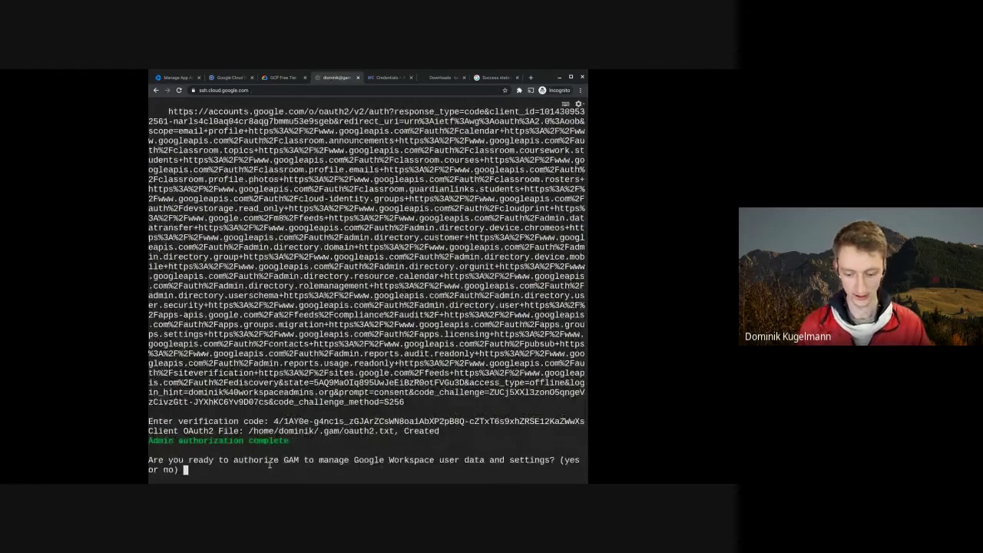
pyautogui.write('yes')
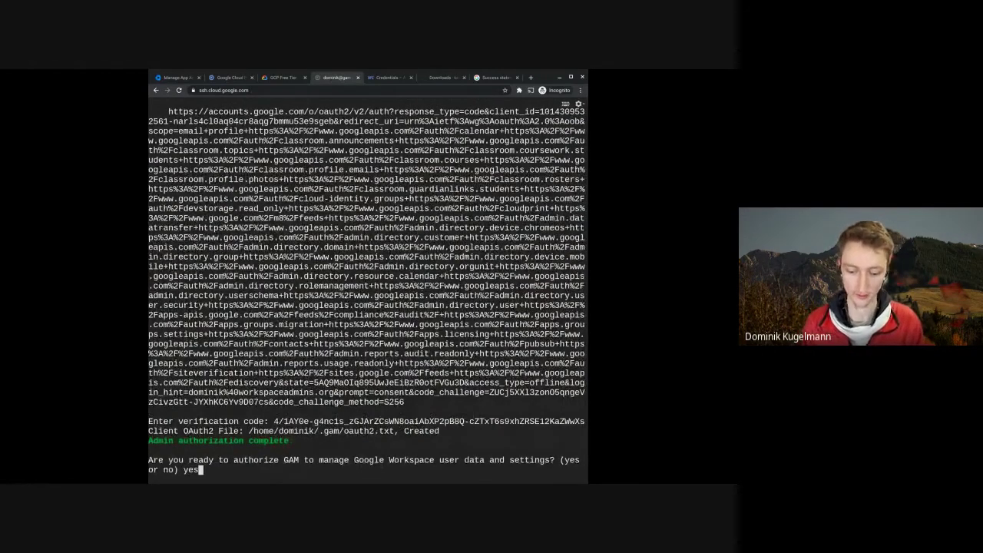
pyautogui.press('Return')
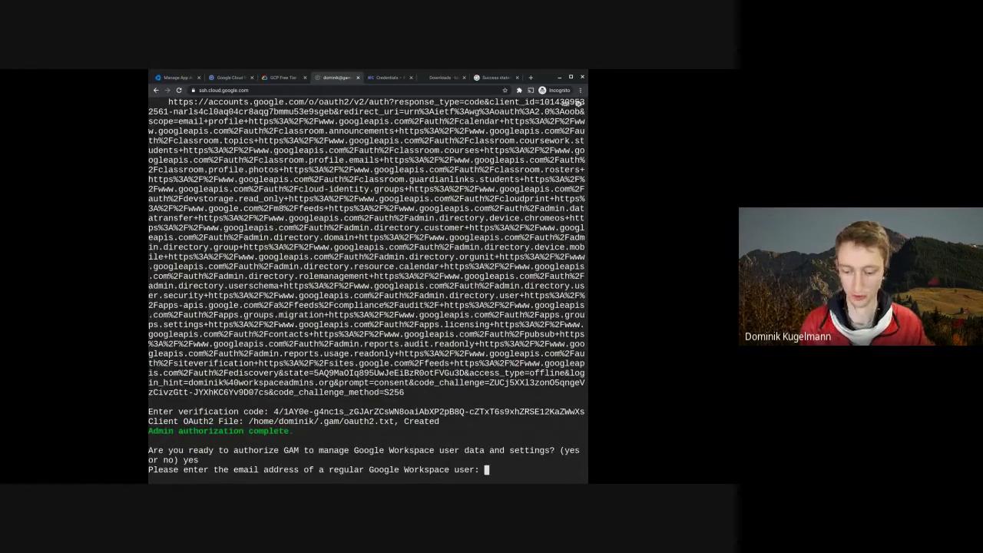
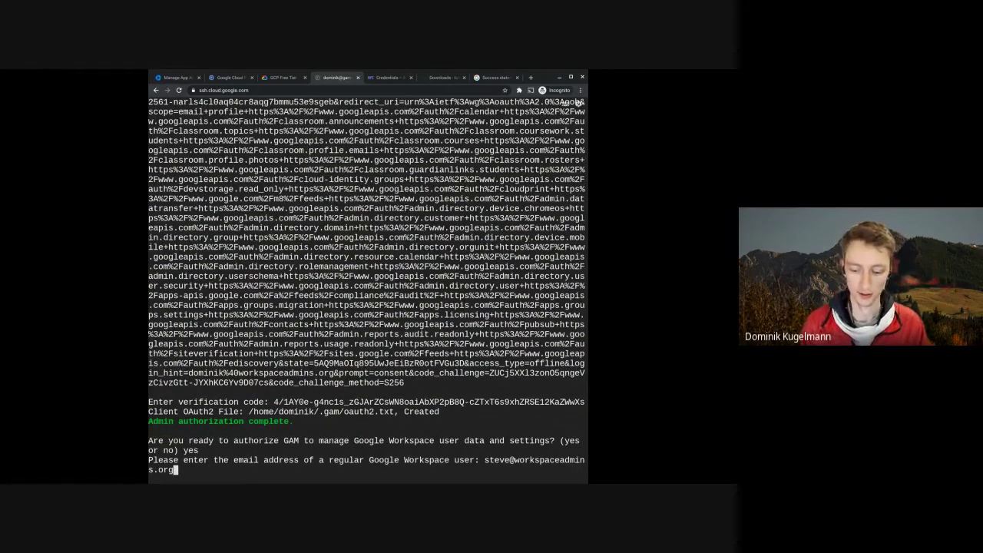
# - Enter a regular Workspace user's email for the scope check and select the printed delegation link
pyautogui.press('Return')
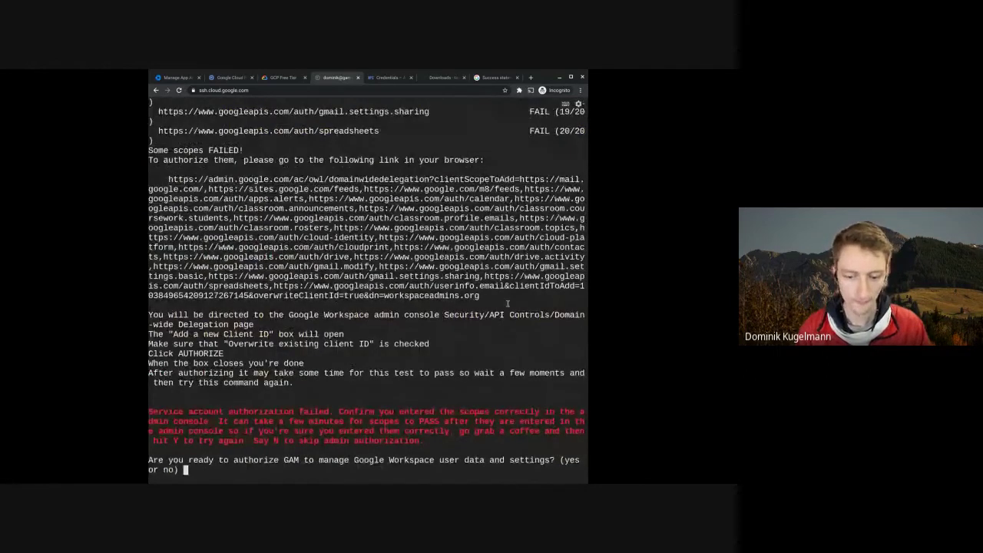
pyautogui.moveTo(504, 300); pyautogui.dragTo(168, 180)
pyautogui.hotkey('ctrl', 'c')
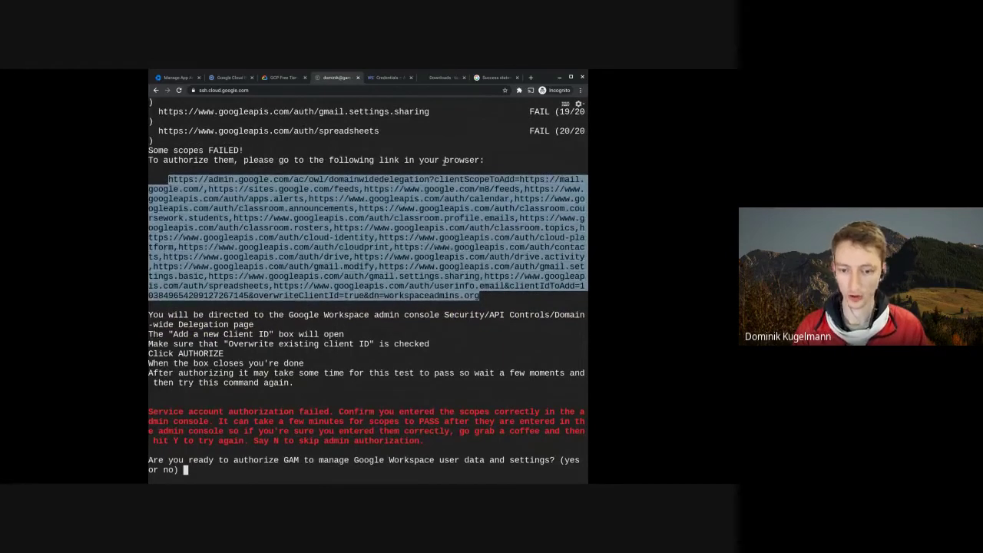
# - Open the delegation link in Google Admin, review GAM's prefilled client ID and scopes, and authorize them
pyautogui.click(496, 78)
pyautogui.click(476, 91)
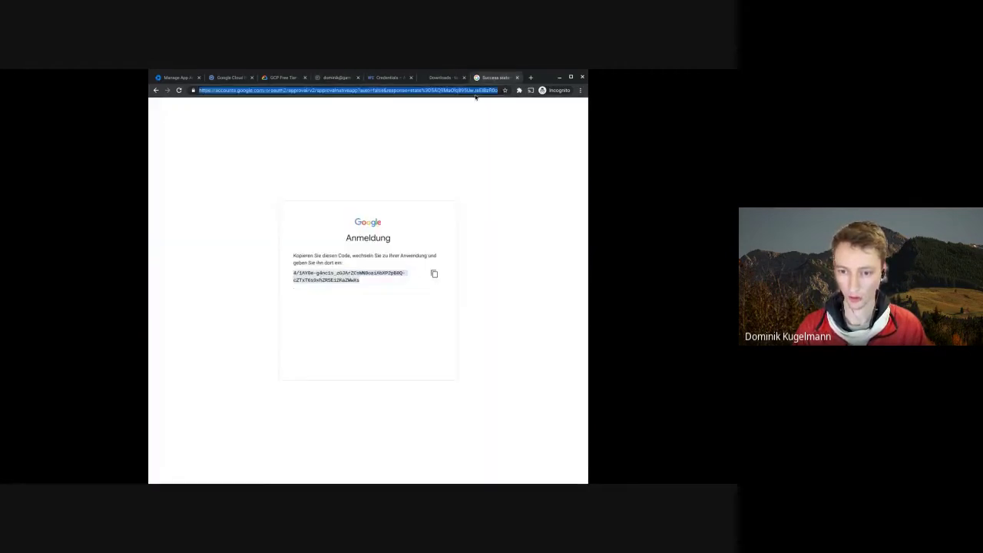
pyautogui.hotkey('ctrl', 'v')
pyautogui.press('Return')
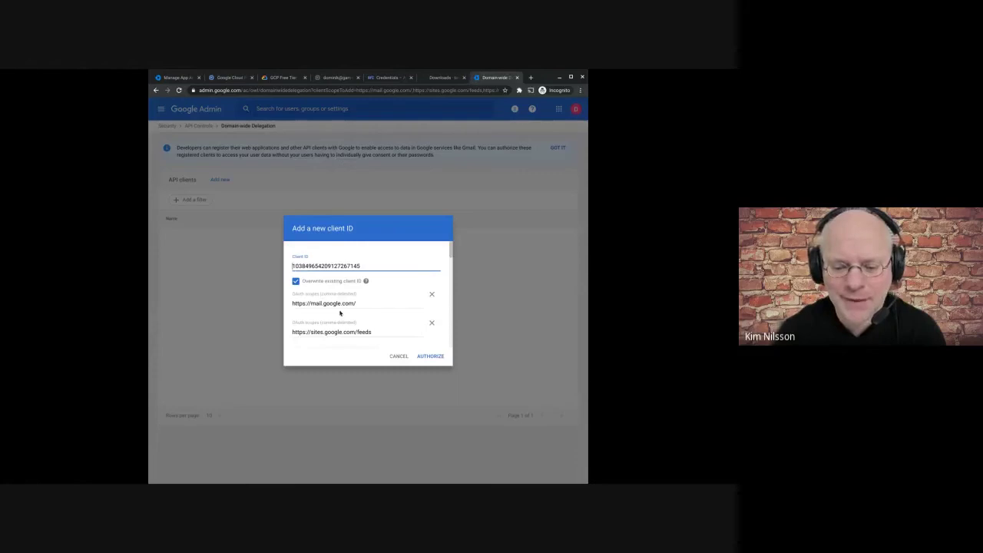
pyautogui.scroll(-10, 340, 313)
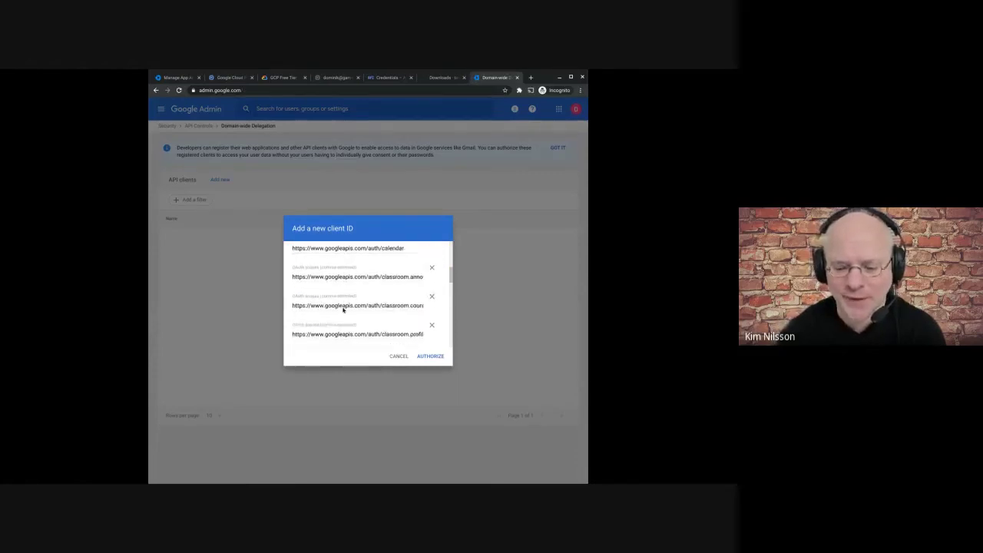
pyautogui.scroll(-5, 343, 309)
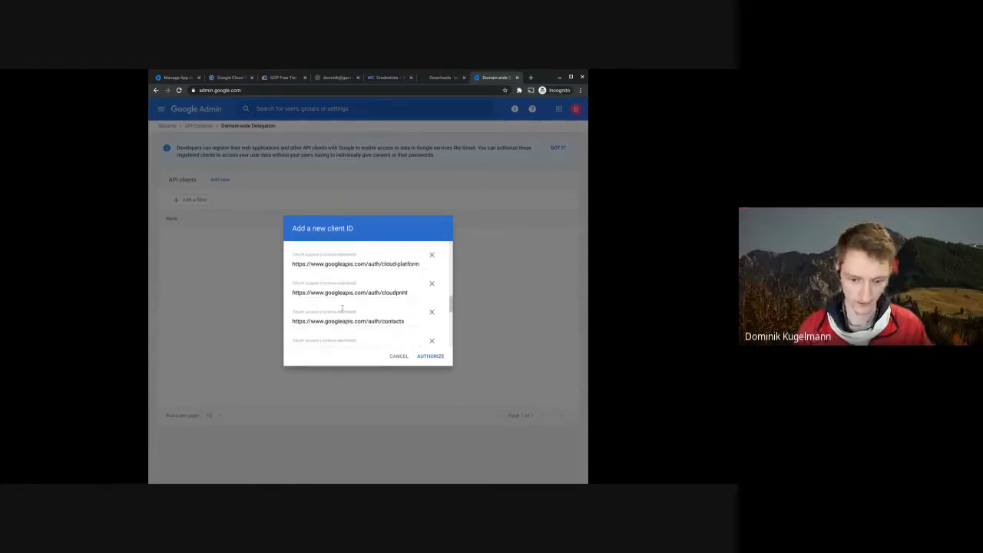
pyautogui.scroll(-5, 343, 307)
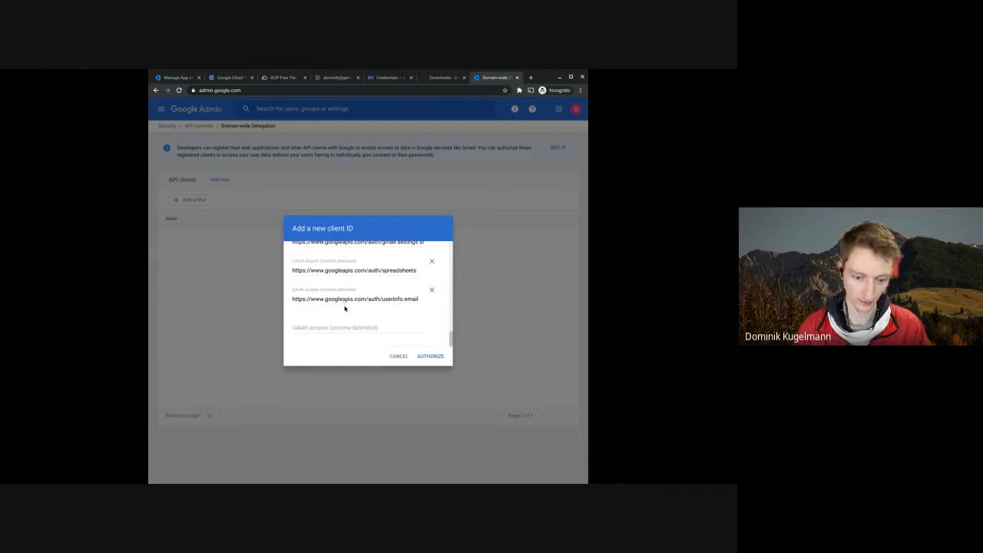
pyautogui.scroll(20, 344, 308)
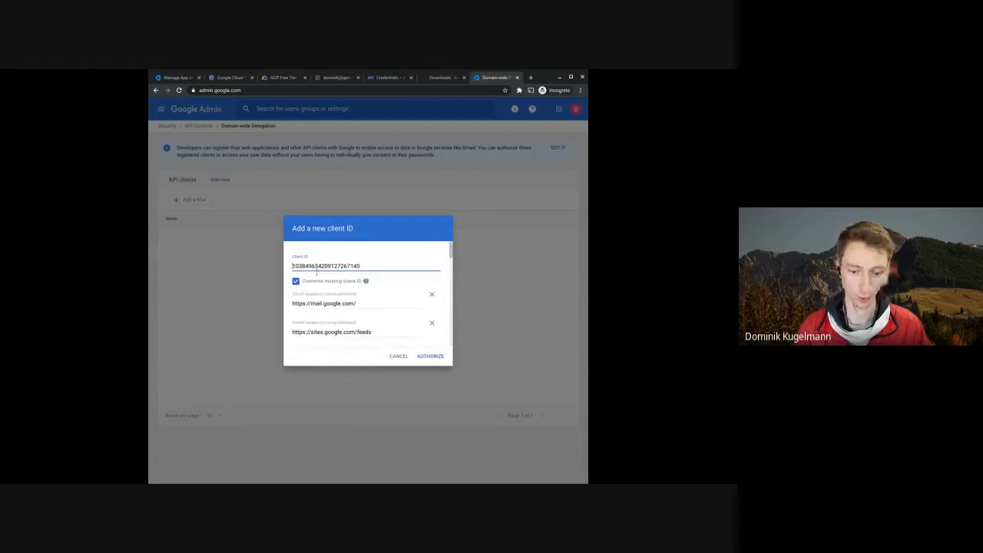
pyautogui.click(430, 355)
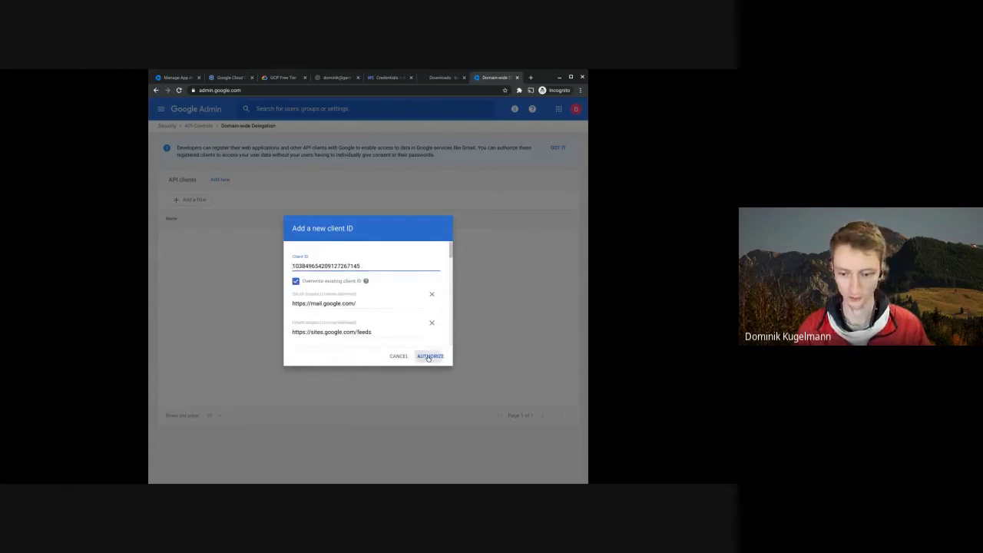
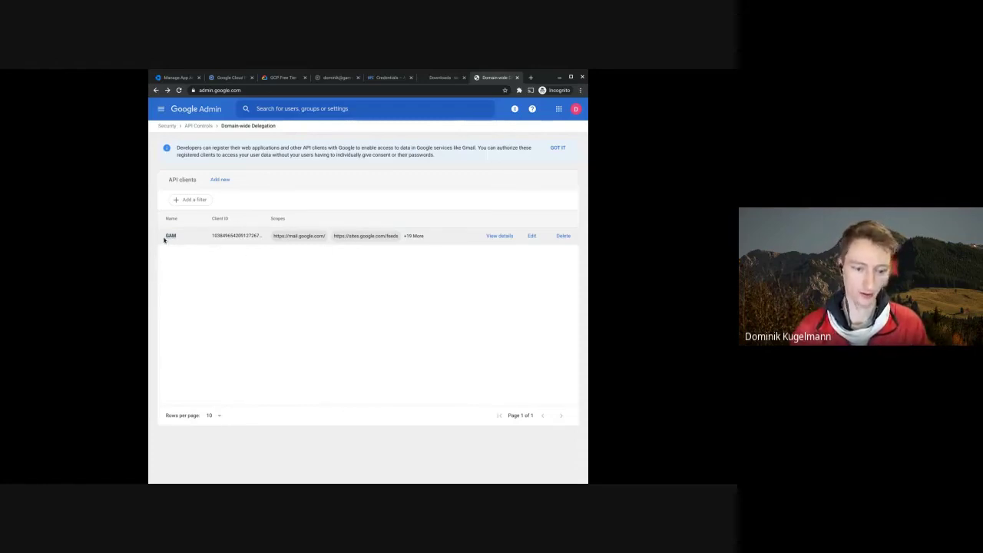
# - Dismiss Google Admin's domain-wide delegation banner and go back via the Credentials tab to the SSH terminal
pyautogui.moveTo(215, 236); pyautogui.dragTo(250, 236)
pyautogui.click(231, 281)
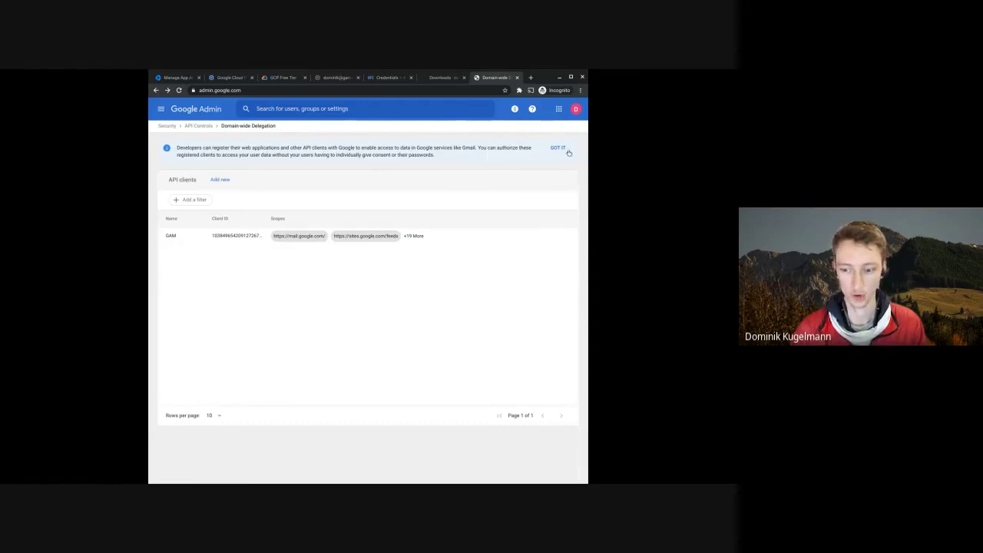
pyautogui.click(557, 148)
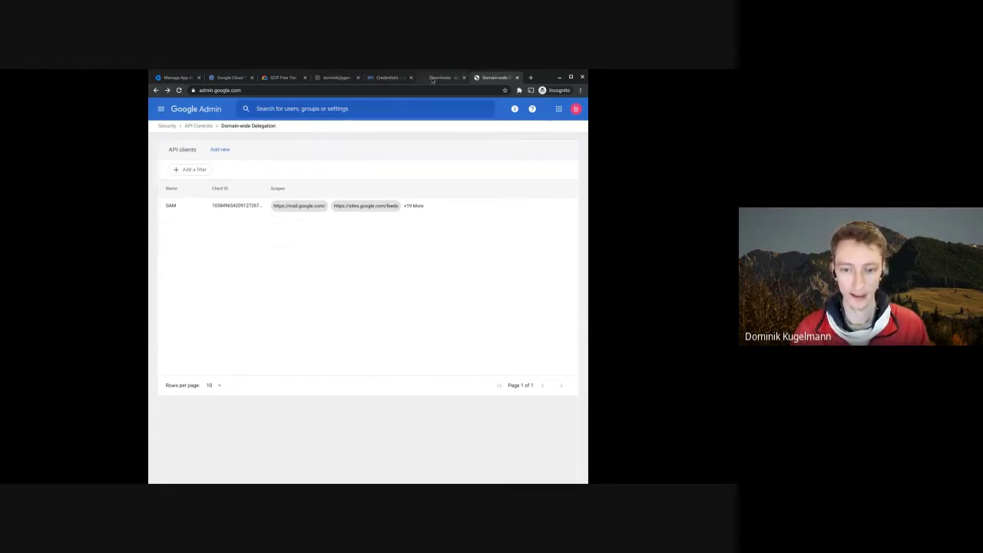
pyautogui.click(396, 79)
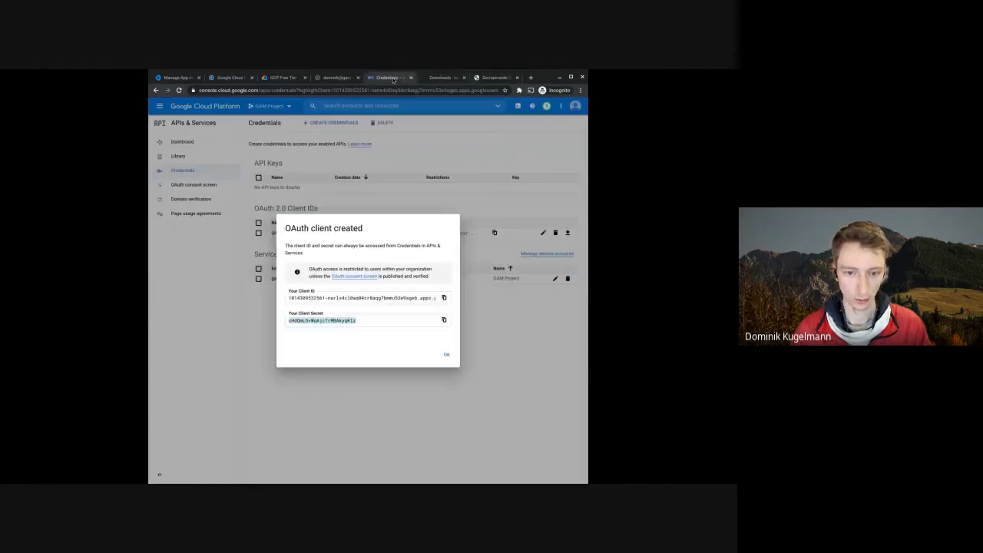
pyautogui.click(340, 79)
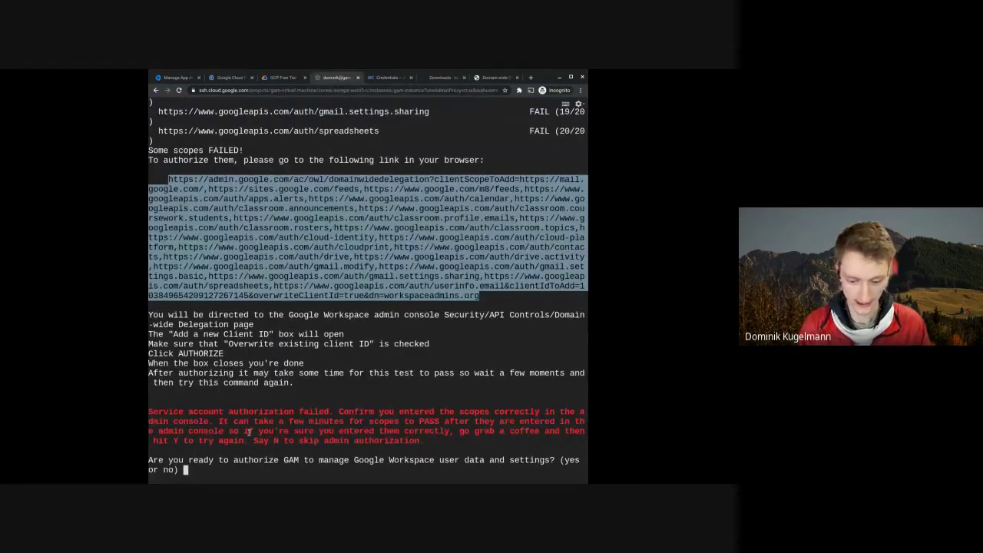
# - Answer 'yes' to GAM's retry prompt so all 20 scopes pass, then select the suggested alias line
pyautogui.write('yes')
pyautogui.press('Return')
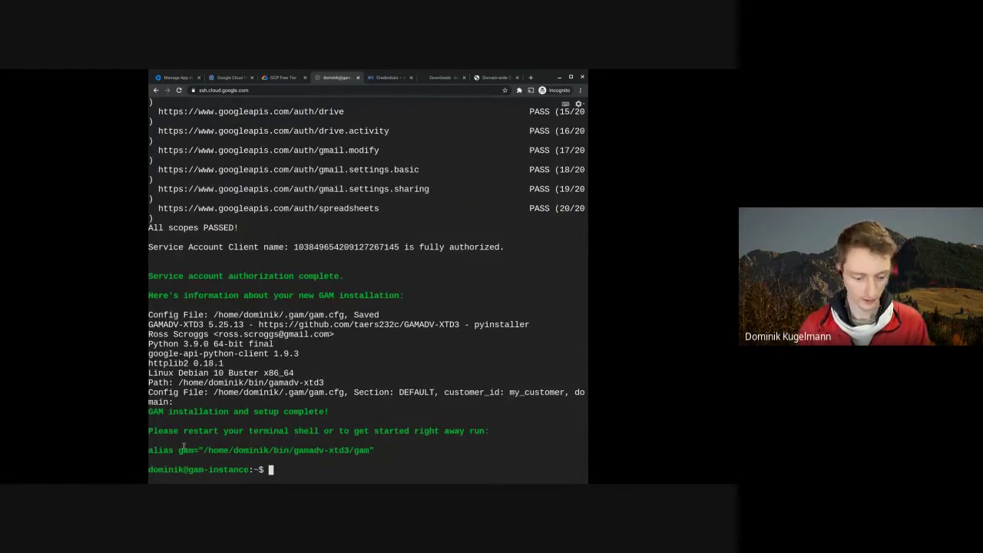
pyautogui.moveTo(160, 450); pyautogui.dragTo(385, 452)
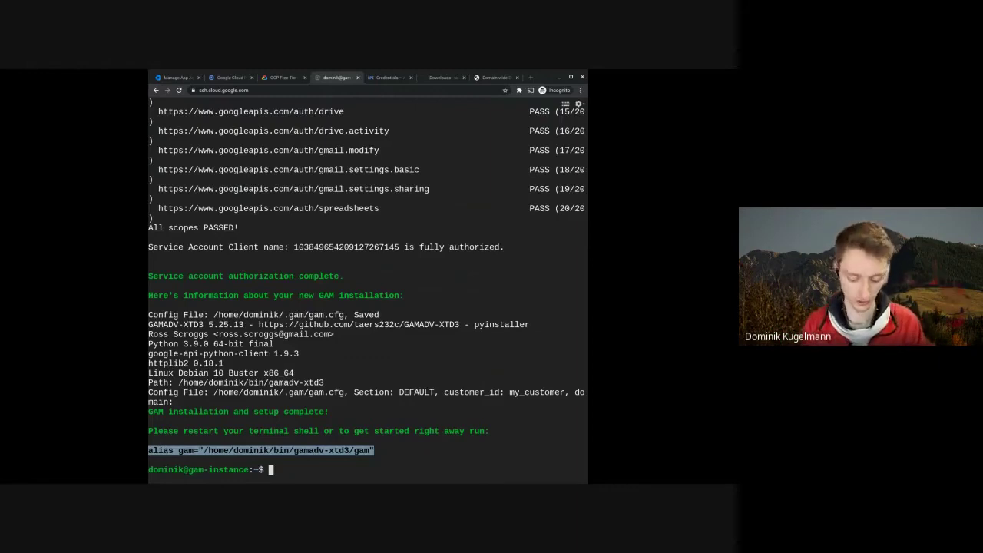
# - Run gam (not found), then run 'info domain' through the full GAM path copied from the alias line
pyautogui.write('gam')
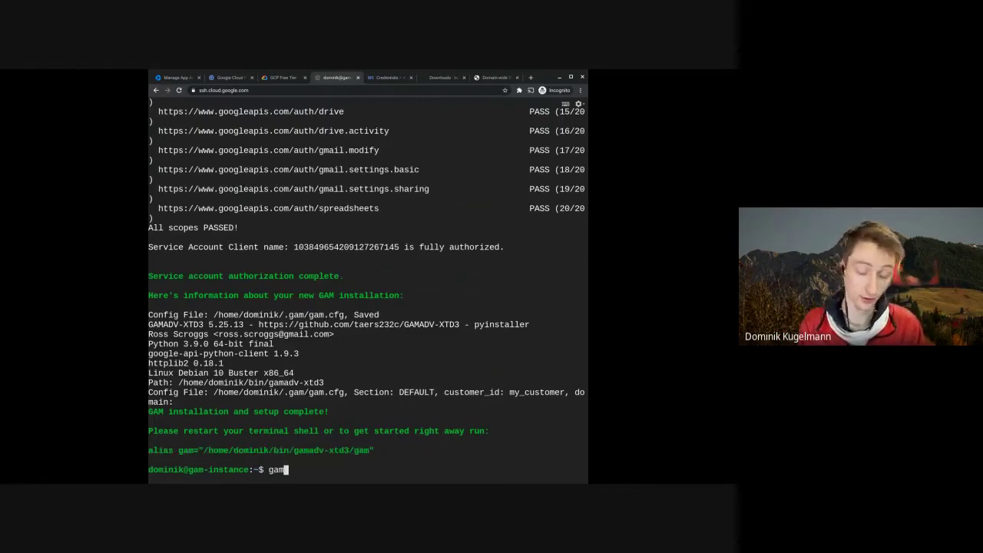
pyautogui.press('Return')
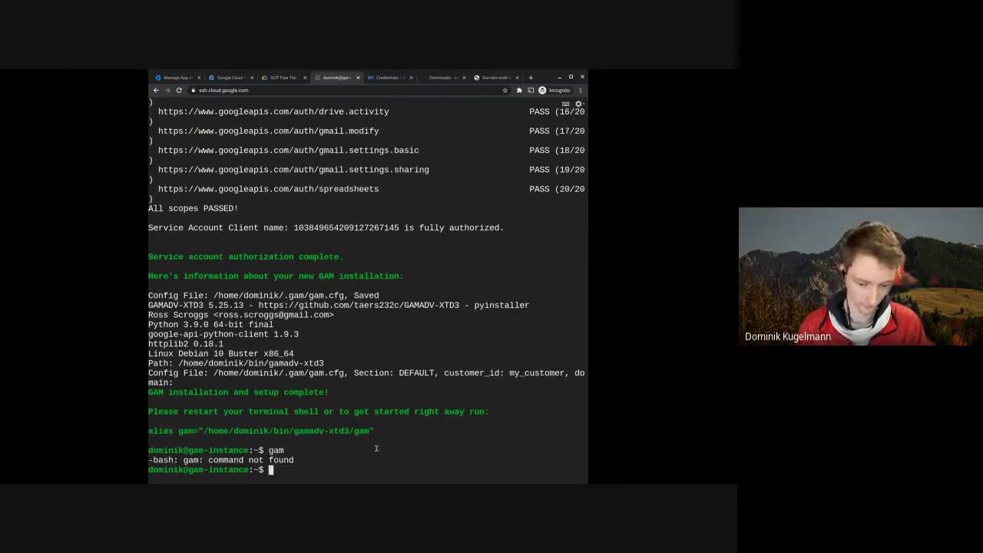
pyautogui.moveTo(204, 431); pyautogui.dragTo(365, 442)
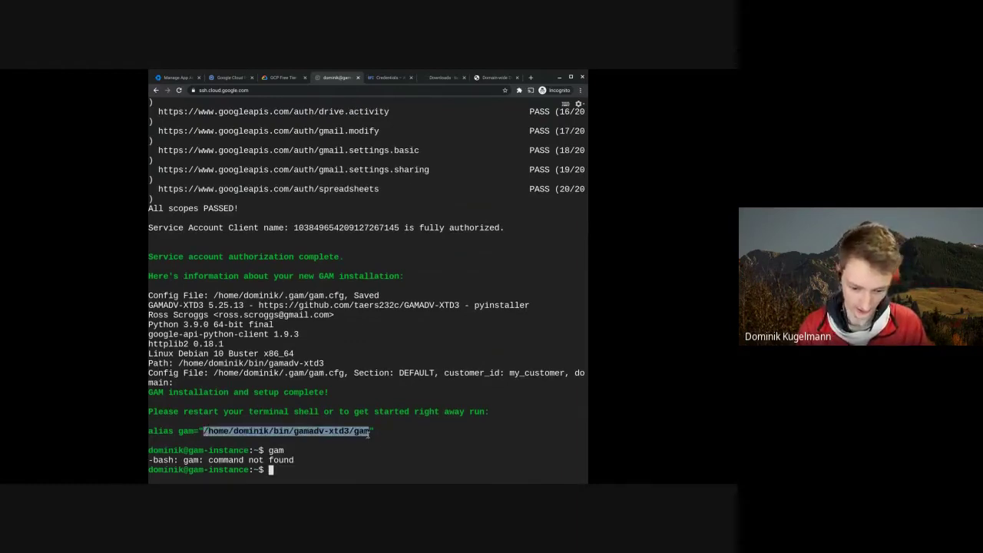
pyautogui.click(310, 465)
pyautogui.hotkey('ctrl', 'v')
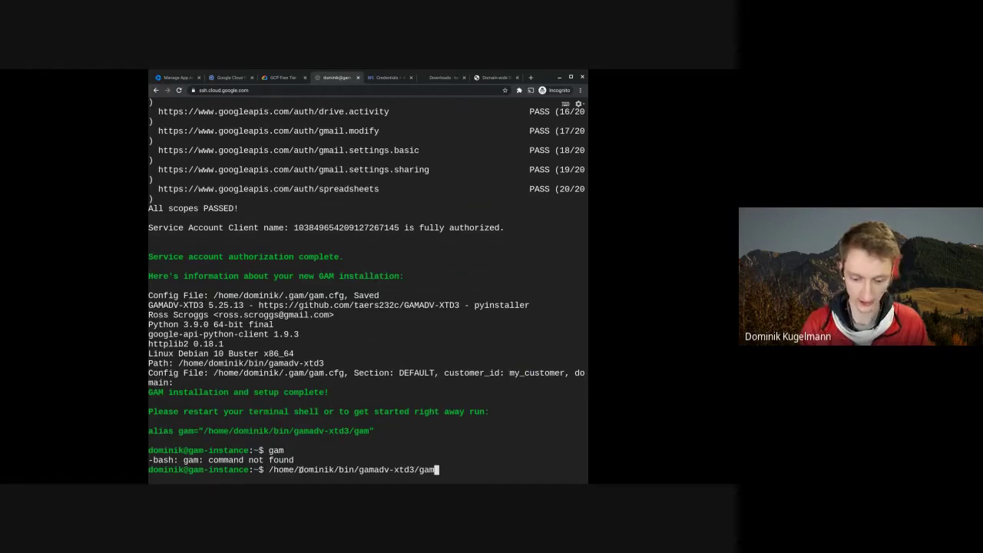
pyautogui.write('info domain')
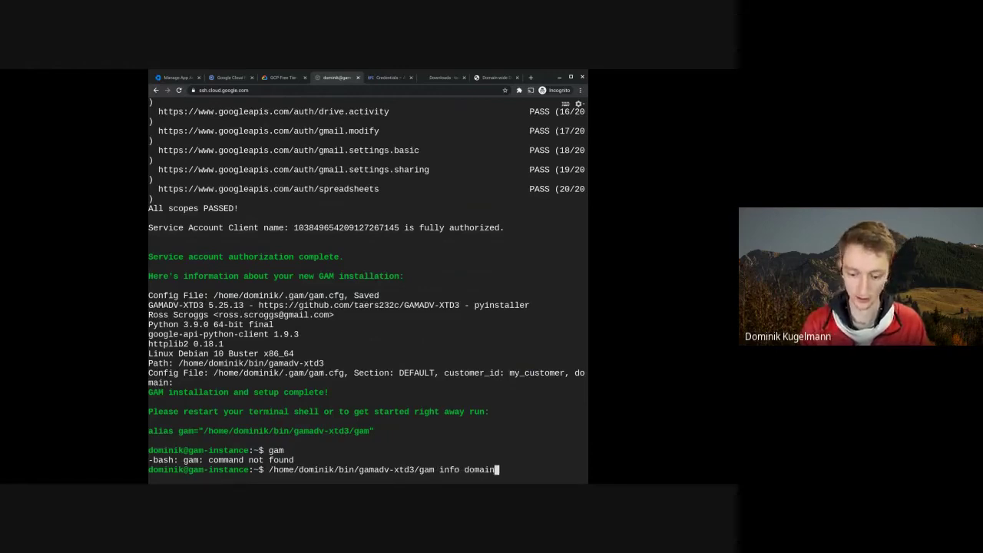
pyautogui.press('Return')
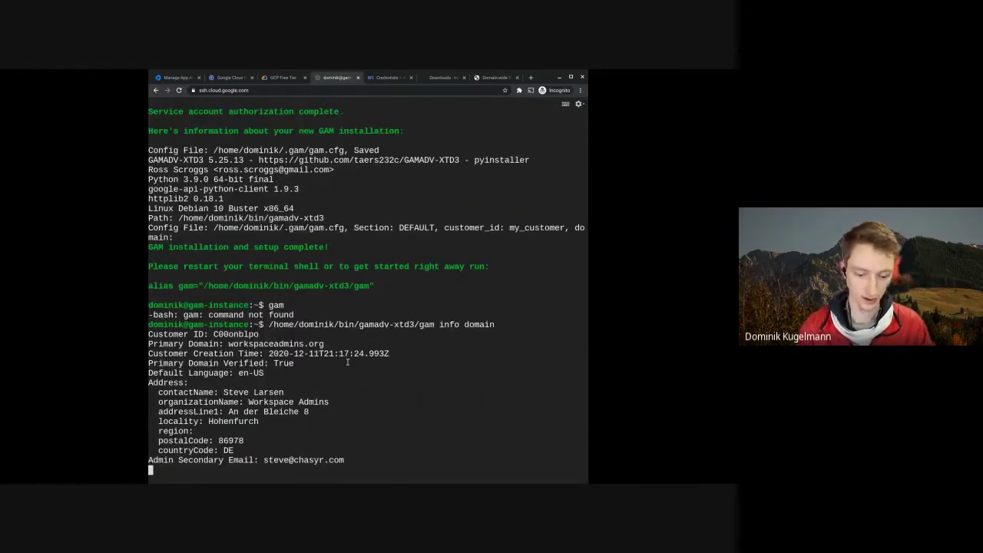
# - Select the info domain command and alias line, then interrupt with Ctrl+C to reach the shell prompt
pyautogui.moveTo(418, 330); pyautogui.dragTo(492, 328)
pyautogui.click(346, 350)
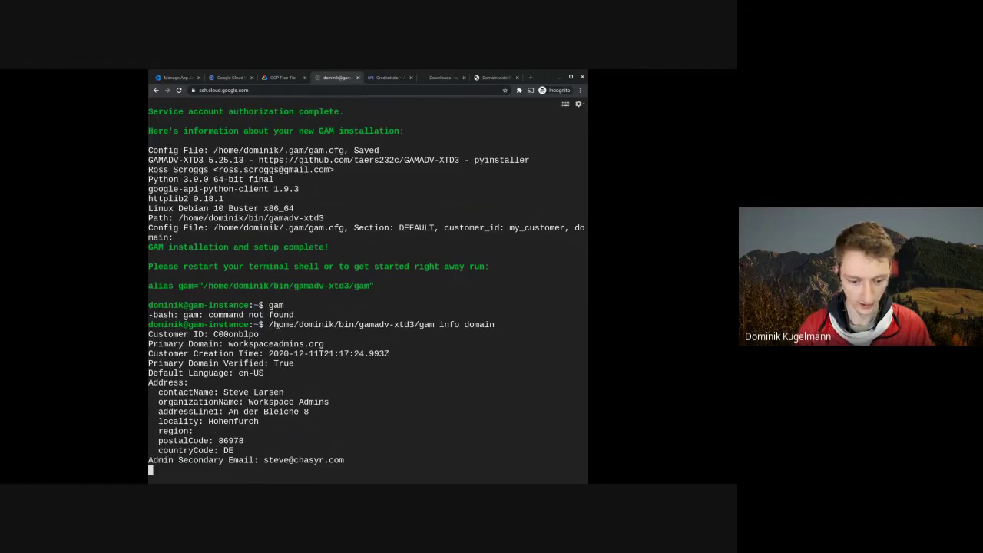
pyautogui.moveTo(269, 329); pyautogui.dragTo(504, 329)
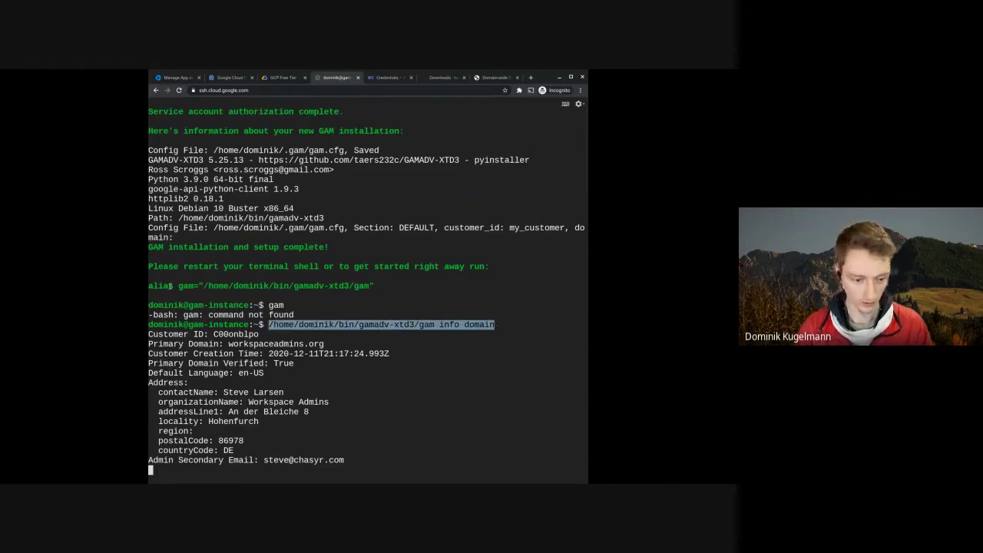
pyautogui.moveTo(149, 286); pyautogui.dragTo(358, 290)
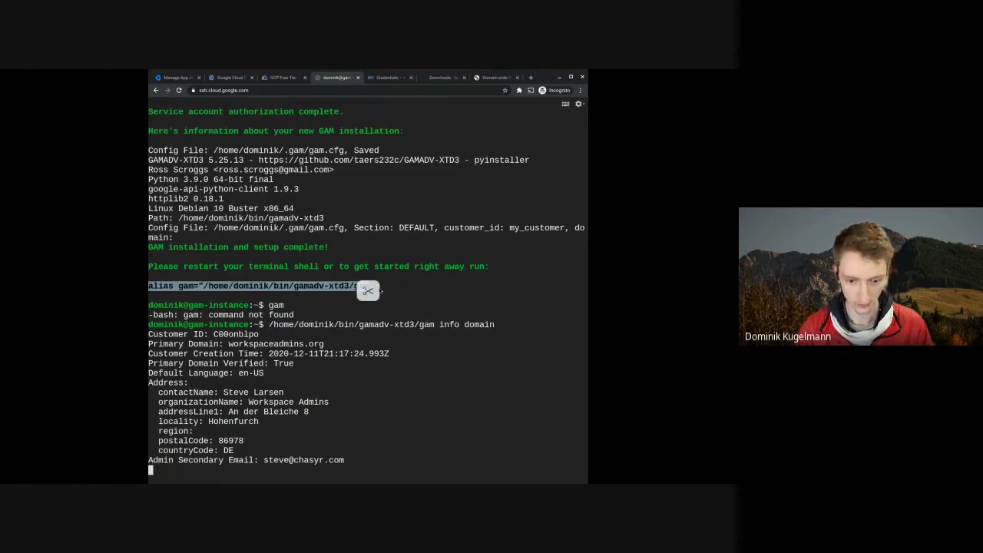
pyautogui.click(226, 465)
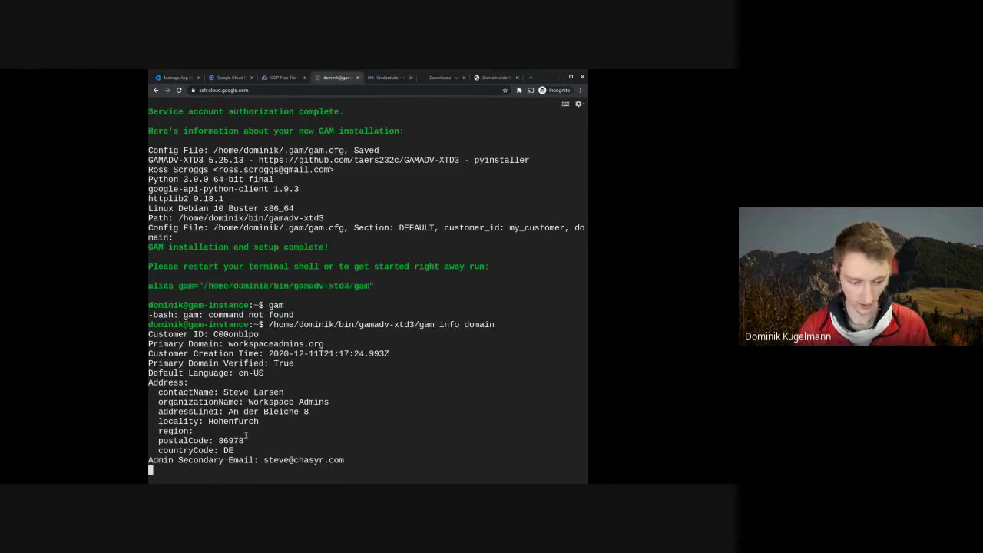
pyautogui.hotkey('alt', 'c')
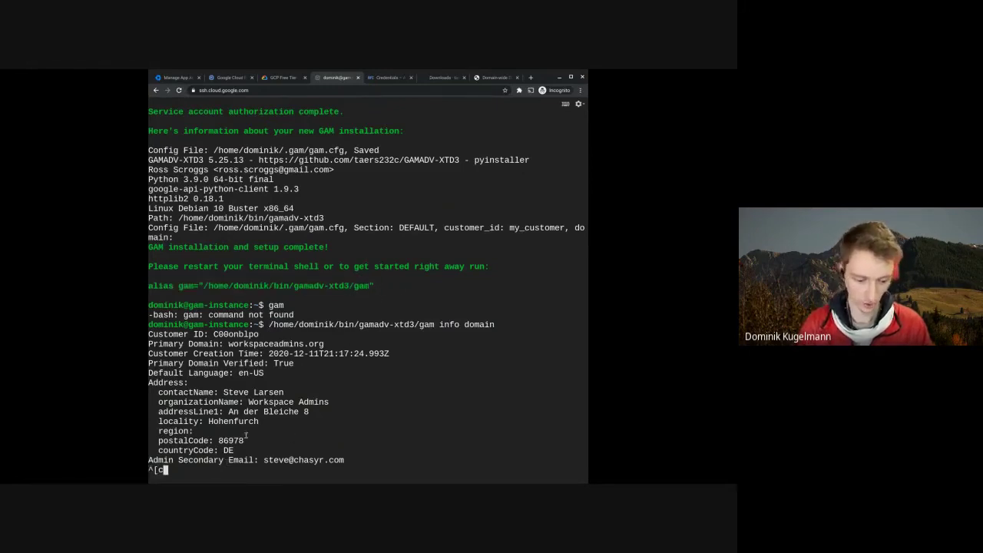
pyautogui.hotkey('ctrl', 'c')
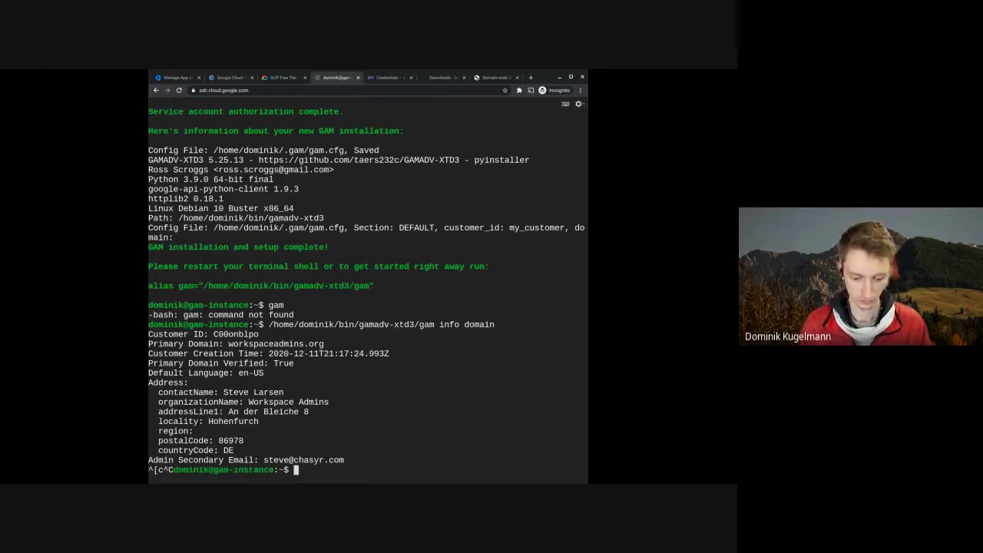
# - Clear the terminal screen, abandoning a mistyped nano command along the way
pyautogui.write('clear')
pyautogui.press('BackSpace')
pyautogui.press('BackSpace')
pyautogui.press('BackSpace')
pyautogui.press('BackSpace')
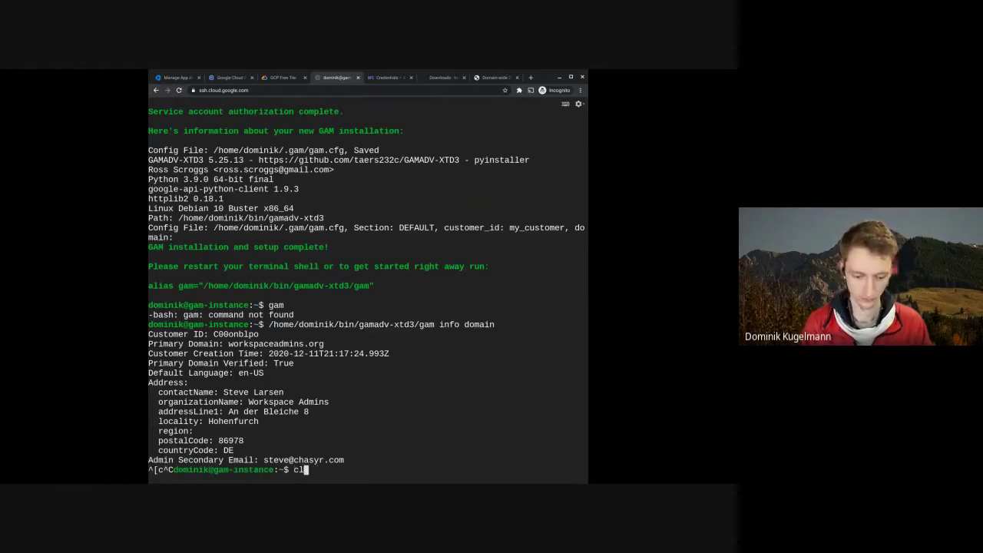
pyautogui.write('lear')
pyautogui.press('Return')
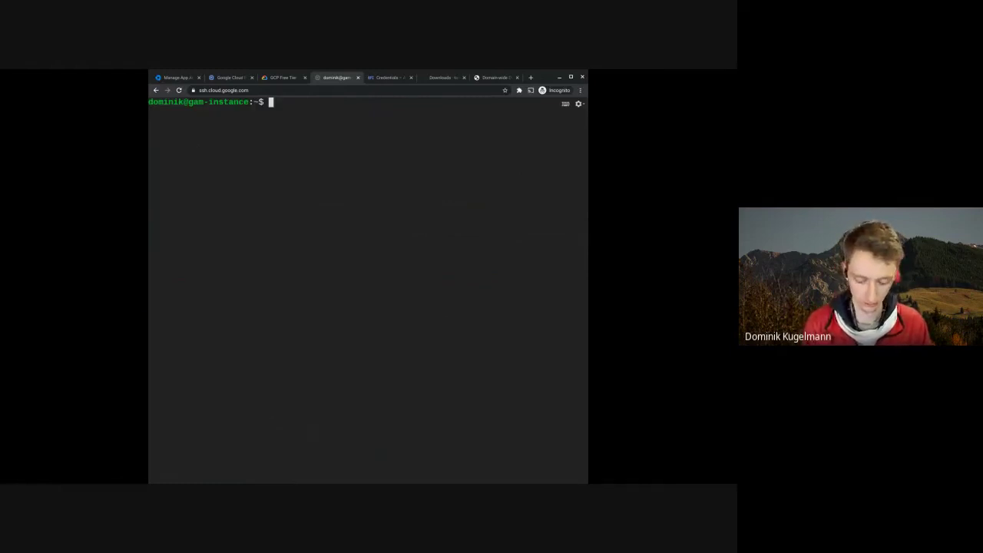
pyautogui.write('nano')
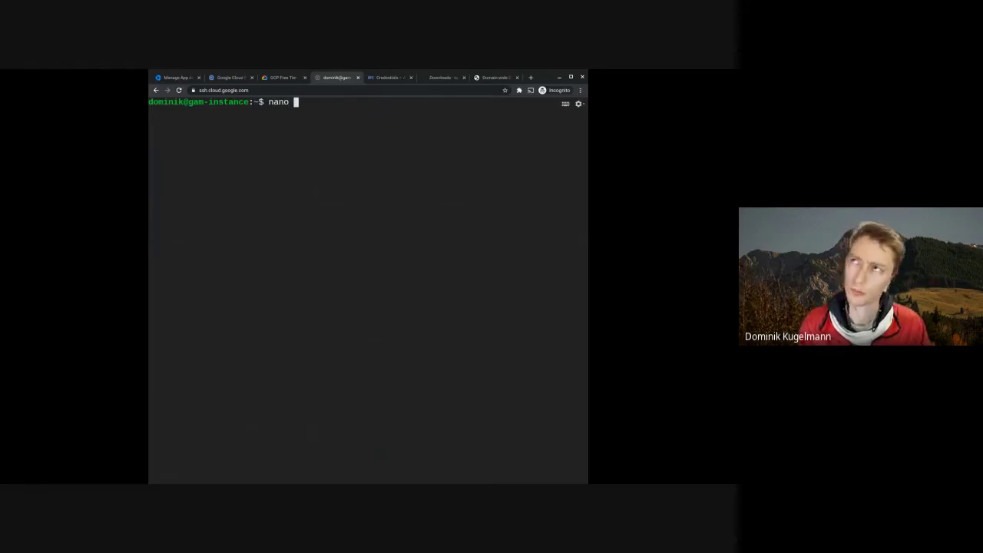
pyautogui.write('bash')
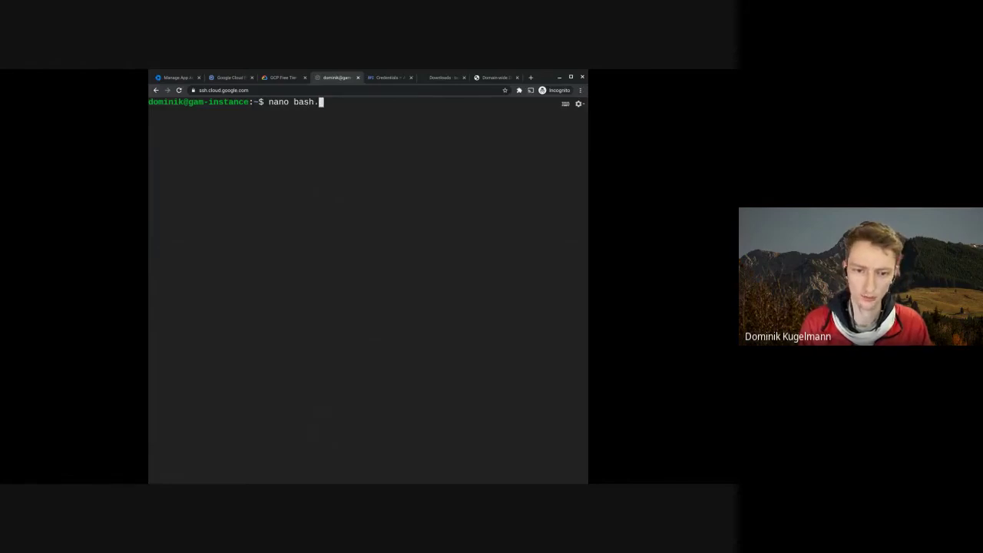
pyautogui.write('.cg')
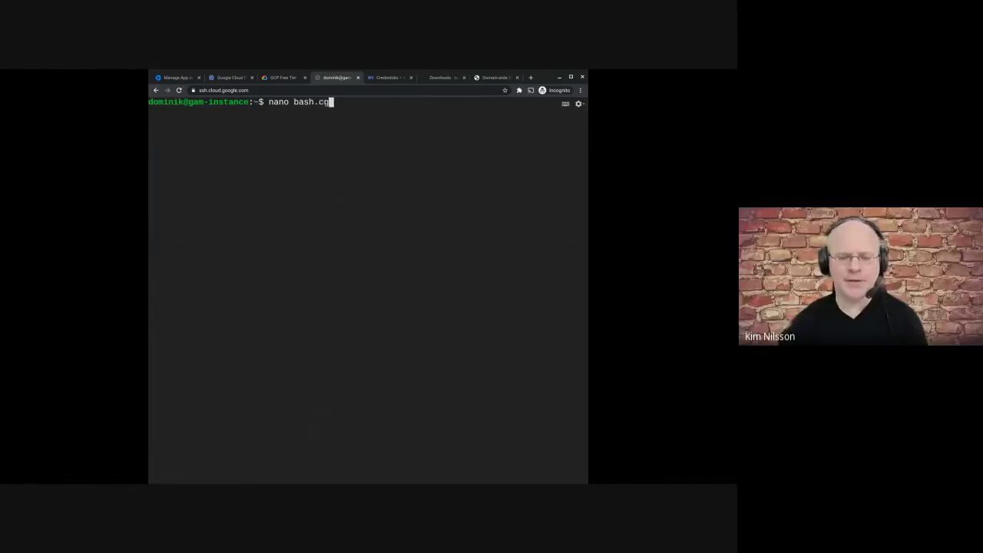
pyautogui.press('BackSpace')
pyautogui.press('BackSpace')
pyautogui.press('BackSpace')
pyautogui.press('BackSpace')
pyautogui.press('BackSpace')
pyautogui.press('BackSpace')
pyautogui.press('BackSpace')
pyautogui.press('BackSpace')
pyautogui.press('BackSpace')
pyautogui.press('BackSpace')
pyautogui.press('BackSpace')
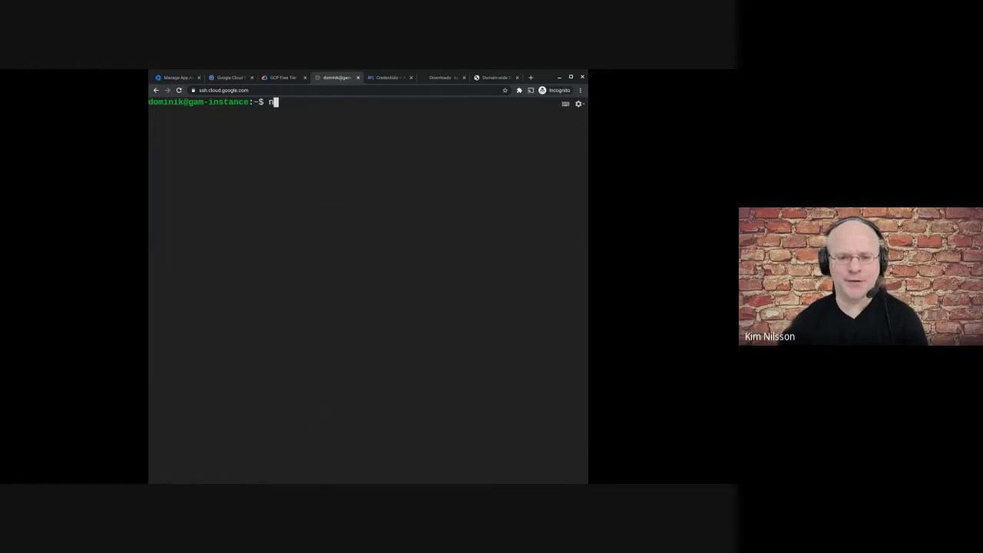
pyautogui.press('BackSpace')
pyautogui.write('clear')
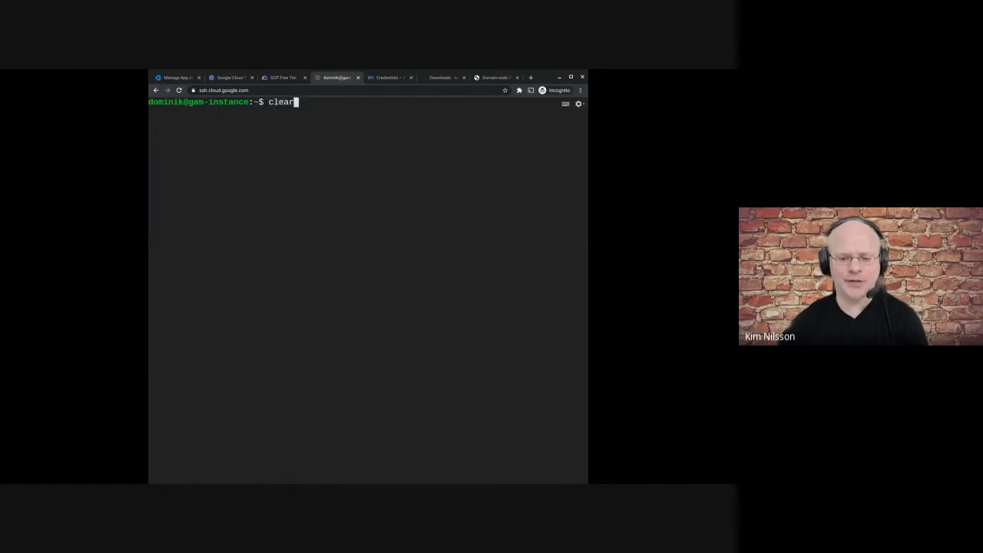
pyautogui.press('Return')
# - Check the gam alias, start a fresh bash shell, and run gam to print version 5.25.13
pyautogui.write('alias ')
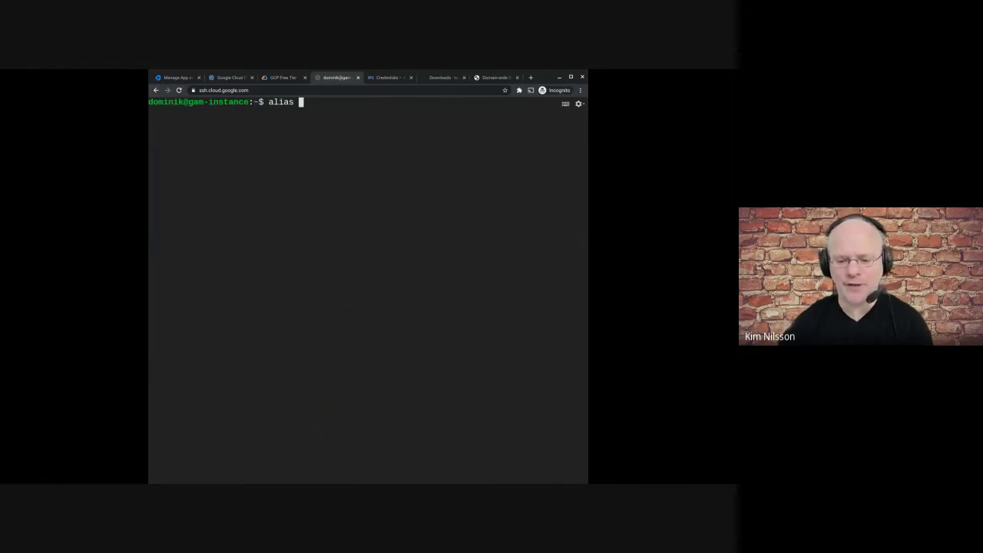
pyautogui.write('gam')
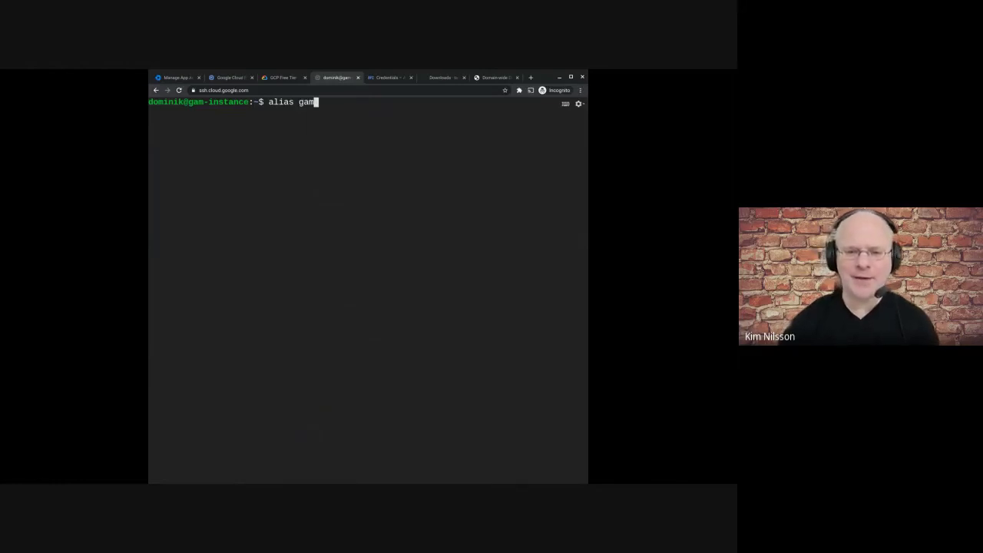
pyautogui.press('Return')
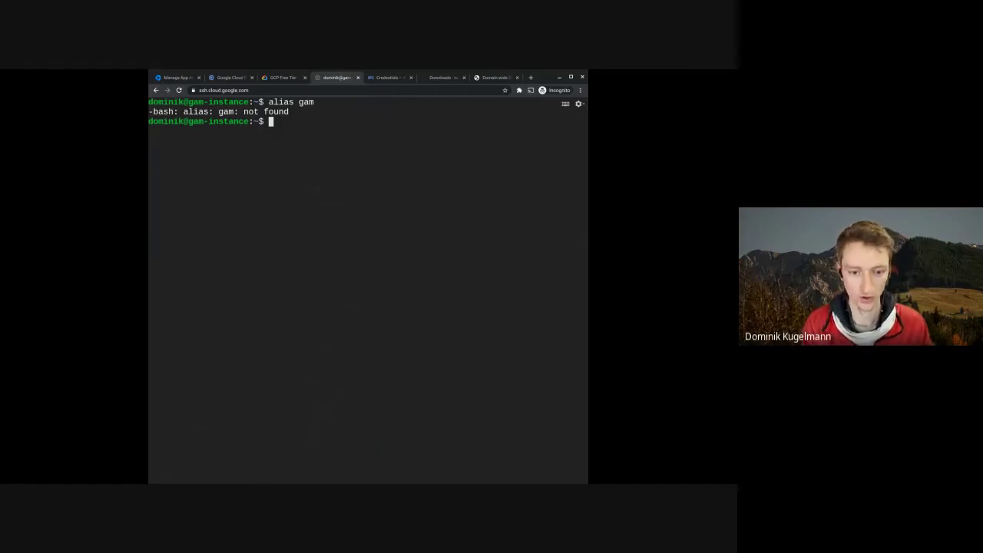
pyautogui.write('bas')
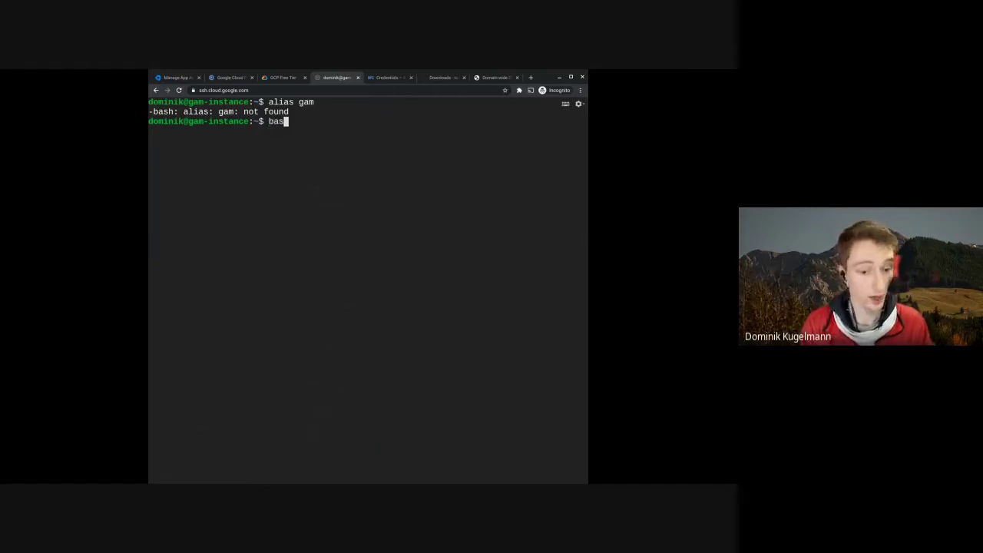
pyautogui.write('h')
pyautogui.press('Return')
pyautogui.write('gam')
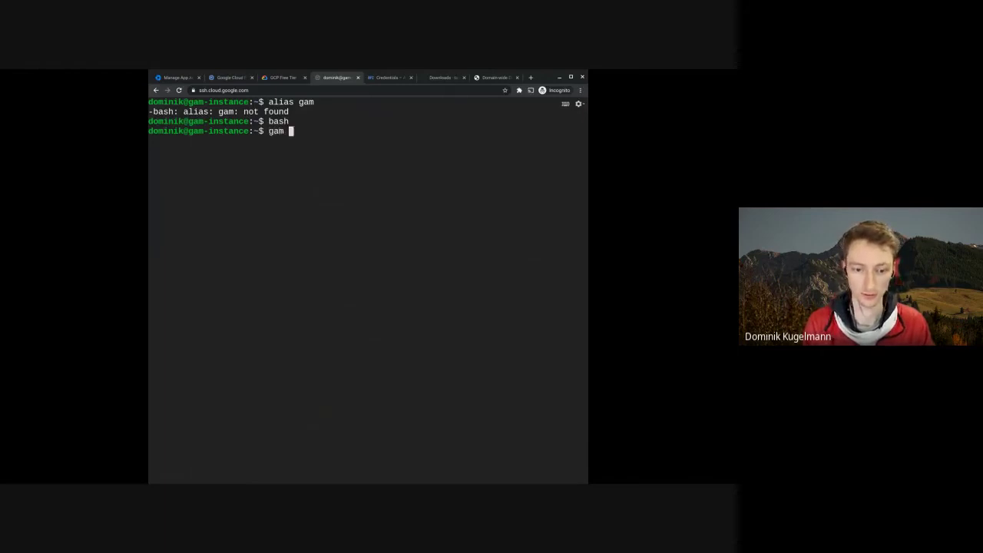
pyautogui.press('Return')
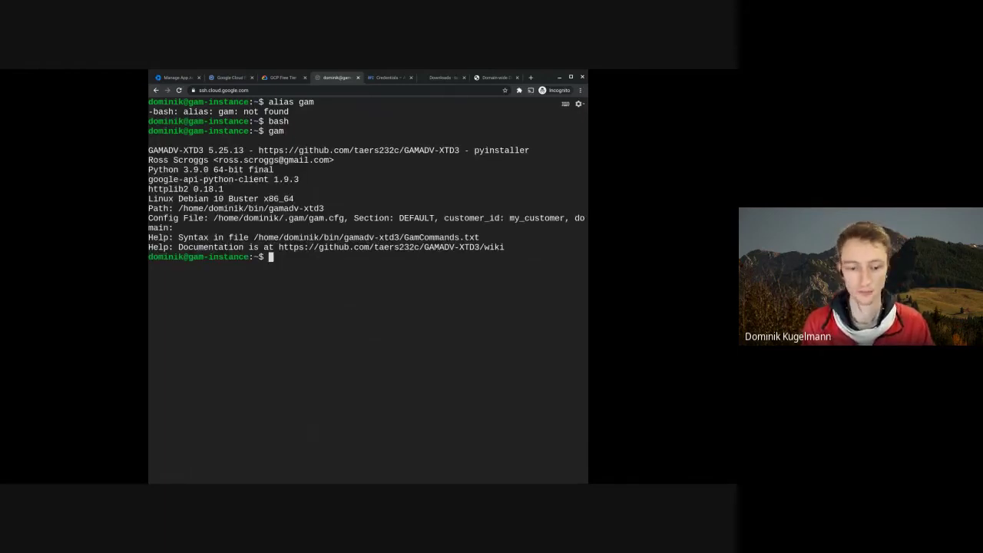
# - Run gam info user for one Workspace user to show their account details
pyautogui.write('c')
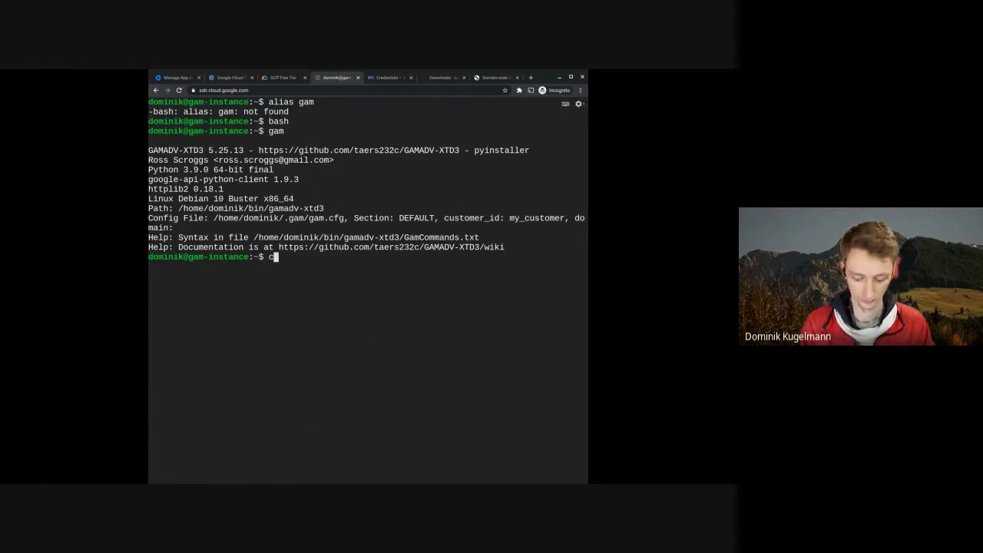
pyautogui.press('BackSpace')
pyautogui.write('gam ')
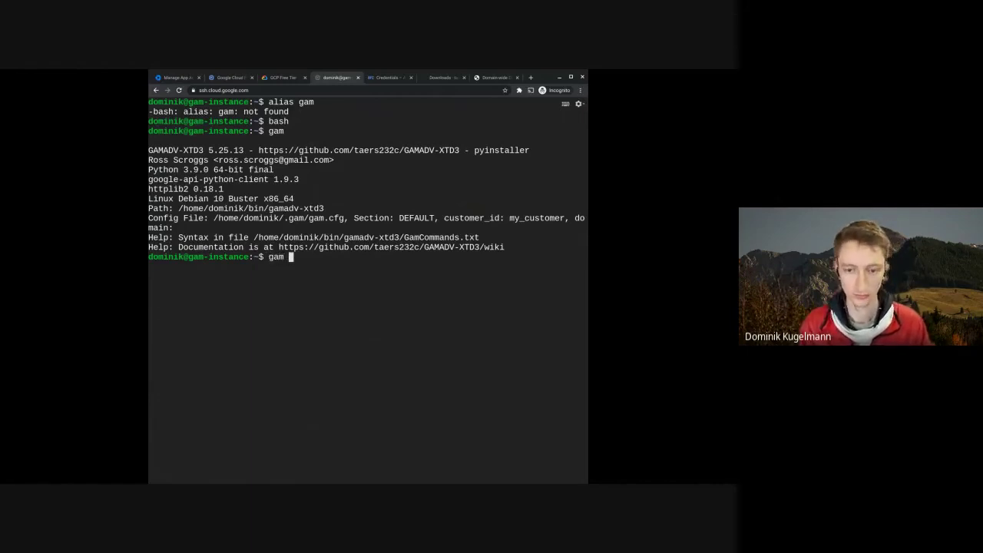
pyautogui.write('inf')
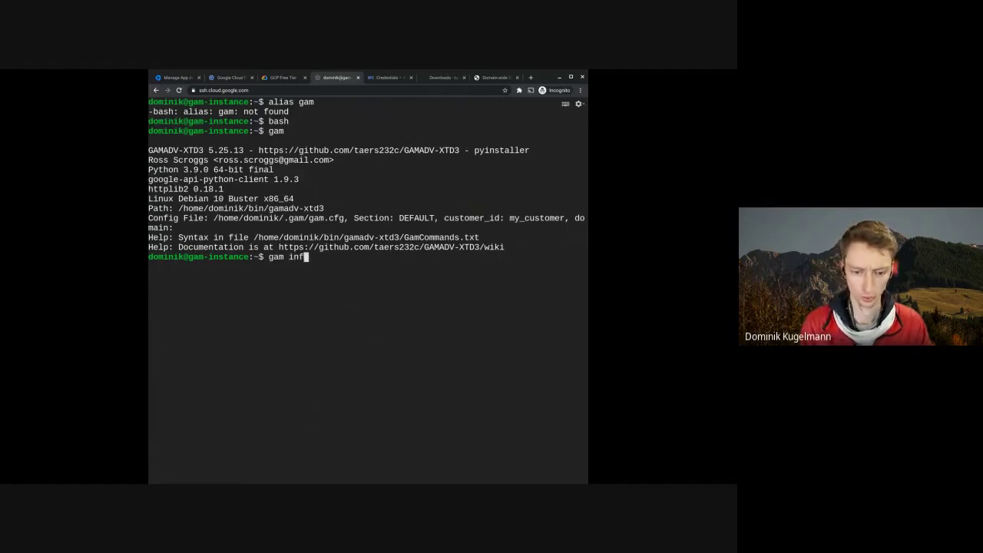
pyautogui.write('o user kim')
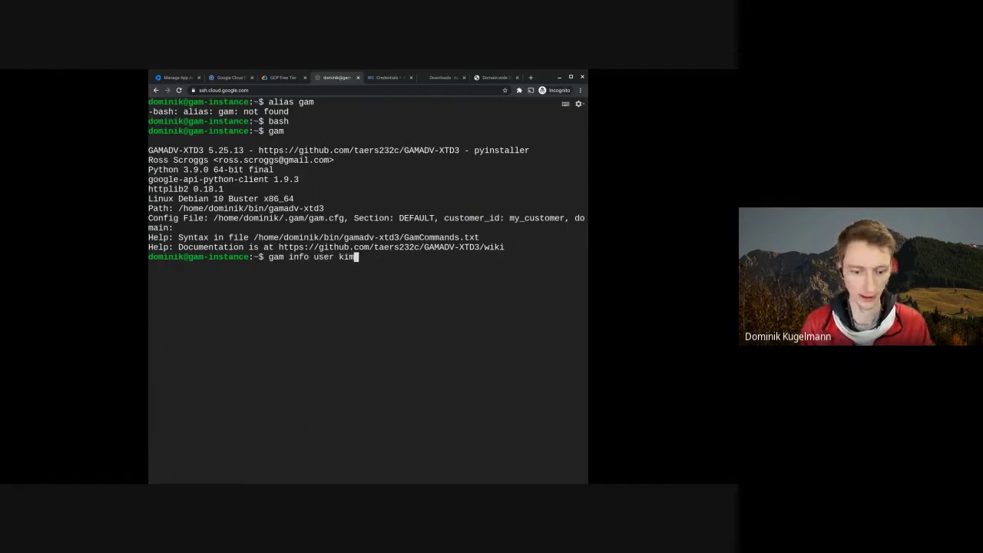
pyautogui.press('Return')
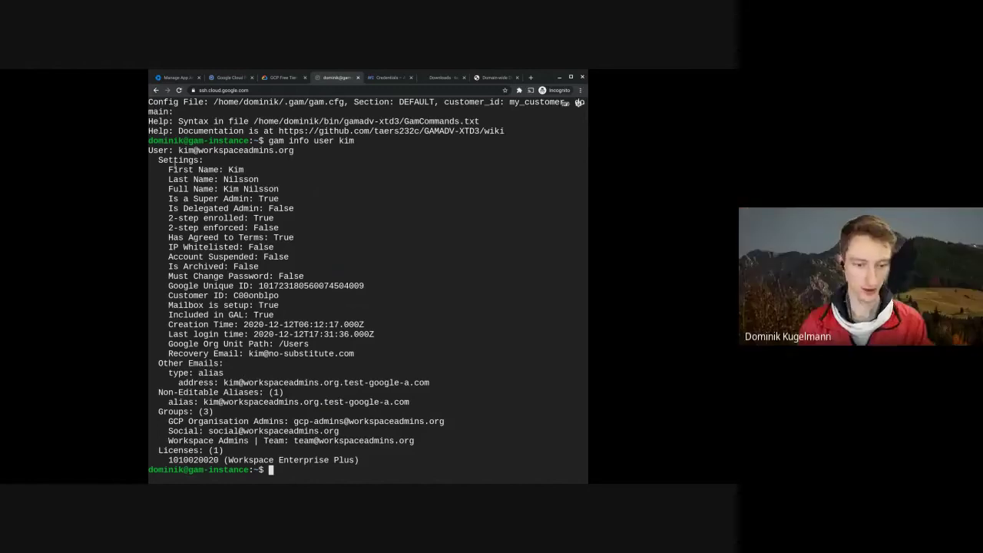
# - Highlight the user's name, super admin status, 2-step enrollment and enforcement, Google Unique ID and Customer ID
pyautogui.moveTo(173, 168); pyautogui.dragTo(278, 199)
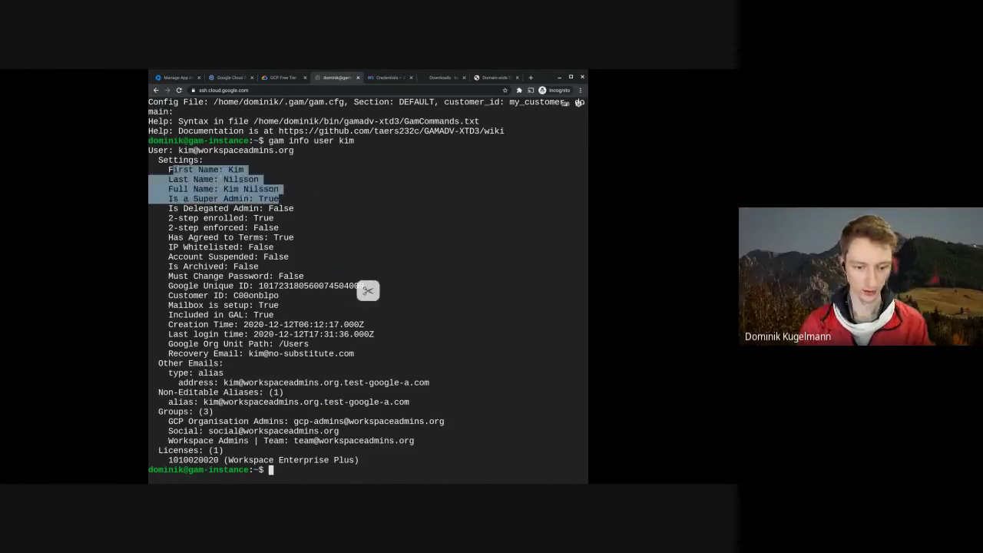
pyautogui.doubleClick(236, 199)
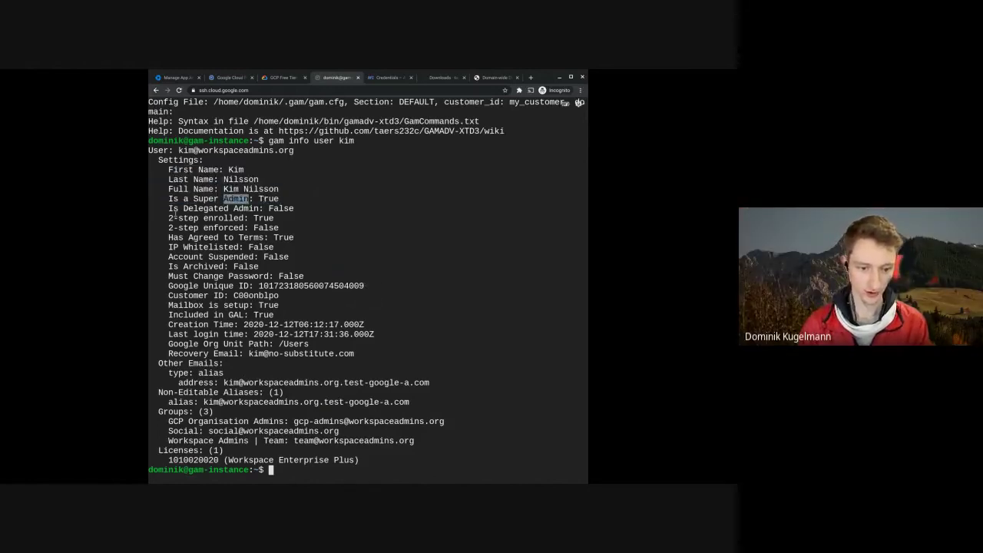
pyautogui.moveTo(168, 218); pyautogui.dragTo(281, 218)
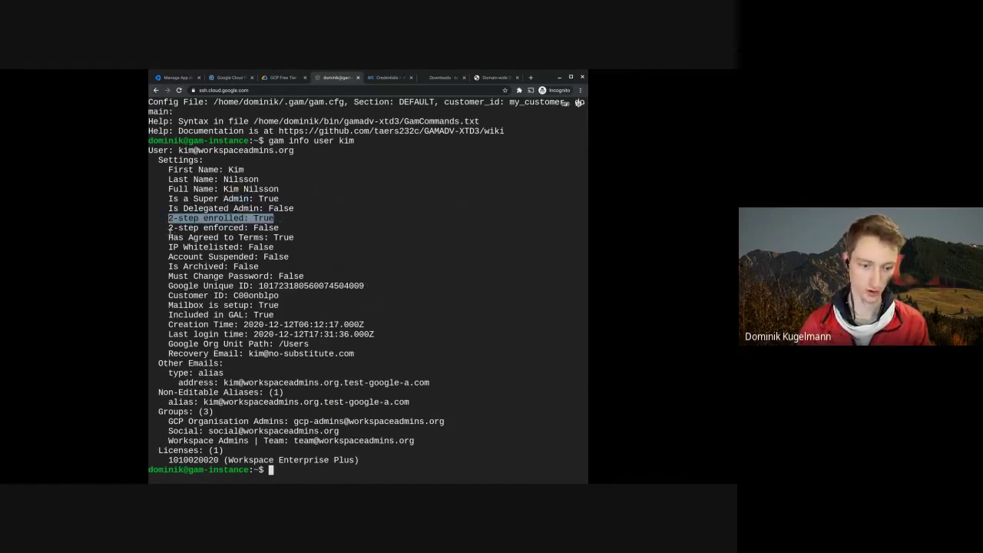
pyautogui.moveTo(164, 227); pyautogui.dragTo(278, 229)
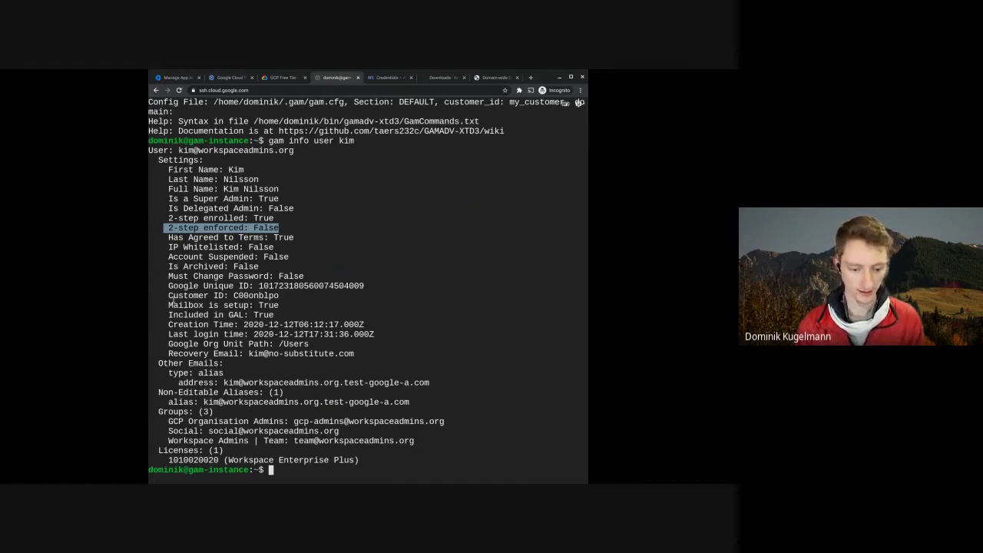
pyautogui.doubleClick(273, 286)
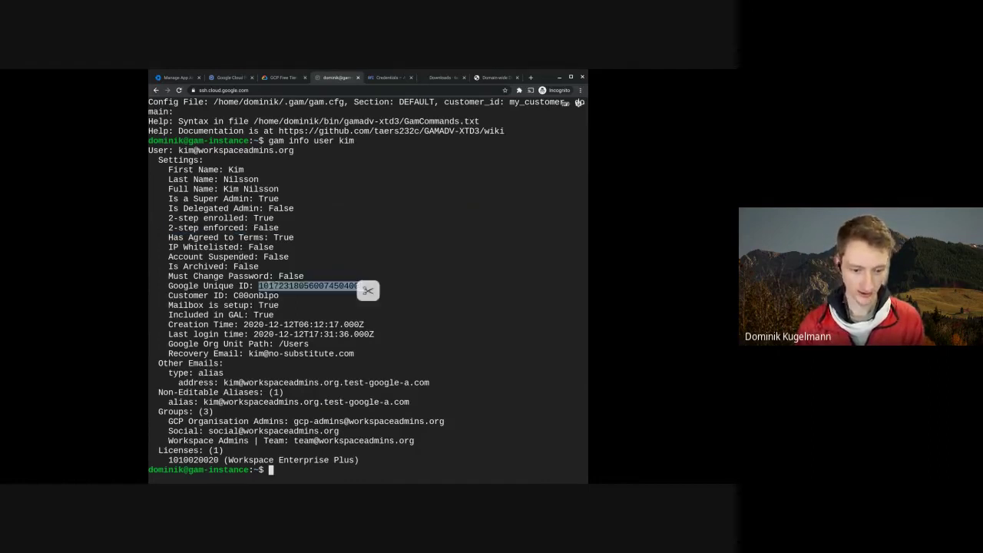
pyautogui.doubleClick(251, 296)
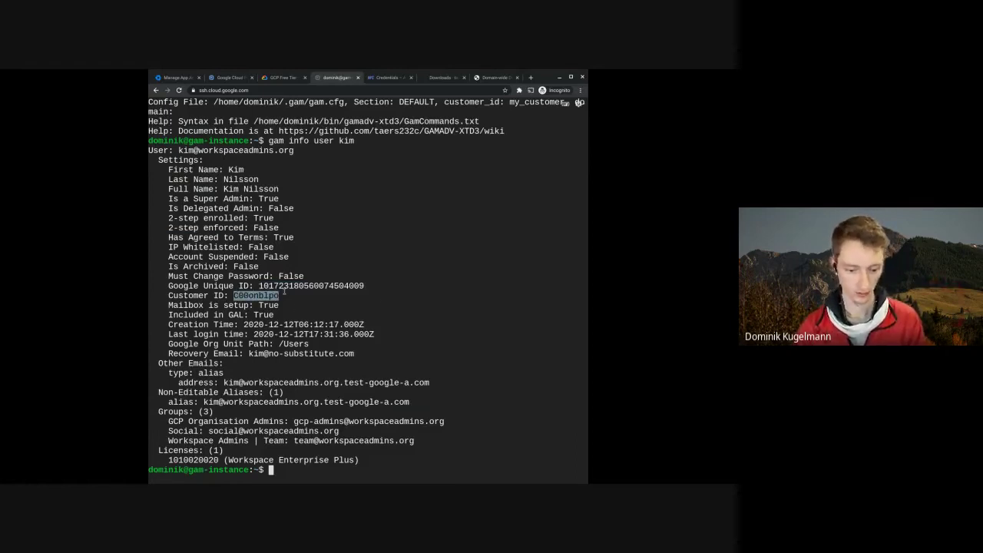
# - Highlight the org unit path, recovery email, aliases, groups and the Workspace Enterprise Plus licence
pyautogui.moveTo(178, 343); pyautogui.dragTo(309, 344)
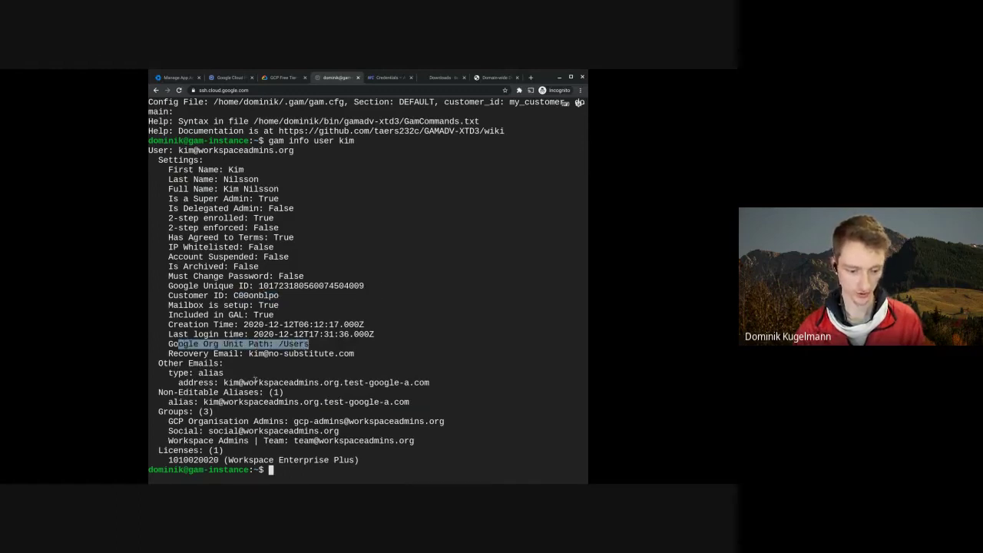
pyautogui.moveTo(223, 353); pyautogui.dragTo(358, 354)
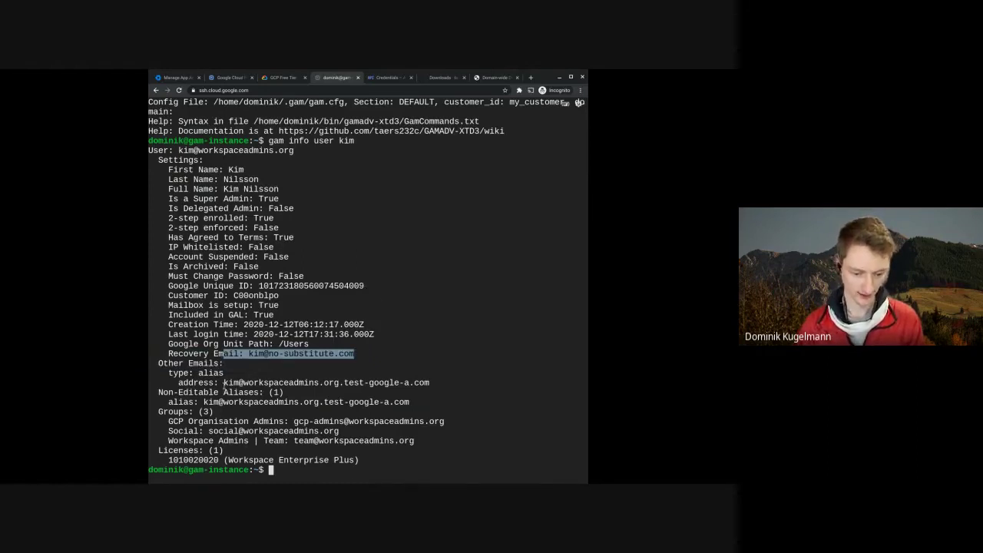
pyautogui.moveTo(223, 383); pyautogui.dragTo(430, 383)
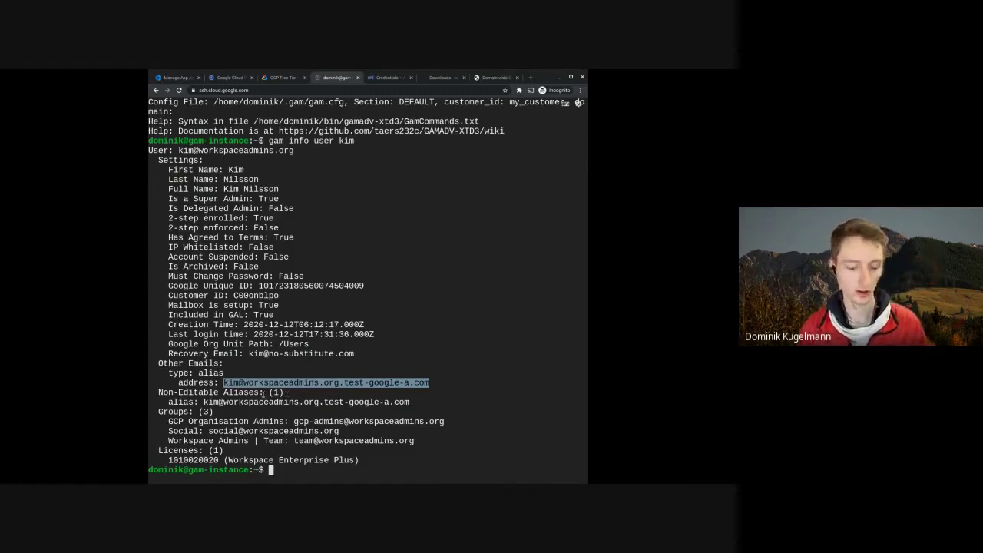
pyautogui.moveTo(206, 402); pyautogui.dragTo(393, 402)
pyautogui.click(288, 414)
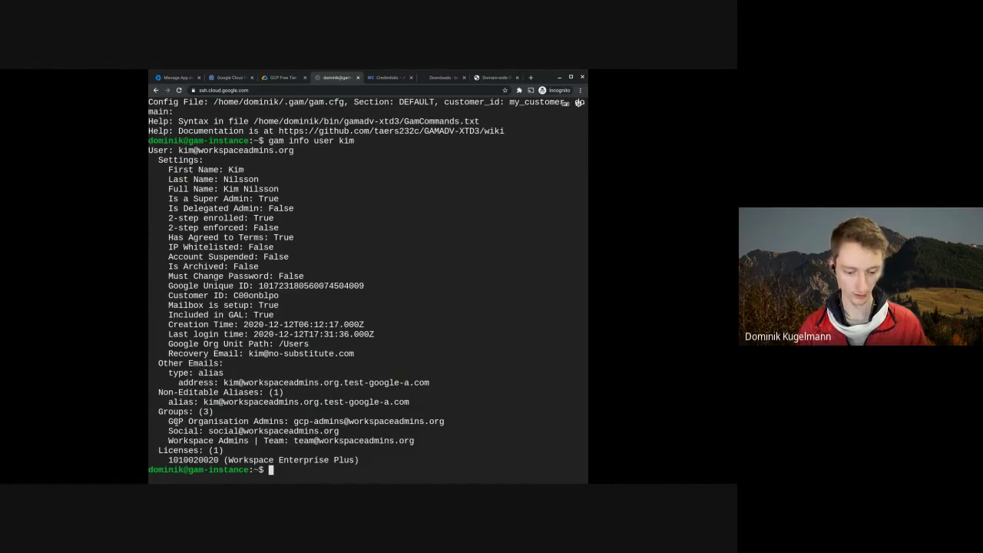
pyautogui.moveTo(175, 421); pyautogui.dragTo(415, 441)
pyautogui.moveTo(193, 460); pyautogui.dragTo(340, 462)
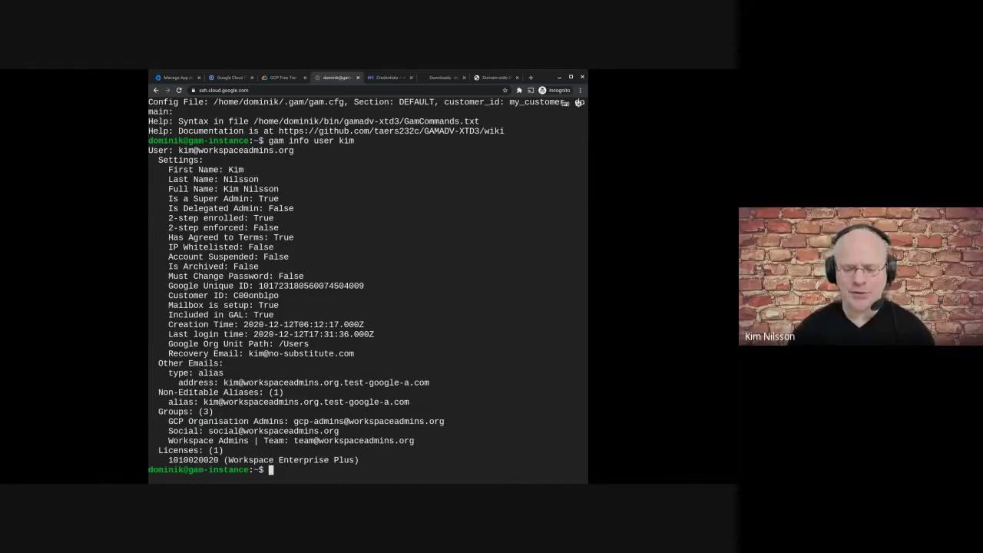
# - Run gam print licenses, widen the window and rerun it, showing 4 Enterprise Plus licences one per line
pyautogui.write('p')
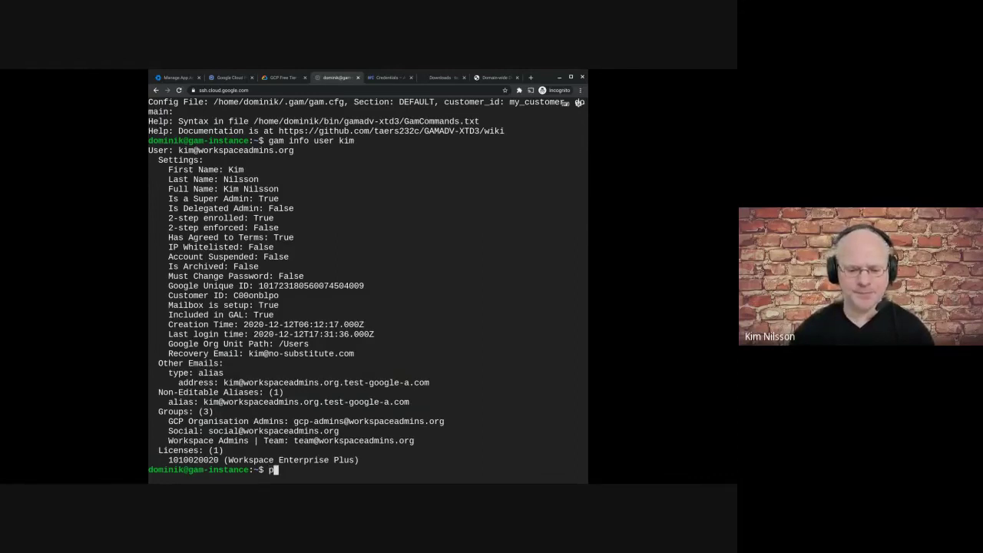
pyautogui.press('BackSpace')
pyautogui.write('gam pr')
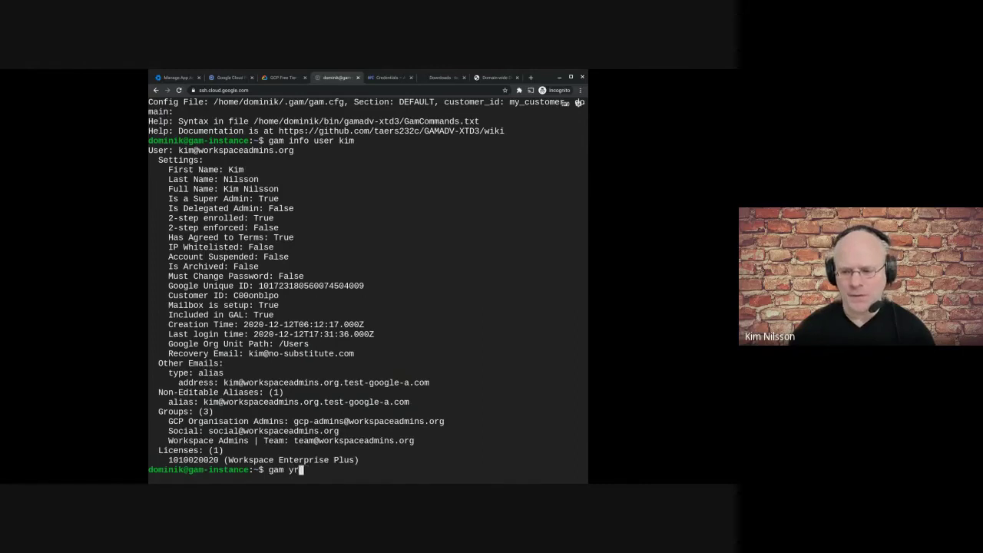
pyautogui.write('int licenses')
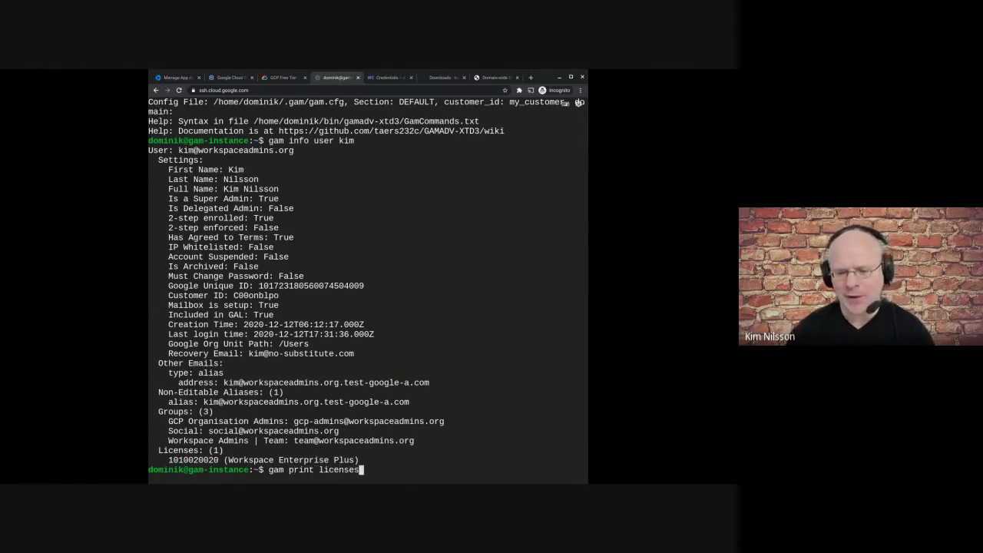
pyautogui.press('Return')
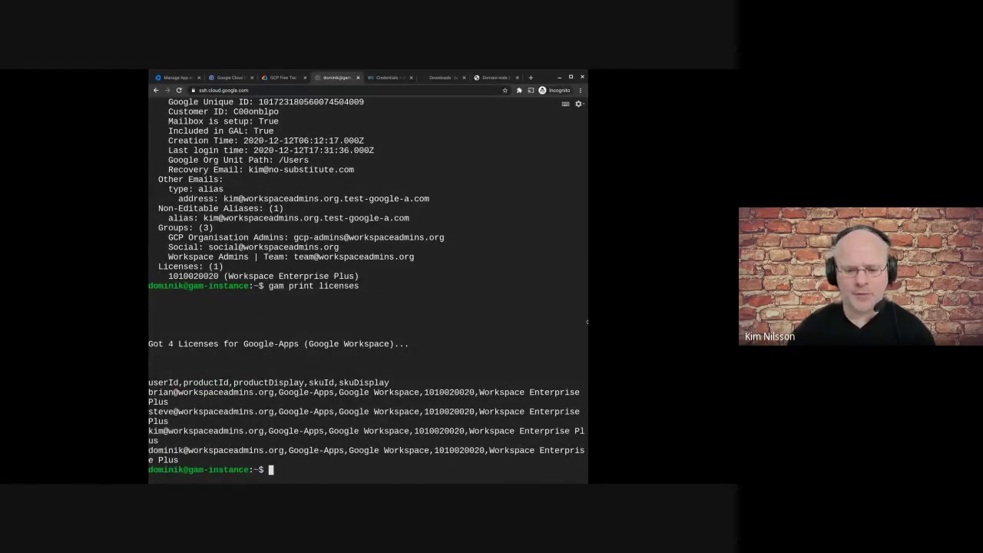
pyautogui.moveTo(587, 320); pyautogui.dragTo(647, 322)
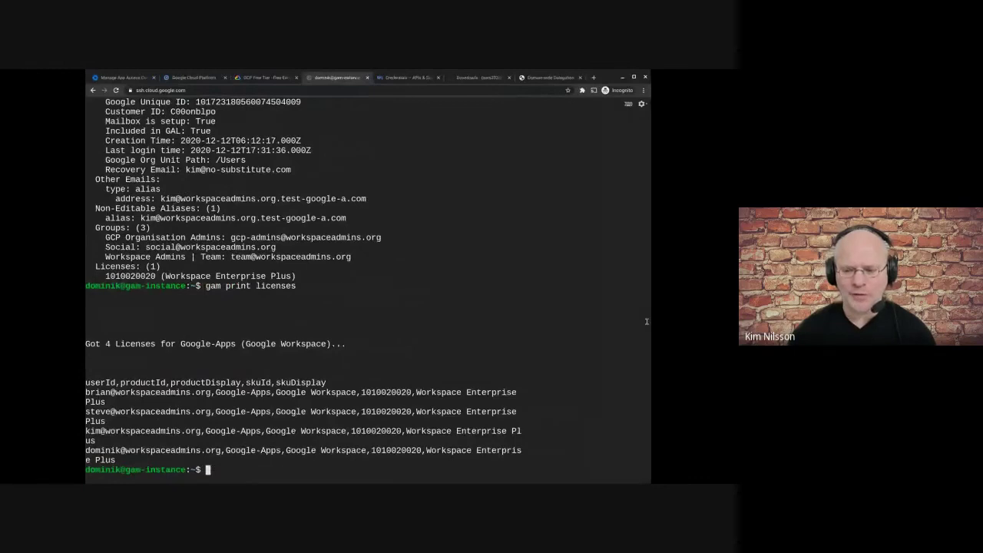
pyautogui.press('Up')
pyautogui.press('Return')
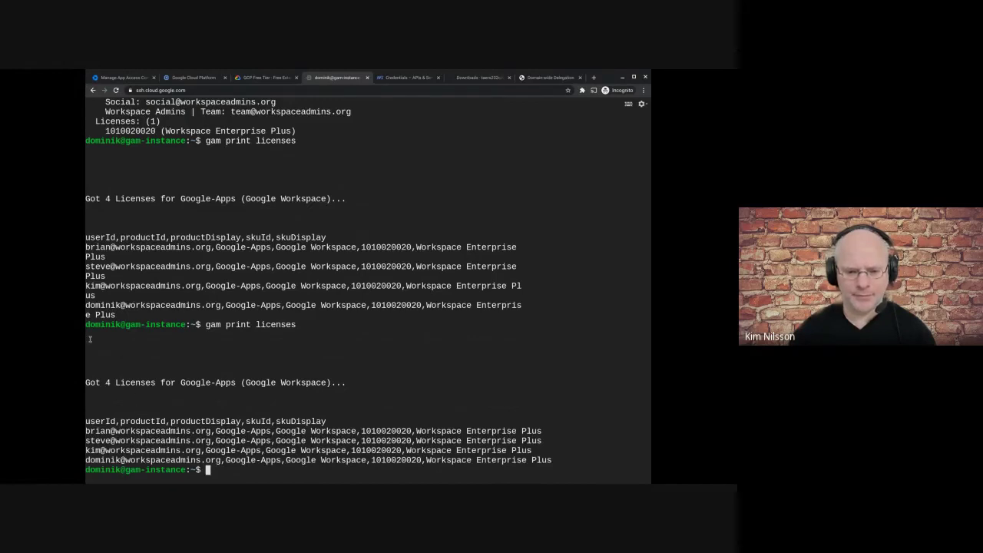
pyautogui.moveTo(85, 383); pyautogui.dragTo(131, 380)
pyautogui.click(110, 371)
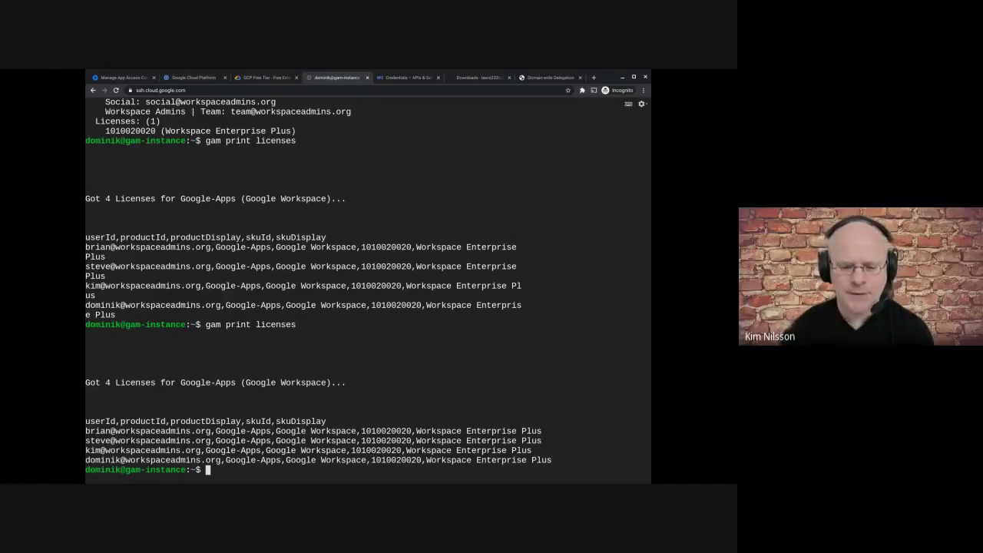
# - List the home directory with ls -la and point out the .gam folder
pyautogui.write('l')
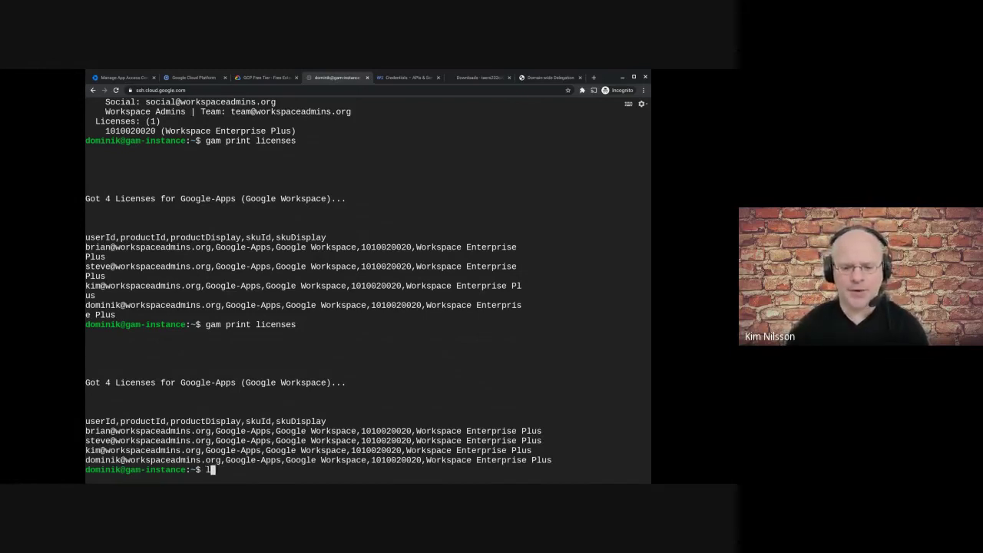
pyautogui.write('s -la')
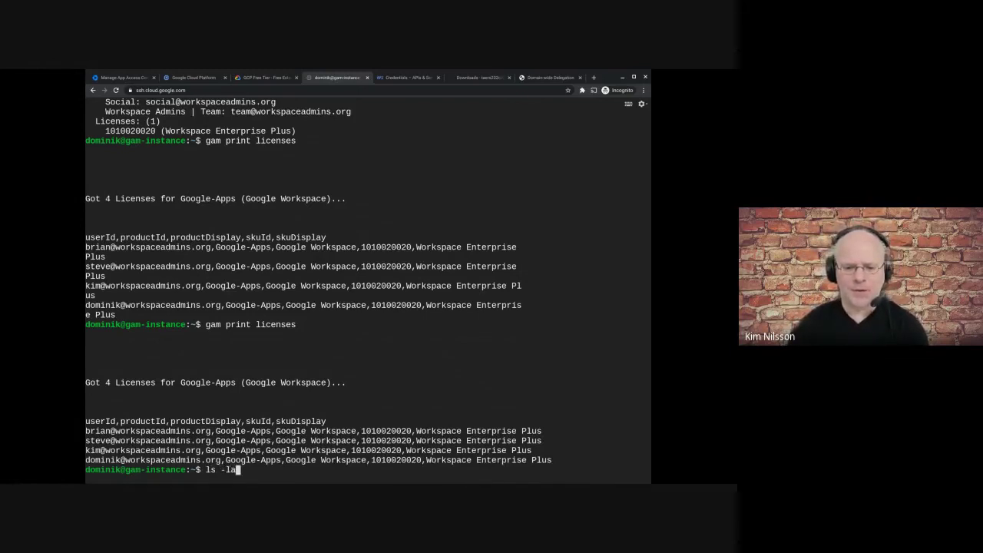
pyautogui.press('Return')
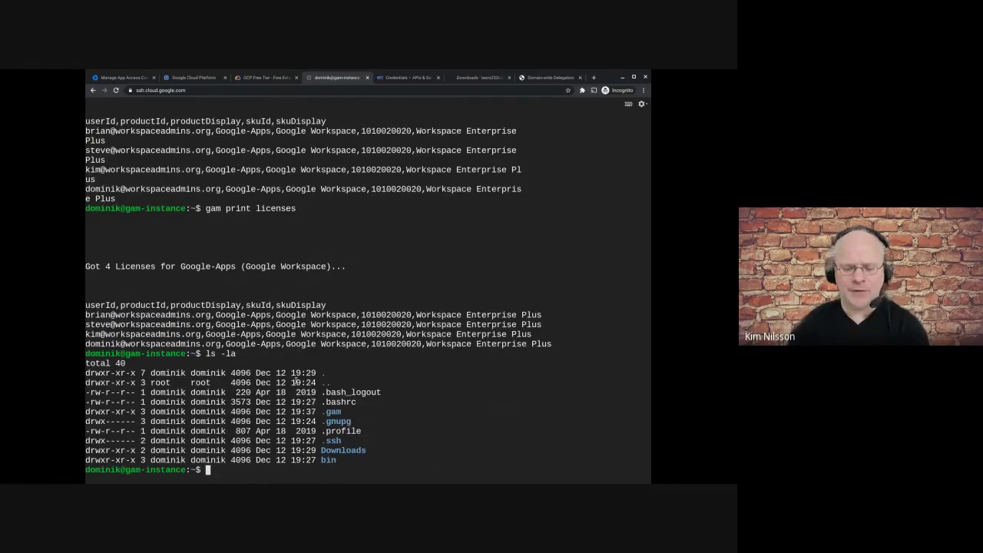
pyautogui.moveTo(320, 411); pyautogui.dragTo(342, 412)
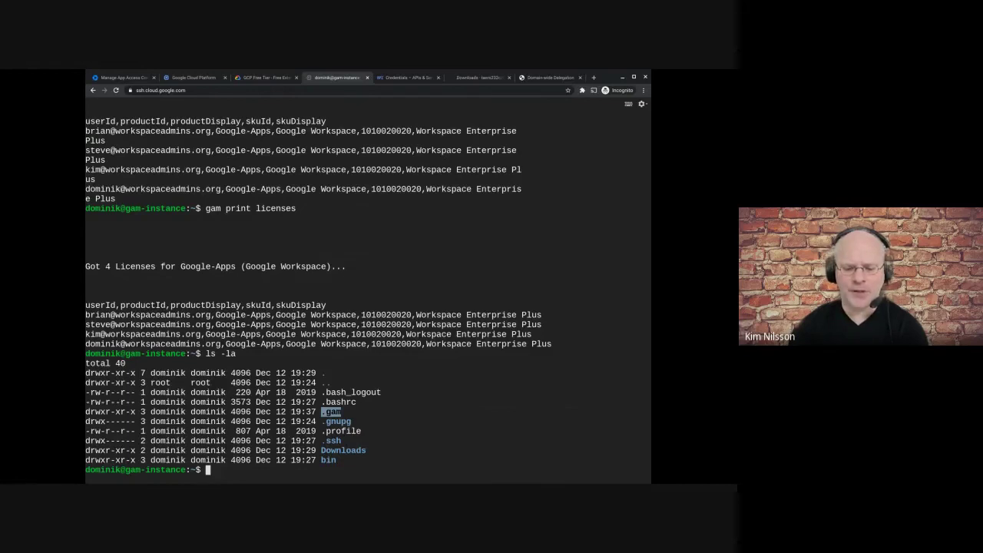
pyautogui.write('d')
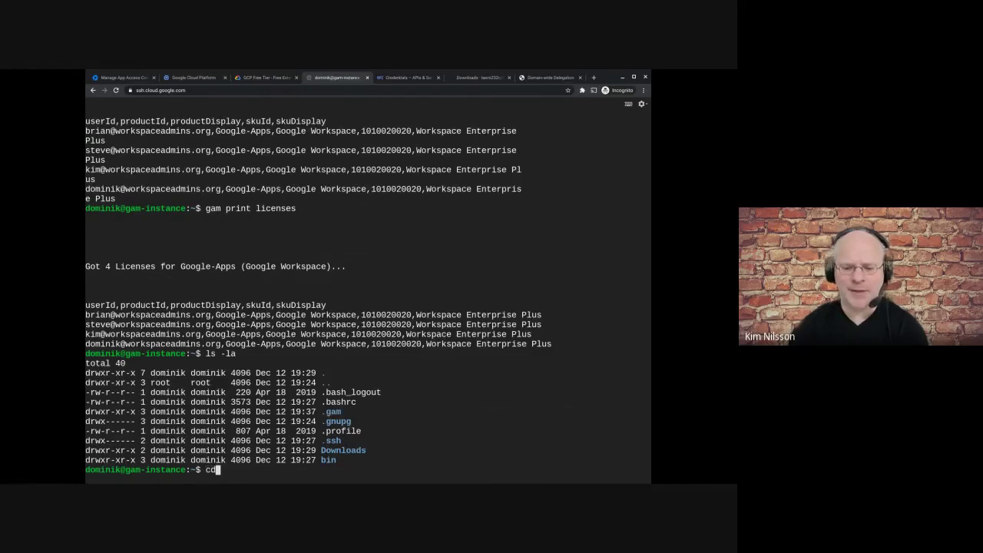
pyautogui.write(' .gam')
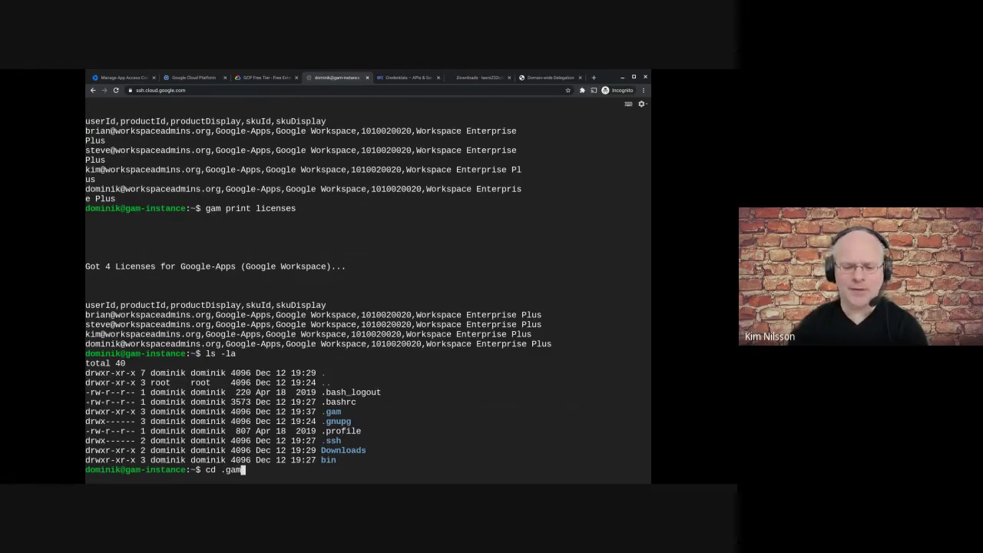
pyautogui.press('BackSpace')
pyautogui.press('BackSpace')
pyautogui.press('BackSpace')
pyautogui.press('BackSpace')
pyautogui.press('BackSpace')
pyautogui.press('BackSpace')
pyautogui.press('BackSpace')
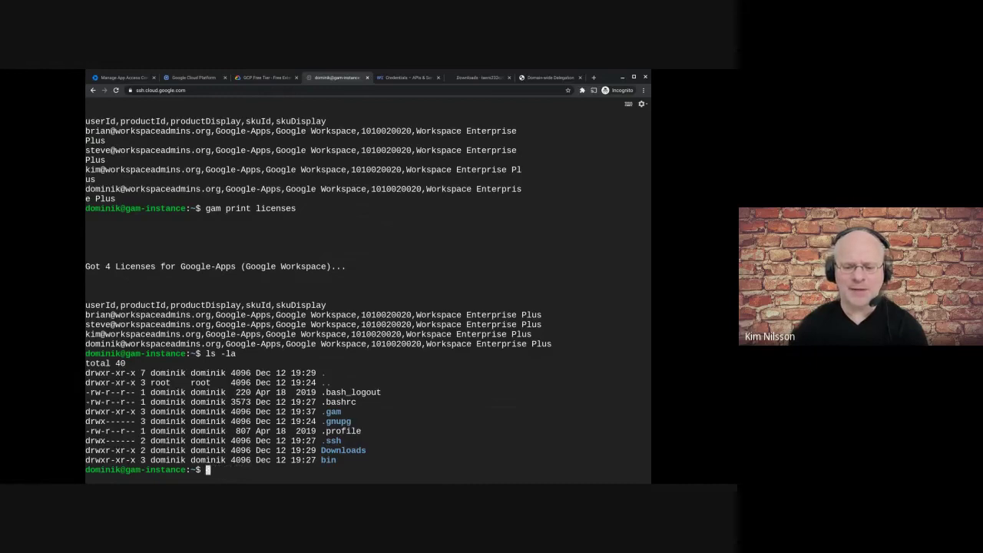
# - Run ls -la /bin, then ls -la bin to show the home bin folder's gamadv-xtd3 directory
pyautogui.write('ls')
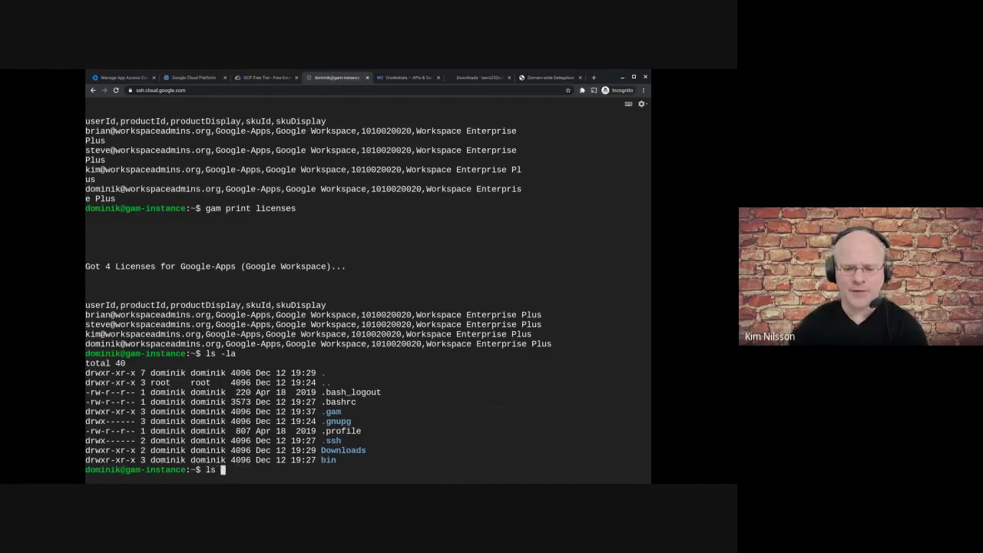
pyautogui.write(' -l')
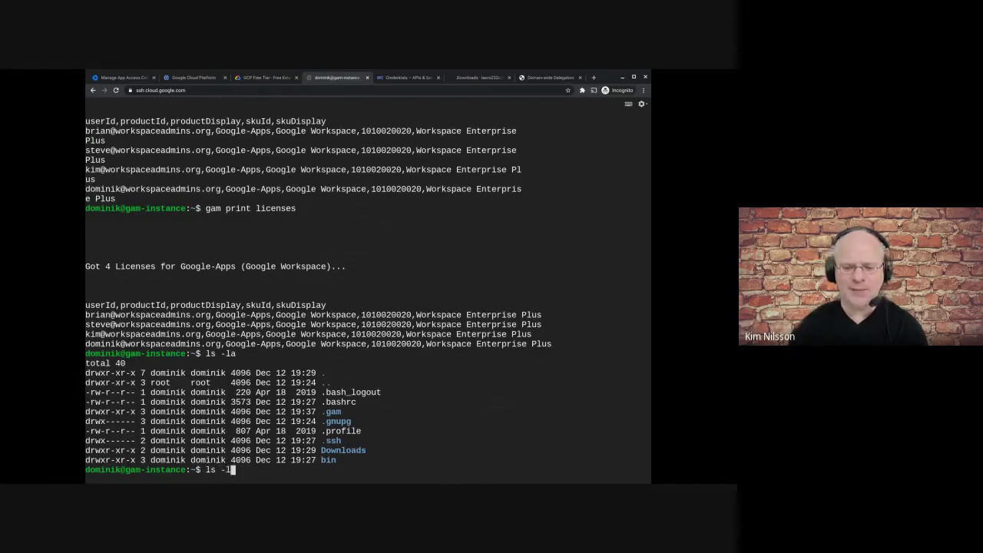
pyautogui.write('a /bin')
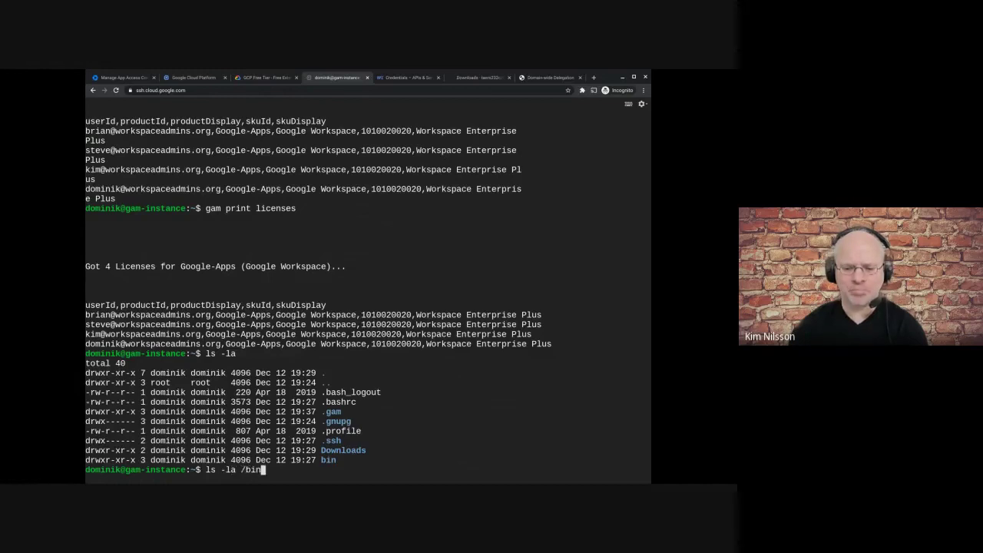
pyautogui.press('Return')
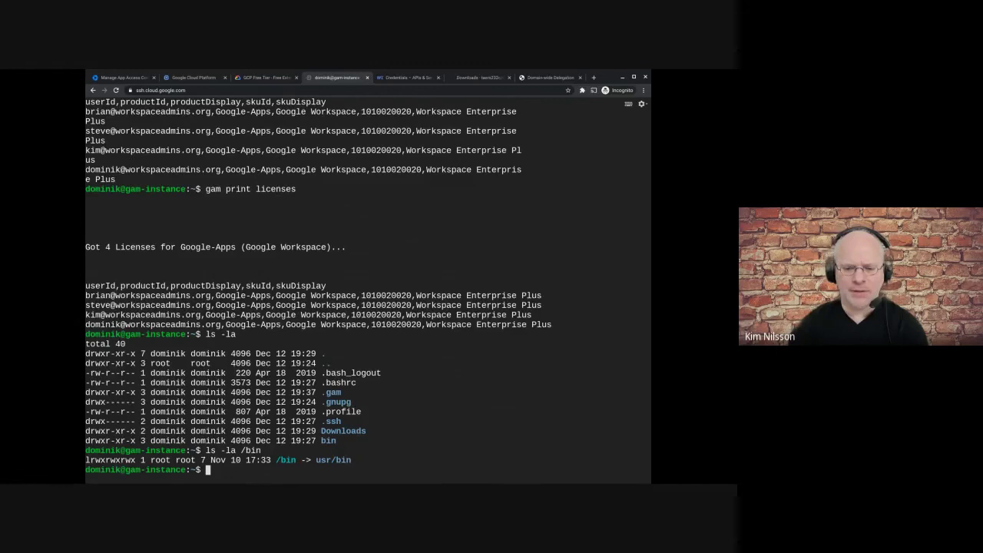
pyautogui.press('Up')
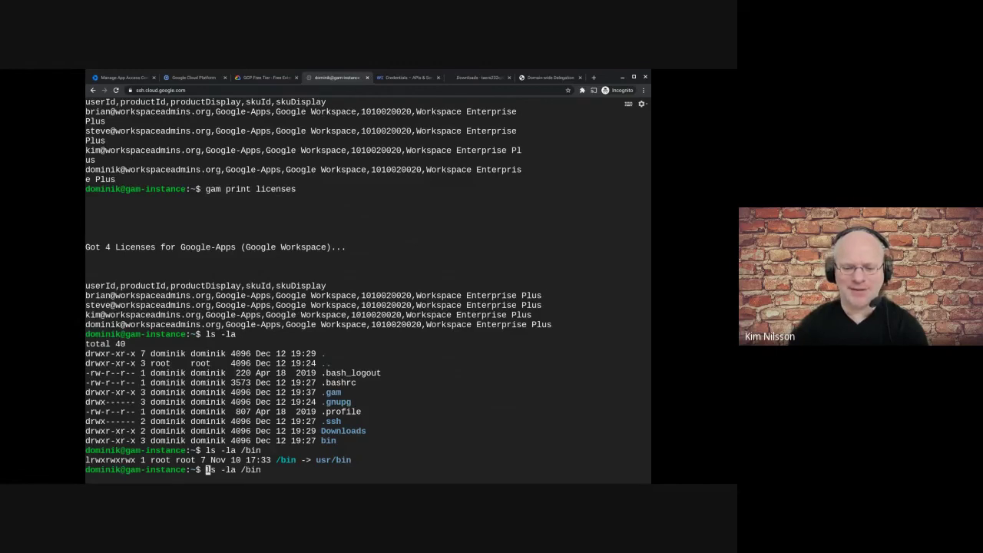
pyautogui.press('Left')
pyautogui.press('Left')
pyautogui.press('Left')
pyautogui.press('BackSpace')
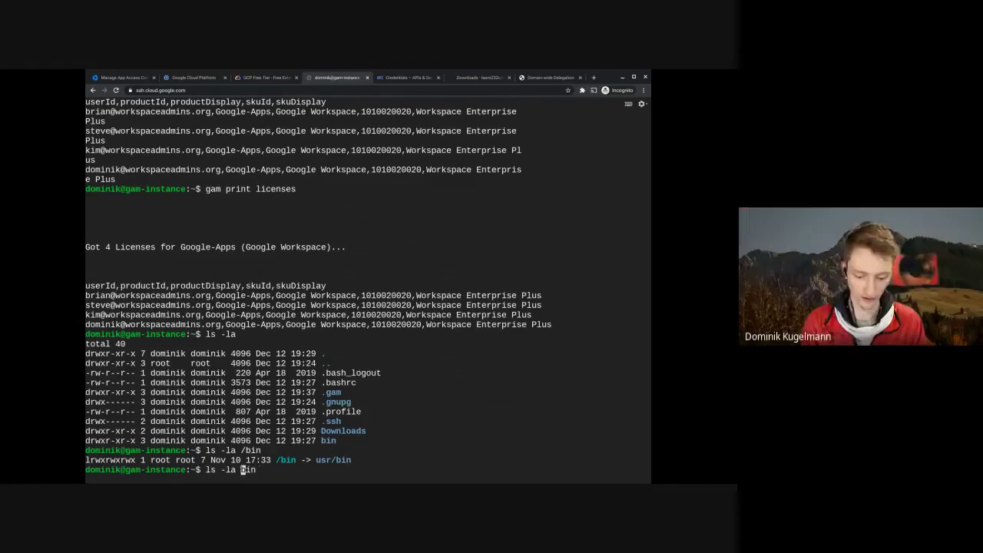
pyautogui.press('Return')
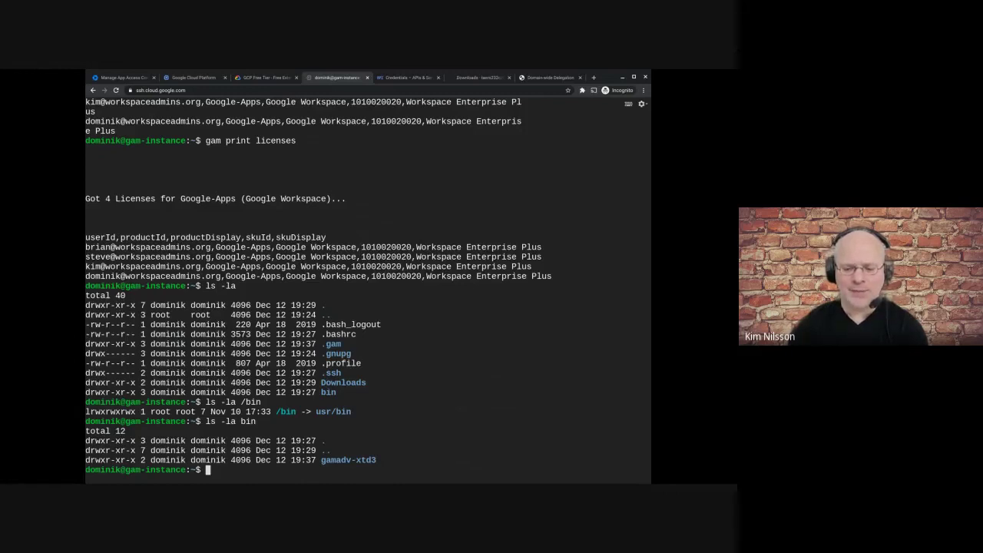
# - Change into the .gam folder and list its files, pointing out gam.cfg
pyautogui.write('cd ')
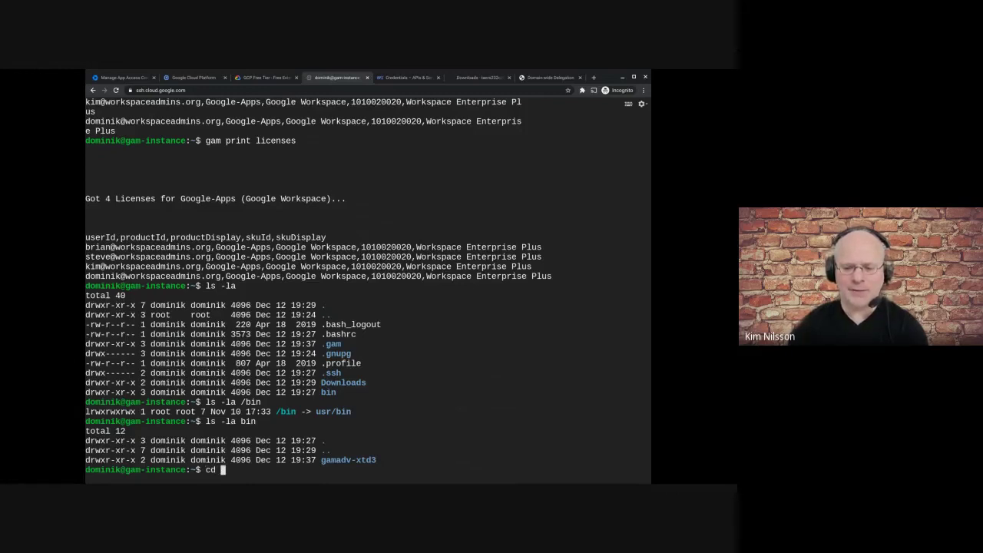
pyautogui.write('.gam')
pyautogui.press('Return')
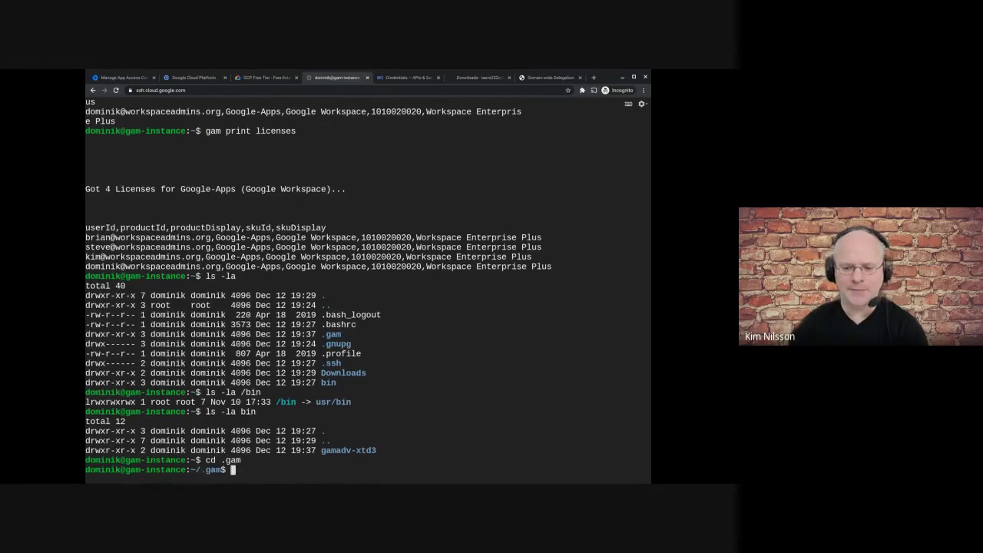
pyautogui.write('ls ')
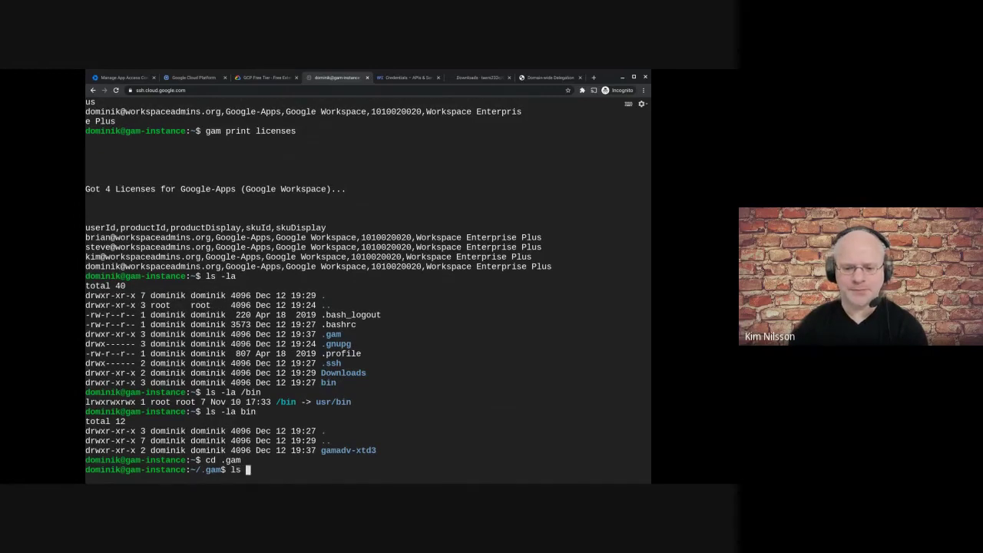
pyautogui.write('-la')
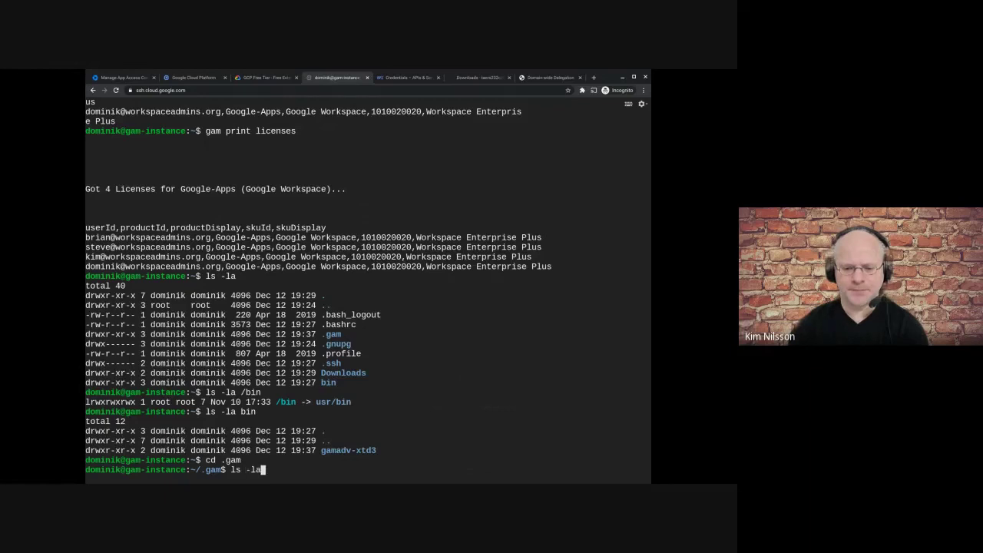
pyautogui.press('Return')
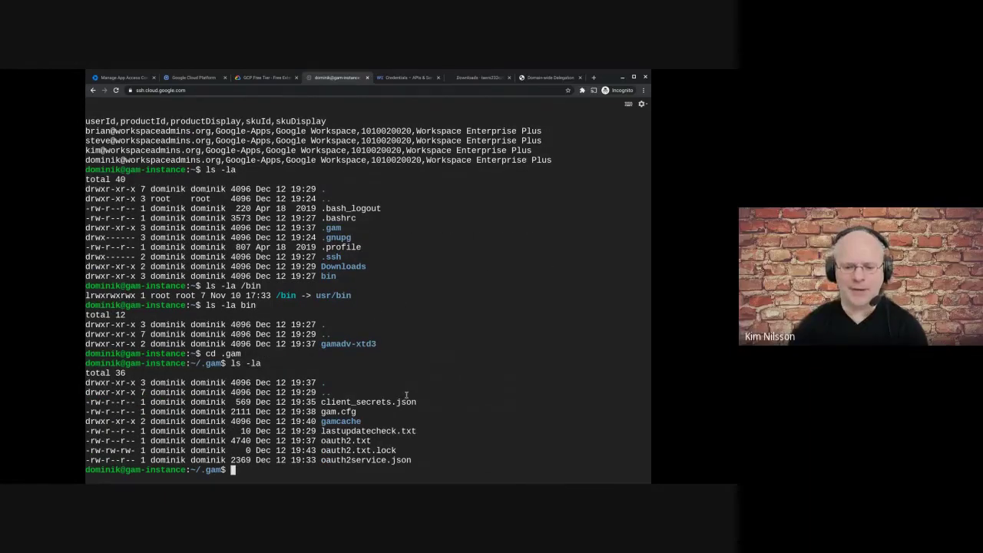
pyautogui.moveTo(320, 411); pyautogui.dragTo(357, 412)
pyautogui.click(320, 412)
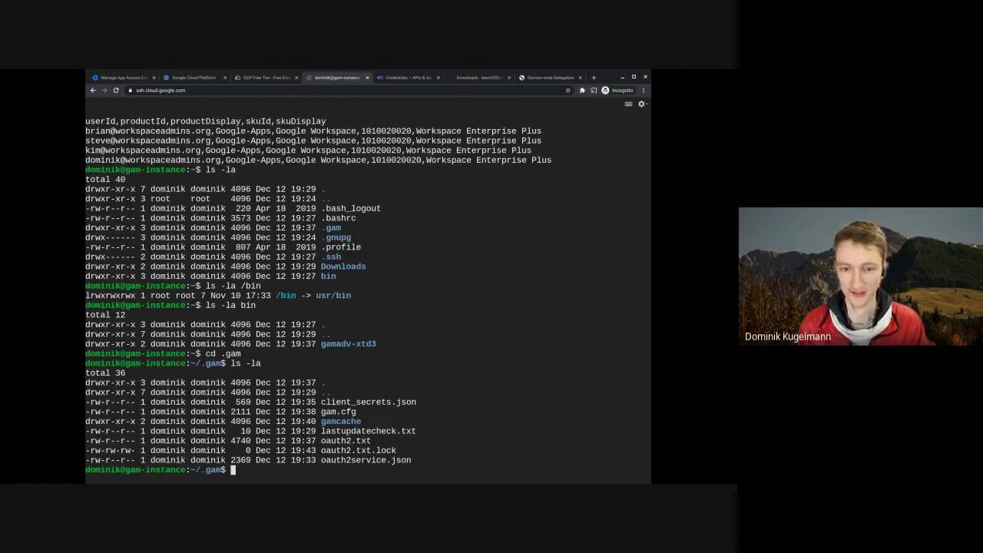
# - Open gam.cfg in nano with 'nano gam.cfg'
pyautogui.write('nano')
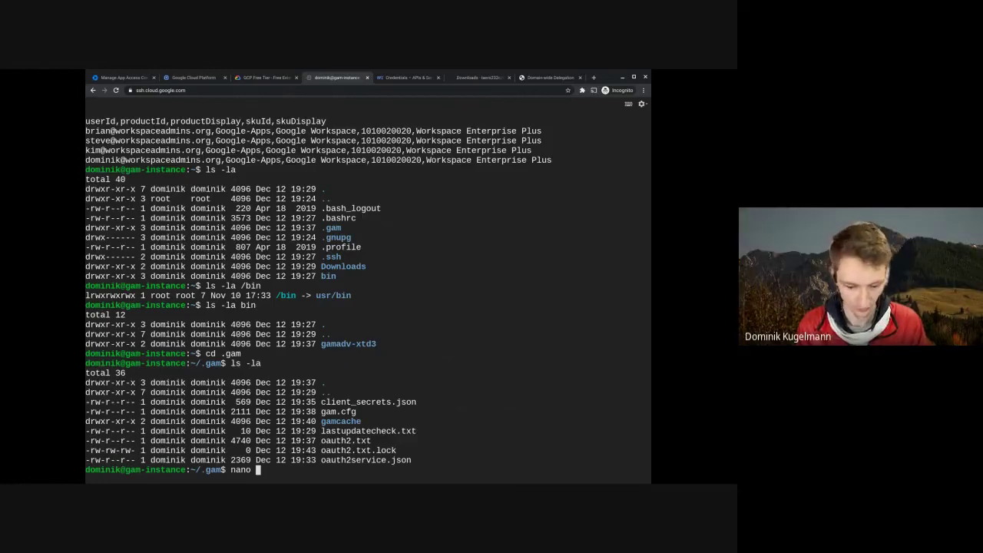
pyautogui.write('gam.')
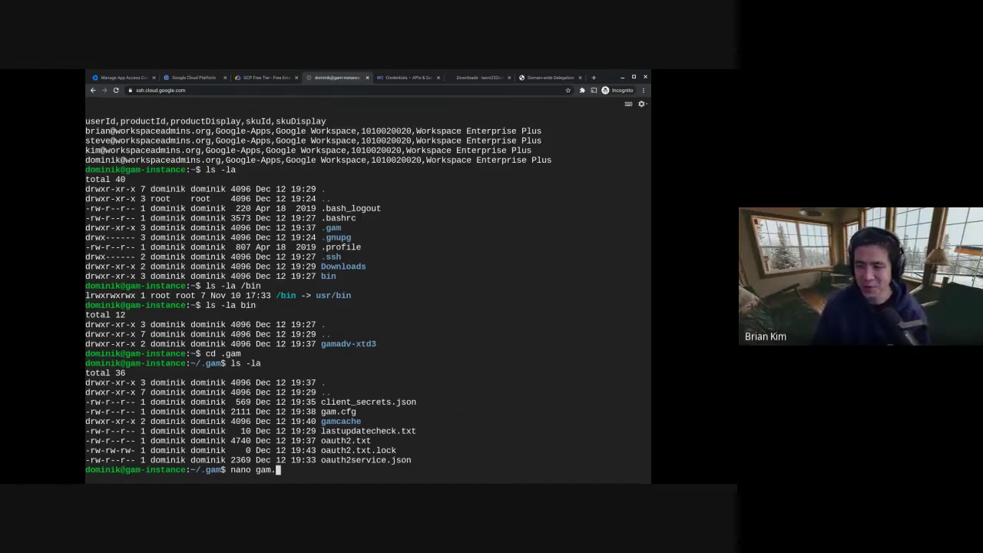
pyautogui.write('cf')
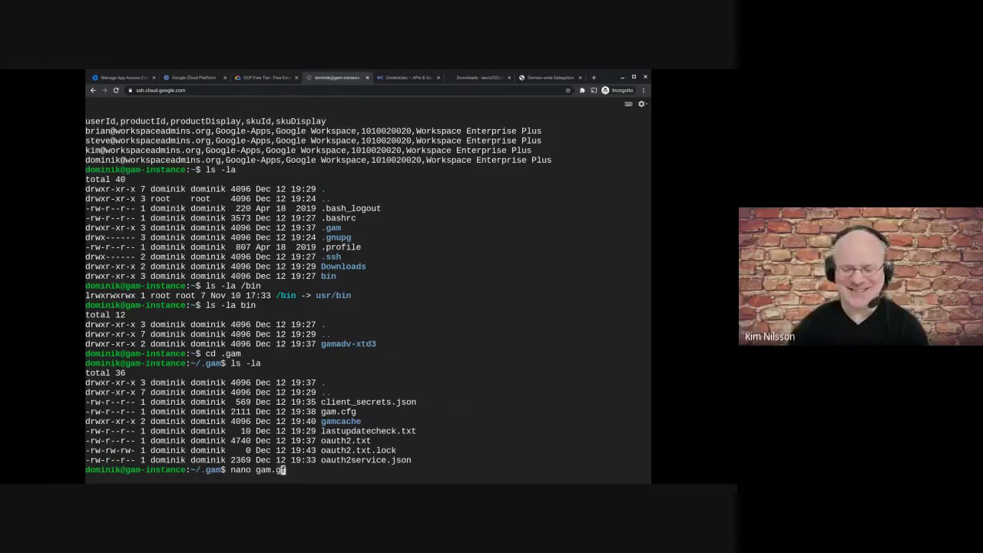
pyautogui.write('g')
pyautogui.press('BackSpace')
pyautogui.press('BackSpace')
pyautogui.press('BackSpace')
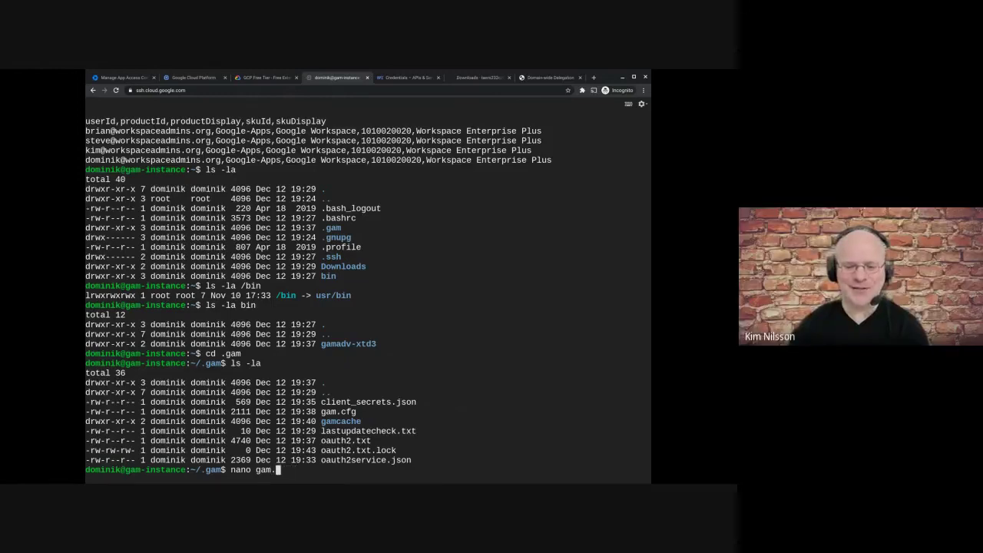
pyautogui.write('cfg')
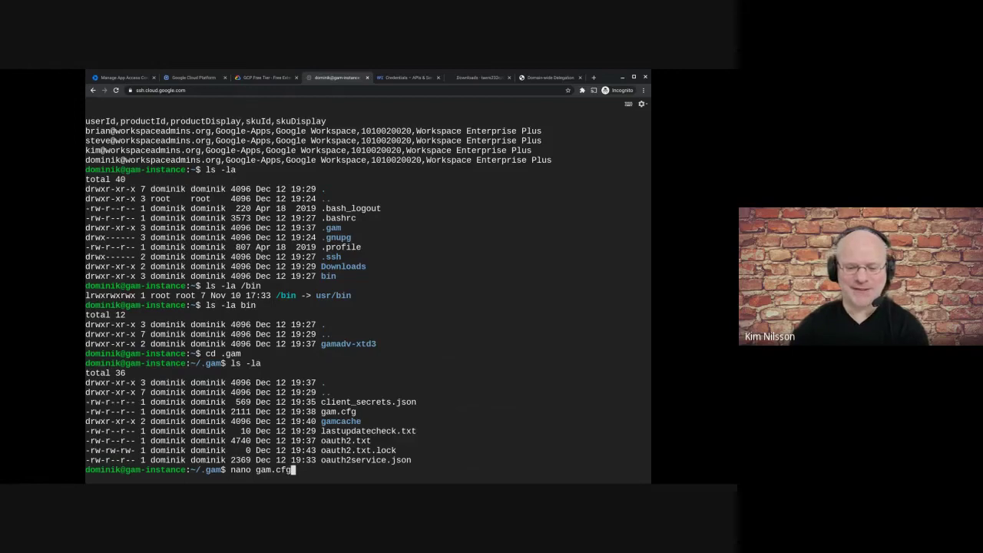
pyautogui.press('Return')
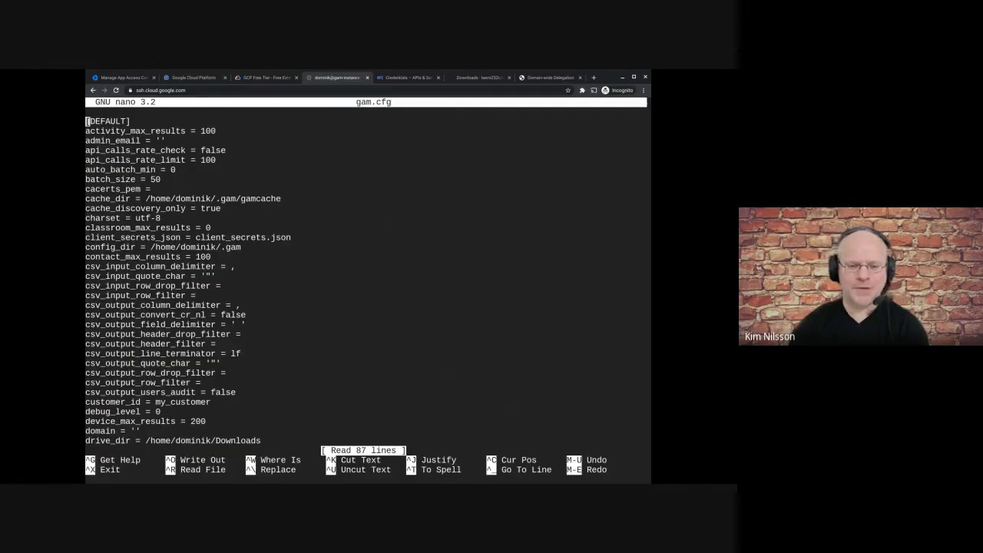
pyautogui.press('Right')
pyautogui.press('Right')
pyautogui.press('Right')
pyautogui.press('Right')
pyautogui.press('Right')
pyautogui.press('Right')
pyautogui.press('Right')
pyautogui.press('Right')
pyautogui.press('Right')
pyautogui.press('Right')
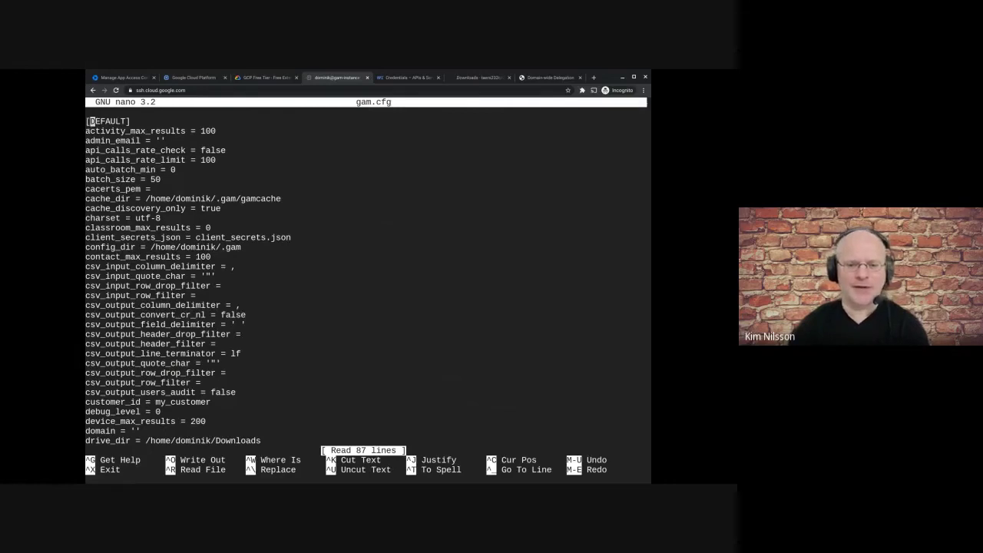
pyautogui.press('Left')
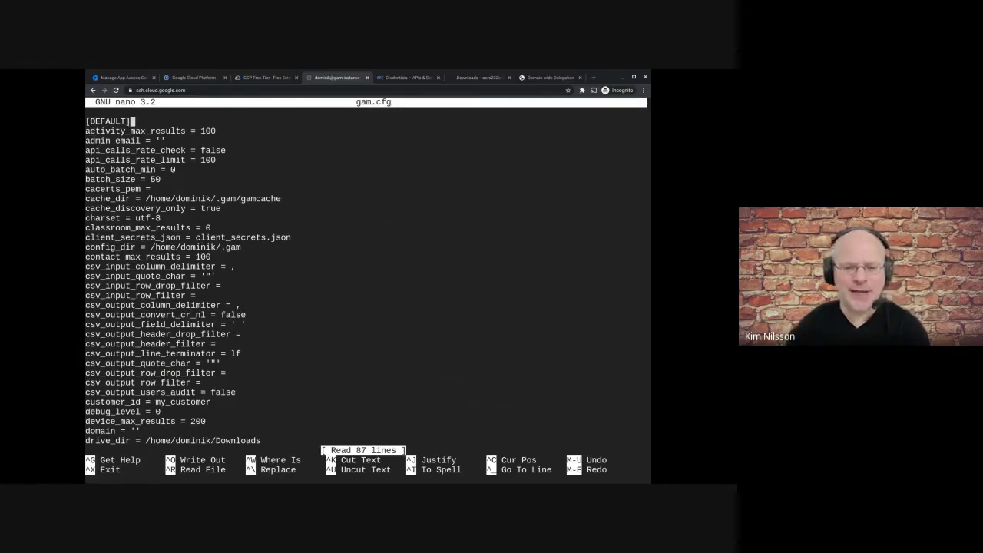
pyautogui.press('Down')
pyautogui.press('Down')
pyautogui.press('Down')
pyautogui.press('Down')
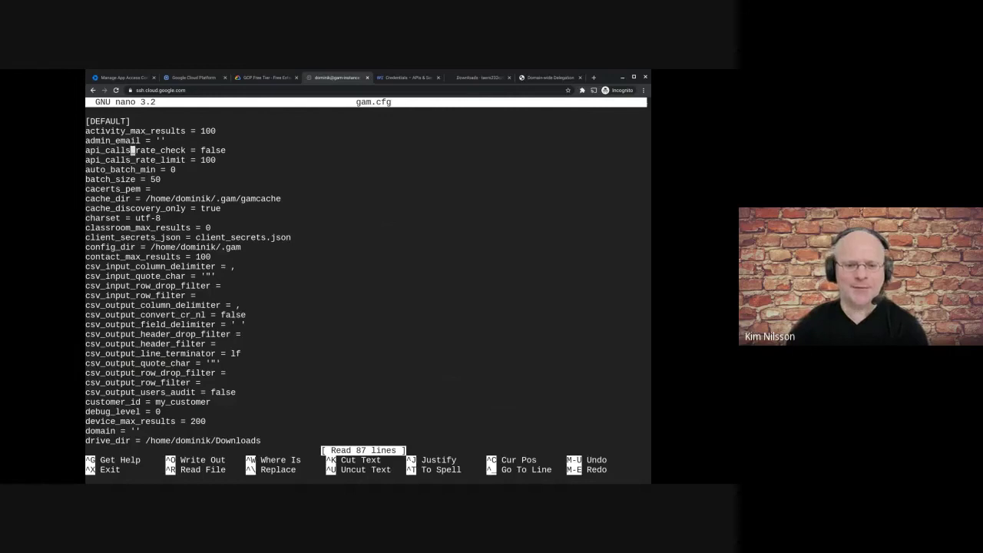
pyautogui.press('Down')
pyautogui.press('Down')
pyautogui.press('Down')
pyautogui.press('Down')
pyautogui.press('Down')
pyautogui.press('Down')
pyautogui.press('Down')
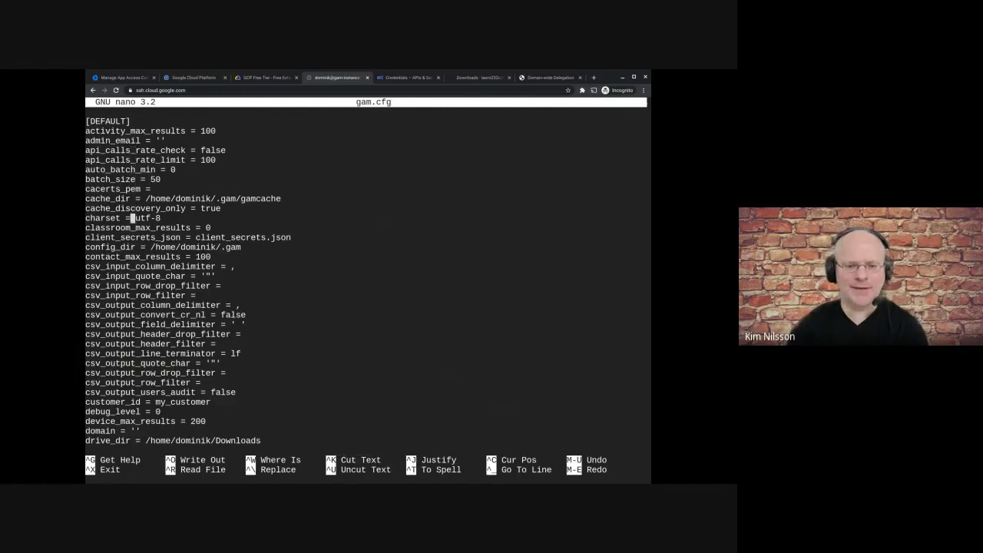
pyautogui.press('Down')
pyautogui.press('Up')
pyautogui.press('Up')
pyautogui.press('Up')
pyautogui.press('Down')
pyautogui.press('Left')
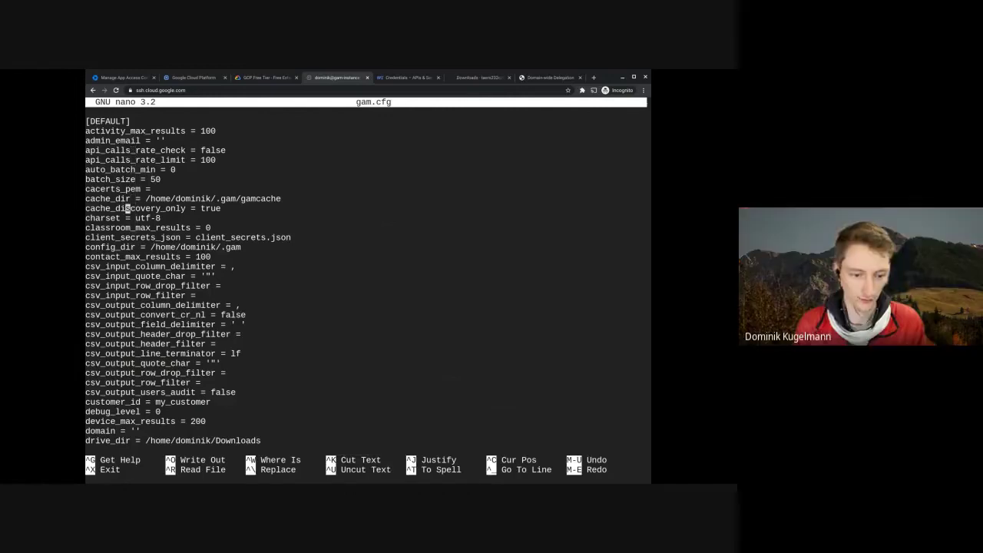
pyautogui.press('Up')
pyautogui.press('Right')
pyautogui.press('Right')
pyautogui.press('Right')
pyautogui.press('Right')
pyautogui.press('Right')
pyautogui.press('Down')
pyautogui.press('Down')
pyautogui.press('Down')
pyautogui.press('Down')
pyautogui.press('Down')
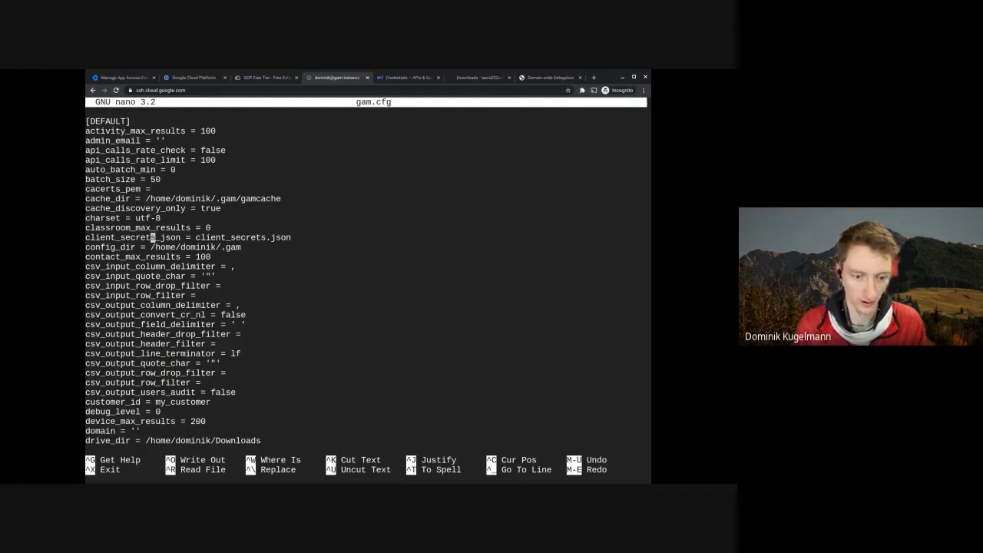
pyautogui.press('Right')
pyautogui.press('Right')
pyautogui.press('Right')
pyautogui.press('Right')
pyautogui.press('Right')
pyautogui.press('Right')
pyautogui.press('Right')
pyautogui.press('Right')
pyautogui.press('Right')
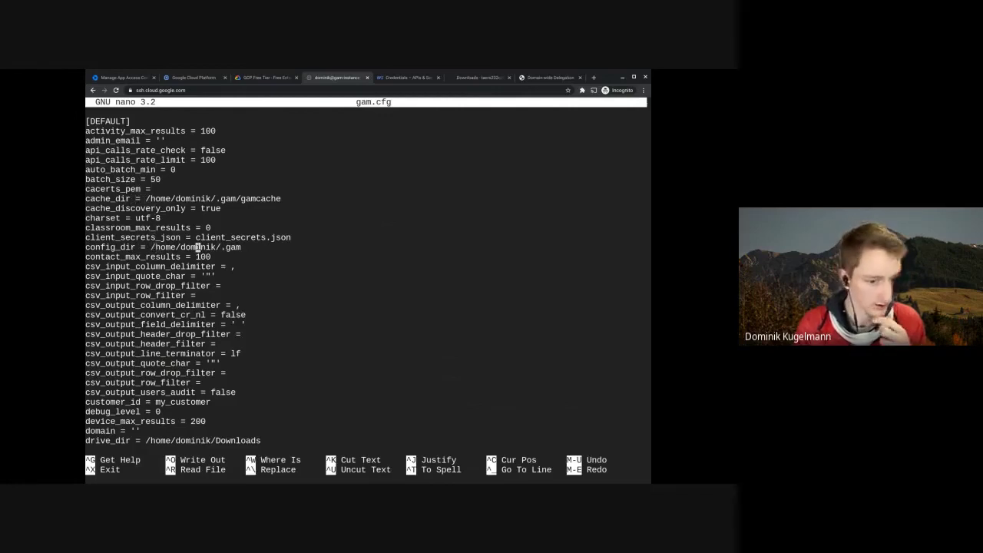
pyautogui.press('Down')
pyautogui.press('Down')
pyautogui.press('Down')
pyautogui.press('Down')
pyautogui.press('Down')
pyautogui.press('Down')
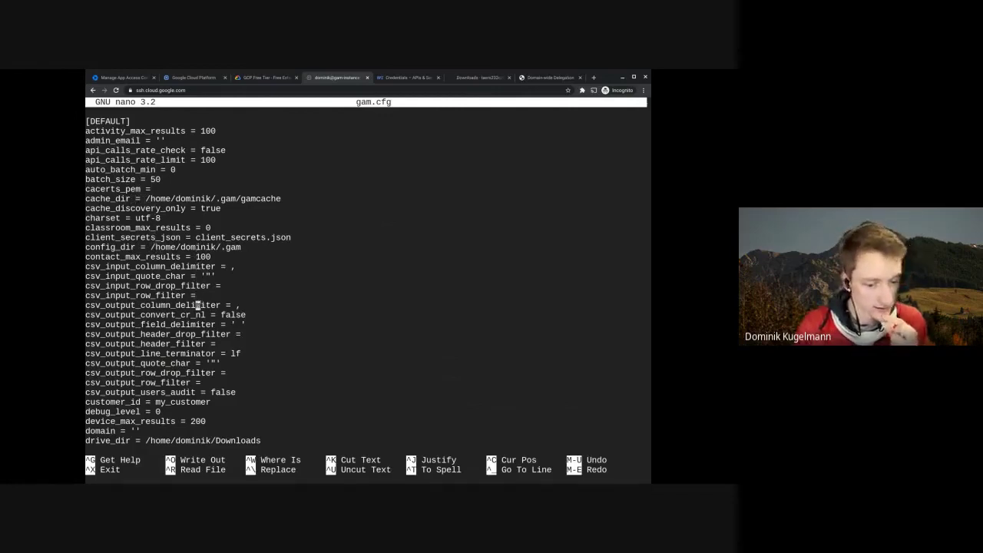
pyautogui.press('Down')
pyautogui.press('Down')
pyautogui.press('Down')
pyautogui.press('Down')
pyautogui.press('Down')
pyautogui.press('Down')
pyautogui.press('Down')
pyautogui.press('Down')
pyautogui.press('Down')
pyautogui.press('Down')
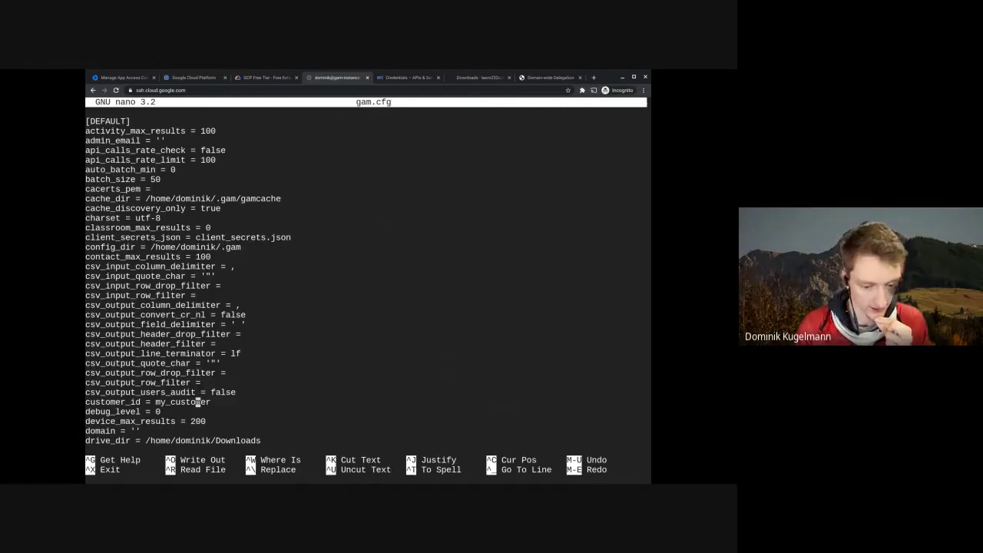
pyautogui.press('Left')
pyautogui.press('Left')
pyautogui.press('Left')
pyautogui.press('Left')
pyautogui.press('Left')
pyautogui.press('Left')
pyautogui.press('Left')
pyautogui.press('Left')
pyautogui.press('Right')
pyautogui.press('Right')
pyautogui.press('Right')
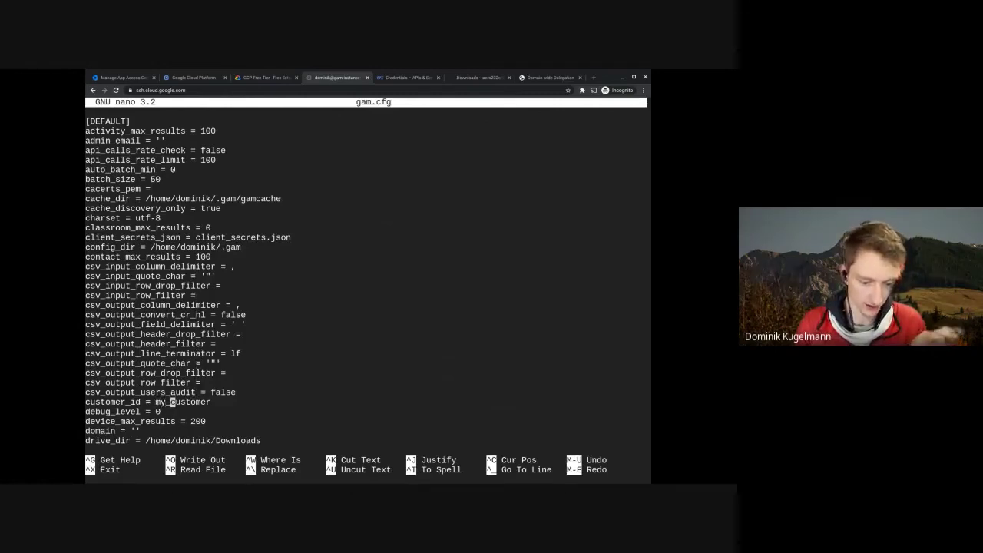
pyautogui.press('Right')
pyautogui.press('Down')
pyautogui.press('Down')
pyautogui.press('Up')
pyautogui.press('Up')
pyautogui.press('Up')
pyautogui.press('Down')
pyautogui.press('Down')
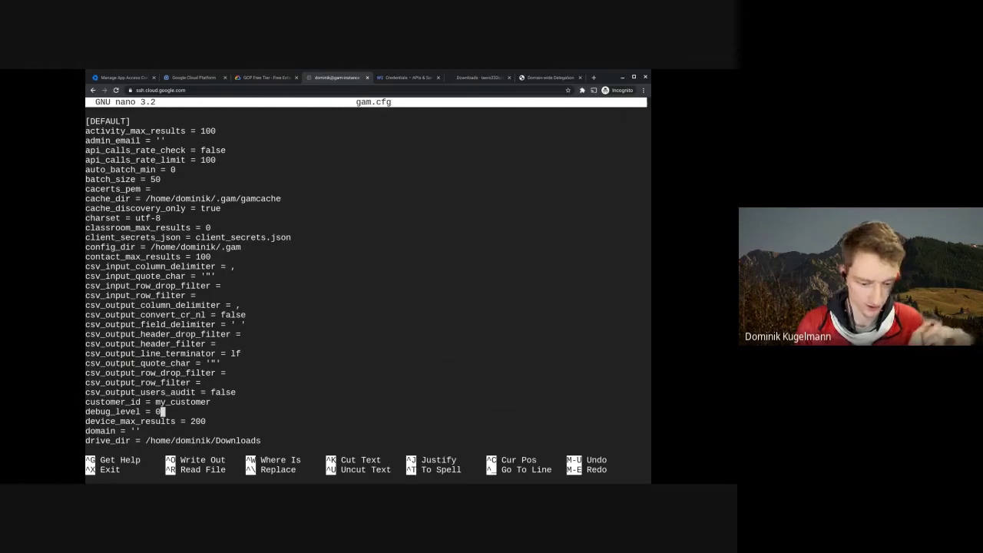
pyautogui.press('Down')
pyautogui.press('Down')
pyautogui.press('Down')
pyautogui.press('Down')
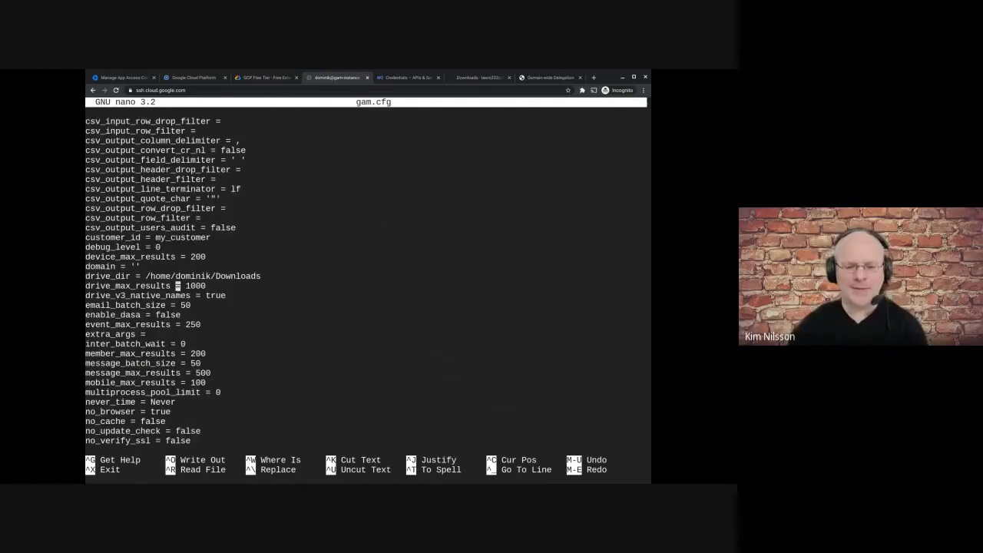
pyautogui.press('Down')
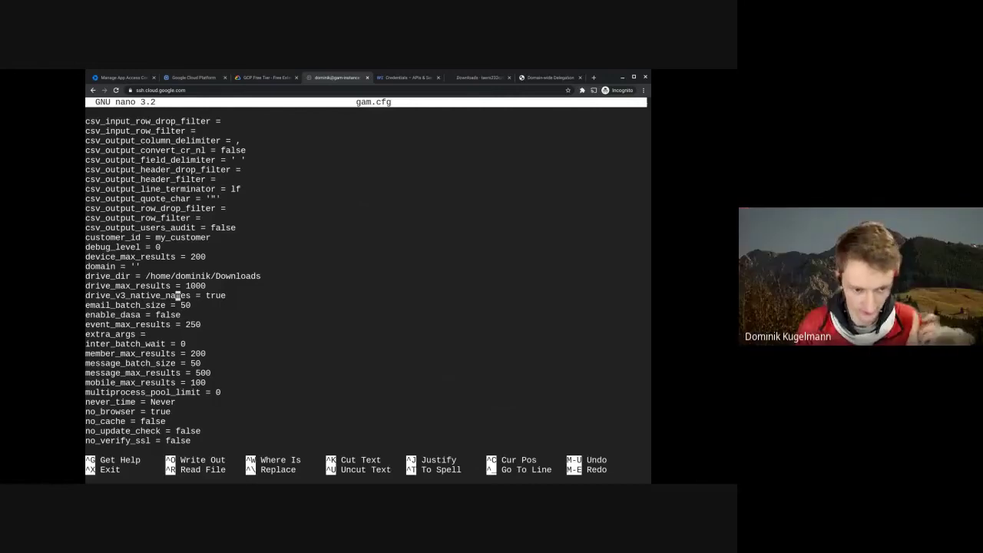
pyautogui.press('Up')
pyautogui.press('Up')
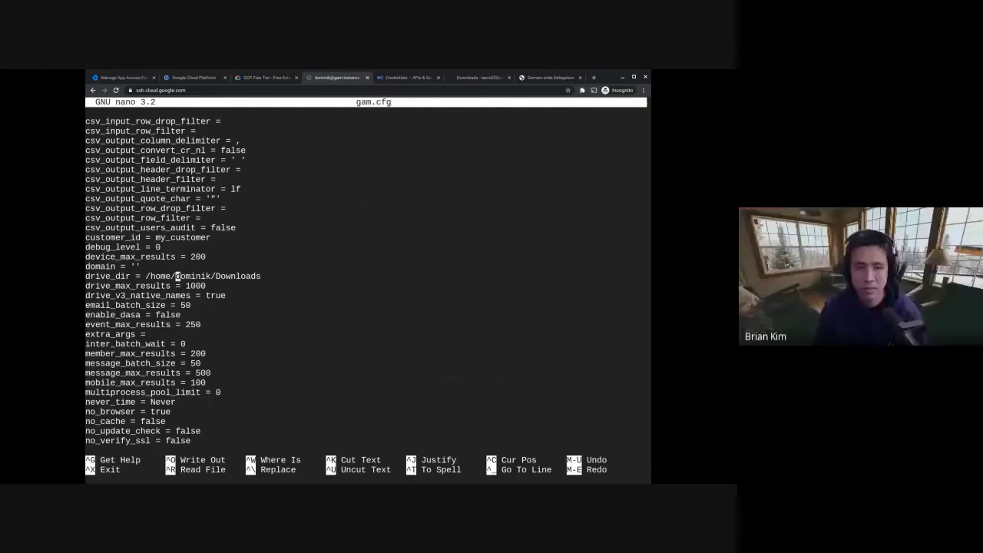
pyautogui.press('Down')
pyautogui.press('Down')
pyautogui.press('Down')
pyautogui.press('Down')
pyautogui.press('Down')
pyautogui.press('Down')
pyautogui.press('Down')
pyautogui.press('Down')
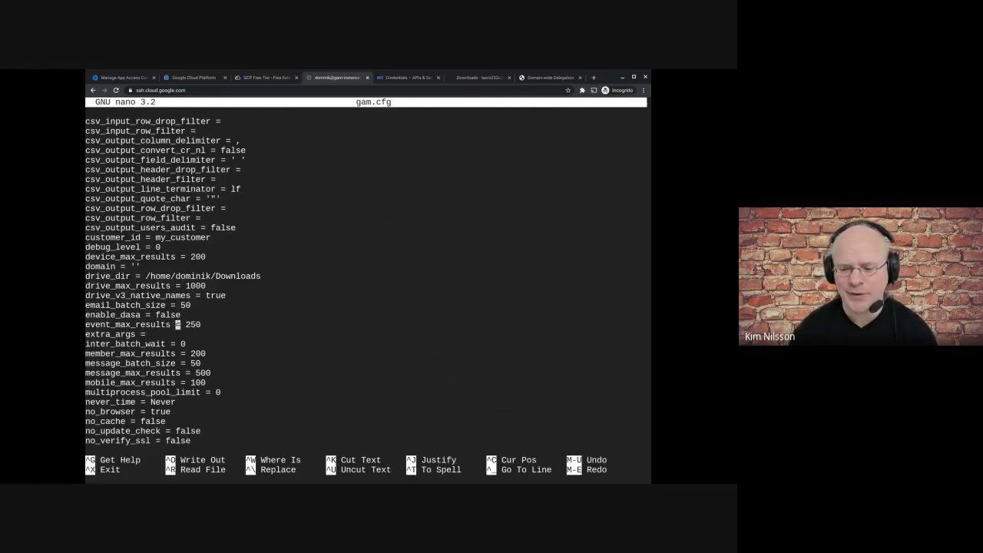
pyautogui.press('Down')
pyautogui.press('Down')
pyautogui.press('Down')
pyautogui.press('Down')
pyautogui.press('Down')
pyautogui.press('Down')
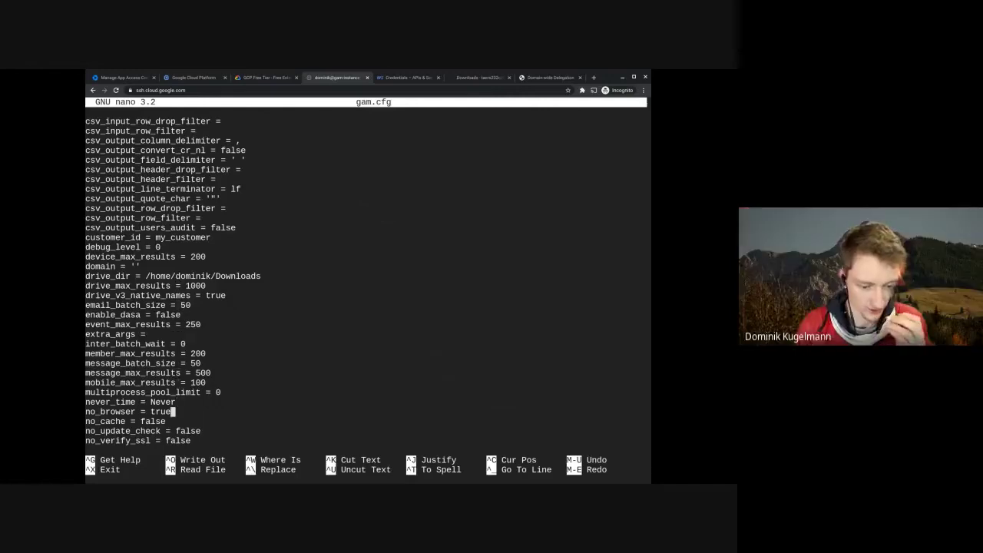
pyautogui.press('Down')
pyautogui.press('Down')
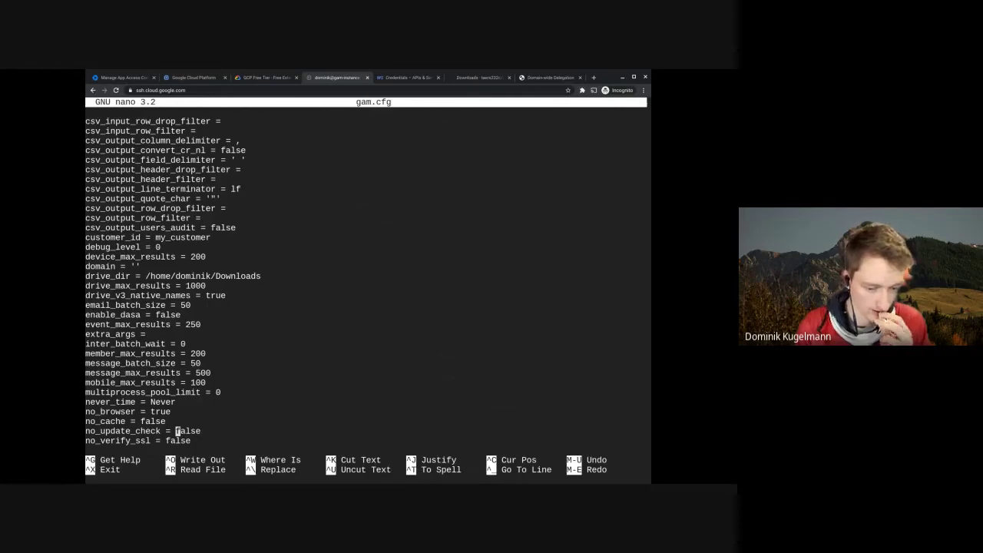
pyautogui.press('Down')
pyautogui.press('Down')
pyautogui.press('Up')
pyautogui.press('Up')
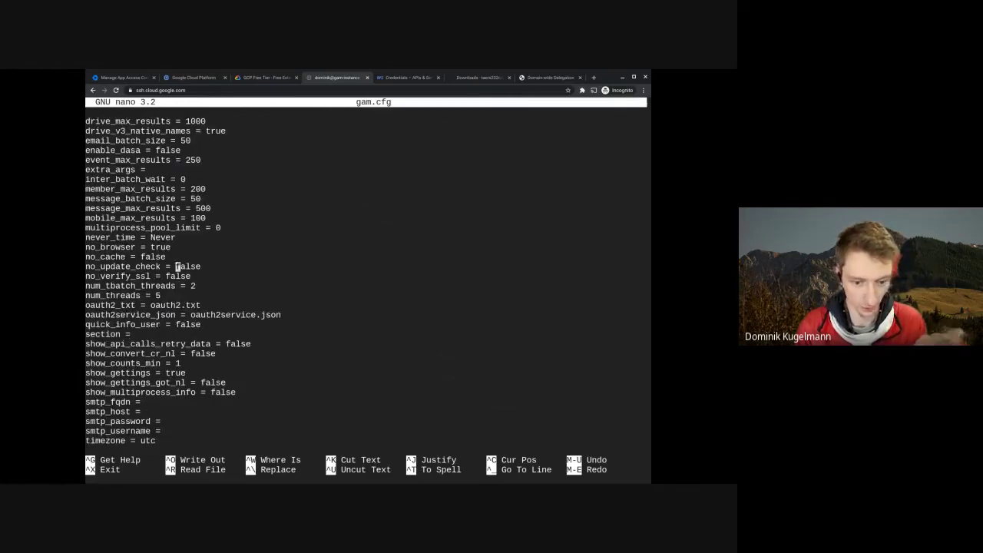
# - Move the caret past the no_update_check, thread, oauth2_txt and quick_info_user settings toward the todrive settings
pyautogui.press('Right')
pyautogui.press('Right')
pyautogui.press('Right')
pyautogui.press('Right')
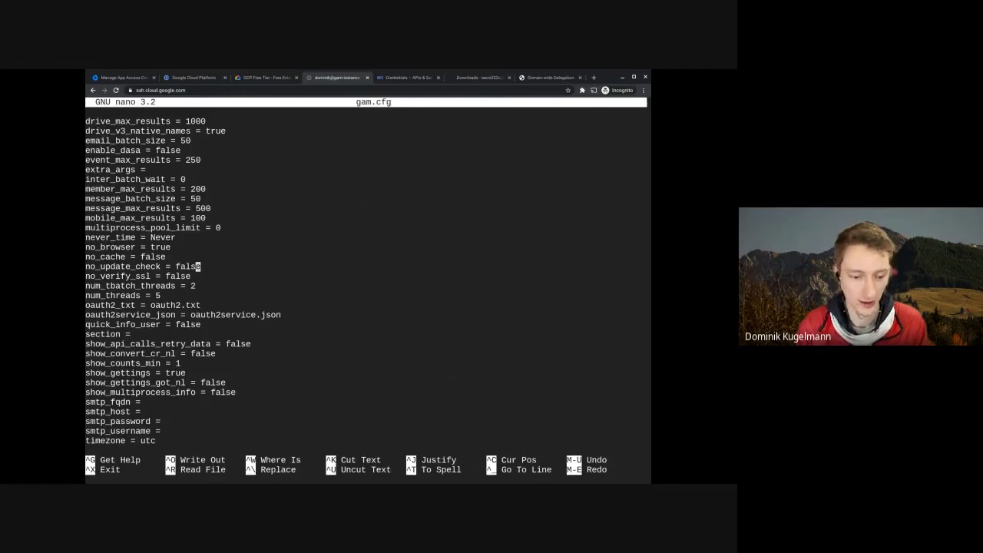
pyautogui.click(198, 285)
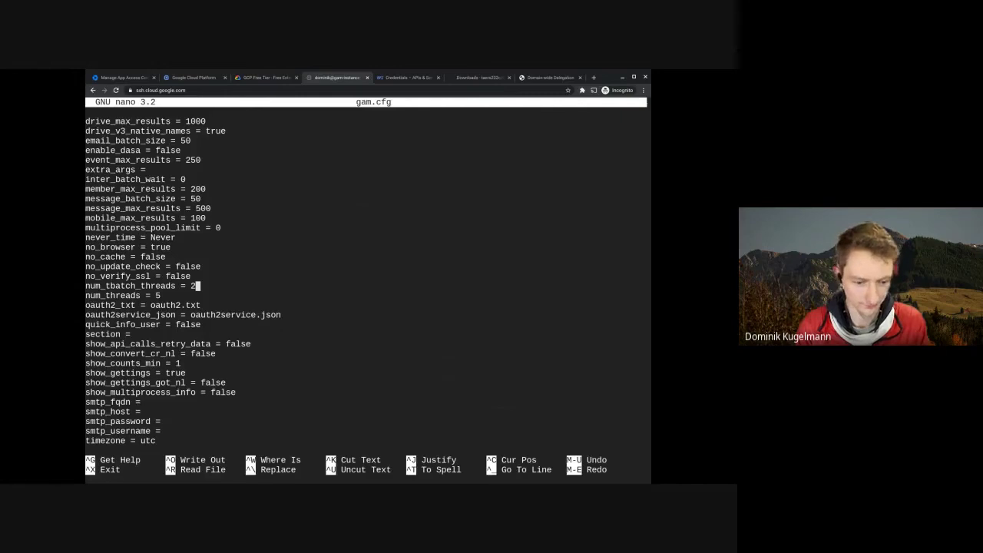
pyautogui.click(163, 295)
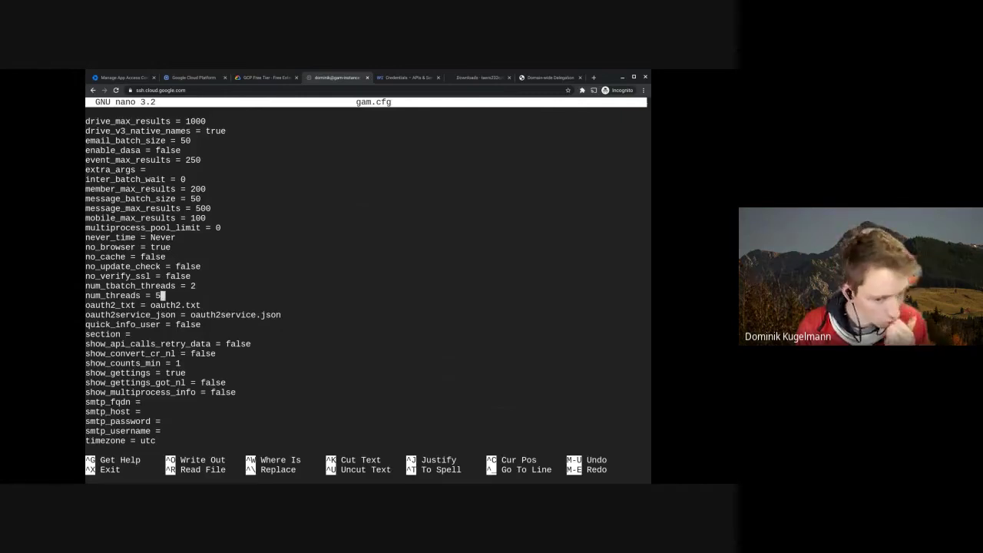
pyautogui.click(199, 305)
pyautogui.press('Down')
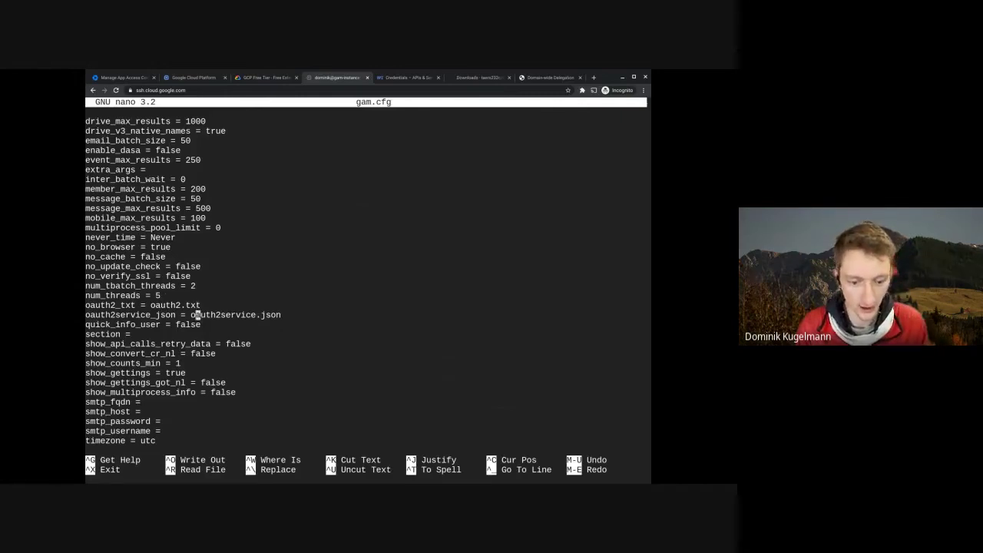
pyautogui.press('Up')
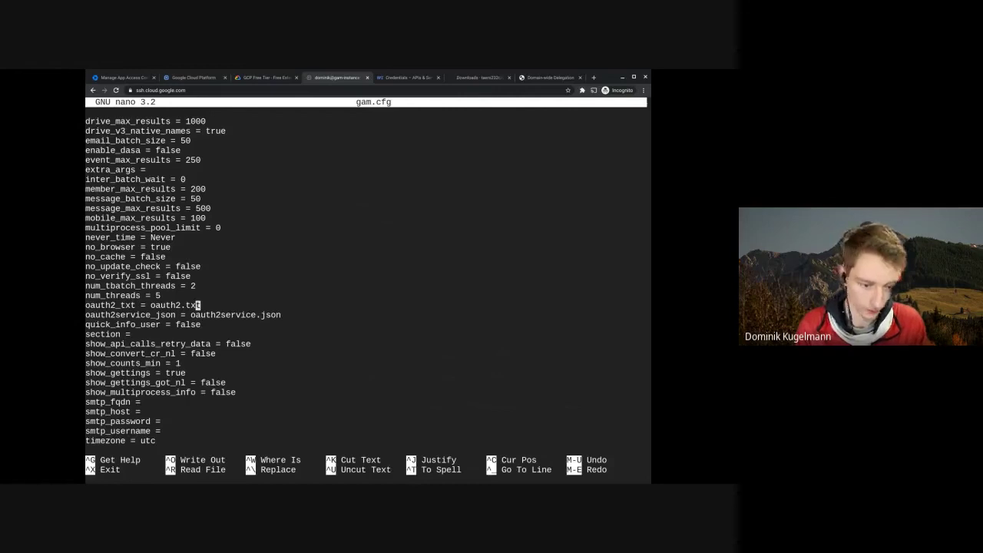
pyautogui.press('Down')
pyautogui.press('Down')
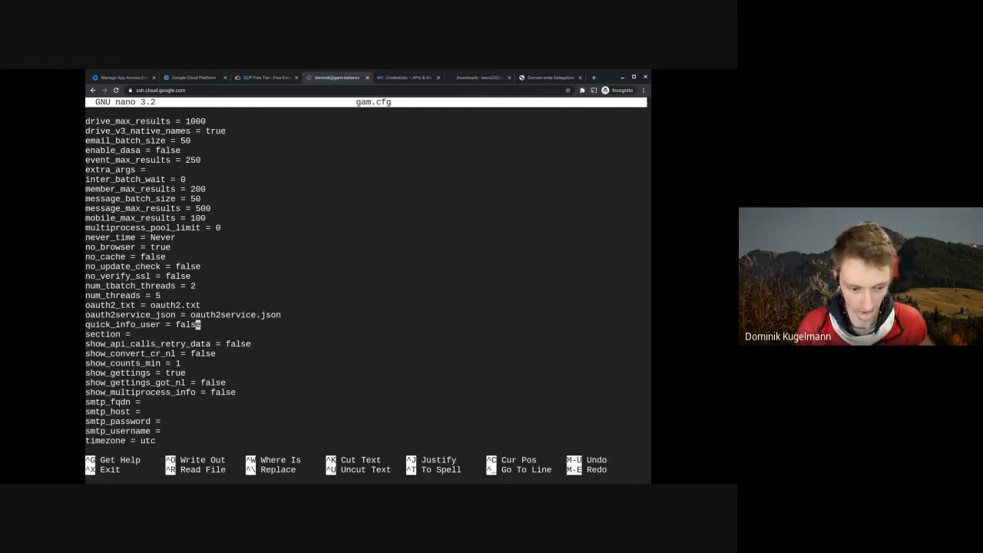
pyautogui.press('Down')
pyautogui.press('Down')
pyautogui.press('Down')
pyautogui.press('Down')
pyautogui.press('Down')
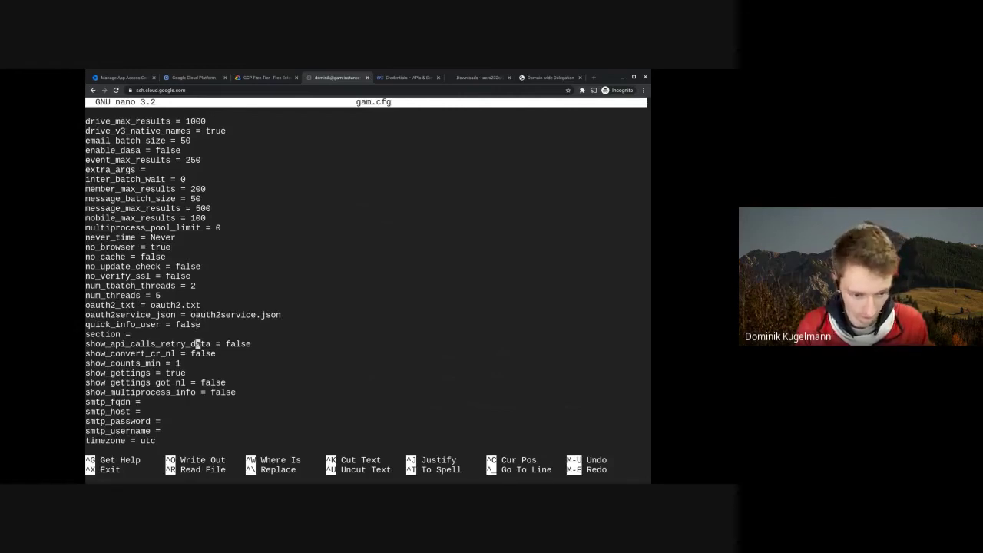
pyautogui.press('Down')
pyautogui.press('Down')
pyautogui.press('Down')
pyautogui.press('Down')
pyautogui.press('Down')
pyautogui.press('Down')
pyautogui.press('Down')
pyautogui.press('Down')
pyautogui.press('Down')
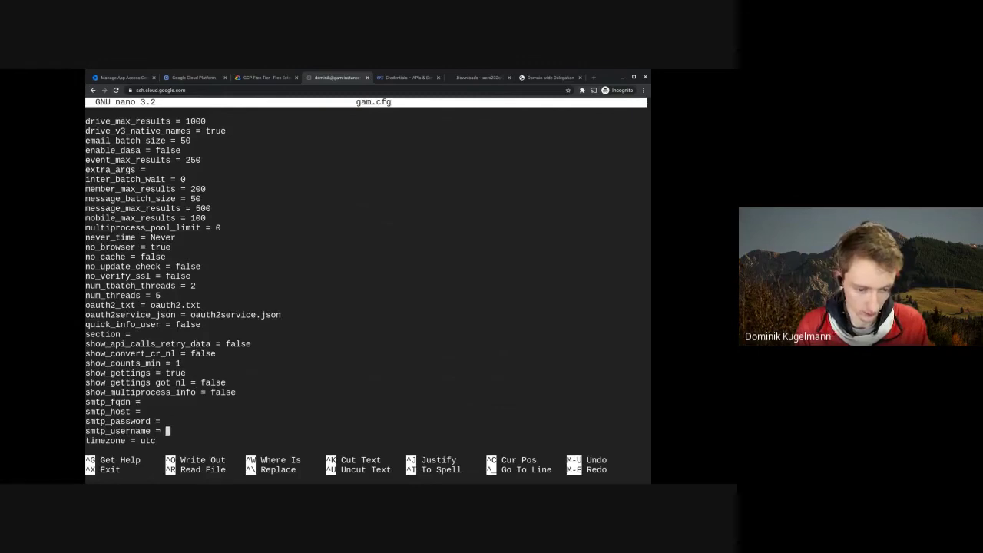
pyautogui.press('Up')
pyautogui.press('Up')
pyautogui.press('Up')
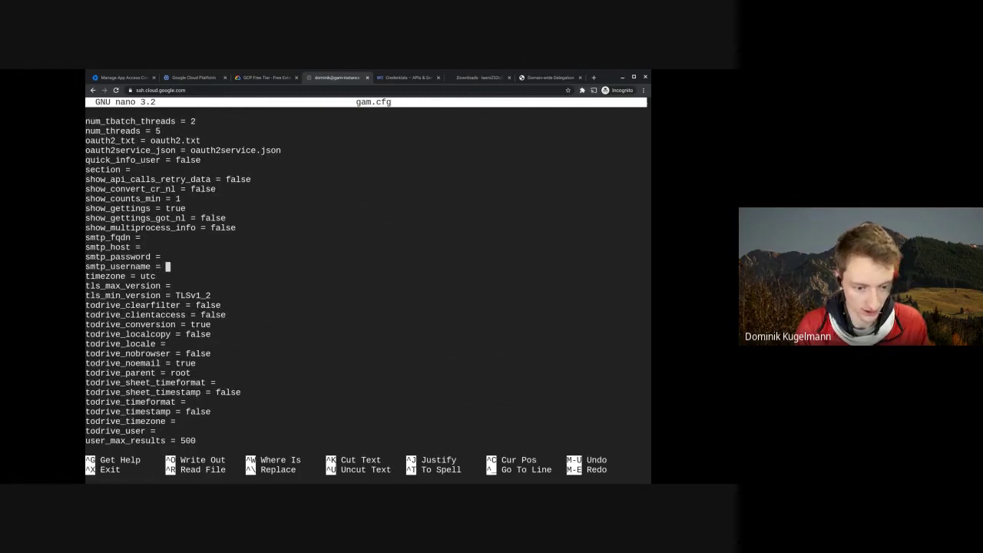
pyautogui.press('Down')
pyautogui.press('Down')
pyautogui.press('Down')
pyautogui.press('Down')
pyautogui.press('Down')
pyautogui.press('Down')
pyautogui.press('Down')
pyautogui.press('Down')
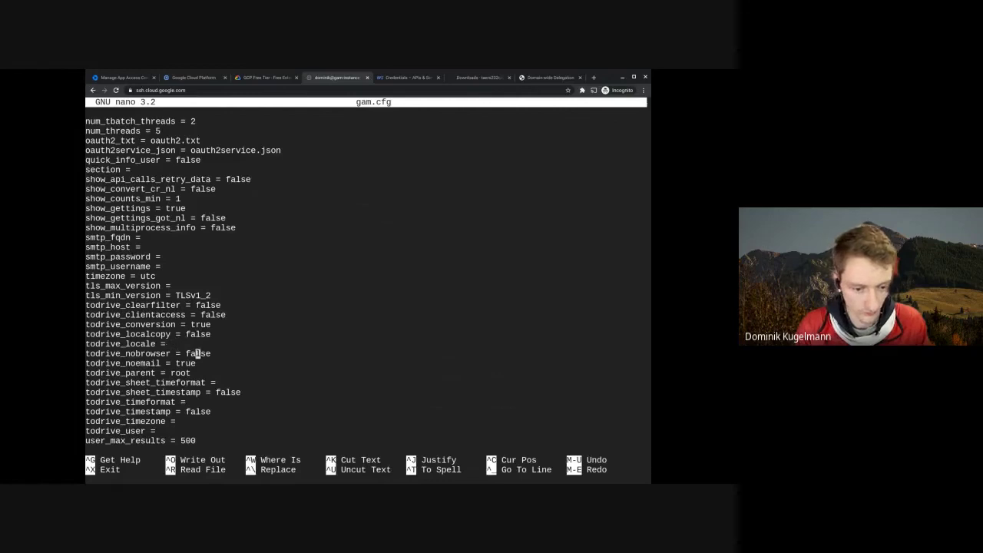
pyautogui.press('Up')
pyautogui.press('Up')
pyautogui.press('Down')
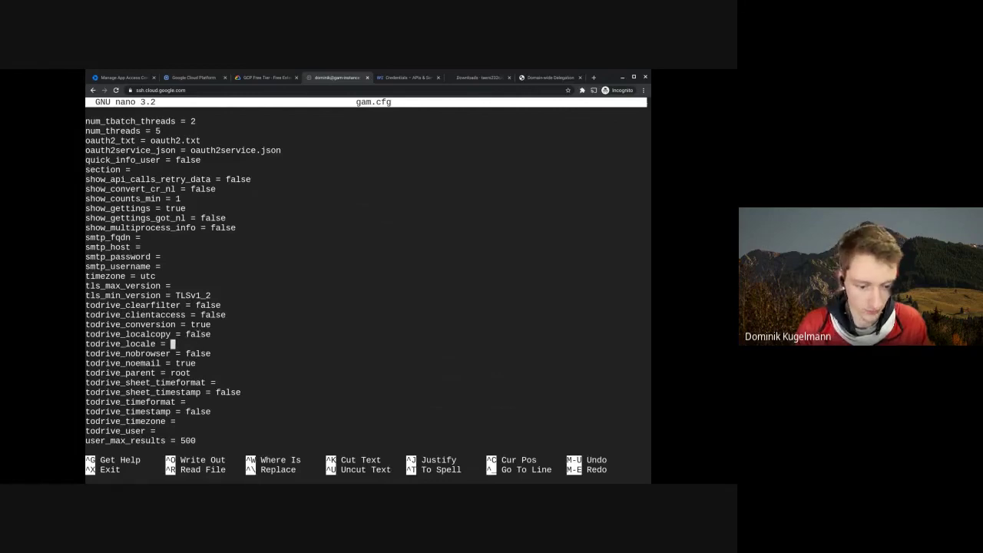
pyautogui.press('Down')
pyautogui.press('Down')
pyautogui.press('Down')
pyautogui.press('Down')
pyautogui.press('Down')
pyautogui.press('Down')
pyautogui.press('Down')
pyautogui.press('Down')
pyautogui.press('Down')
pyautogui.press('Down')
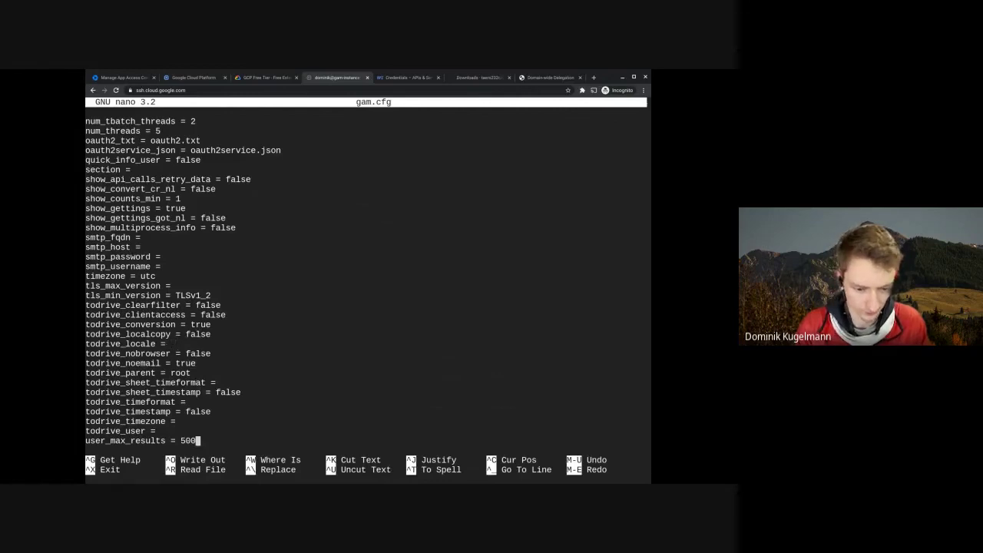
pyautogui.press('Down')
# - Step among the timezone, tls and todrive lines to reach the todrive_parent = root line
pyautogui.press('Up')
pyautogui.press('Up')
pyautogui.press('Up')
pyautogui.press('Up')
pyautogui.press('Up')
pyautogui.press('Up')
pyautogui.press('Up')
pyautogui.press('Up')
pyautogui.press('Up')
pyautogui.press('Up')
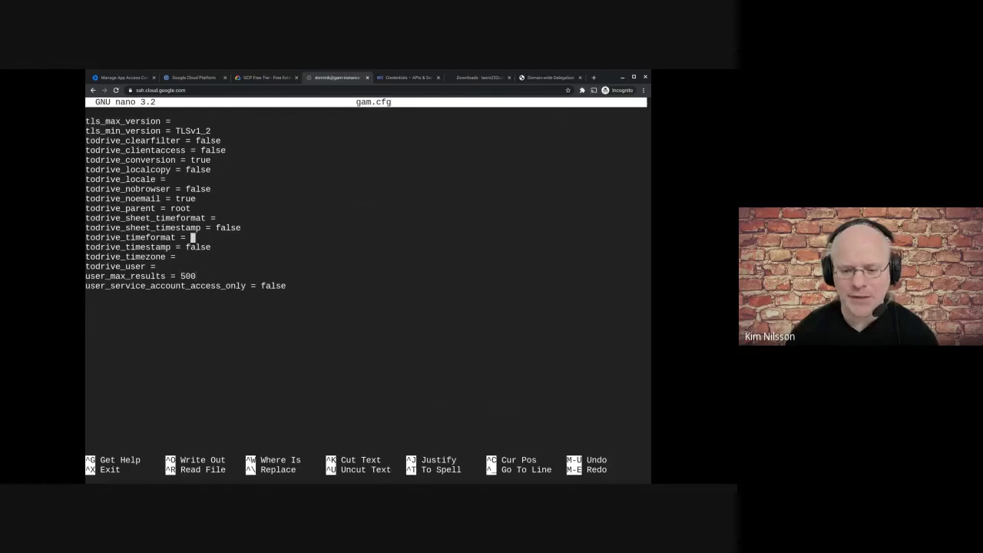
pyautogui.press('Up')
pyautogui.press('Up')
pyautogui.press('Up')
pyautogui.press('Up')
pyautogui.press('Up')
pyautogui.press('Up')
pyautogui.press('Up')
pyautogui.press('Up')
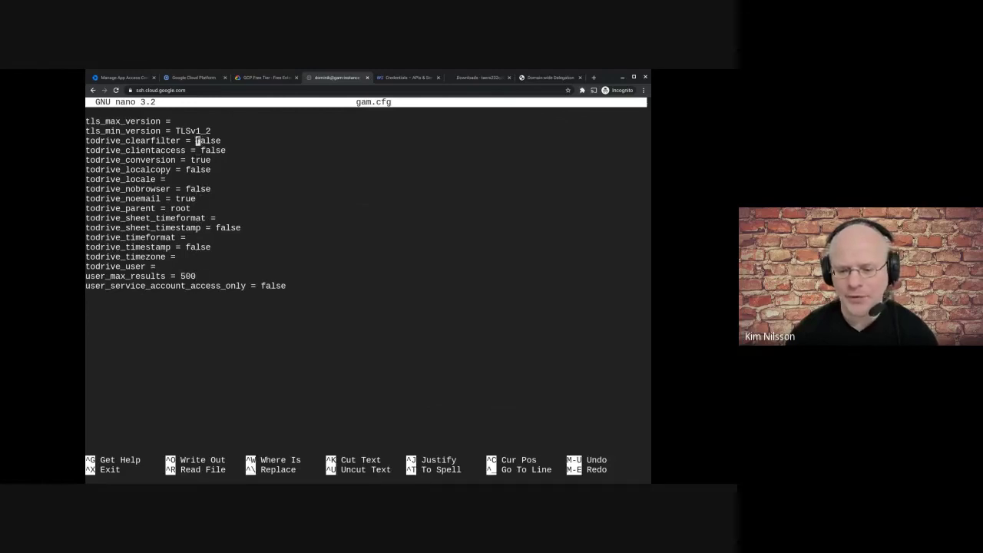
pyautogui.press('Down')
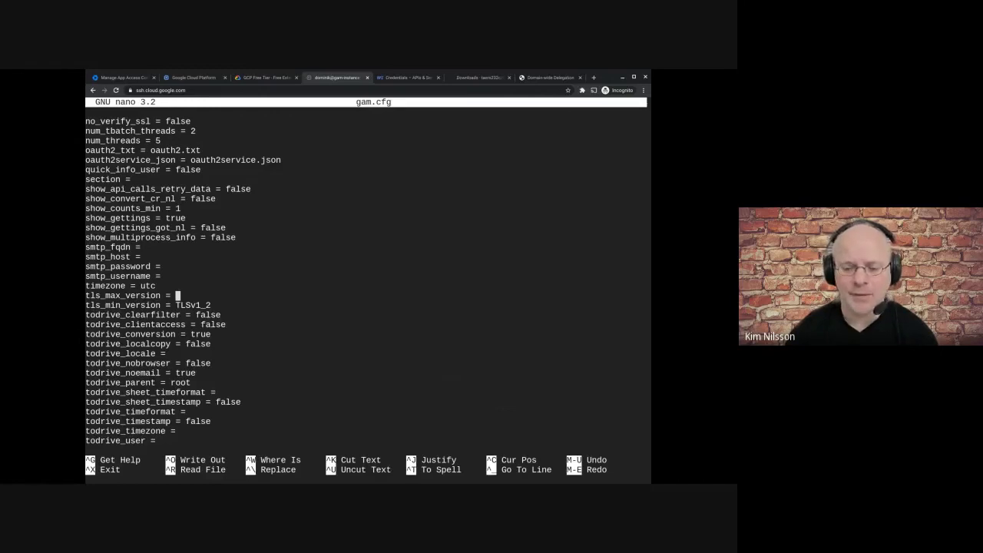
pyautogui.press('Down')
pyautogui.press('Left')
pyautogui.press('Left')
pyautogui.press('Left')
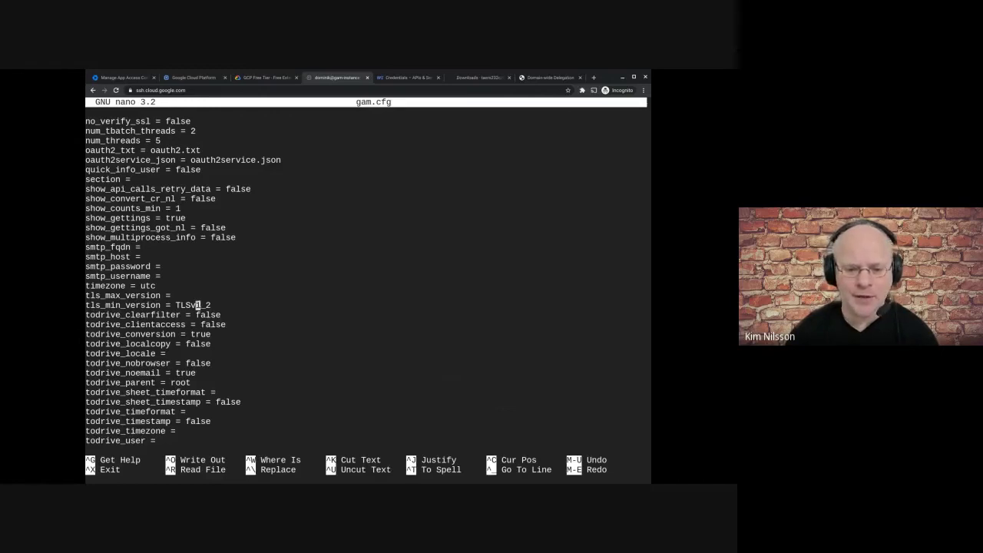
pyautogui.press('Down')
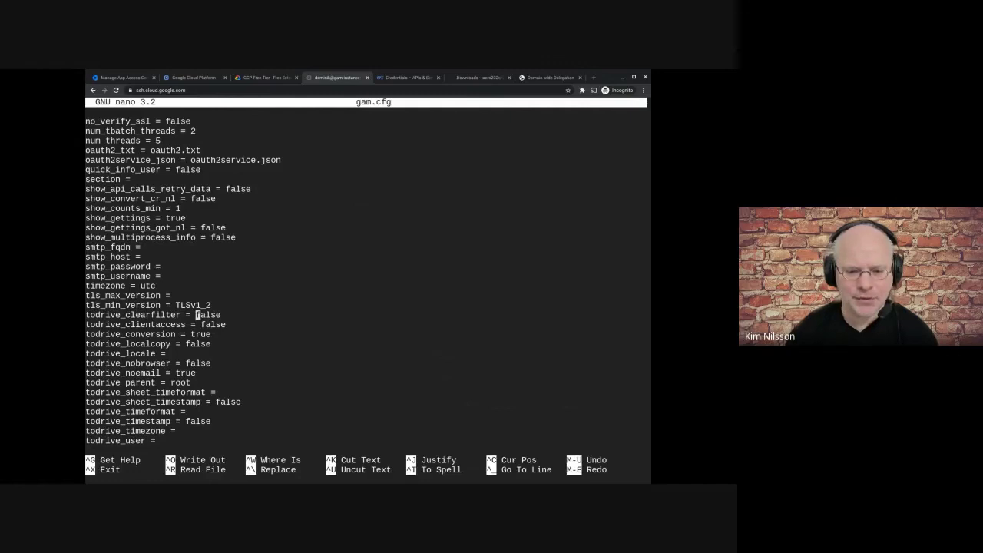
pyautogui.press('Up')
pyautogui.press('Down')
pyautogui.press('Down')
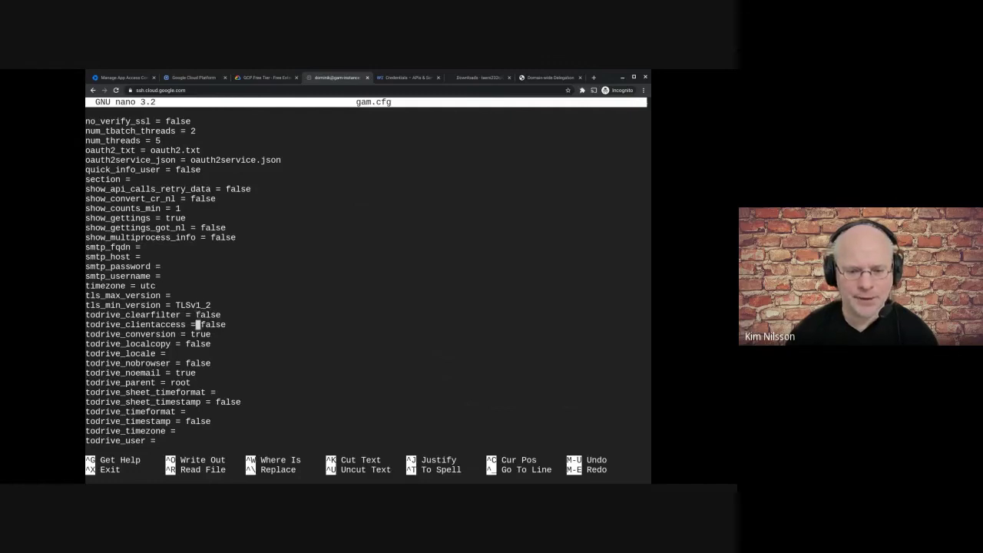
pyautogui.press('Down')
pyautogui.press('Down')
pyautogui.press('Down')
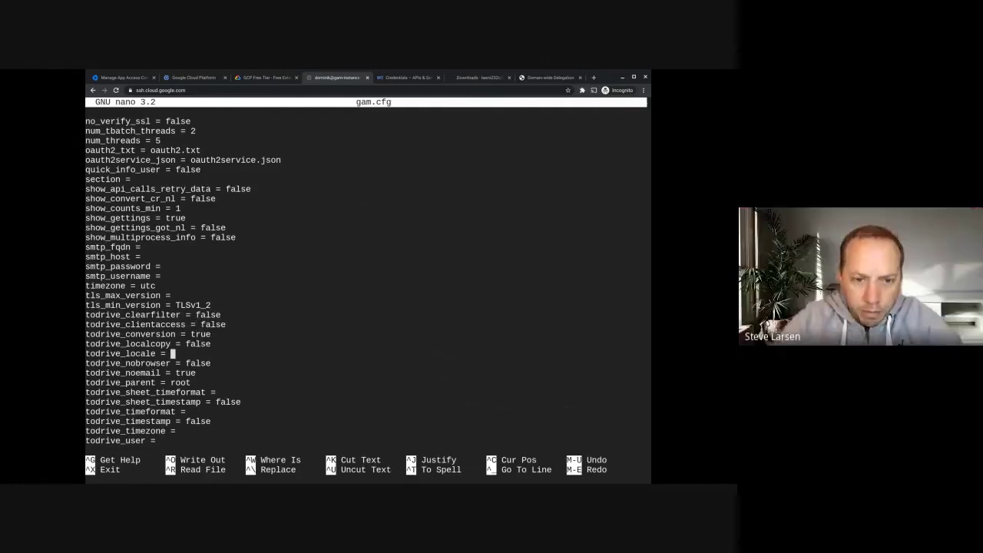
pyautogui.press('Down')
pyautogui.press('Down')
pyautogui.press('Up')
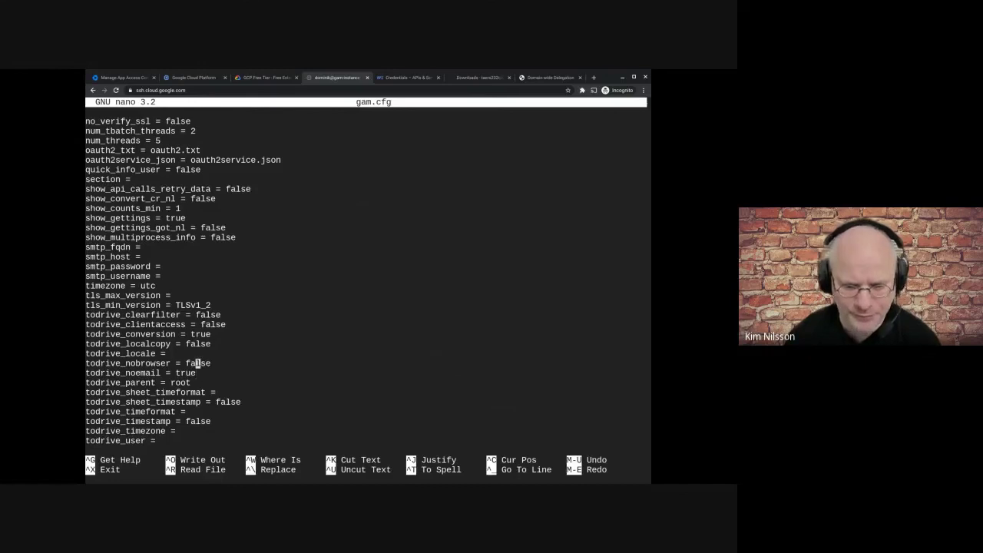
pyautogui.press('Up')
pyautogui.press('Down')
pyautogui.press('Down')
pyautogui.press('Down')
pyautogui.press('Down')
pyautogui.press('Up')
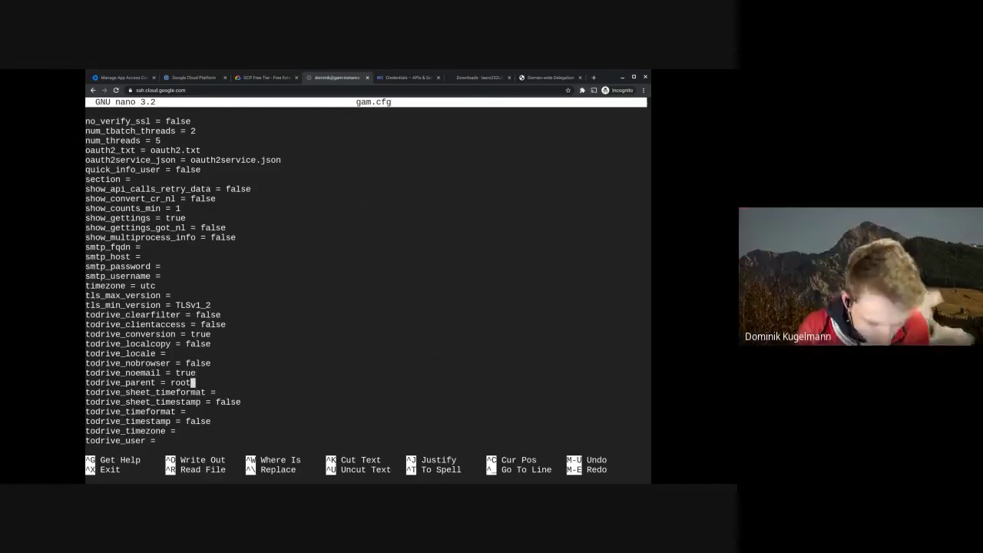
pyautogui.press('Up')
pyautogui.press('Down')
# - Replace todrive_parent's value root with gam, leaving the edit unsaved
pyautogui.press('BackSpace')
pyautogui.press('BackSpace')
pyautogui.press('BackSpace')
pyautogui.press('BackSpace')
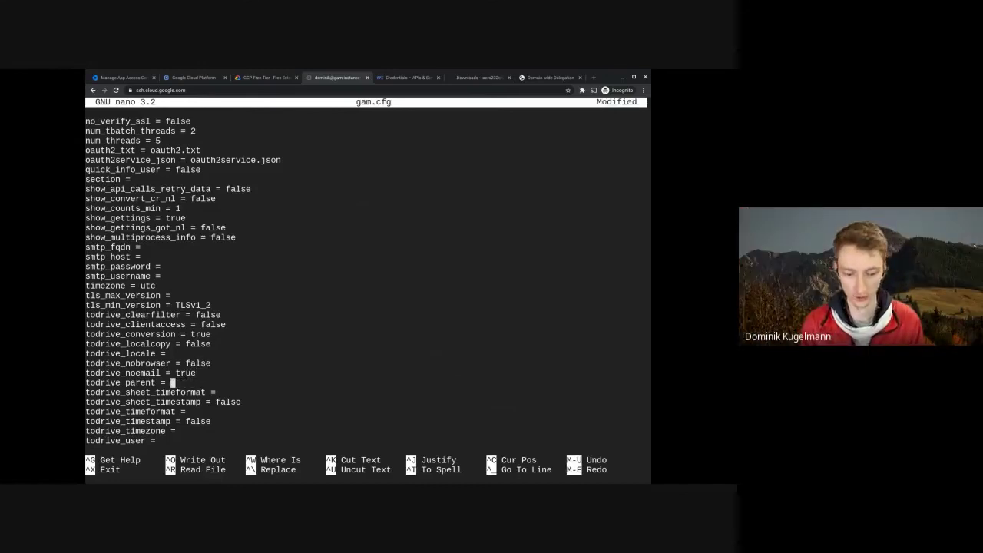
pyautogui.write('g')
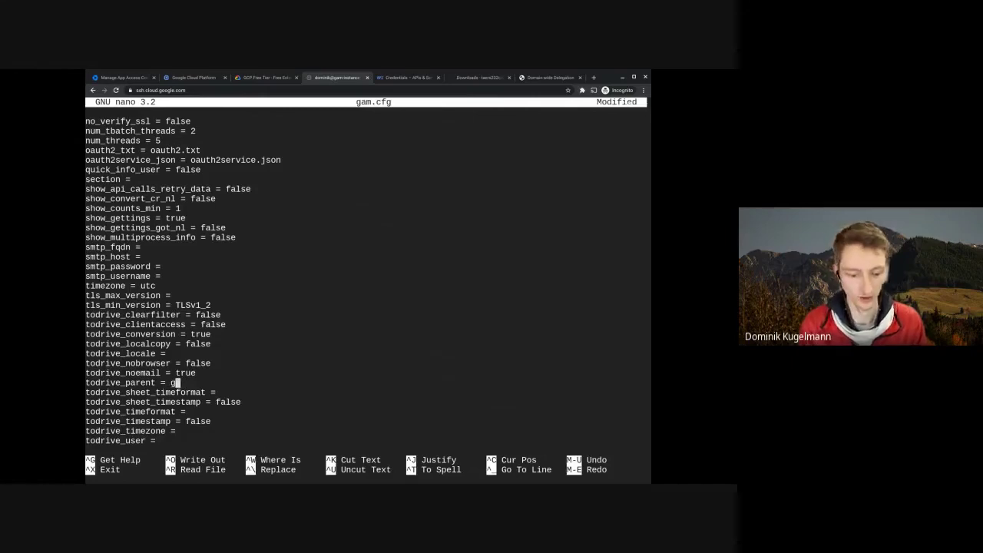
pyautogui.write('am-files')
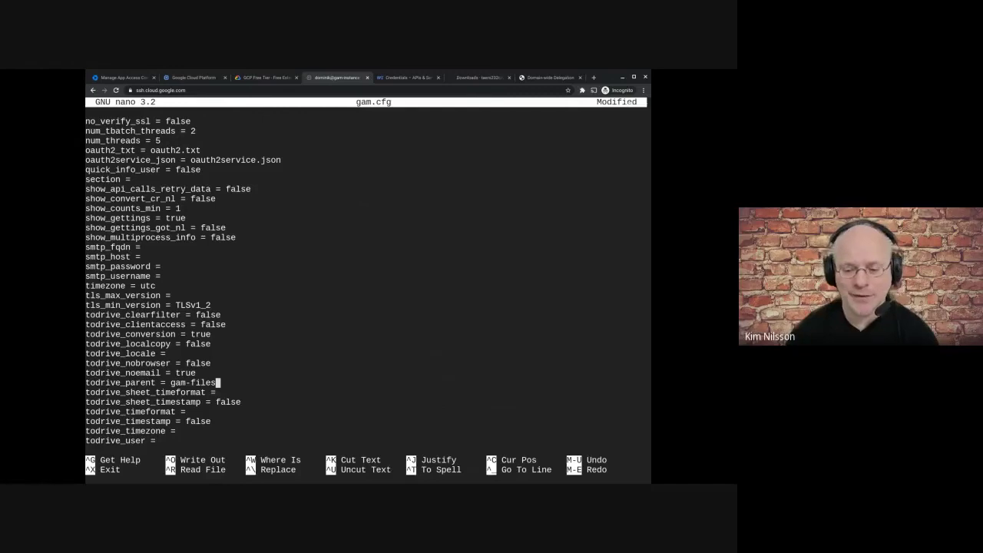
pyautogui.press('BackSpace')
pyautogui.press('BackSpace')
pyautogui.press('BackSpace')
pyautogui.press('BackSpace')
pyautogui.press('BackSpace')
pyautogui.press('BackSpace')
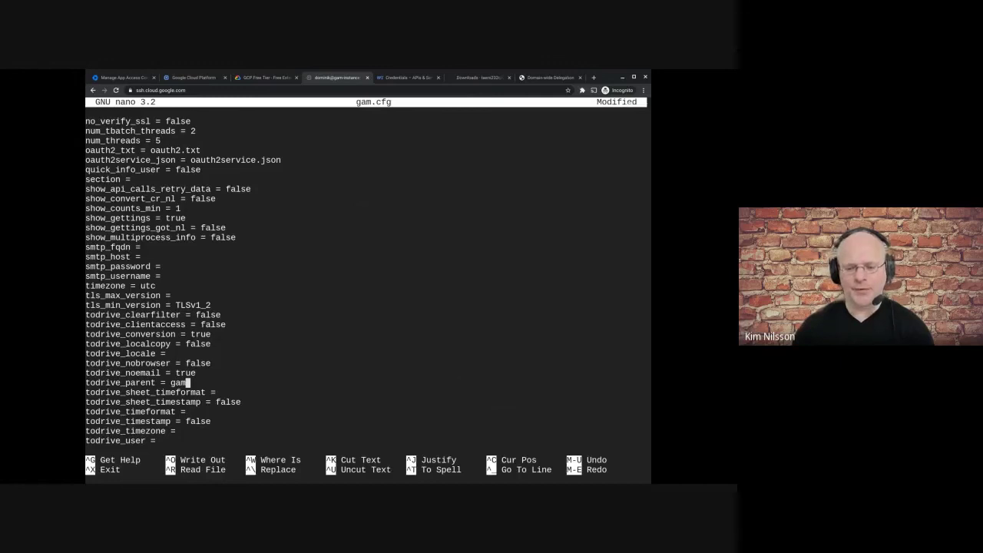
pyautogui.press('Down')
pyautogui.press('Down')
pyautogui.press('Down')
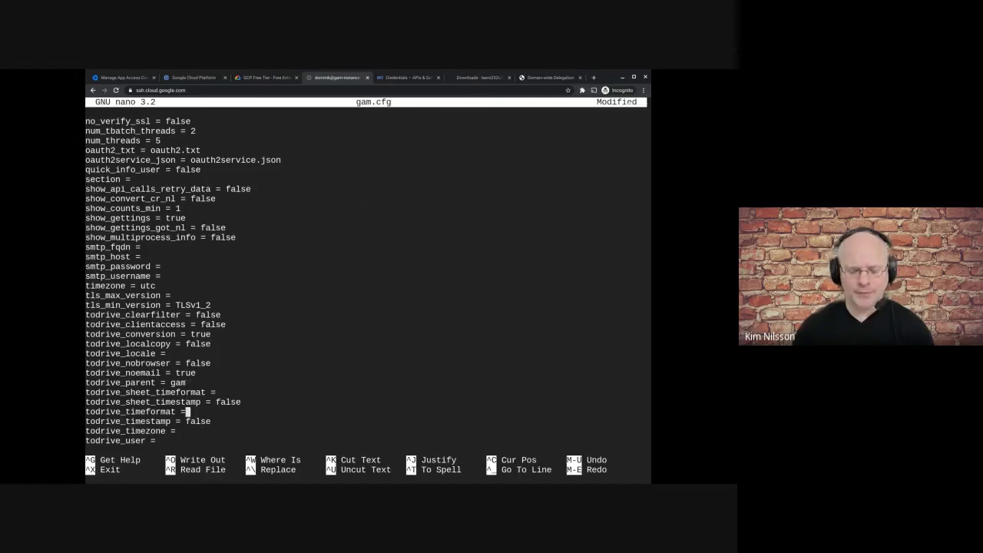
# - Review the todrive_ lines in gam.cfg, then exit nano so it prompts to save
pyautogui.press('Right')
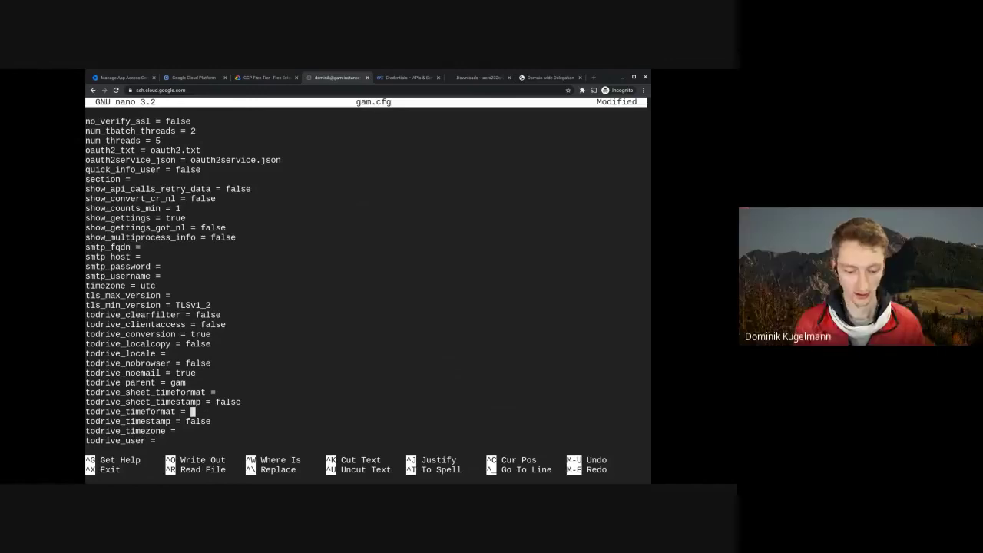
pyautogui.press('Down')
pyautogui.press('Down')
pyautogui.press('Down')
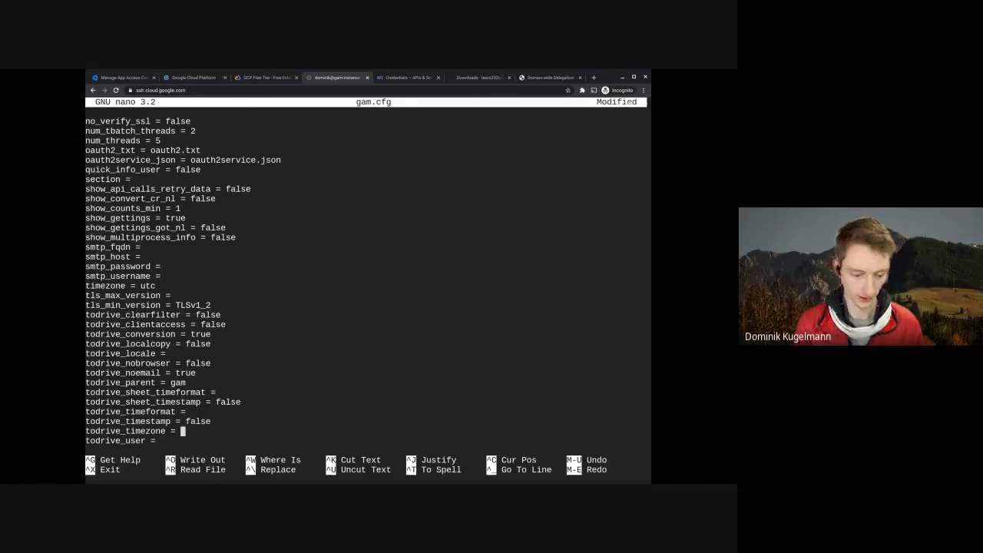
pyautogui.press('Up')
pyautogui.press('Down')
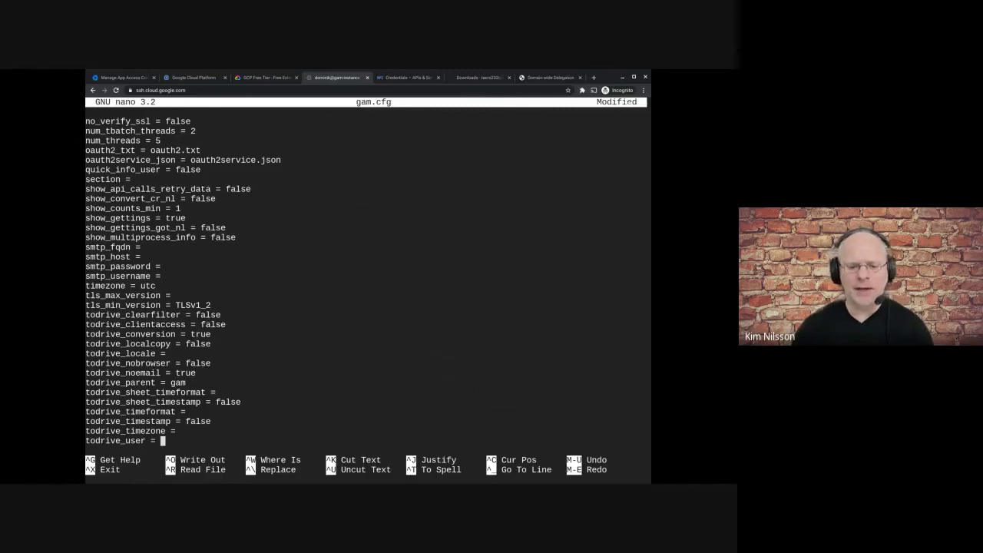
pyautogui.press('Up')
pyautogui.press('Up')
pyautogui.press('Up')
pyautogui.press('Up')
pyautogui.press('Up')
pyautogui.press('Up')
pyautogui.press('Up')
pyautogui.press('Up')
pyautogui.press('Up')
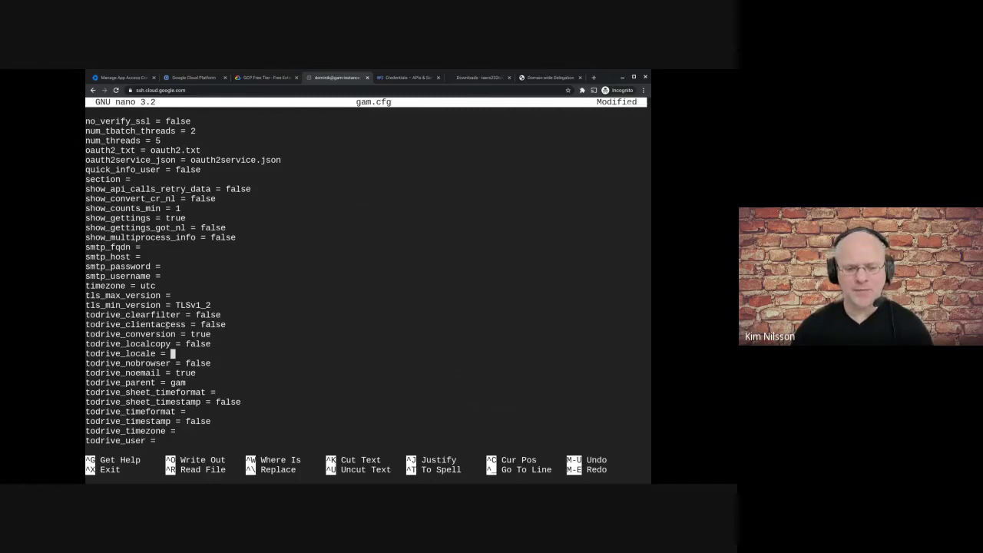
pyautogui.press('Up')
pyautogui.press('Up')
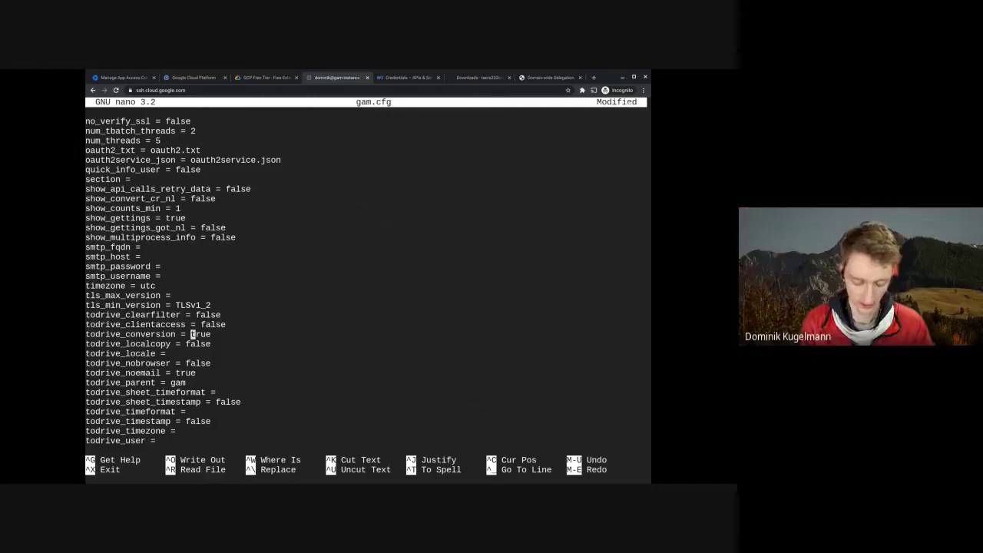
pyautogui.hotkey('ctrl', 'x')
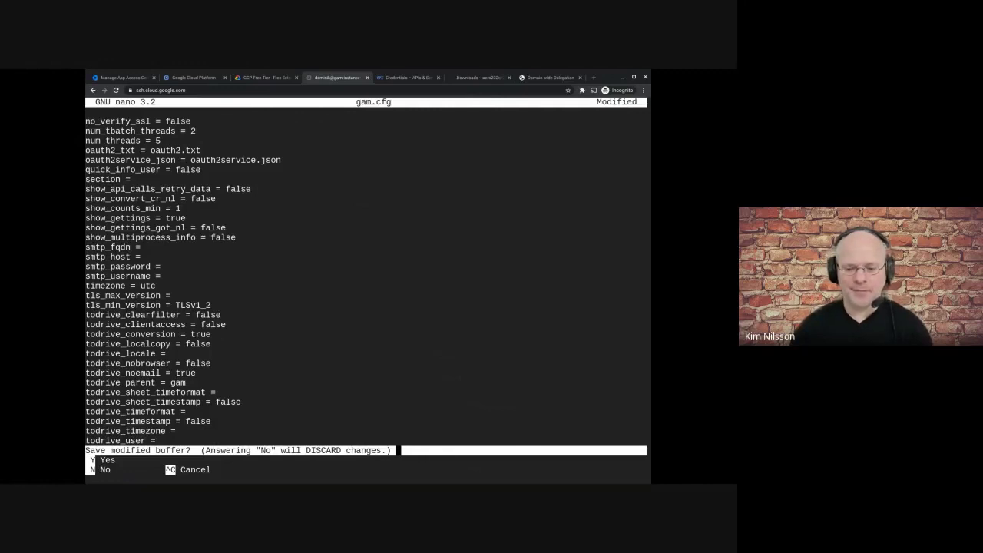
# - Save the changes under the name gam.cfg and recall the nano gam.cfg command
pyautogui.write('yy')
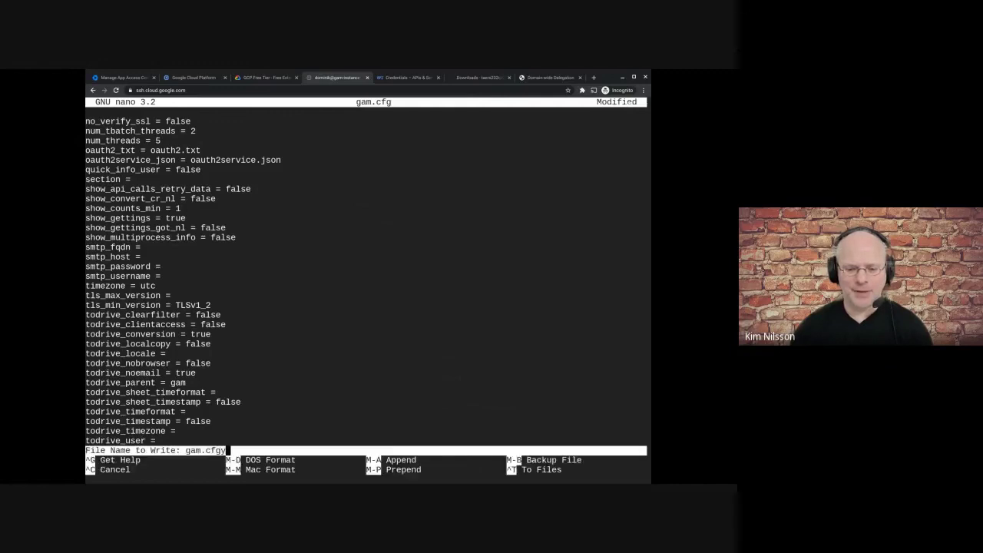
pyautogui.press('BackSpace')
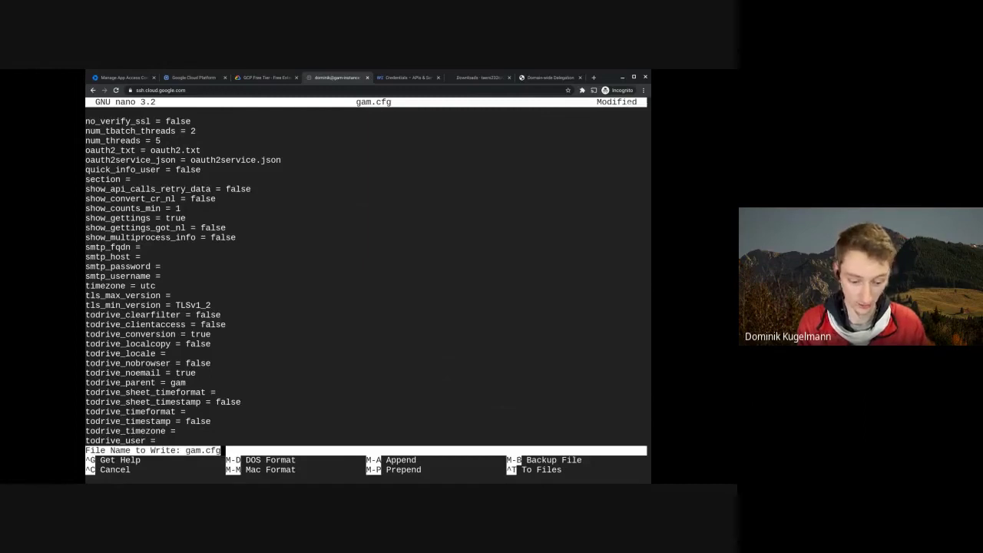
pyautogui.press('Return')
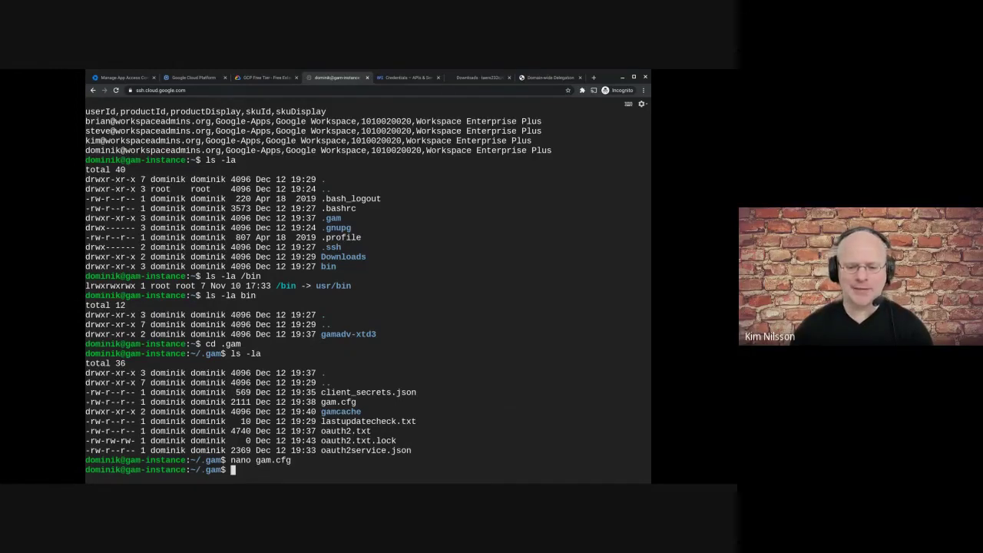
pyautogui.press('Up')
# - Reopen gam.cfg in nano and go to the end of the todrive_timestamp line
pyautogui.press('Return')
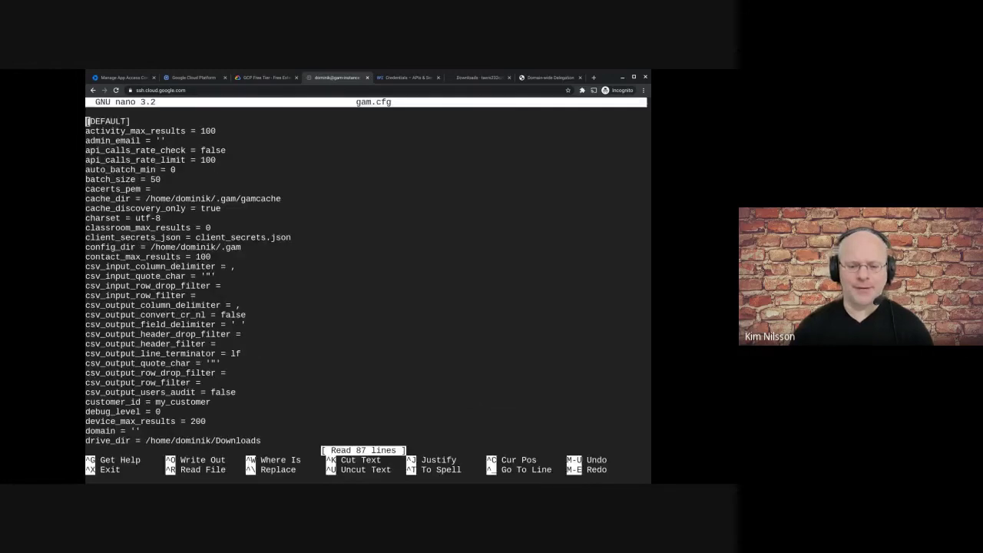
pyautogui.press('Down')
pyautogui.press('Down')
pyautogui.press('Down')
pyautogui.press('Down')
pyautogui.press('Down')
pyautogui.press('Down')
pyautogui.press('Down')
pyautogui.press('Down')
pyautogui.press('Down')
pyautogui.press('Down')
pyautogui.press('Down')
pyautogui.press('Down')
pyautogui.press('Down')
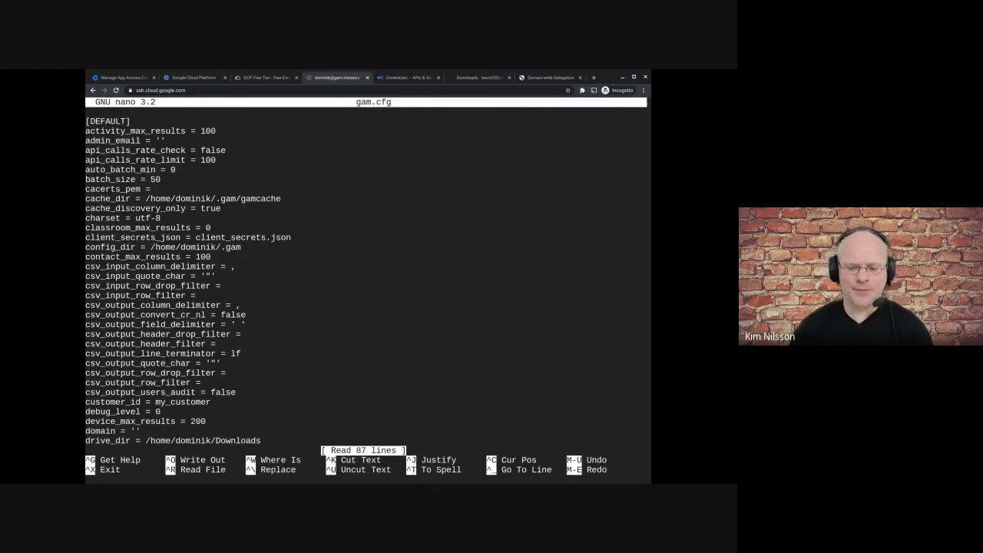
pyautogui.press('Down')
pyautogui.press('Down')
pyautogui.press('Down')
pyautogui.press('Down')
pyautogui.press('Down')
pyautogui.press('Down')
pyautogui.press('Down')
pyautogui.press('Down')
pyautogui.press('Down')
pyautogui.press('Down')
pyautogui.press('Down')
pyautogui.press('Down')
pyautogui.press('Down')
pyautogui.press('Down')
pyautogui.press('Down')
pyautogui.press('Down')
pyautogui.press('Down')
pyautogui.press('Down')
pyautogui.press('Down')
pyautogui.press('Down')
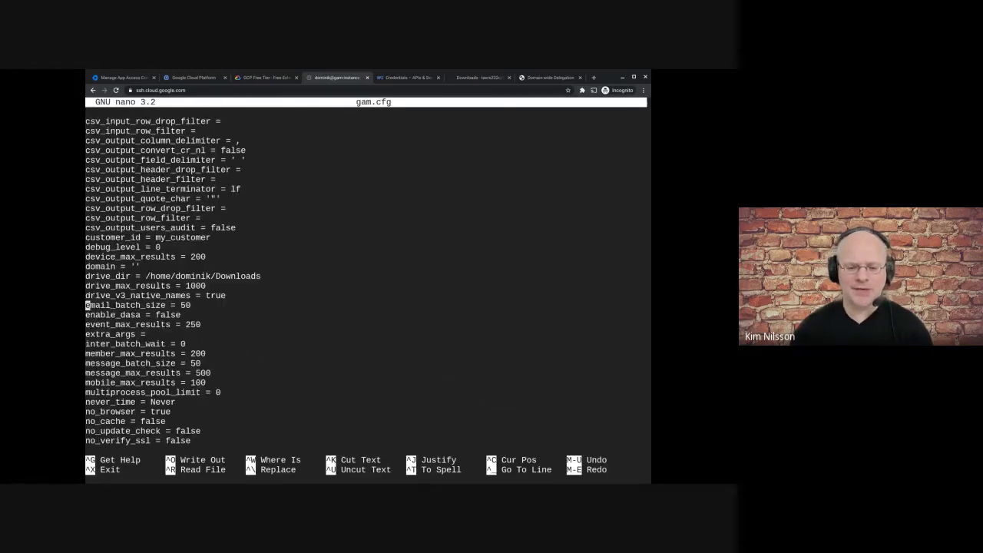
pyautogui.press('Down')
pyautogui.press('Down')
pyautogui.press('Down')
pyautogui.press('Down')
pyautogui.press('Down')
pyautogui.press('Down')
pyautogui.press('Down')
pyautogui.press('Down')
pyautogui.press('Down')
pyautogui.press('Down')
pyautogui.press('Down')
pyautogui.press('Down')
pyautogui.press('Down')
pyautogui.press('Down')
pyautogui.press('Down')
pyautogui.press('Down')
pyautogui.press('Down')
pyautogui.press('Down')
pyautogui.press('Down')
pyautogui.press('Down')
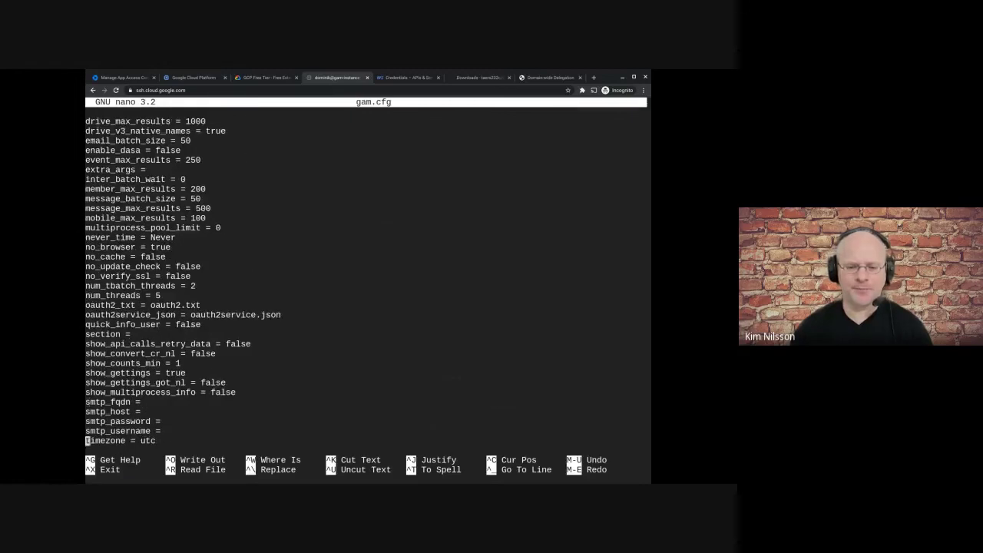
pyautogui.press('Down')
pyautogui.press('Down')
pyautogui.press('Down')
pyautogui.press('Down')
pyautogui.press('Down')
pyautogui.press('Down')
pyautogui.press('Down')
pyautogui.press('Down')
pyautogui.press('Down')
pyautogui.press('Up')
pyautogui.press('Up')
pyautogui.press('Up')
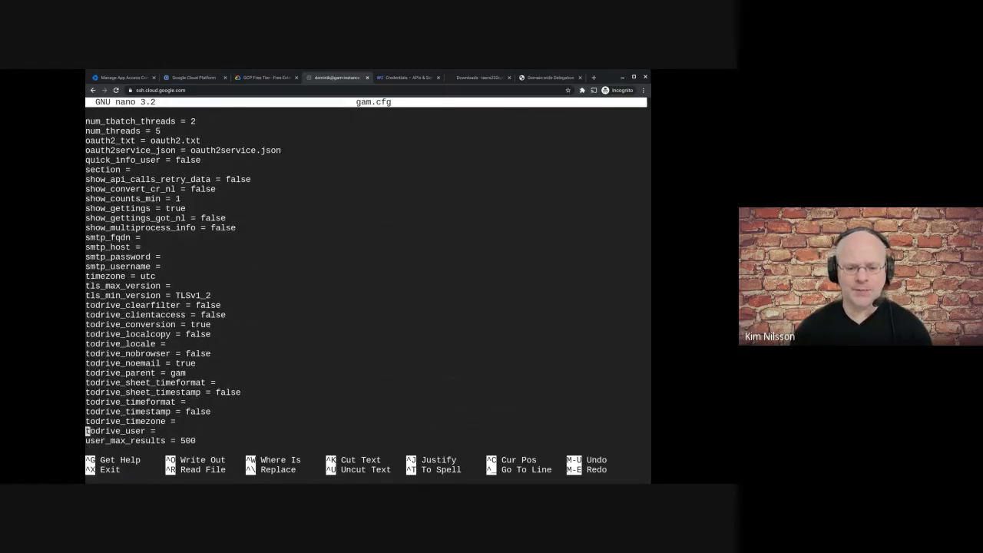
pyautogui.press('End')
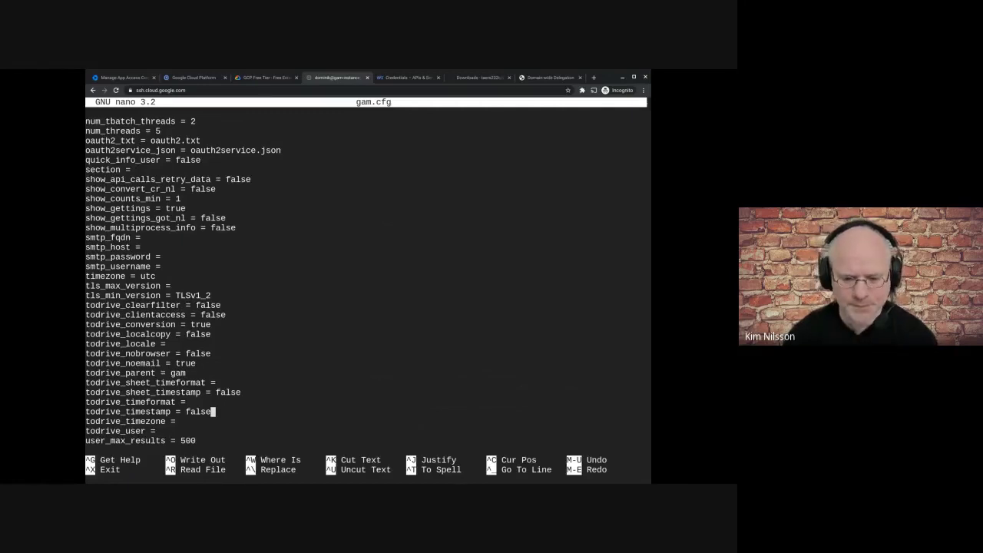
# - Change todrive_timestamp from false to true and exit, prompting to save
pyautogui.press('BackSpace')
pyautogui.press('BackSpace')
pyautogui.press('BackSpace')
pyautogui.press('BackSpace')
pyautogui.press('BackSpace')
pyautogui.write('true')
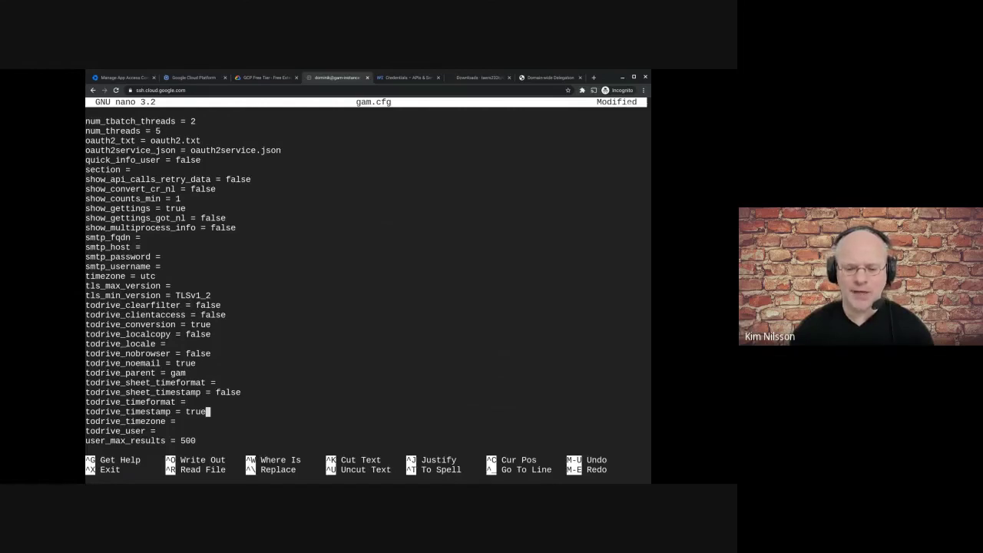
pyautogui.press('Left')
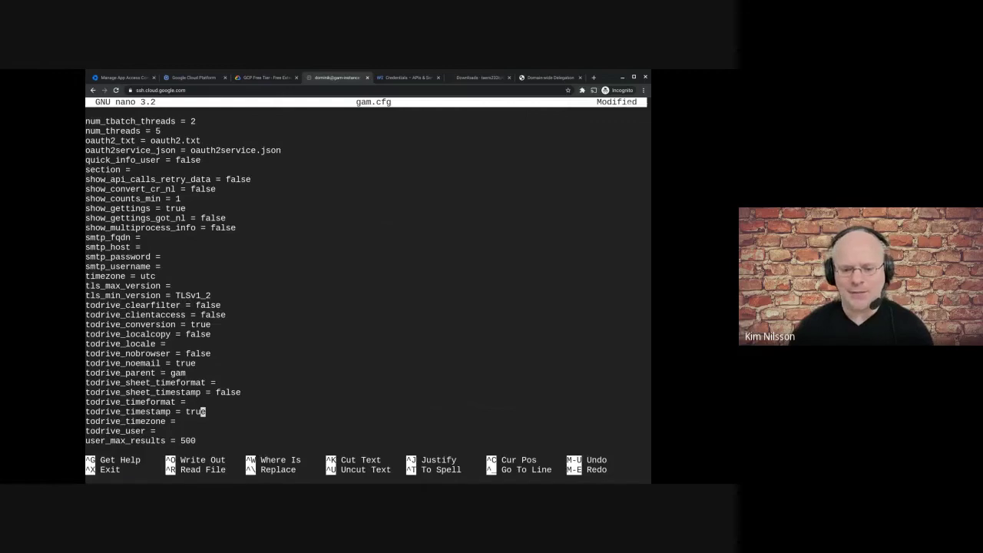
pyautogui.hotkey('ctrl', 'x')
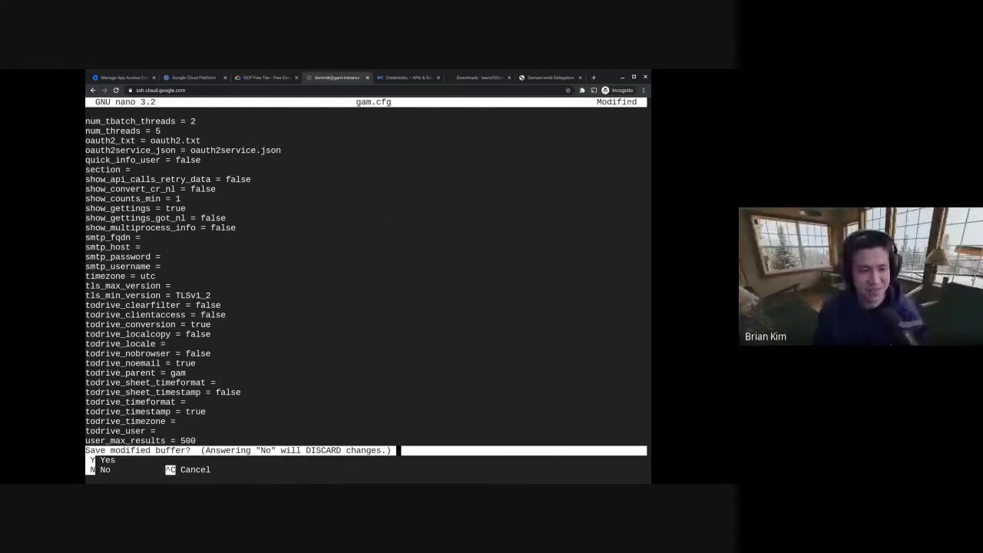
# - Confirm saving as gam.cfg to return to the ~/.gam shell prompt
pyautogui.press('y')
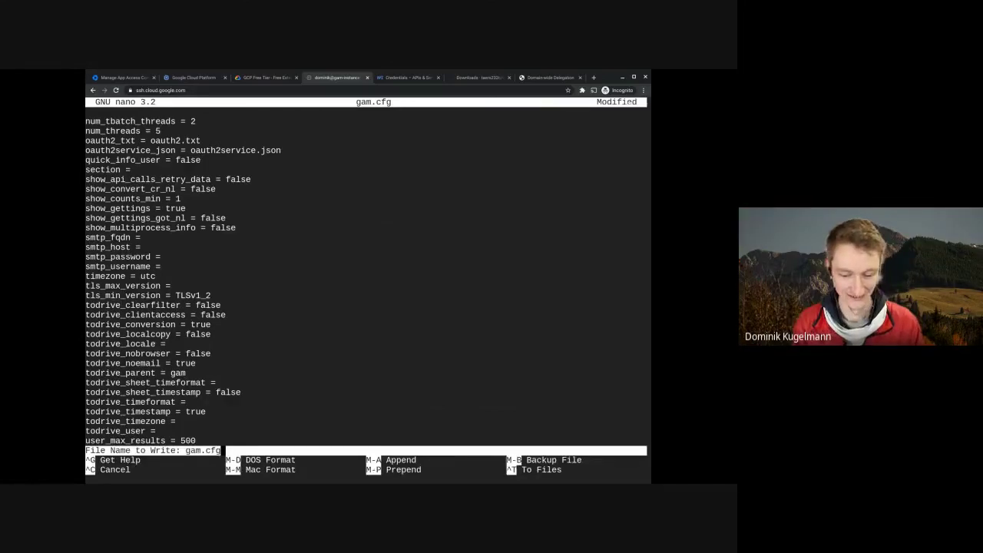
pyautogui.press('Return')
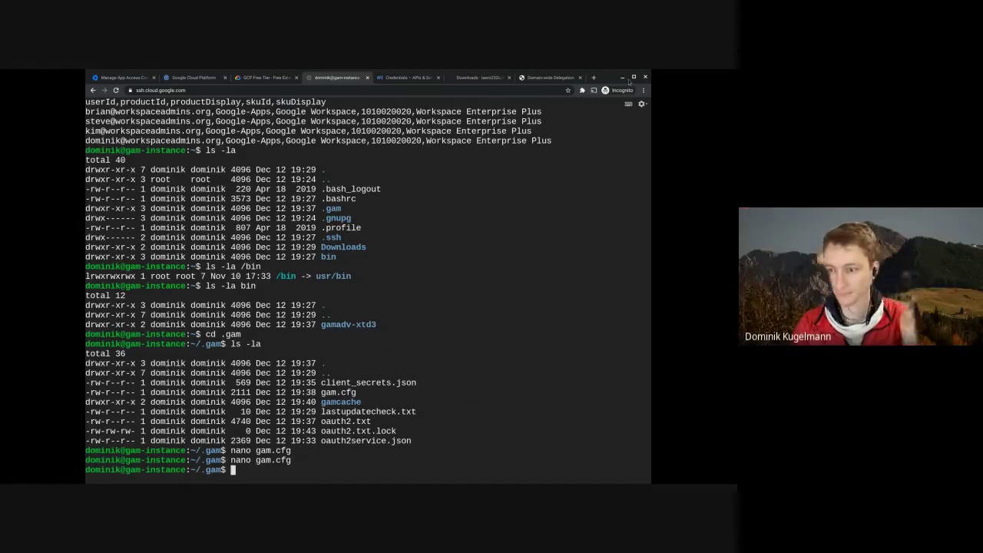
pyautogui.hotkey('alt', 'Tab')
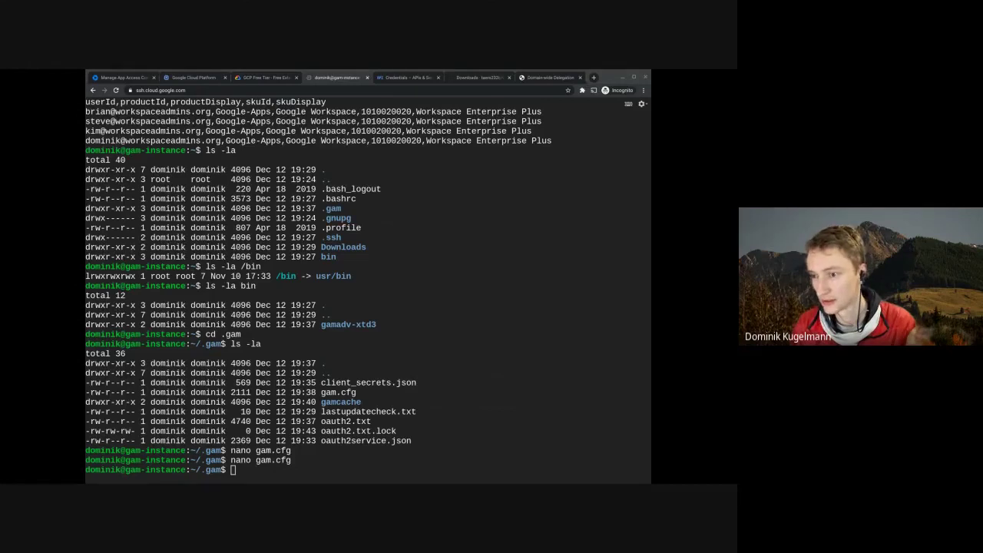